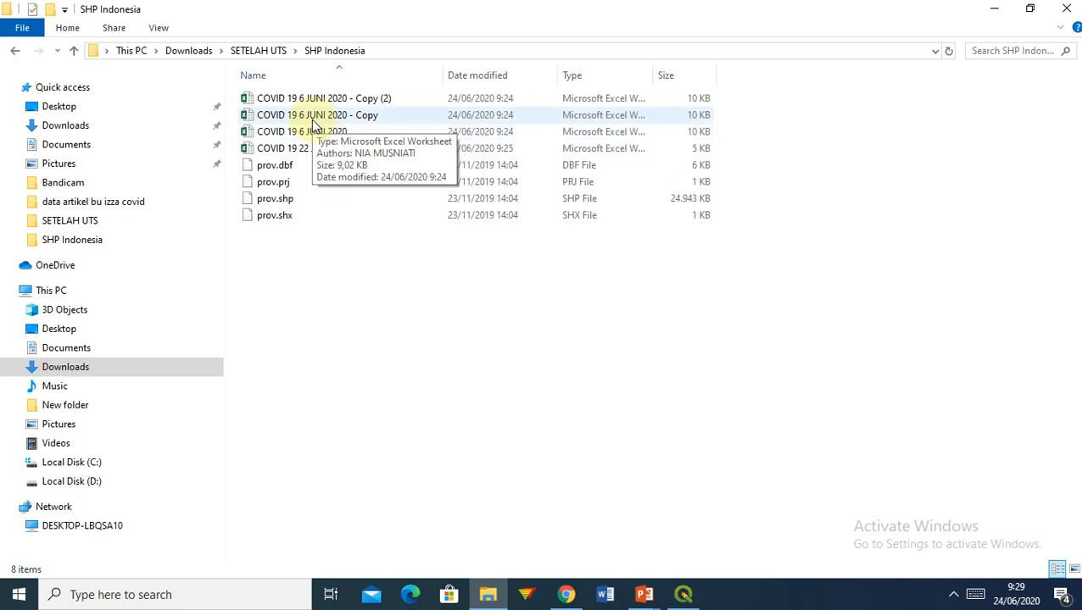
Switch to QGIS and locate the Downloads folder under the user directory of drive C: in the file browser
{"action": "left_click", "coordinate": [683, 596]}
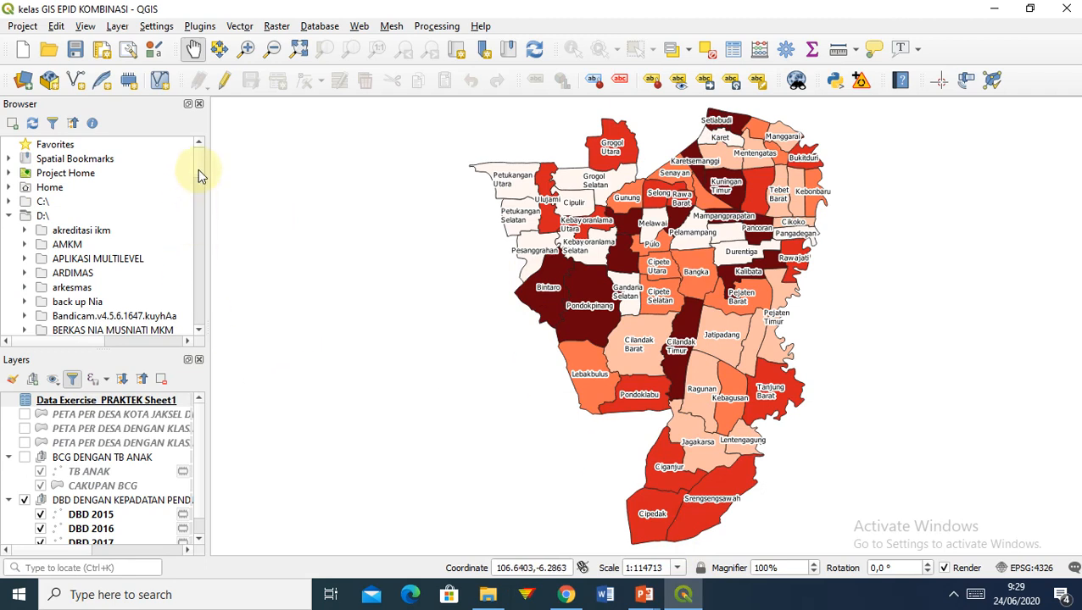
{"action": "double_click", "coordinate": [40, 215]}
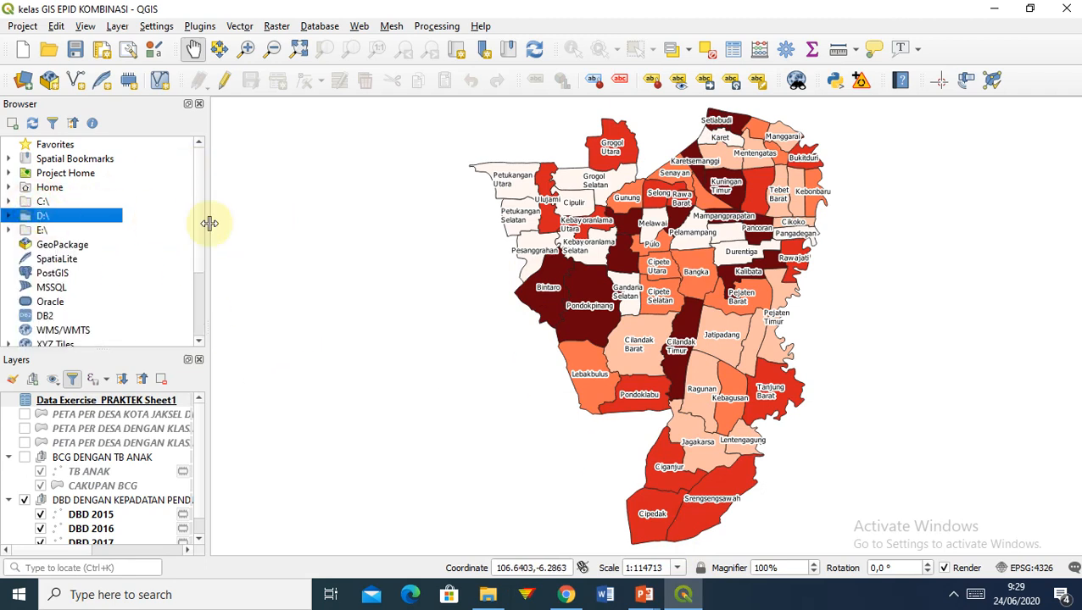
{"action": "left_click", "coordinate": [199, 318]}
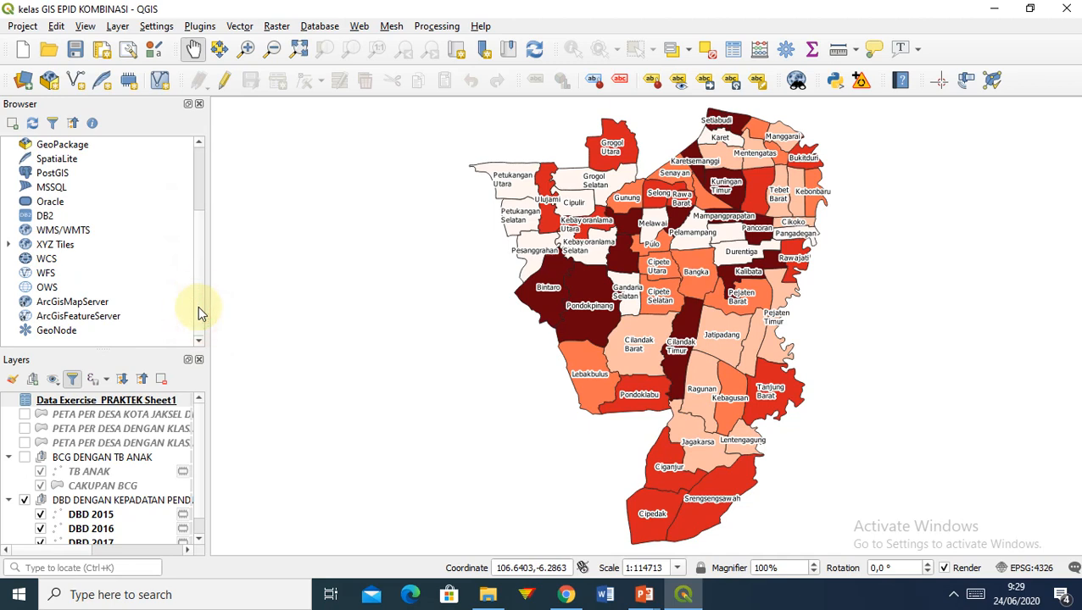
{"action": "left_click", "coordinate": [198, 200]}
{"action": "double_click", "coordinate": [42, 200]}
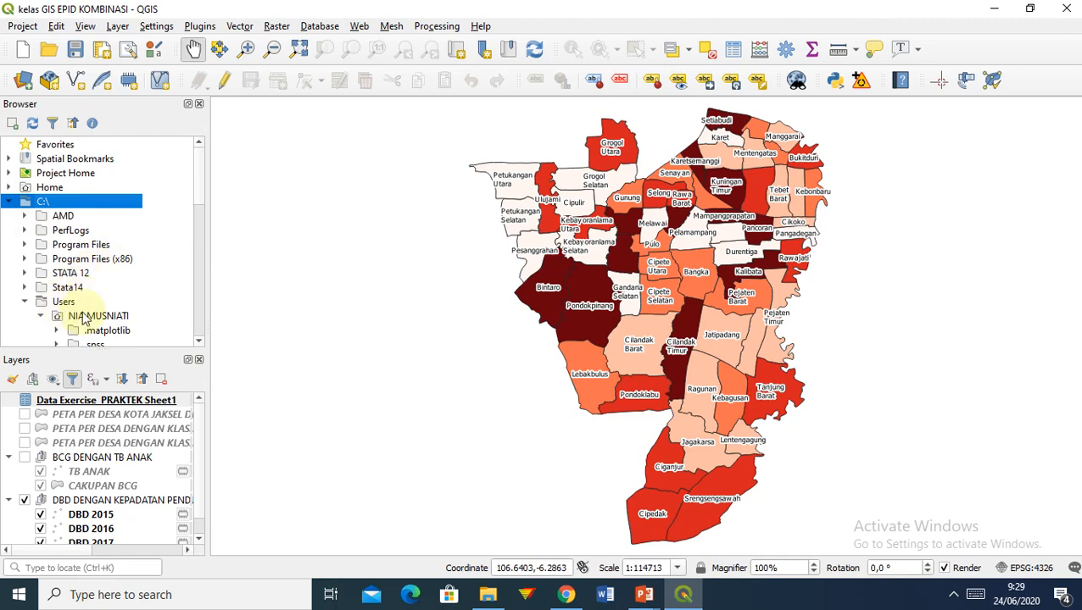
{"action": "scroll", "coordinate": [199, 178], "scroll_direction": "down", "scroll_amount": 1}
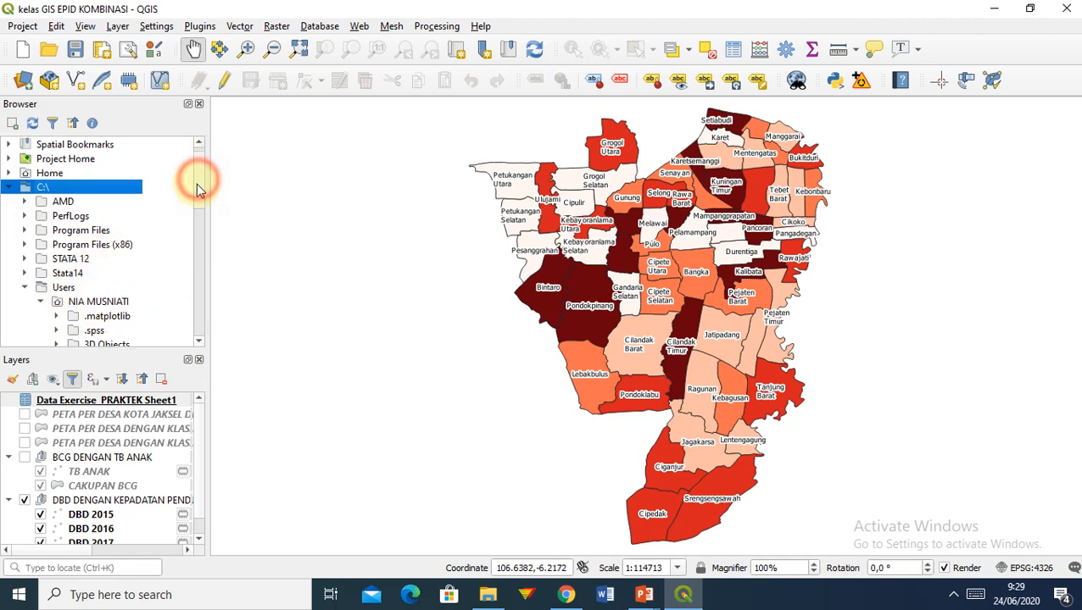
{"action": "scroll", "coordinate": [196, 203], "scroll_direction": "down", "scroll_amount": 1}
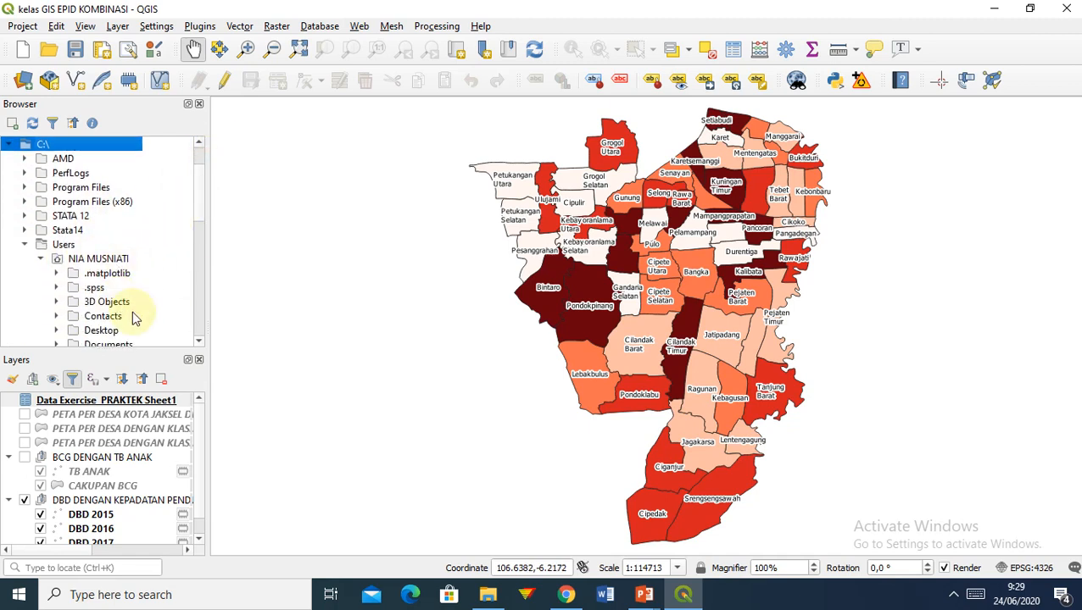
{"action": "scroll", "coordinate": [197, 212], "scroll_direction": "down", "scroll_amount": 2}
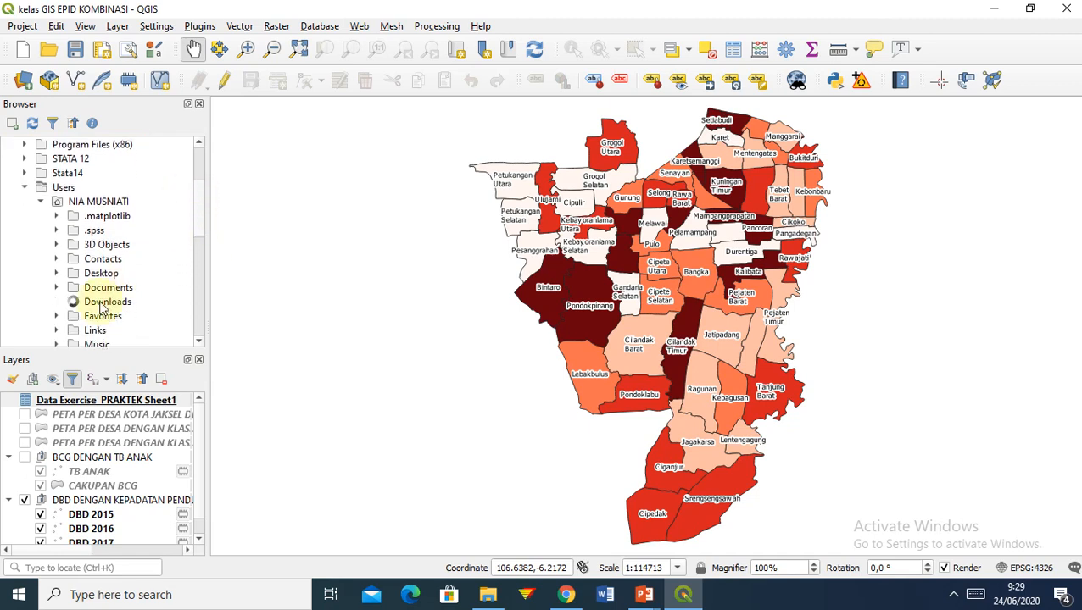
{"action": "left_click", "coordinate": [91, 305]}
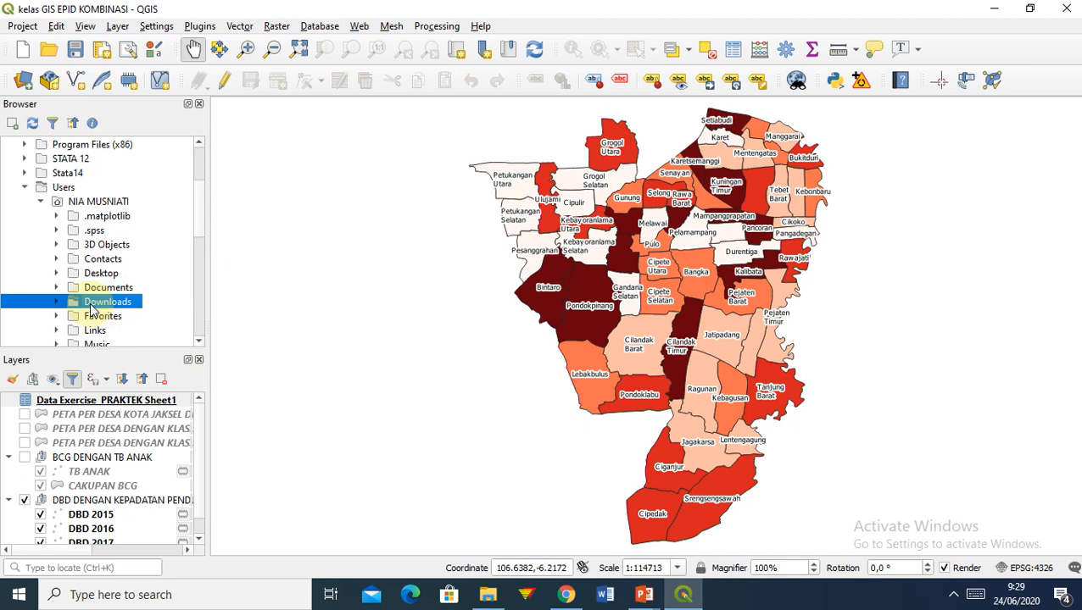
{"action": "left_click", "coordinate": [954, 595]}
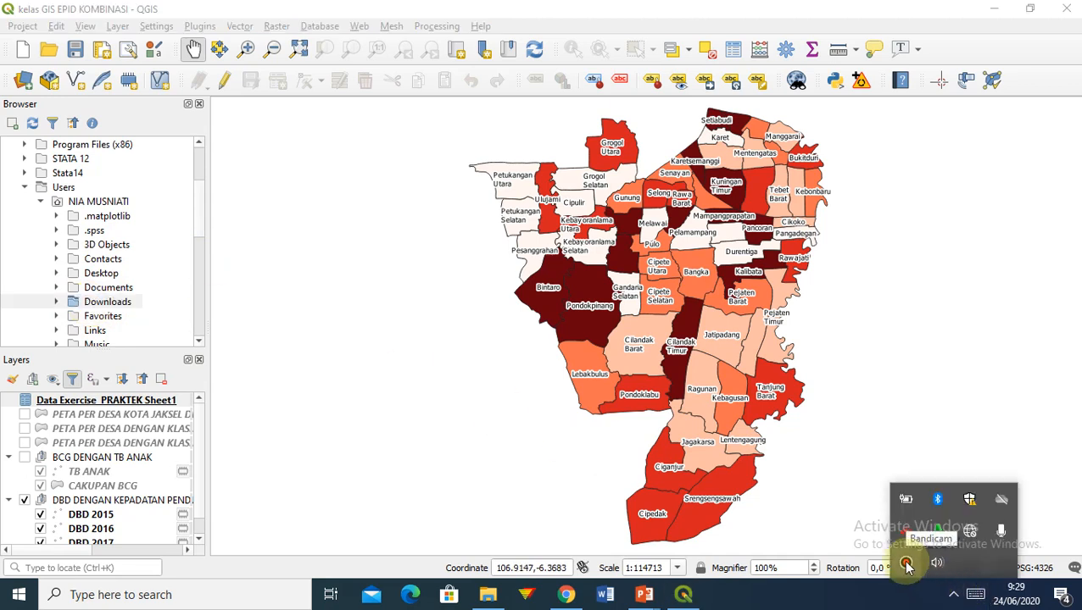
{"action": "left_click", "coordinate": [906, 565]}
{"action": "left_click", "coordinate": [858, 139]}
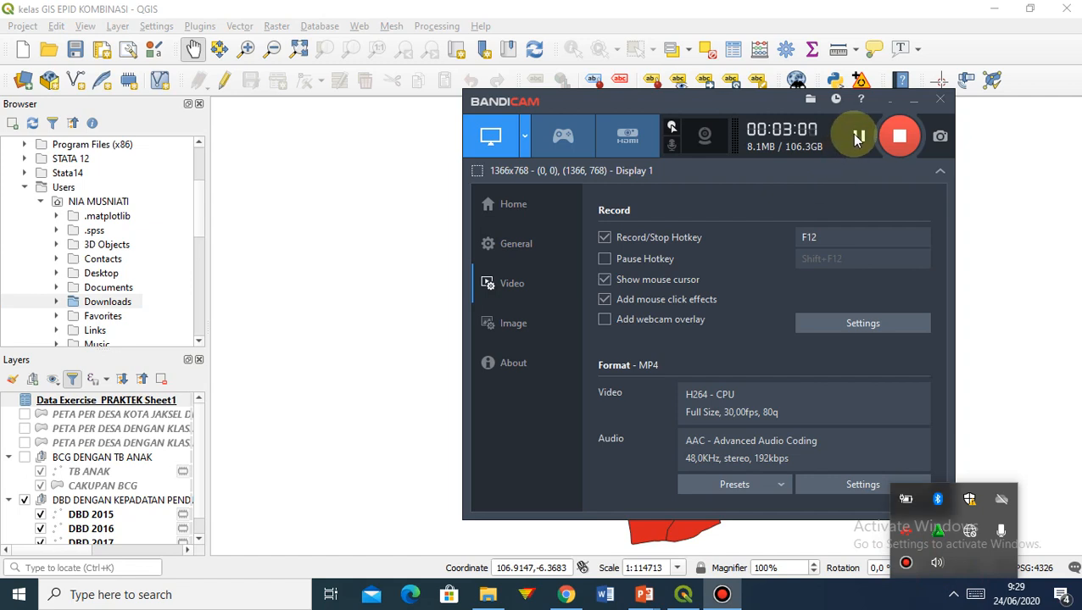
{"action": "left_click", "coordinate": [858, 137]}
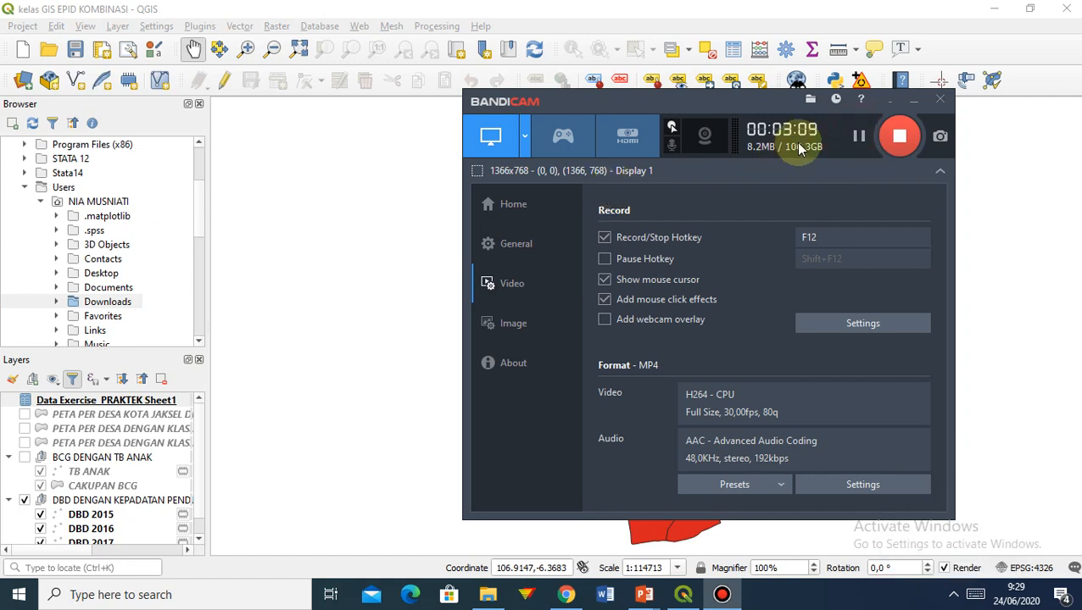
{"action": "left_click", "coordinate": [907, 100]}
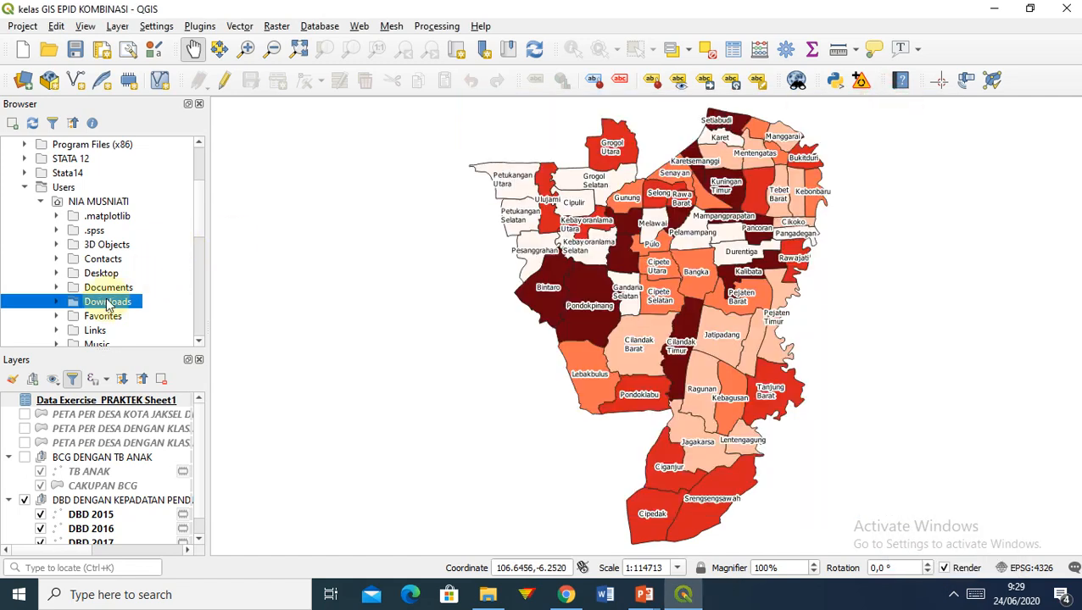
Expand the Downloads folder and its SETELAH UTS subfolder, and open the SHP Indonesia folder inside it
{"action": "double_click", "coordinate": [100, 304]}
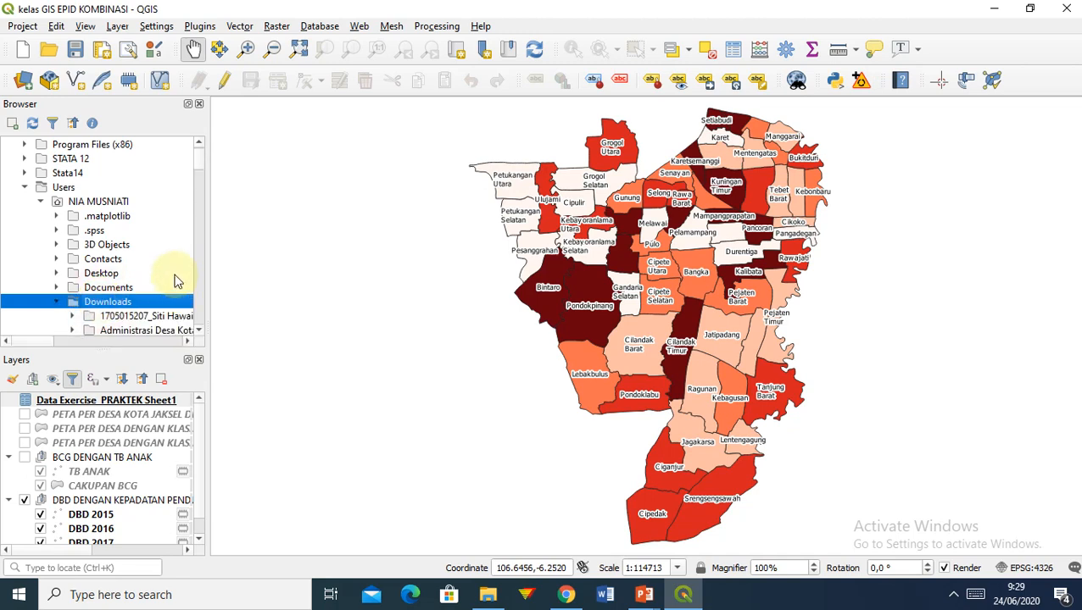
{"action": "left_click", "coordinate": [197, 169]}
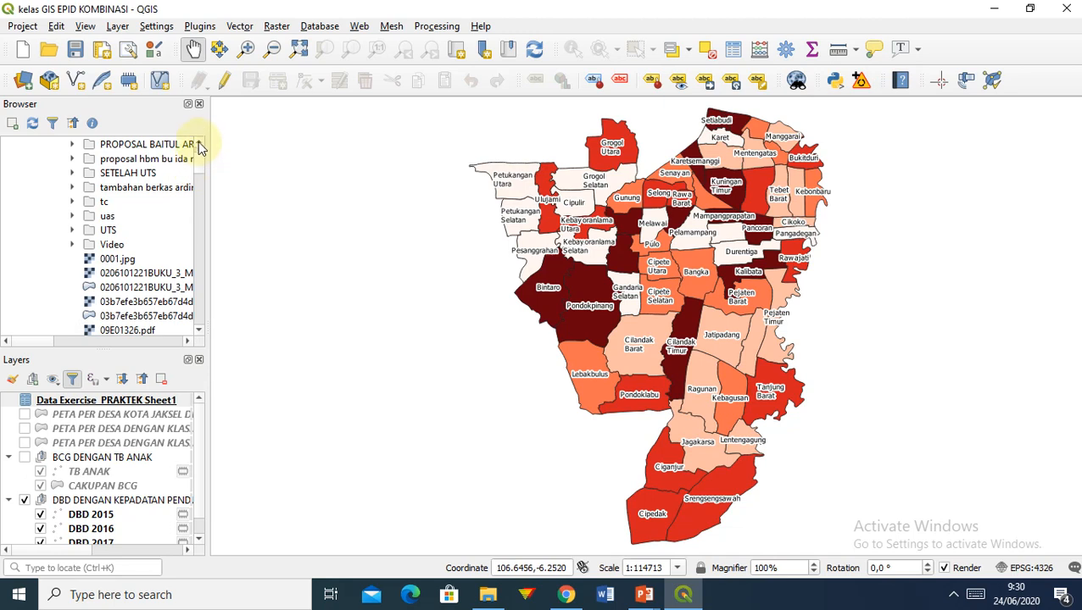
{"action": "left_click", "coordinate": [198, 142]}
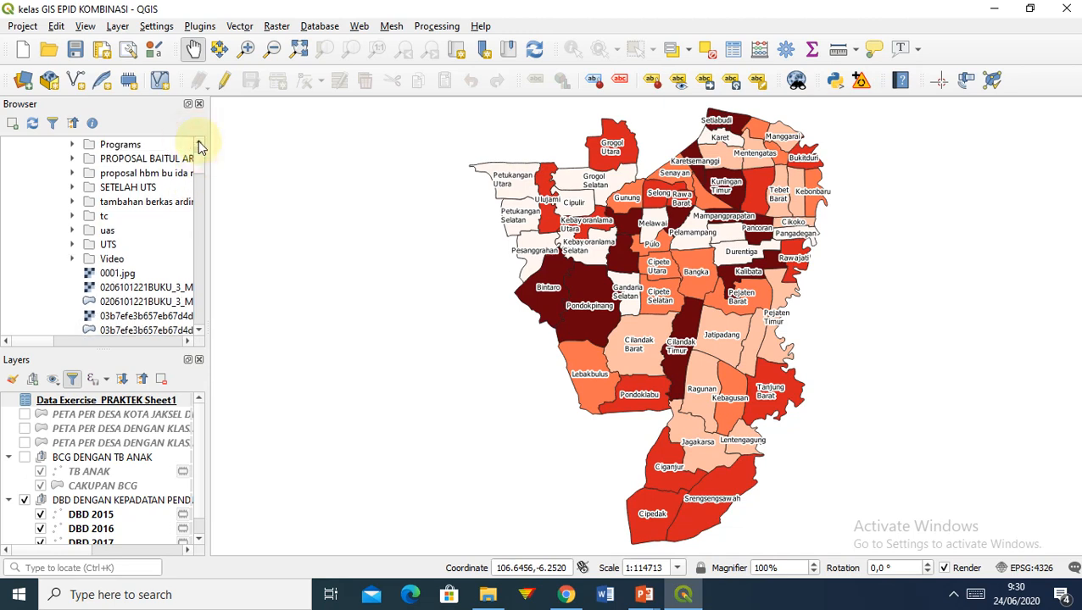
{"action": "left_click", "coordinate": [198, 144]}
{"action": "left_click", "coordinate": [198, 145]}
{"action": "left_click", "coordinate": [199, 144]}
{"action": "left_click", "coordinate": [198, 144]}
{"action": "left_click", "coordinate": [198, 144]}
{"action": "left_click", "coordinate": [198, 144]}
{"action": "left_click", "coordinate": [199, 144]}
{"action": "left_click", "coordinate": [199, 144]}
{"action": "left_click", "coordinate": [198, 144]}
{"action": "left_click", "coordinate": [198, 144]}
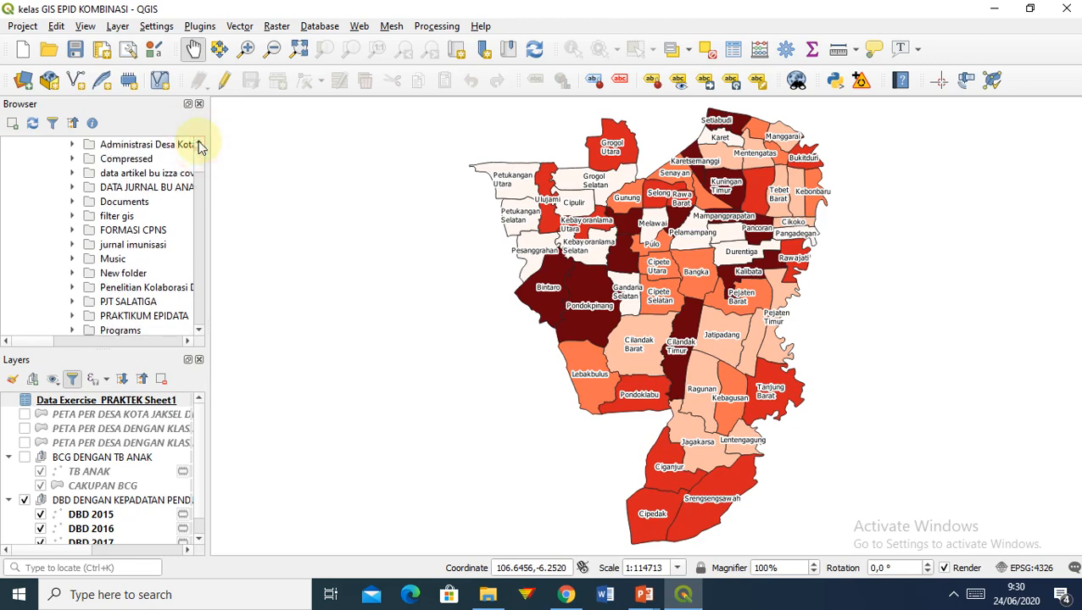
{"action": "mouse_move", "coordinate": [198, 170]}
{"action": "left_mouse_down"}
{"action": "mouse_move", "coordinate": [198, 321]}
{"action": "mouse_move", "coordinate": [206, 161]}
{"action": "left_mouse_up"}
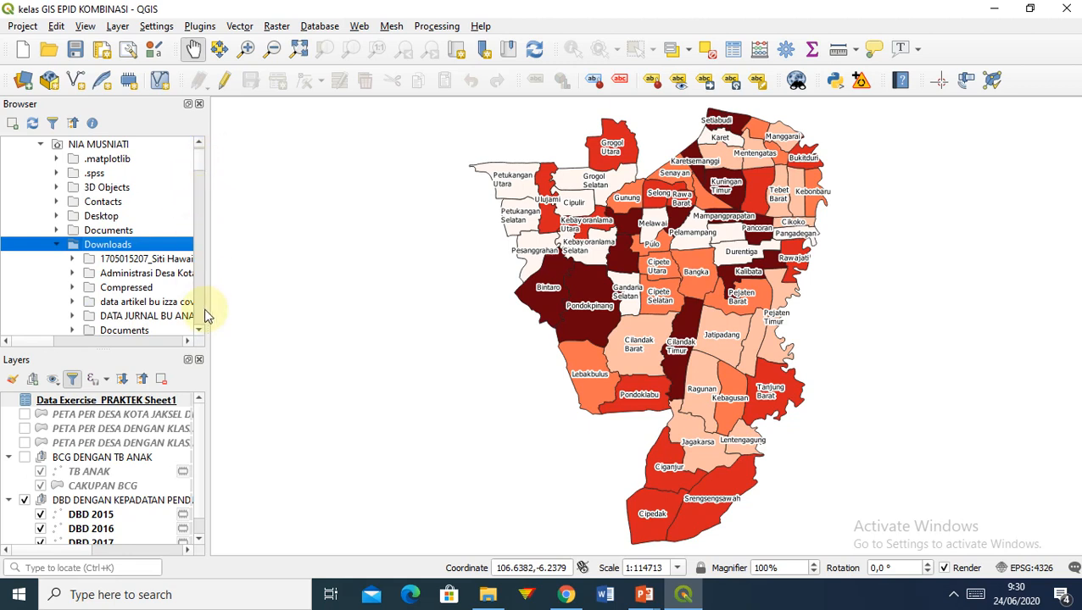
{"action": "left_click_drag", "start_coordinate": [200, 333], "coordinate": [200, 333]}
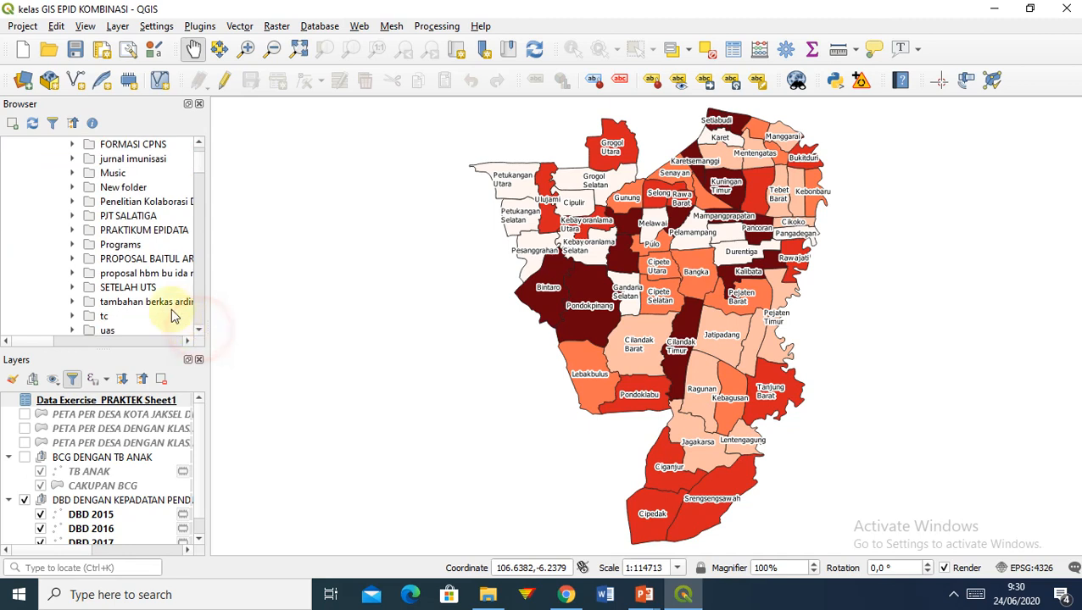
{"action": "double_click", "coordinate": [127, 287]}
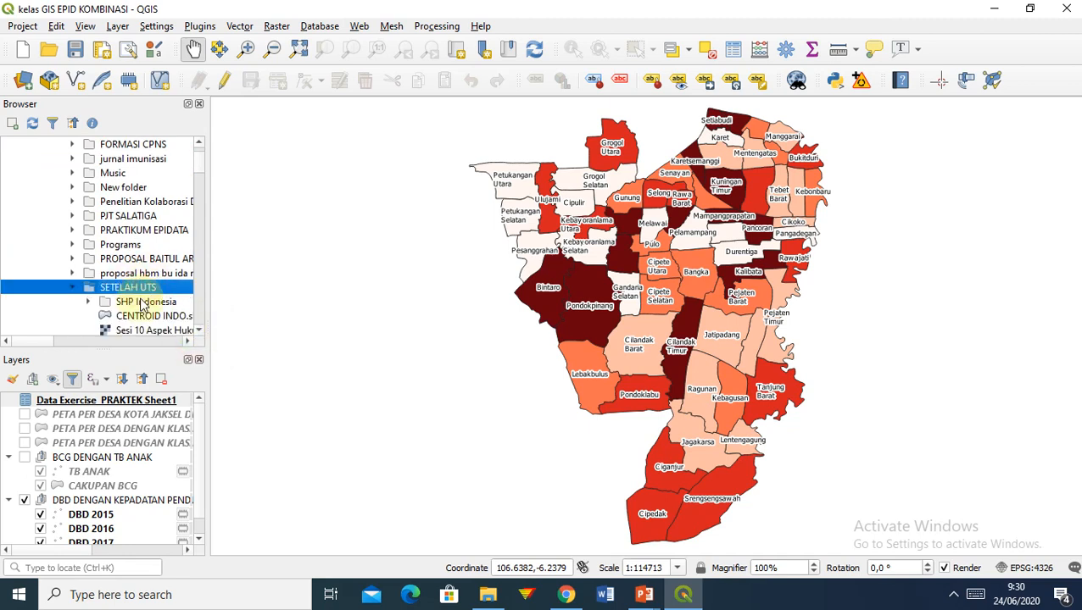
{"action": "double_click", "coordinate": [135, 303]}
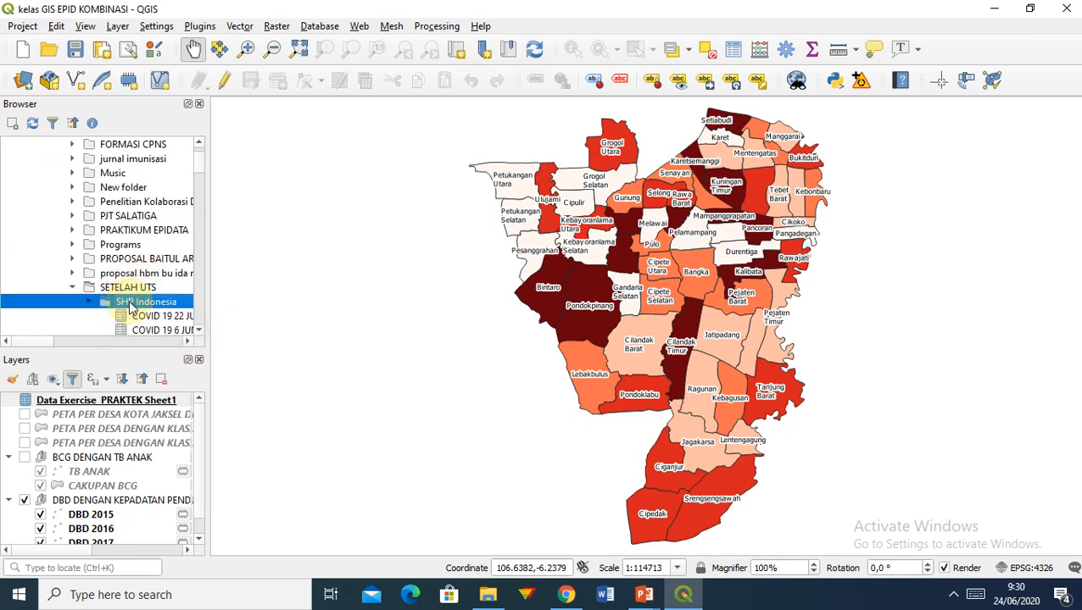
Add the prov.shp province shapefile from the SHP Indonesia folder to the project's layers
{"action": "left_click_drag", "start_coordinate": [198, 331], "coordinate": [199, 331]}
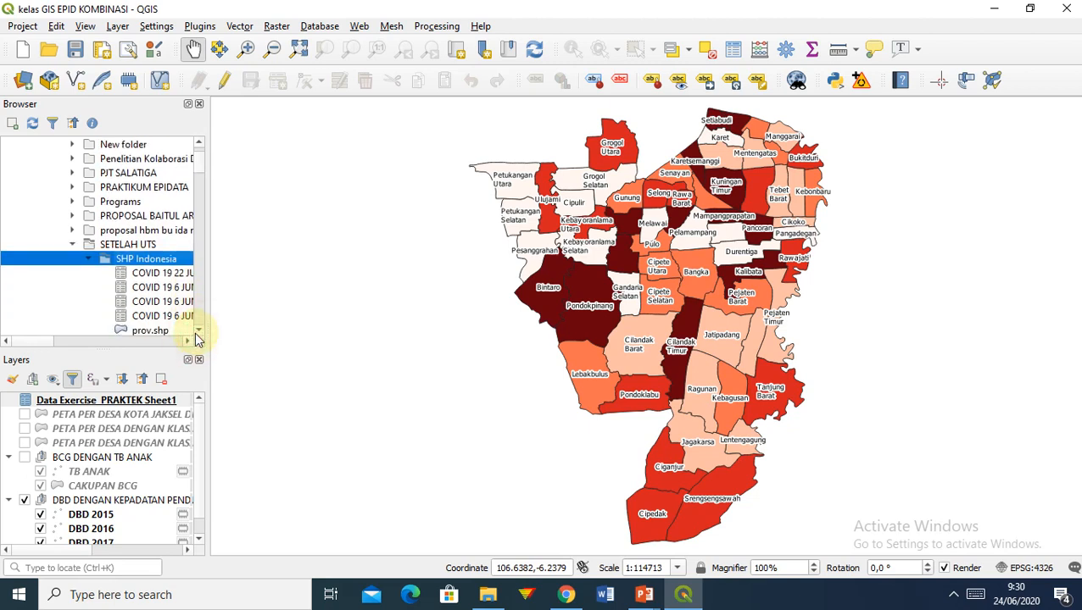
{"action": "left_click", "coordinate": [198, 332]}
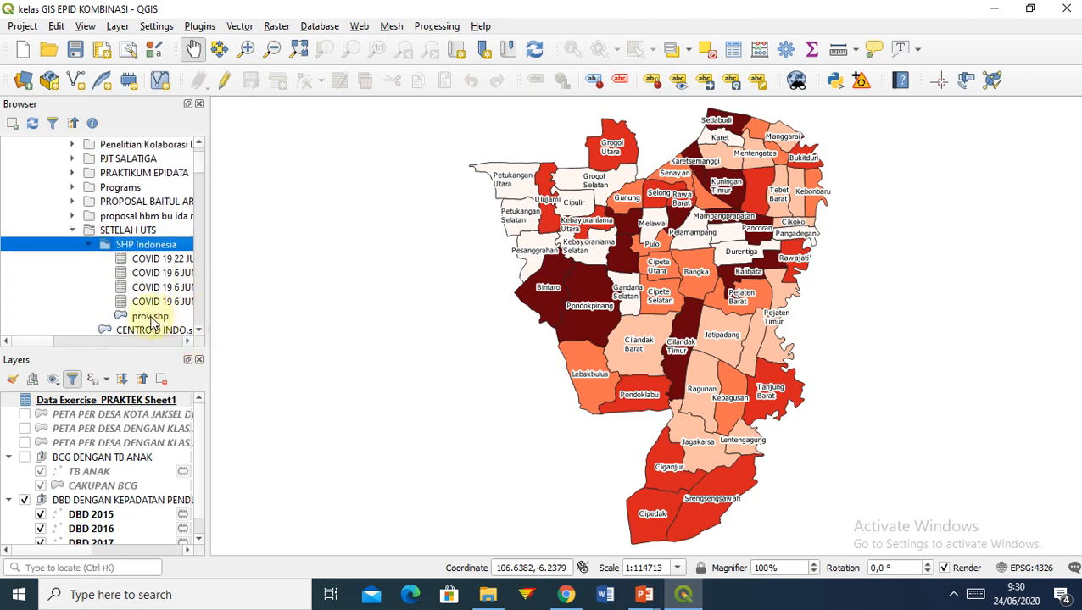
{"action": "left_click_drag", "start_coordinate": [144, 320], "coordinate": [96, 408]}
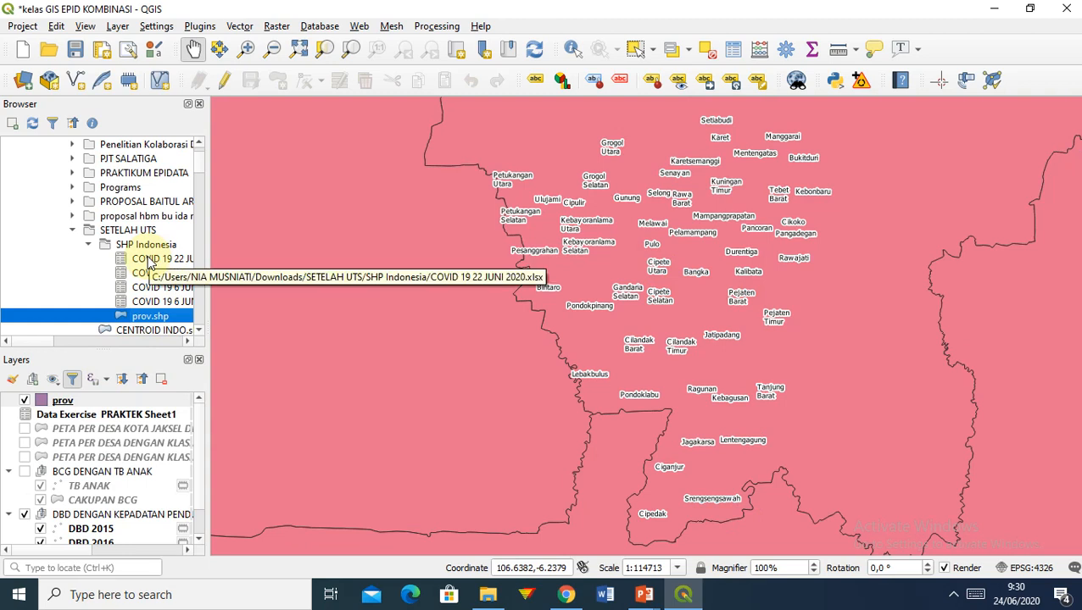
Add the COVID 19 6 JUNI 2020 - Copy (2) worksheet to the project's layers and show the full map extent
{"action": "left_click", "coordinate": [147, 277]}
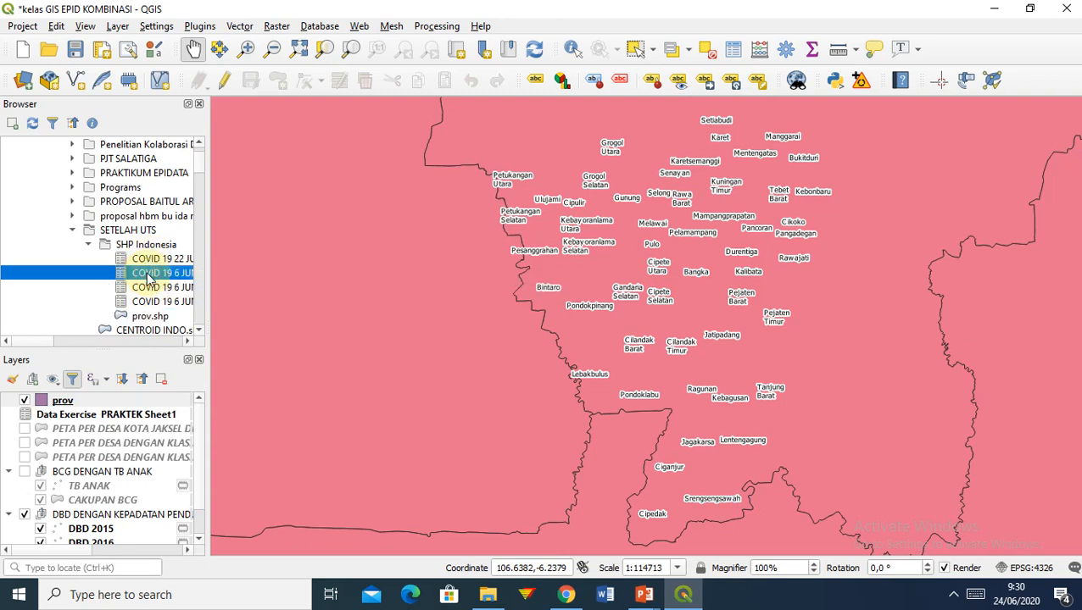
{"action": "left_click_drag", "start_coordinate": [147, 277], "coordinate": [72, 407]}
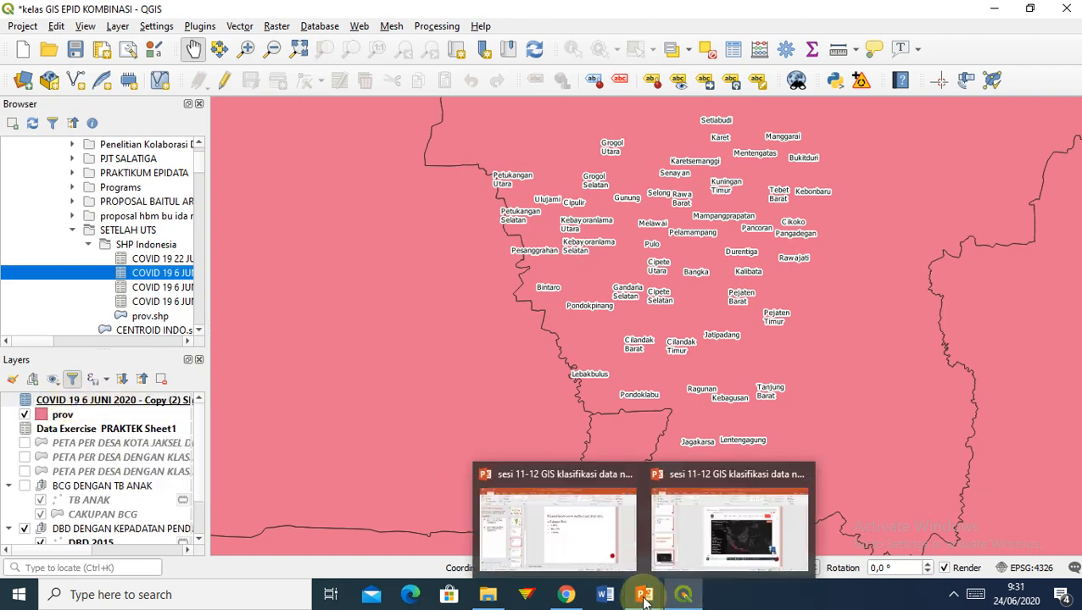
{"action": "left_click", "coordinate": [299, 51]}
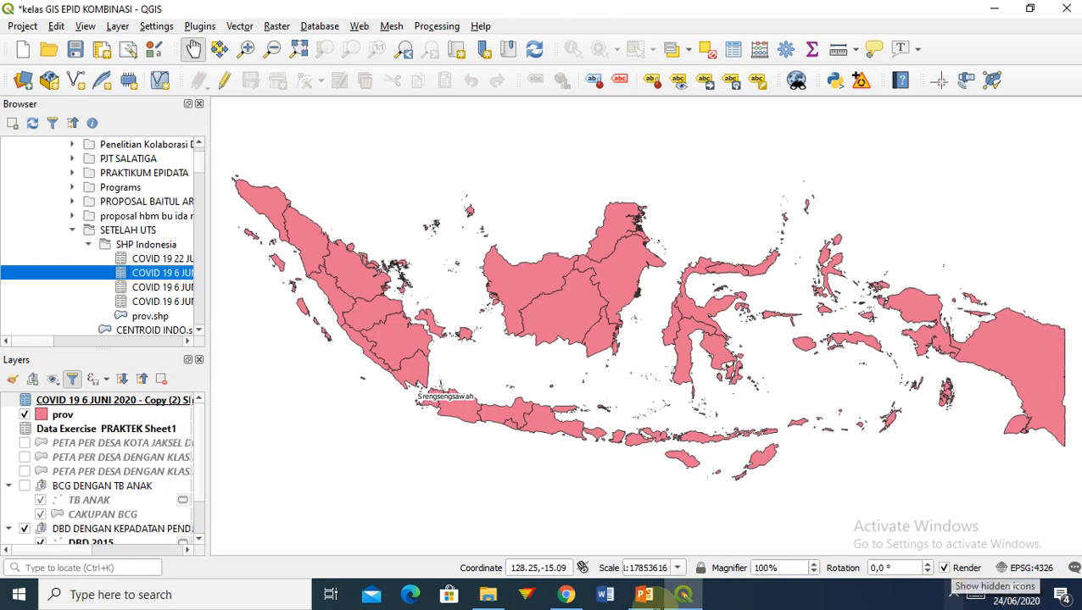
Switch to the PowerPoint presentation on GIS nominal data classification and display slide 10 with the data source links
{"action": "mouse_move", "coordinate": [641, 599]}
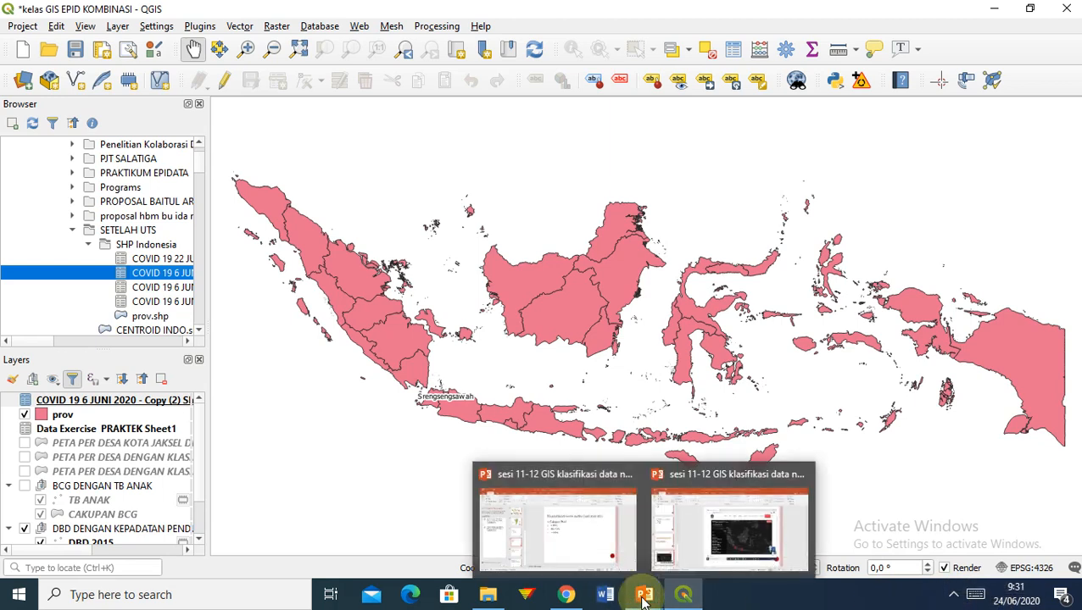
{"action": "left_click", "coordinate": [678, 550]}
{"action": "left_click", "coordinate": [117, 382]}
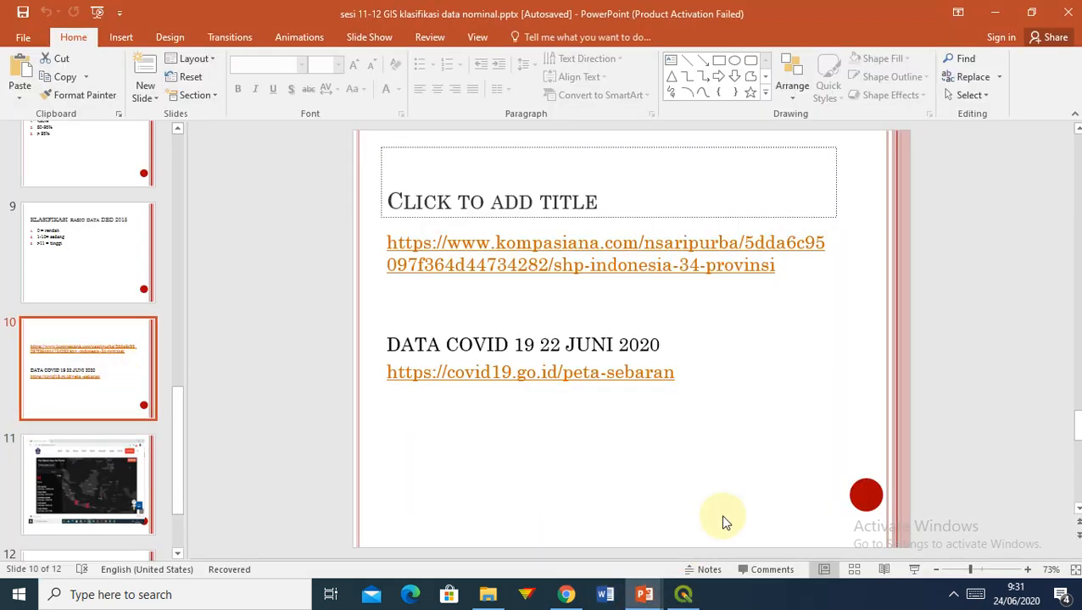
{"action": "left_click", "coordinate": [953, 600]}
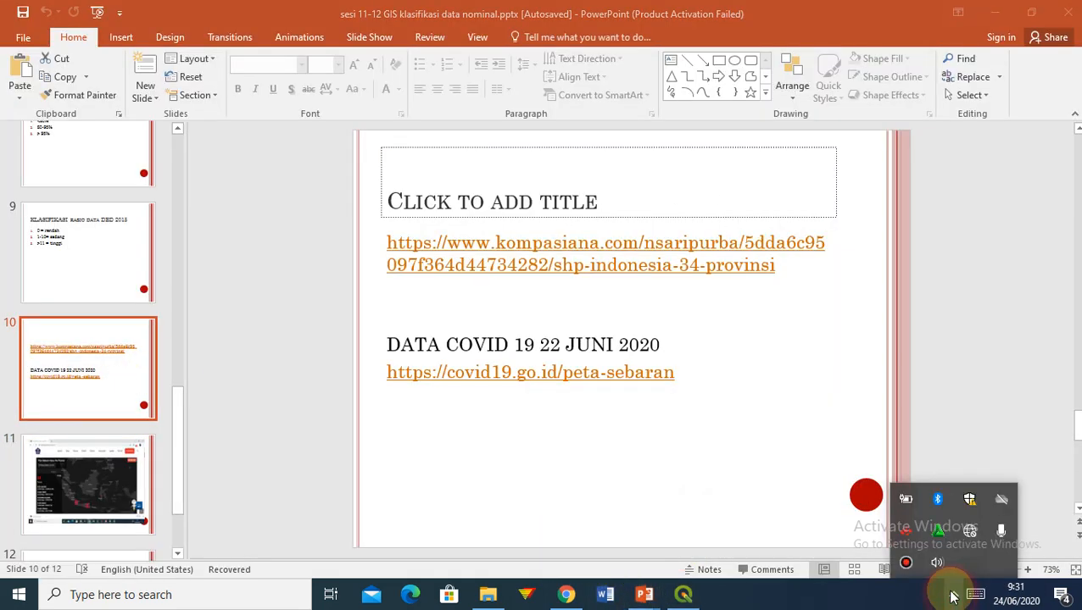
{"action": "left_click", "coordinate": [905, 562]}
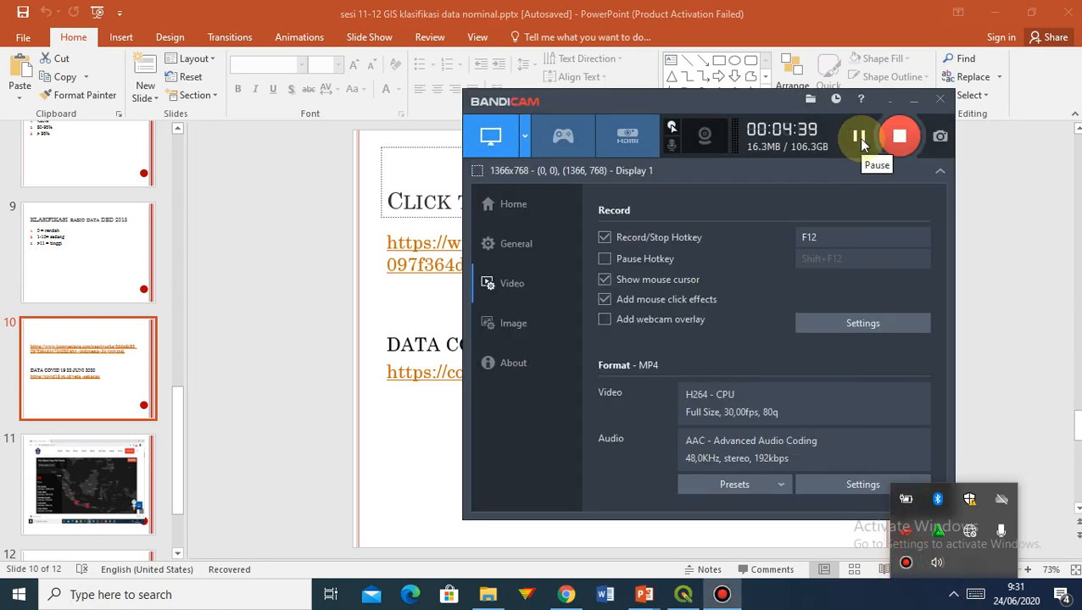
{"action": "left_click", "coordinate": [382, 427]}
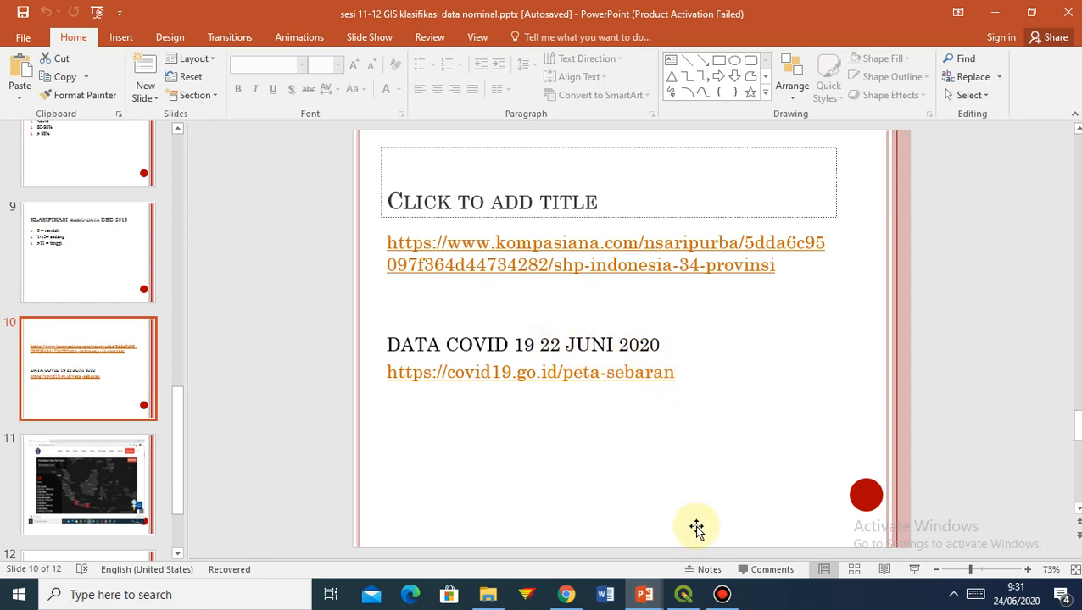
Switch to the covid19.go.id distribution map in Chrome and examine Maluku's confirmed cases and the national case summary
{"action": "left_click", "coordinate": [569, 595]}
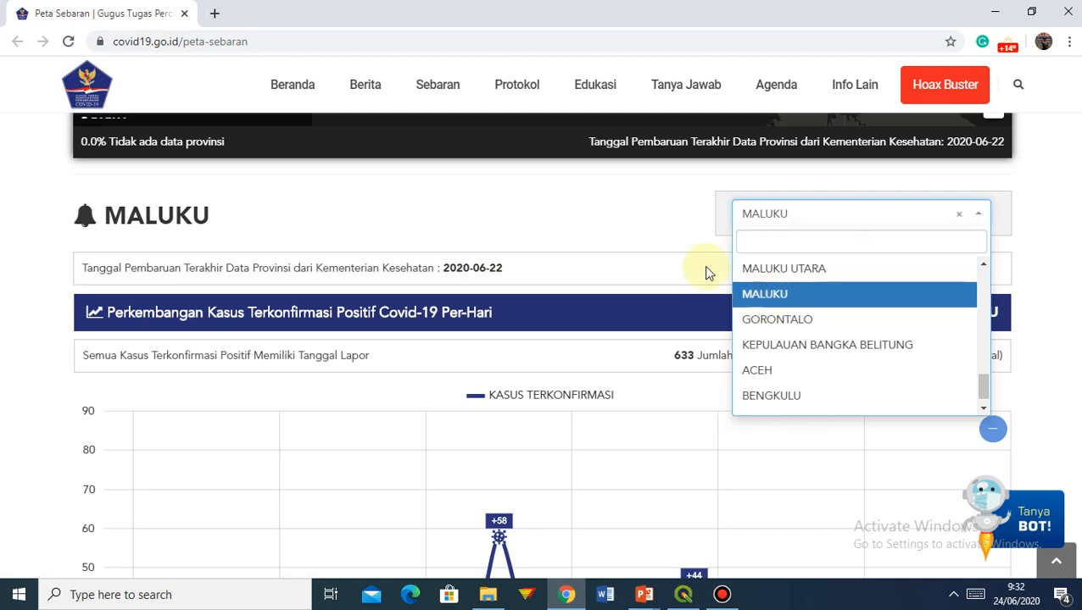
{"action": "left_click", "coordinate": [638, 231]}
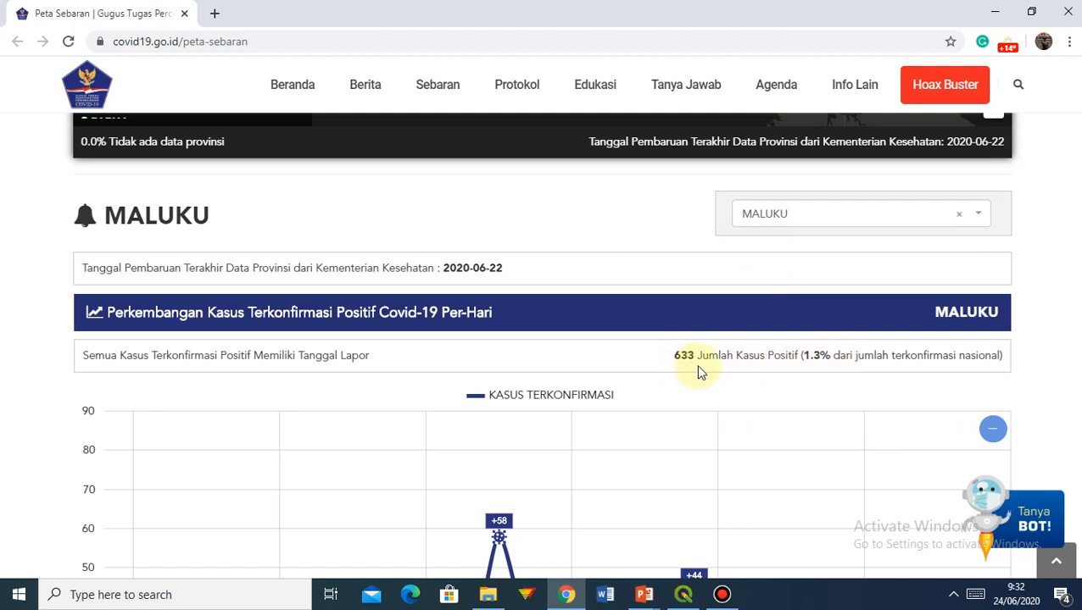
{"action": "left_click", "coordinate": [1038, 270]}
{"action": "scroll", "coordinate": [1039, 270], "scroll_direction": "up", "scroll_amount": 5}
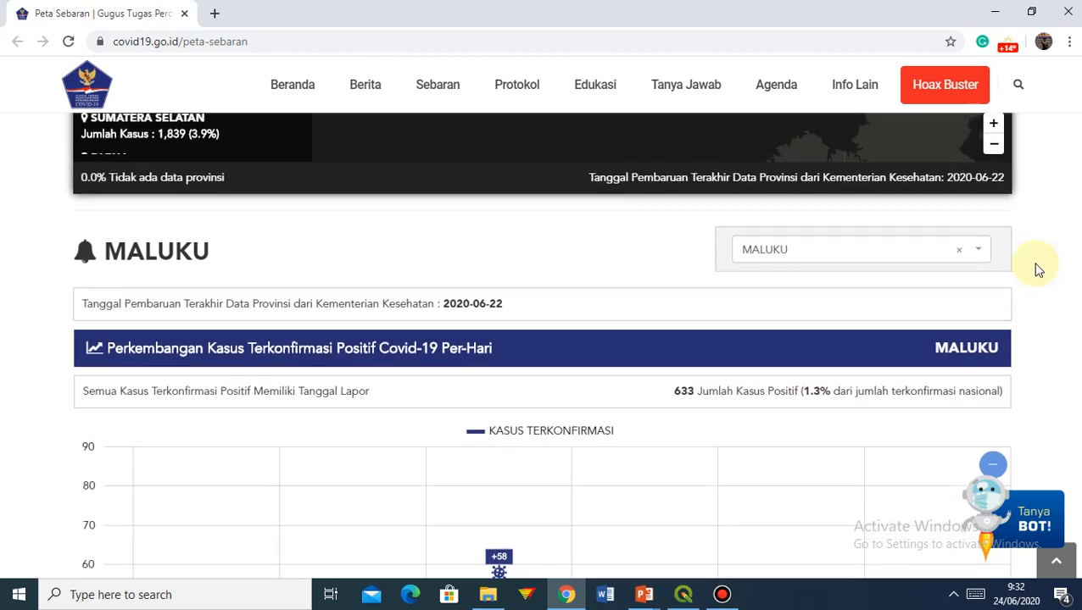
{"action": "scroll", "coordinate": [1038, 269], "scroll_direction": "up", "scroll_amount": 10}
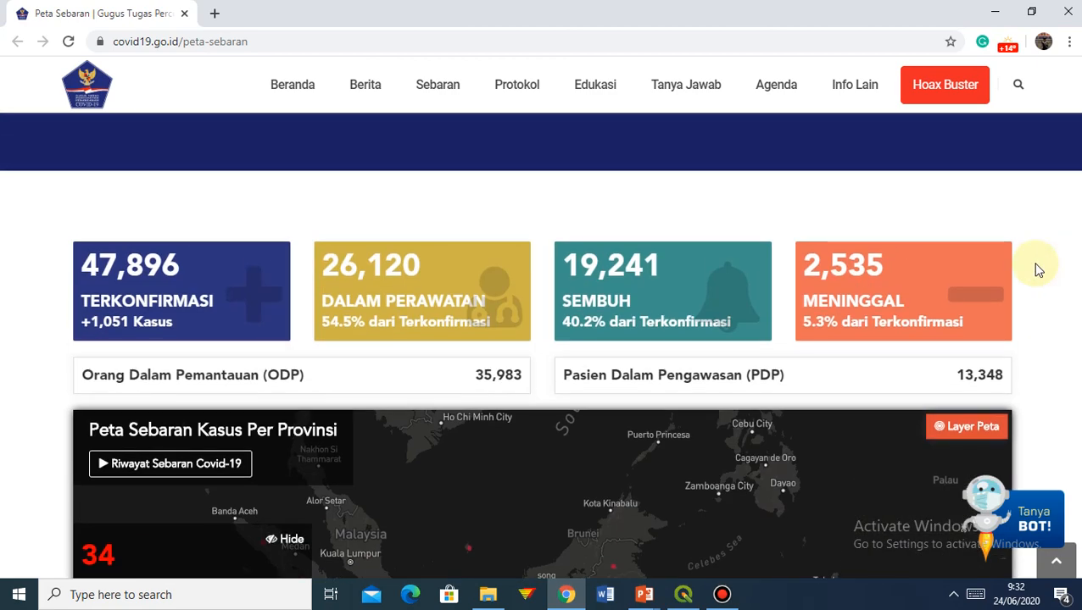
Scan the covid19.go.id page down to Maluku's case chart and view the COVID 19 6 JUNI 2020 - Copy workbook from the SHP Indonesia folder in Excel
{"action": "scroll", "coordinate": [1036, 270], "scroll_direction": "down", "scroll_amount": 6}
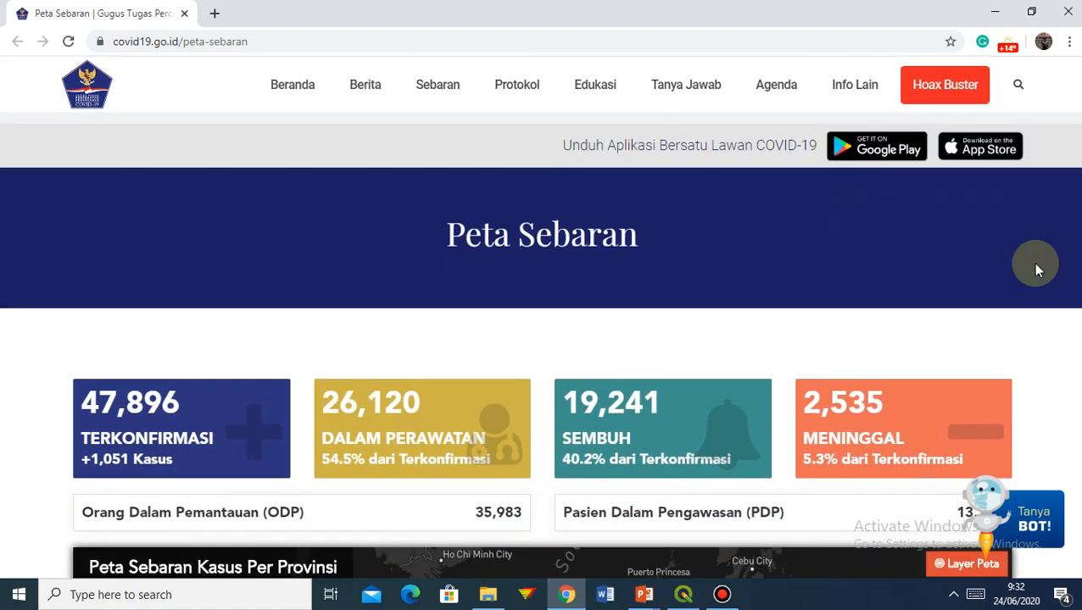
{"action": "scroll", "coordinate": [1040, 269], "scroll_direction": "down", "scroll_amount": 5}
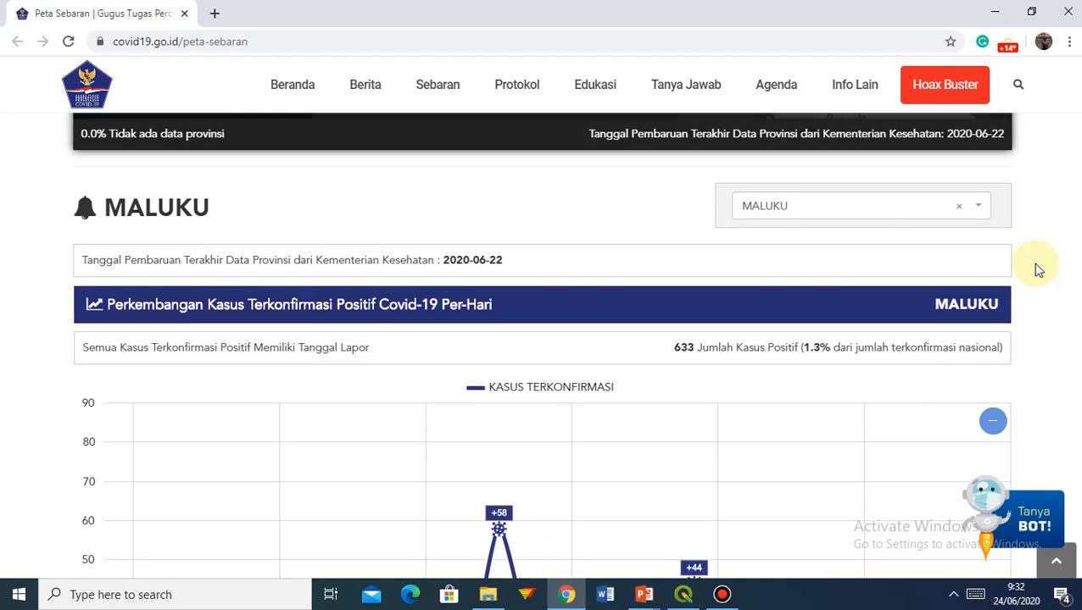
{"action": "left_click", "coordinate": [486, 596]}
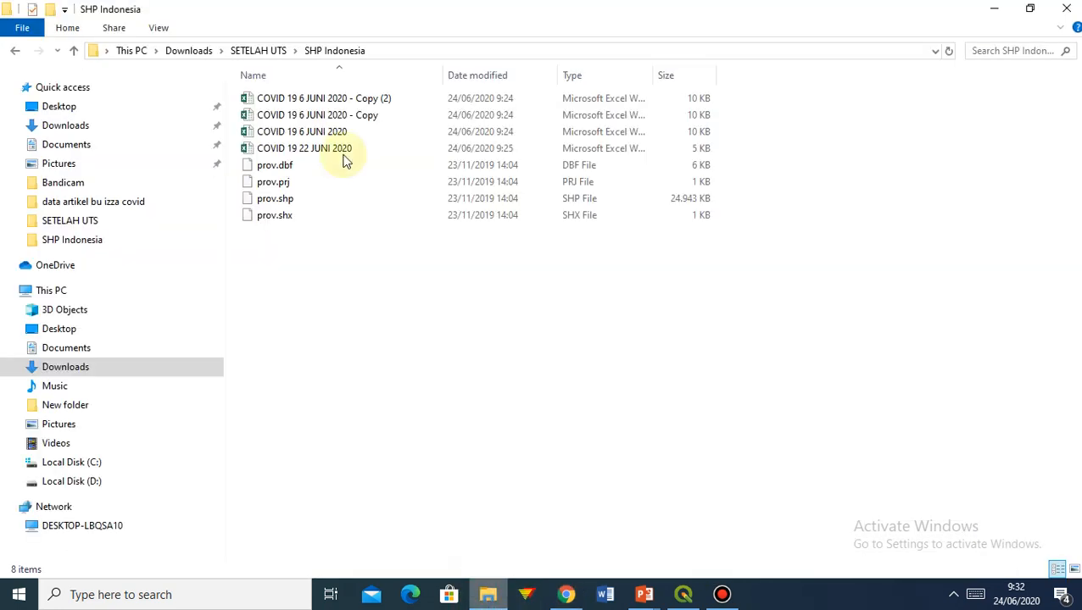
{"action": "left_click", "coordinate": [309, 114]}
{"action": "right_click", "coordinate": [312, 114]}
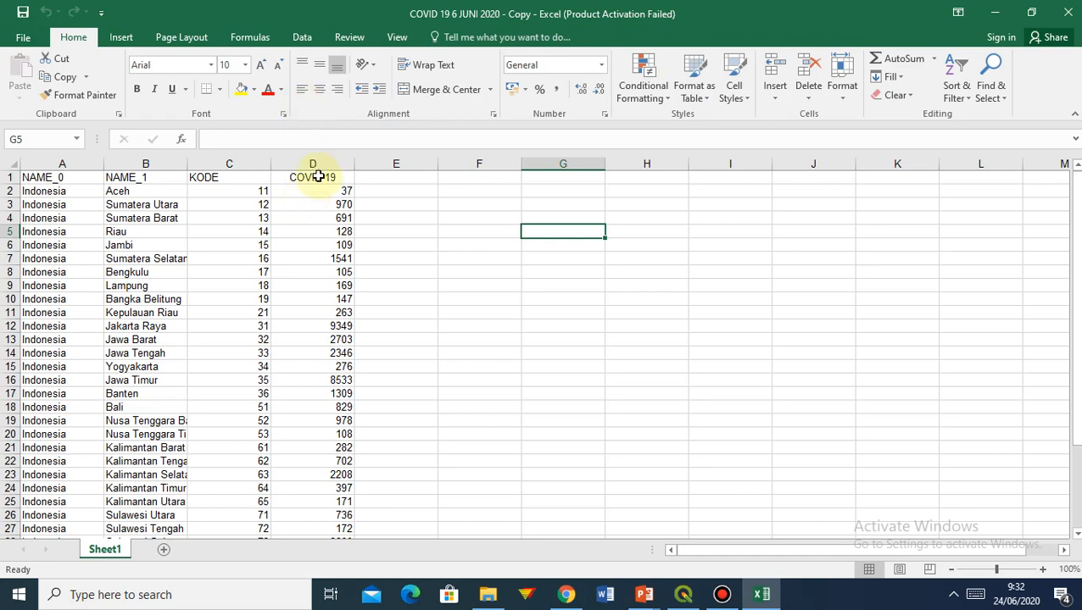
{"action": "left_click", "coordinate": [1067, 12]}
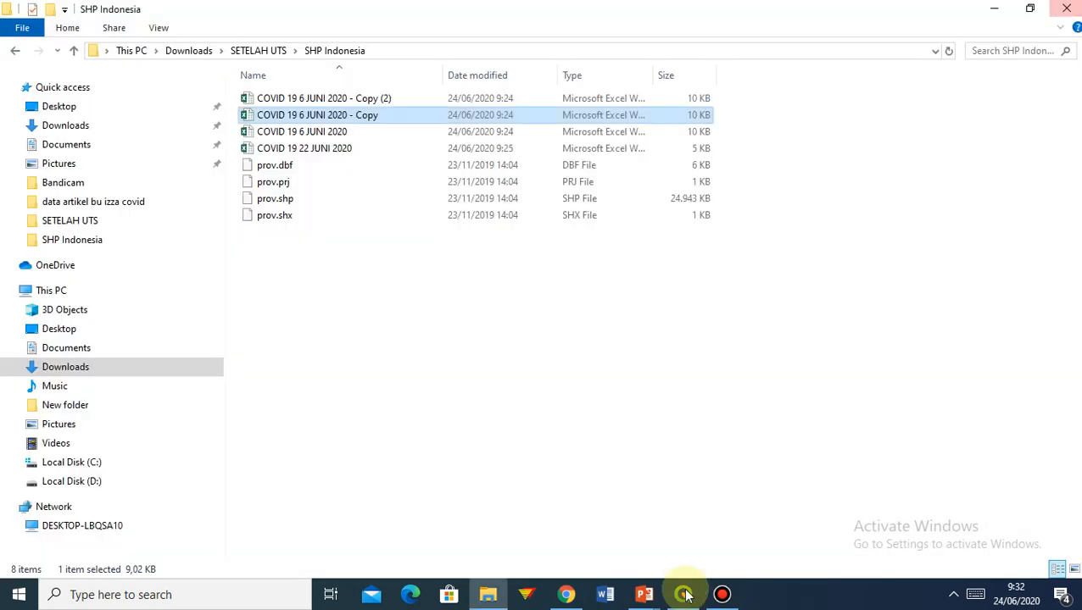
Switch to QGIS and examine the attribute table of the COVID 19 6 JUNI 2020 - Copy (2) Sheet1 layer
{"action": "left_click", "coordinate": [683, 594]}
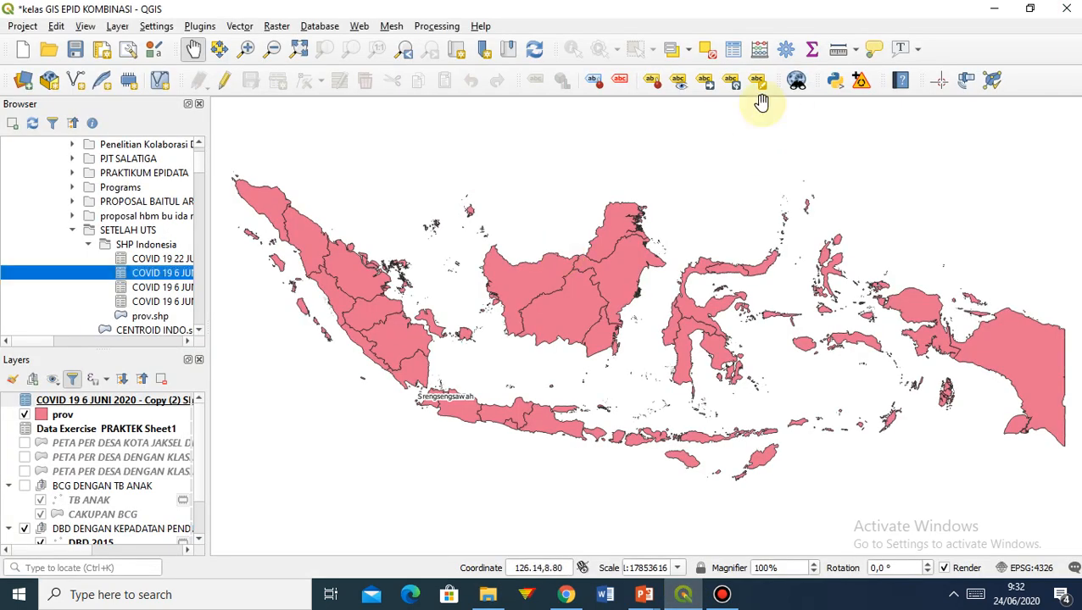
{"action": "left_click", "coordinate": [733, 51]}
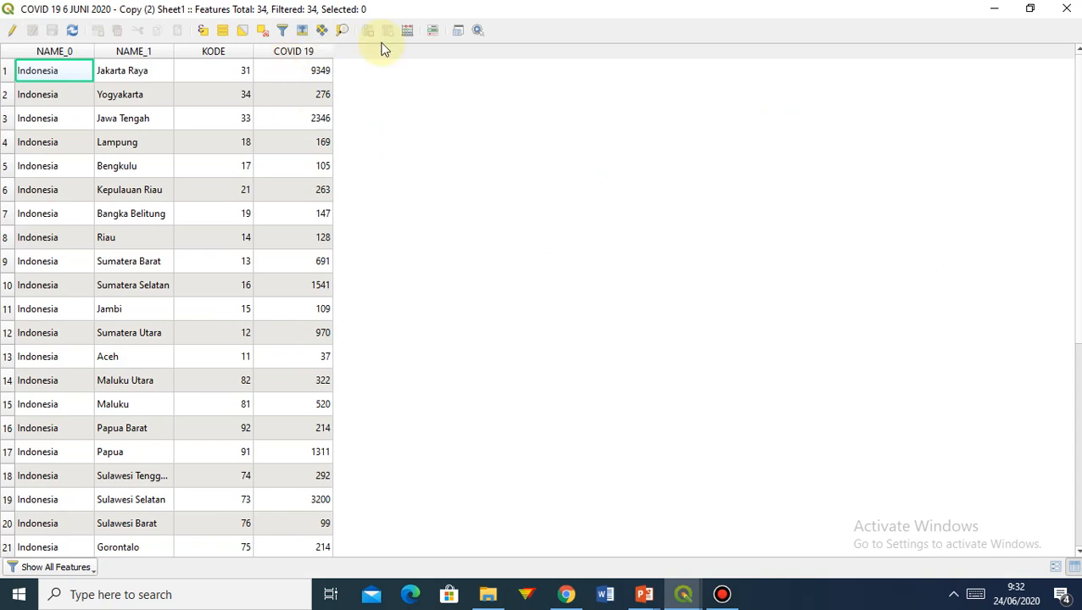
{"action": "left_click", "coordinate": [1066, 9]}
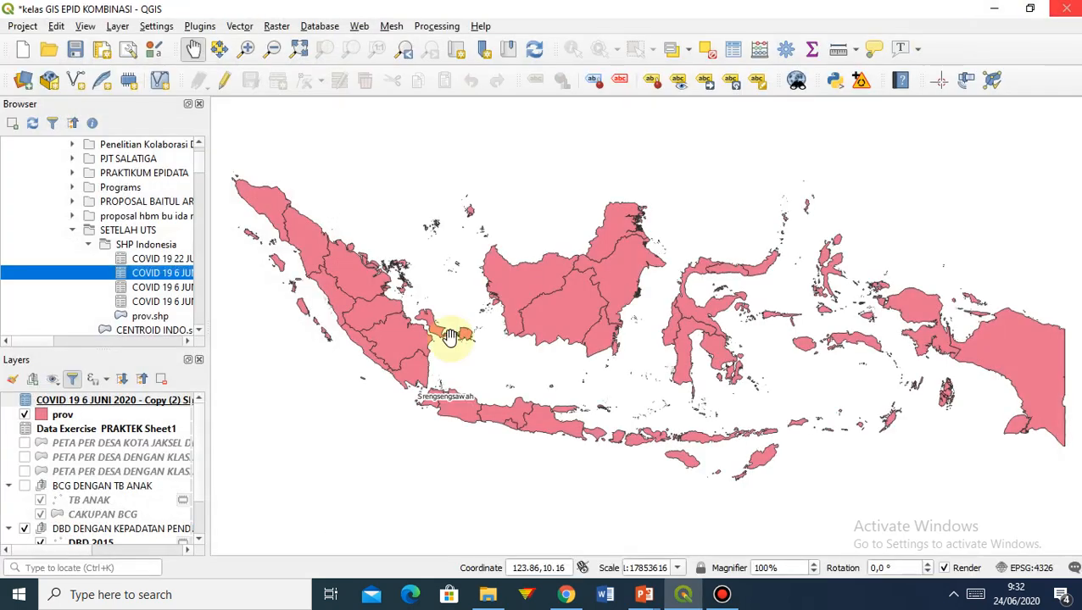
Turn the prov layer's visibility off and on again and view its attribute table
{"action": "left_click", "coordinate": [25, 414]}
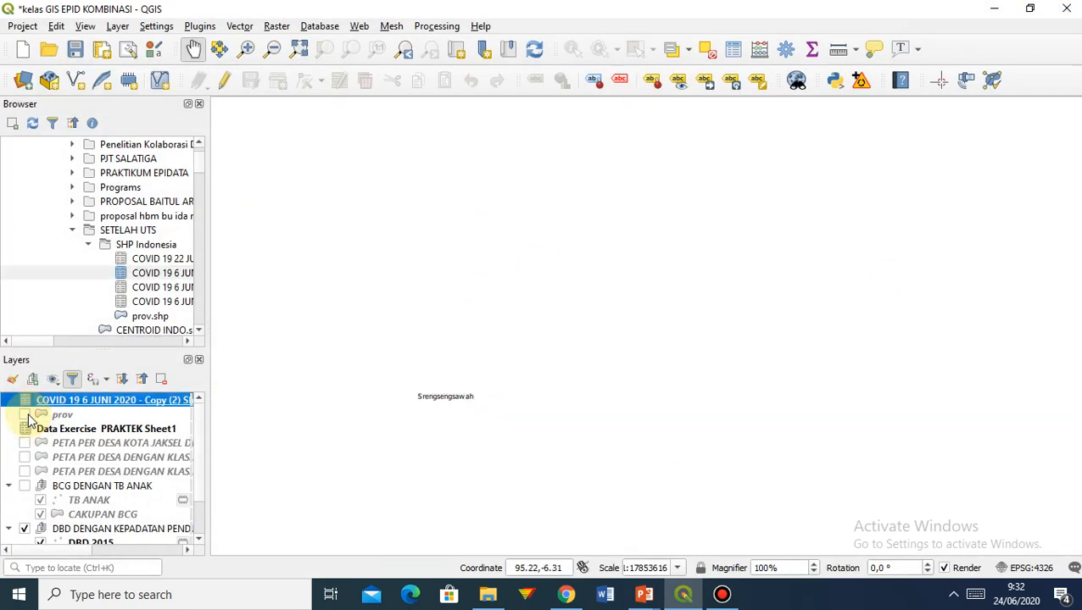
{"action": "left_click", "coordinate": [25, 414]}
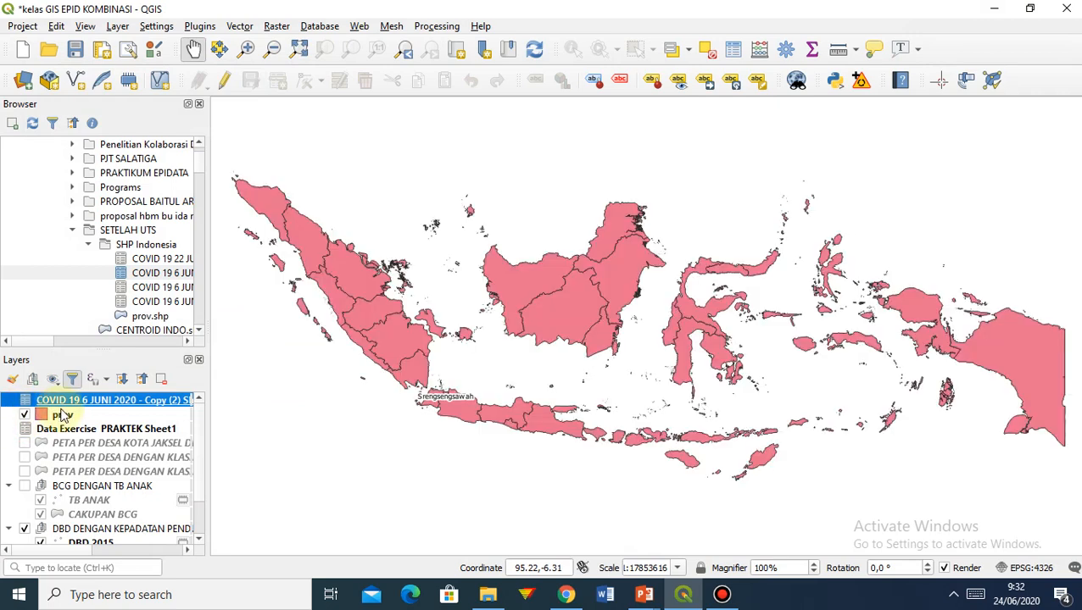
{"action": "left_click", "coordinate": [64, 414]}
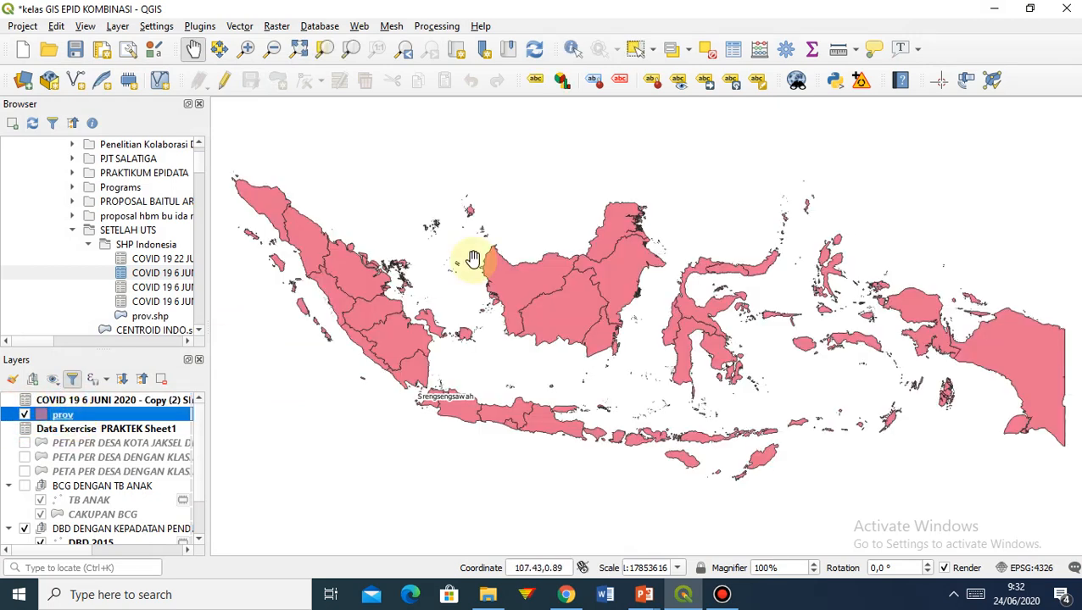
{"action": "left_click", "coordinate": [732, 48]}
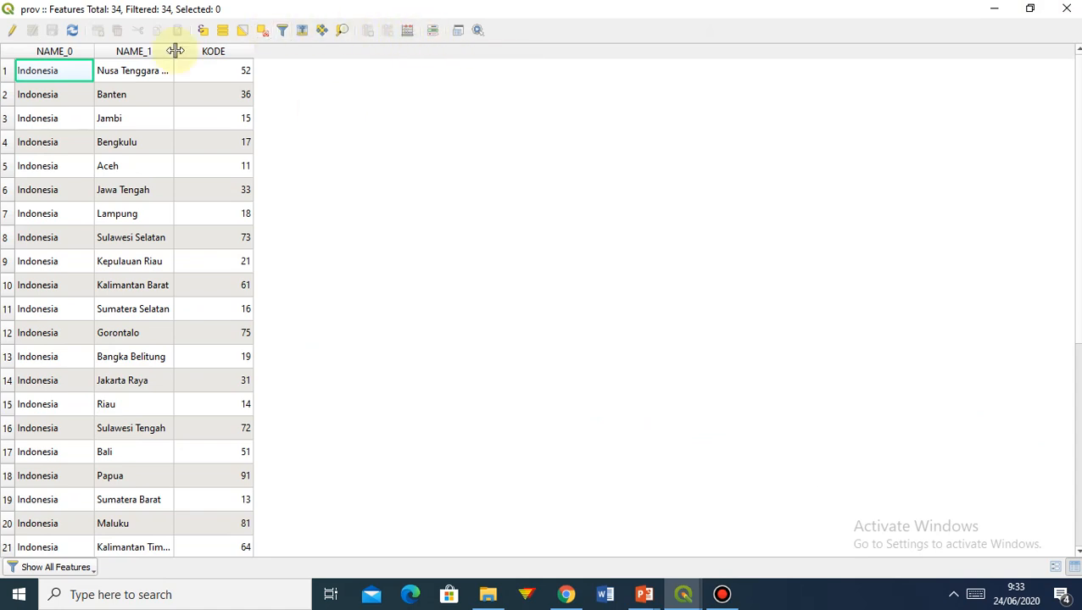
Enable editing on the prov layer and add a whole number (integer) field named COVID 19 to its attribute table
{"action": "left_click", "coordinate": [13, 31]}
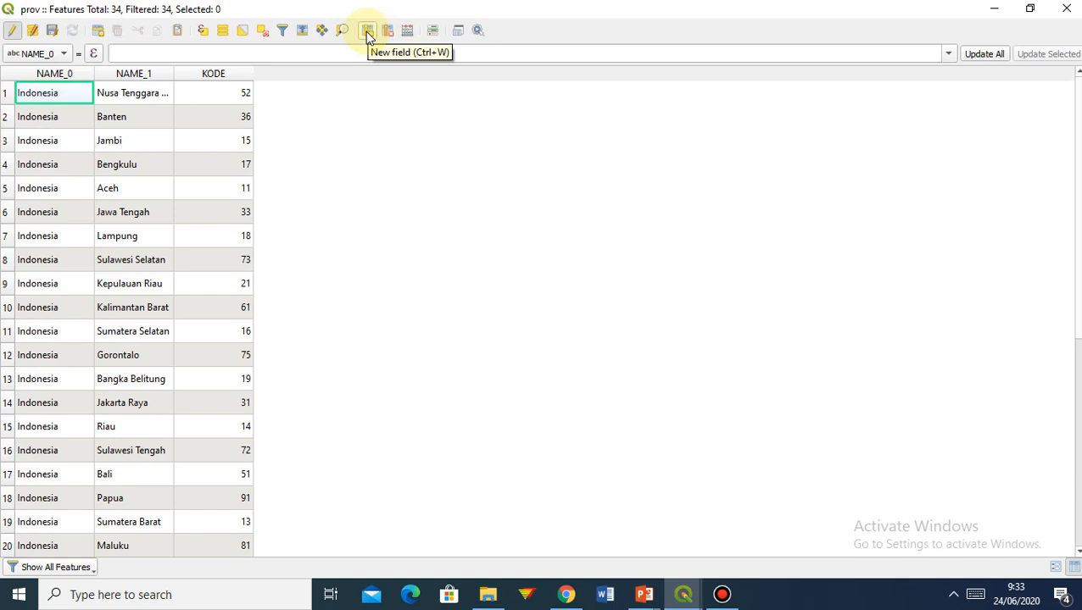
{"action": "left_click", "coordinate": [365, 31]}
{"action": "left_click", "coordinate": [531, 237]}
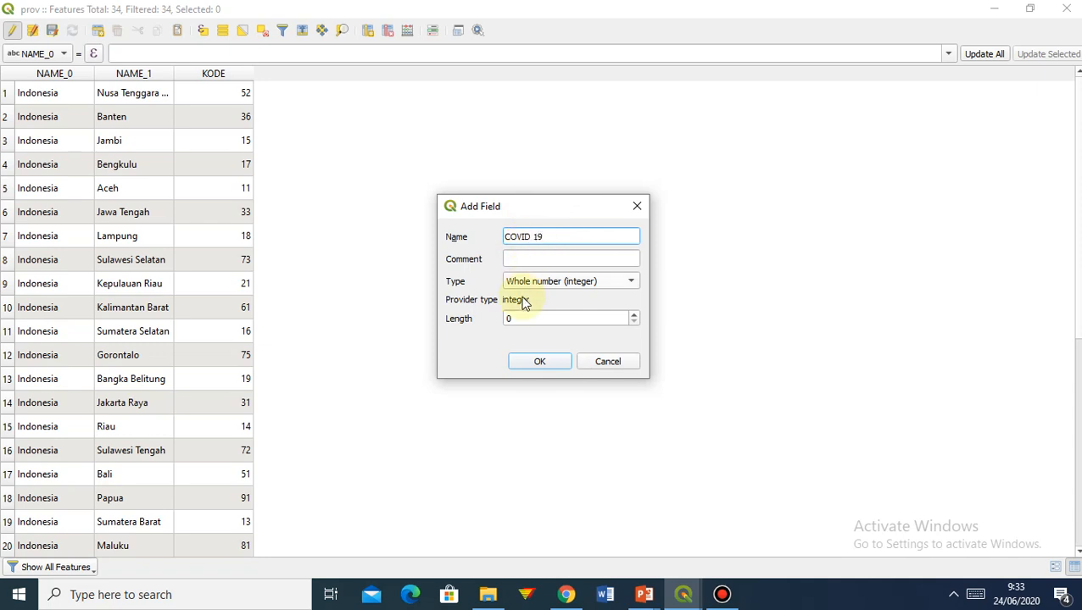
{"action": "left_click", "coordinate": [534, 363]}
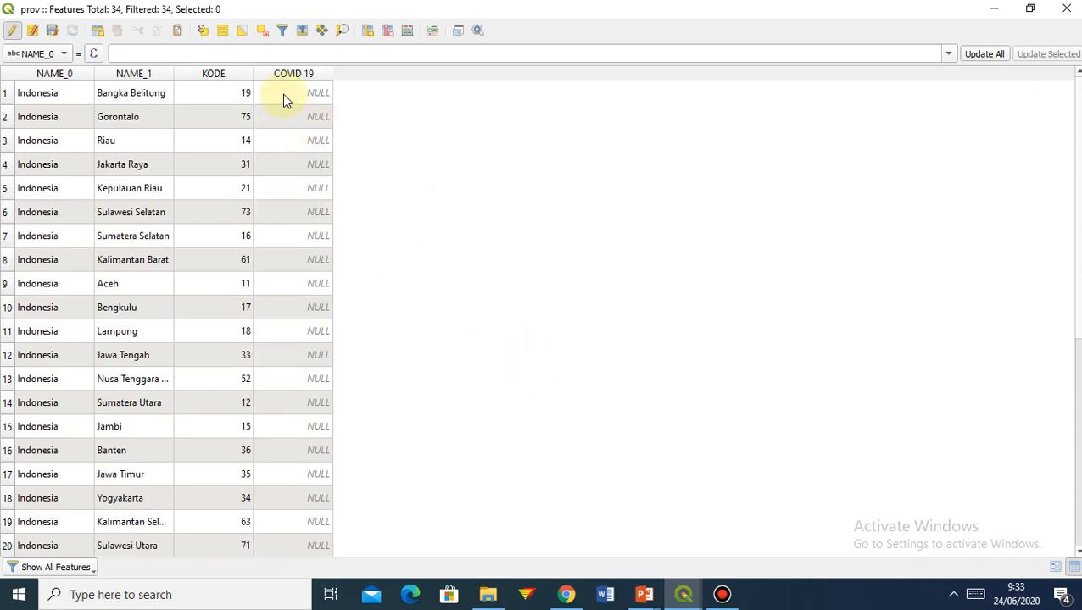
Delete the COVID 19 field from the prov attribute table
{"action": "double_click", "coordinate": [285, 90]}
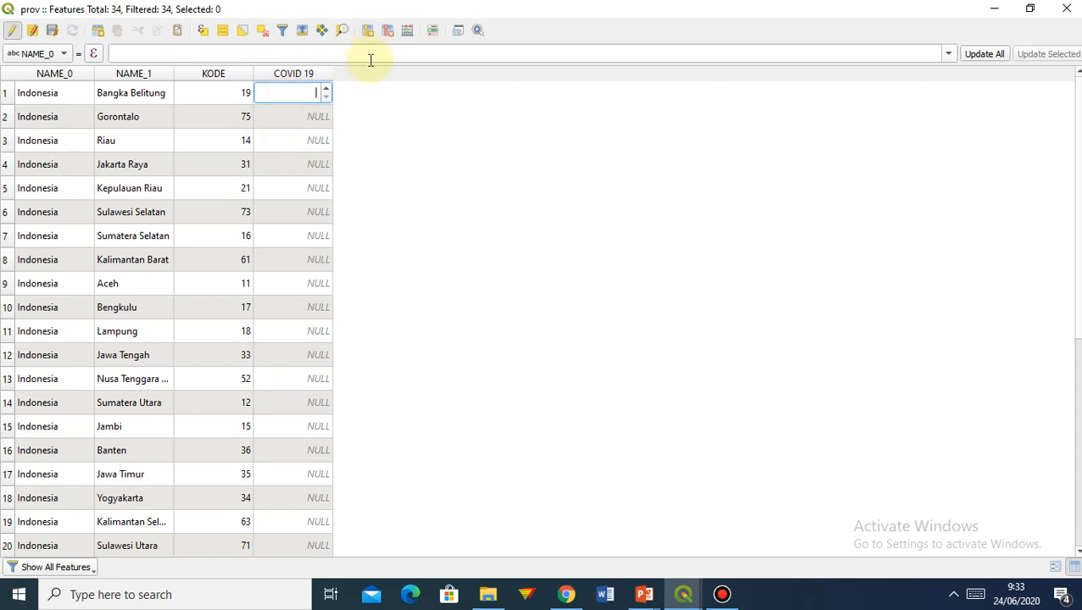
{"action": "left_click", "coordinate": [387, 32]}
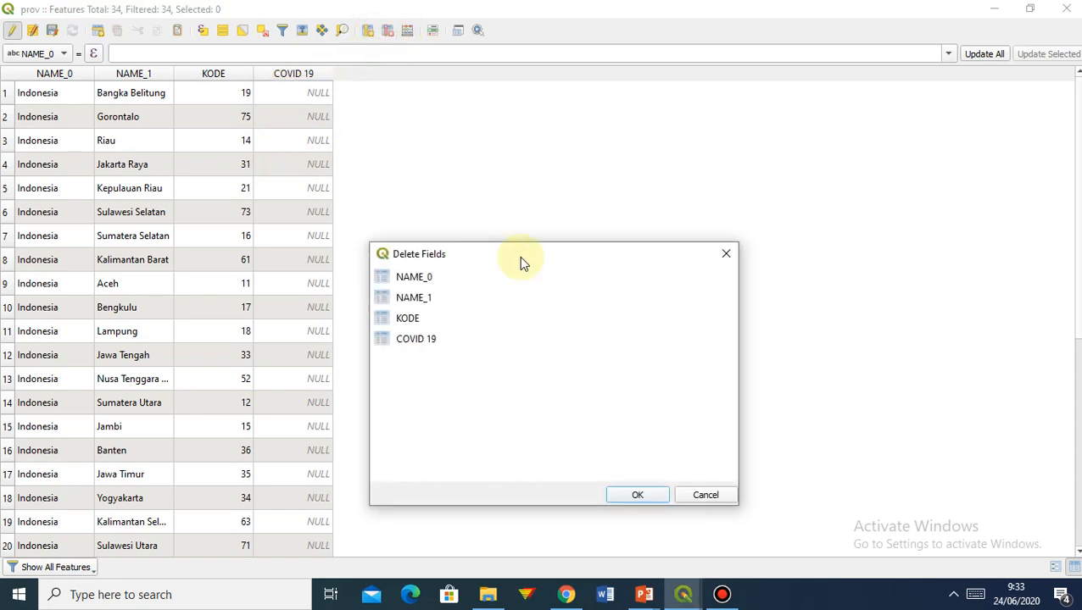
{"action": "left_click", "coordinate": [414, 340]}
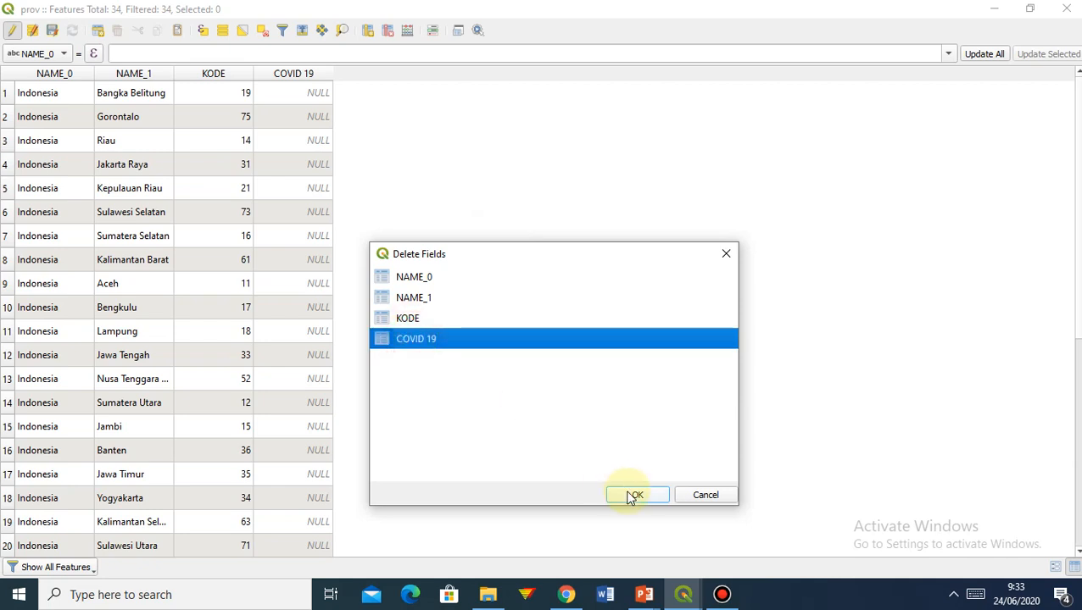
{"action": "left_click", "coordinate": [631, 495]}
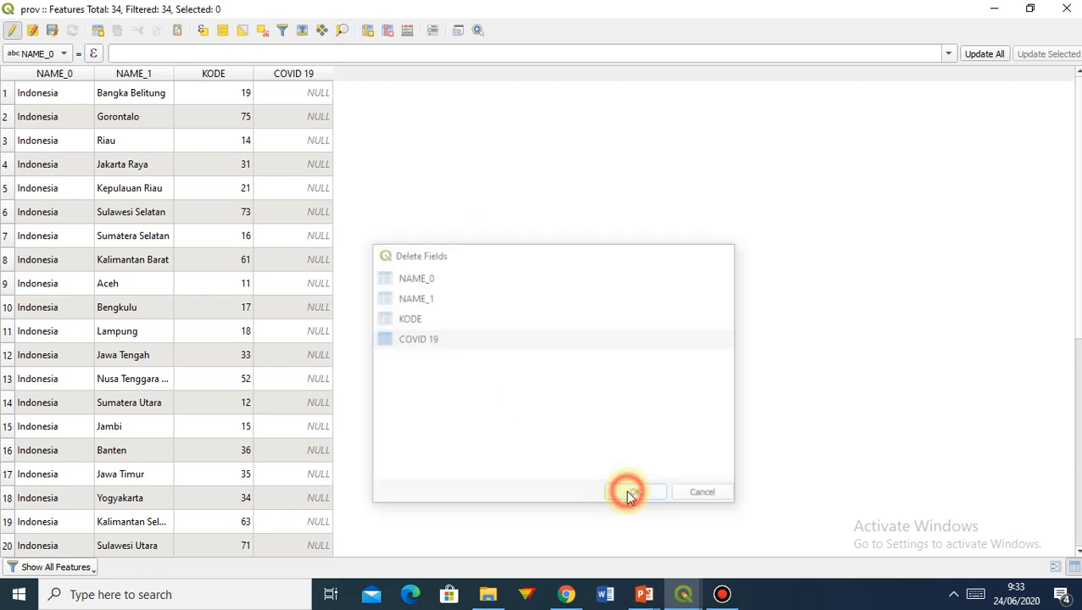
Sort the prov attribute table by KODE in ascending order and save the layer edits
{"action": "left_click", "coordinate": [242, 76]}
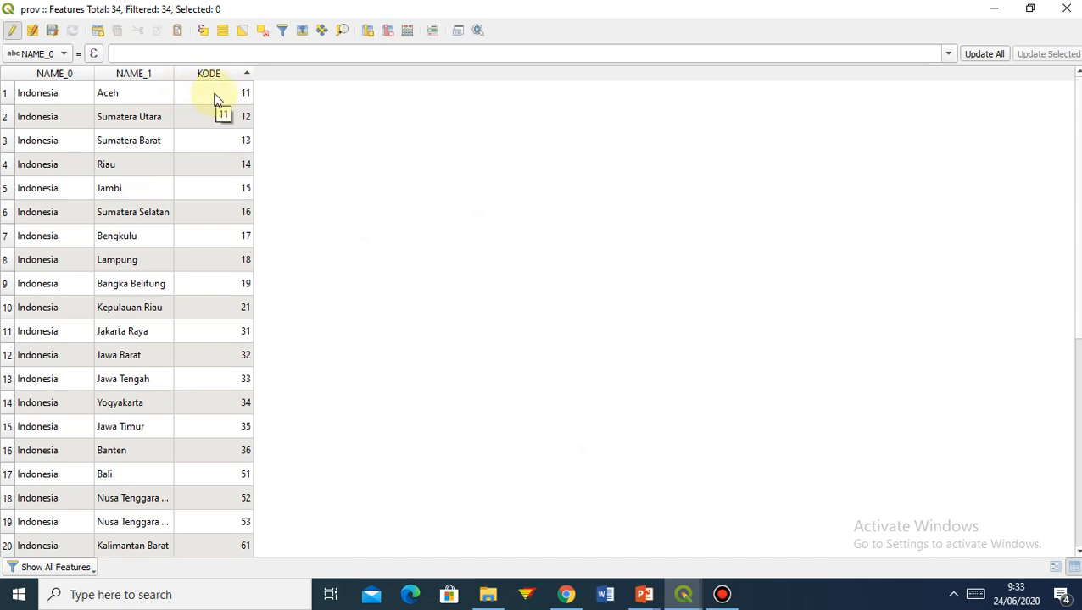
{"action": "left_click", "coordinate": [49, 31]}
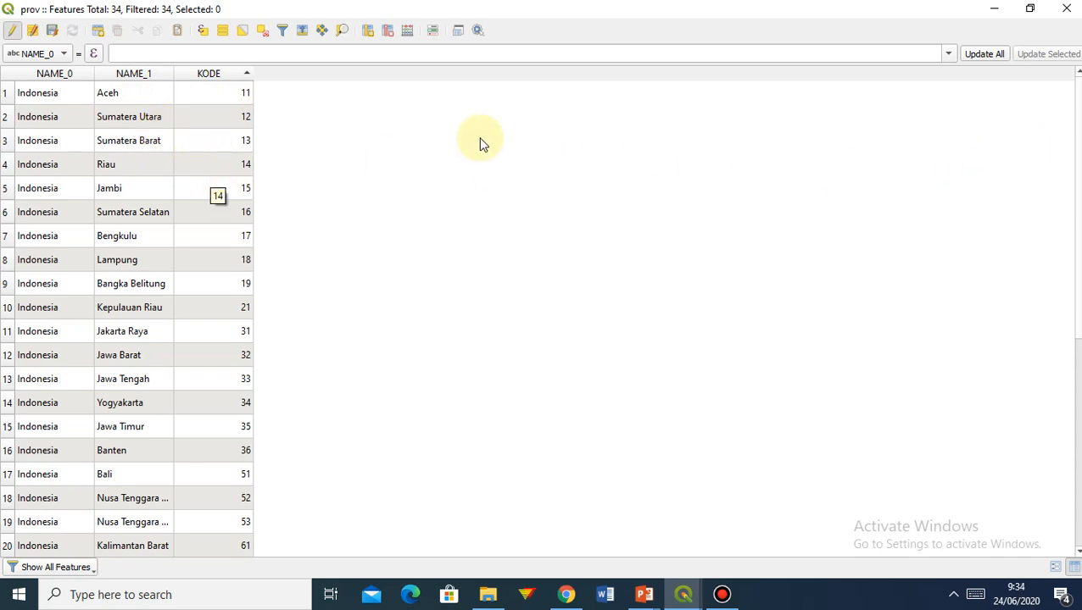
{"action": "left_click", "coordinate": [51, 31]}
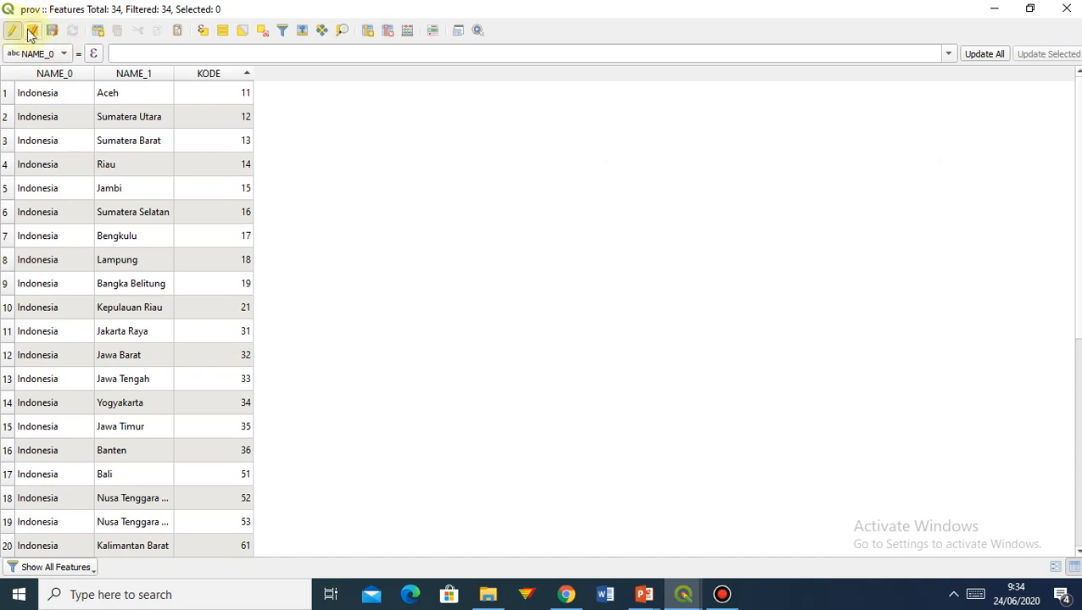
{"action": "left_click", "coordinate": [1067, 8]}
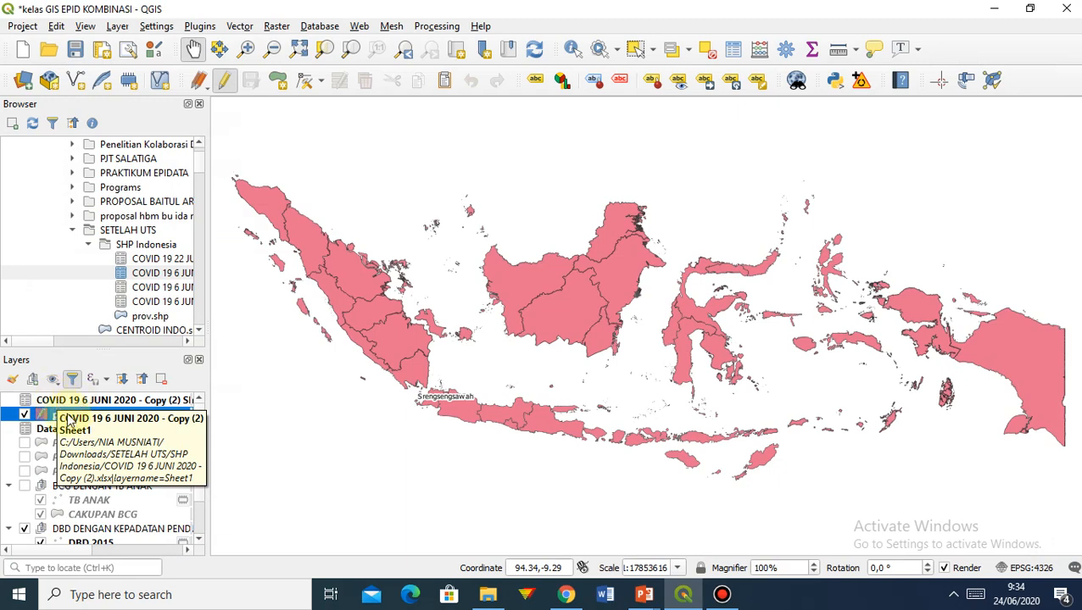
Start a vector join on the COVID 19 6 JUNI 2020 - Copy (2) Sheet1 layer with prov as the join layer
{"action": "left_click", "coordinate": [54, 406]}
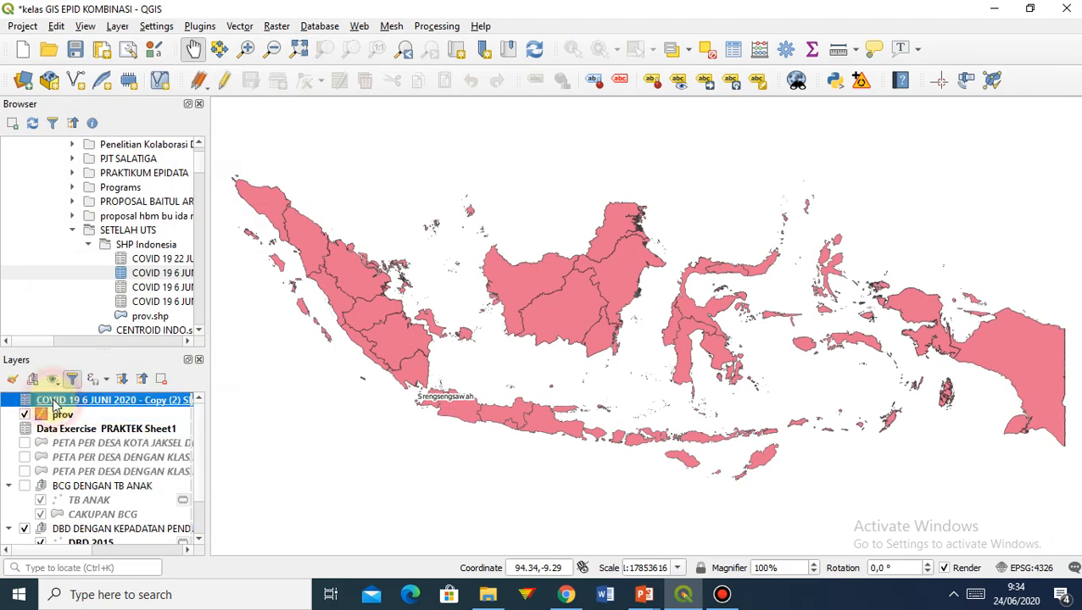
{"action": "right_click", "coordinate": [84, 402]}
{"action": "left_click", "coordinate": [84, 391]}
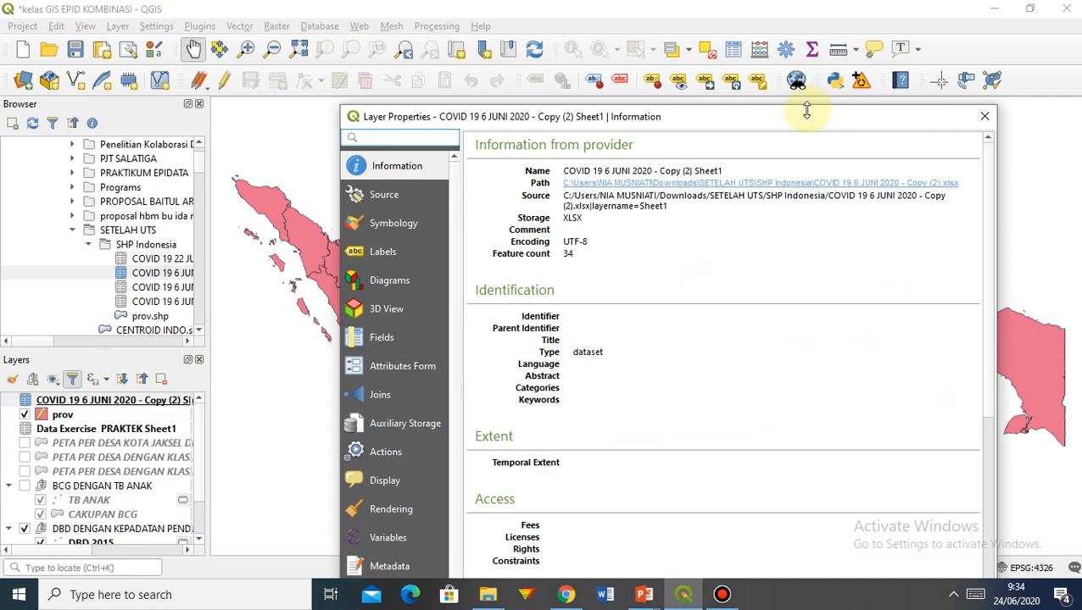
{"action": "left_click_drag", "start_coordinate": [807, 120], "coordinate": [756, 15]}
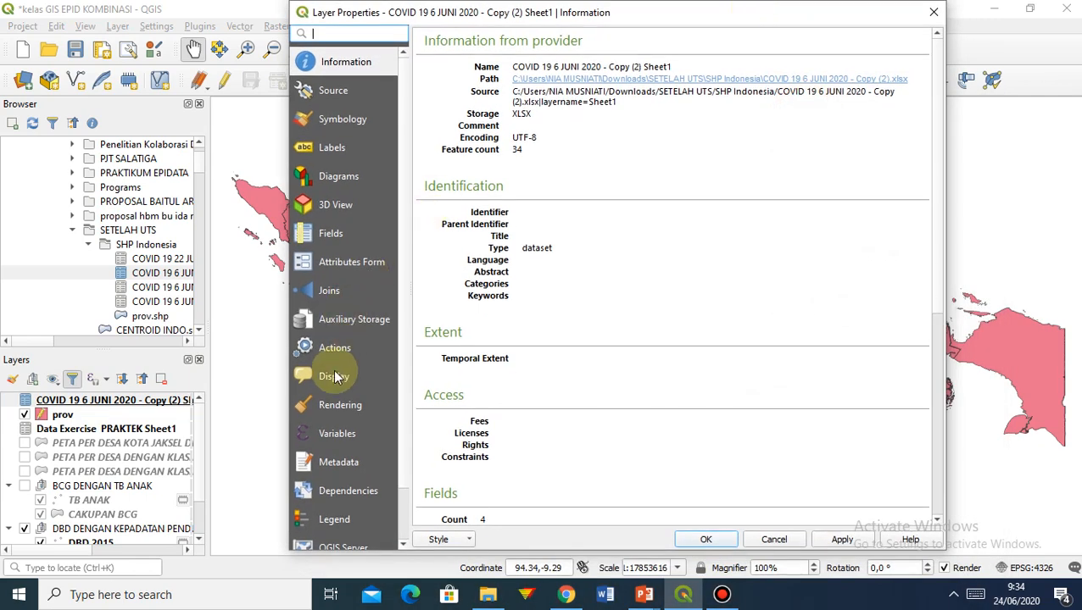
{"action": "left_click", "coordinate": [328, 291]}
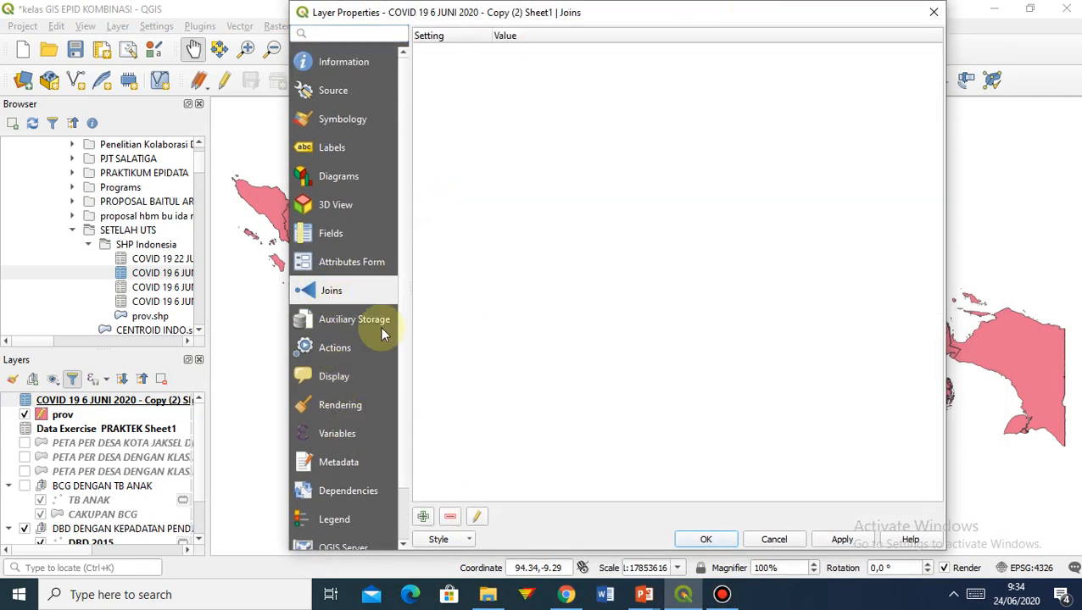
{"action": "left_click", "coordinate": [423, 517]}
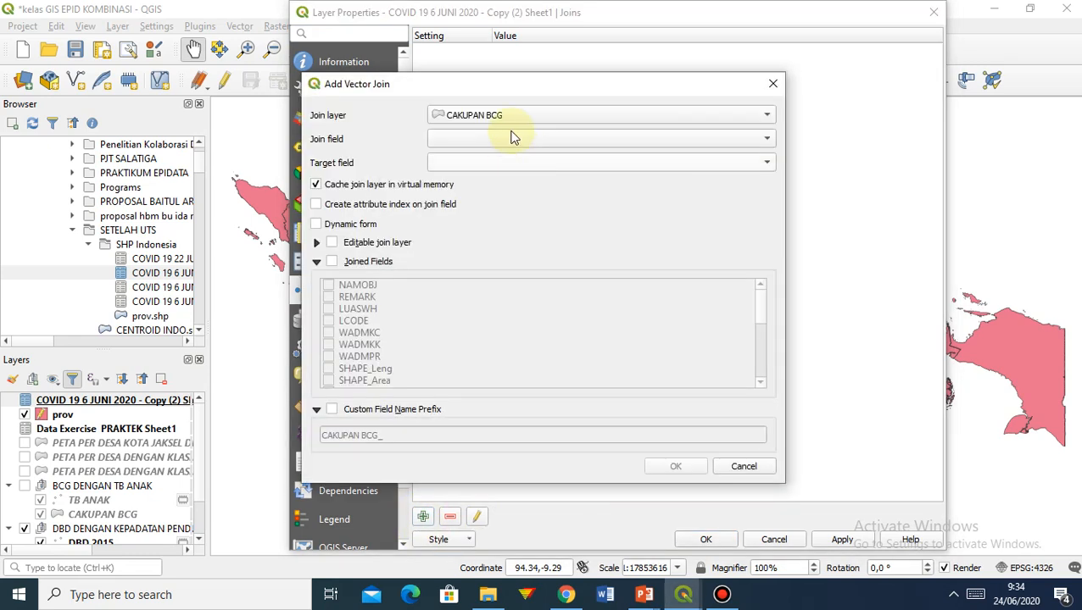
{"action": "left_click", "coordinate": [509, 115]}
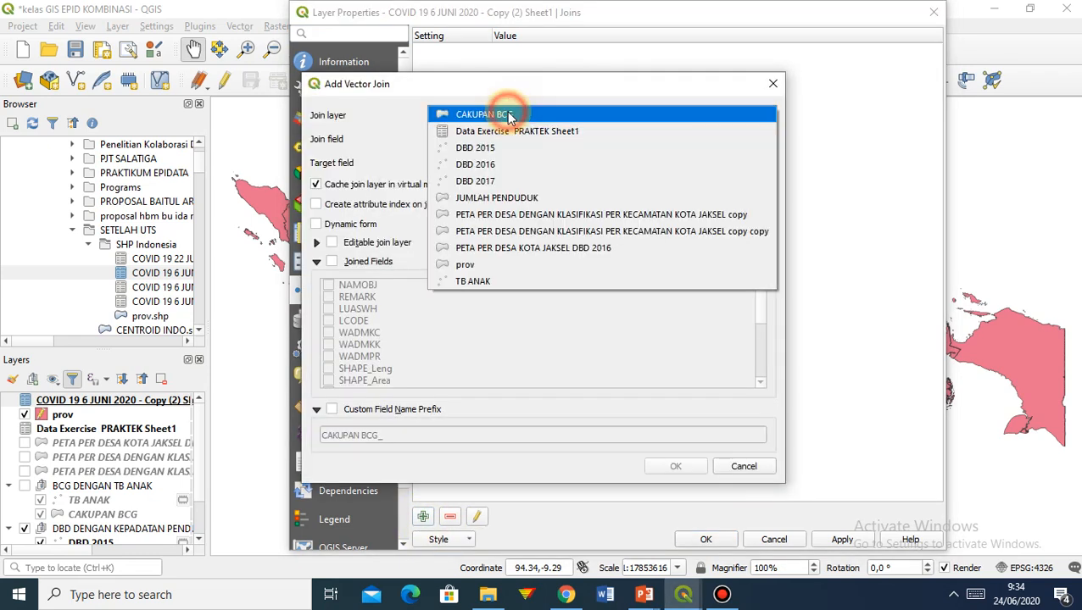
{"action": "left_click", "coordinate": [480, 266]}
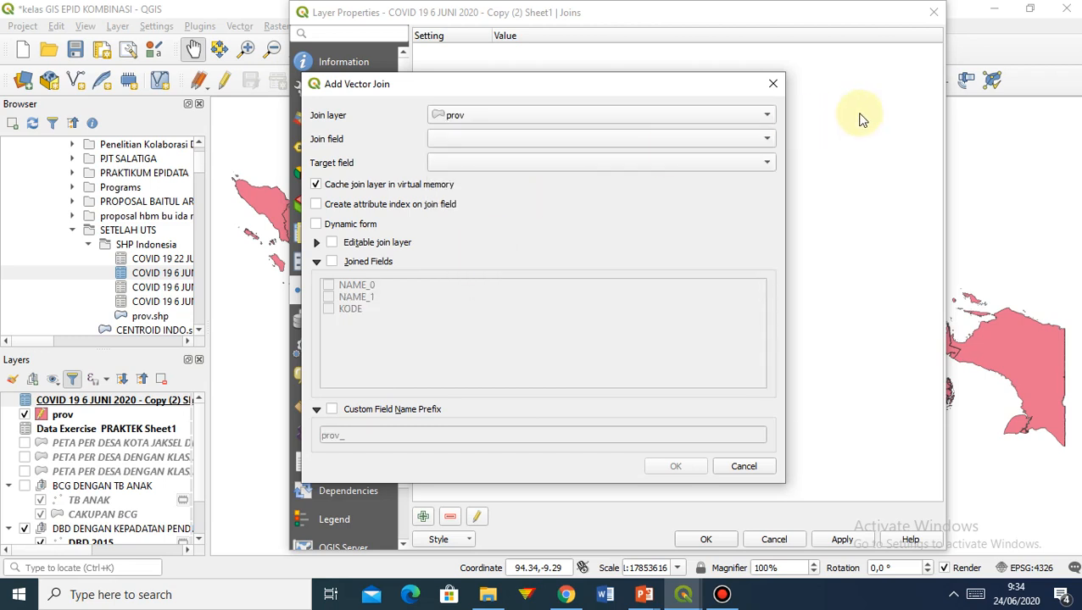
Set both the join field and the target field of the vector join to KODE
{"action": "left_click", "coordinate": [765, 142]}
{"action": "left_click", "coordinate": [647, 193]}
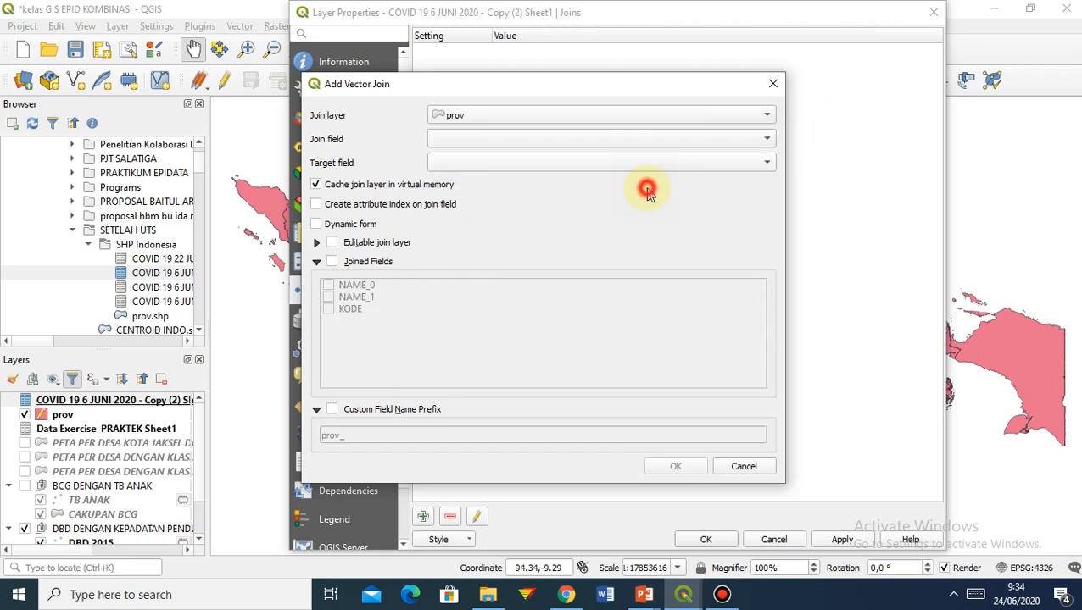
{"action": "left_click", "coordinate": [768, 139]}
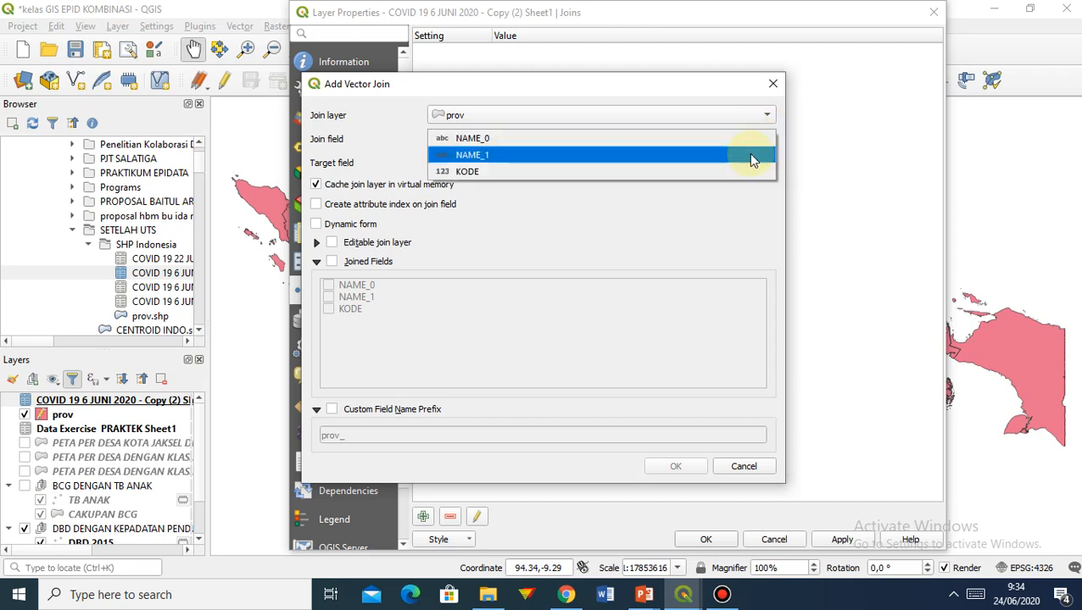
{"action": "left_click", "coordinate": [740, 172]}
{"action": "left_click", "coordinate": [766, 163]}
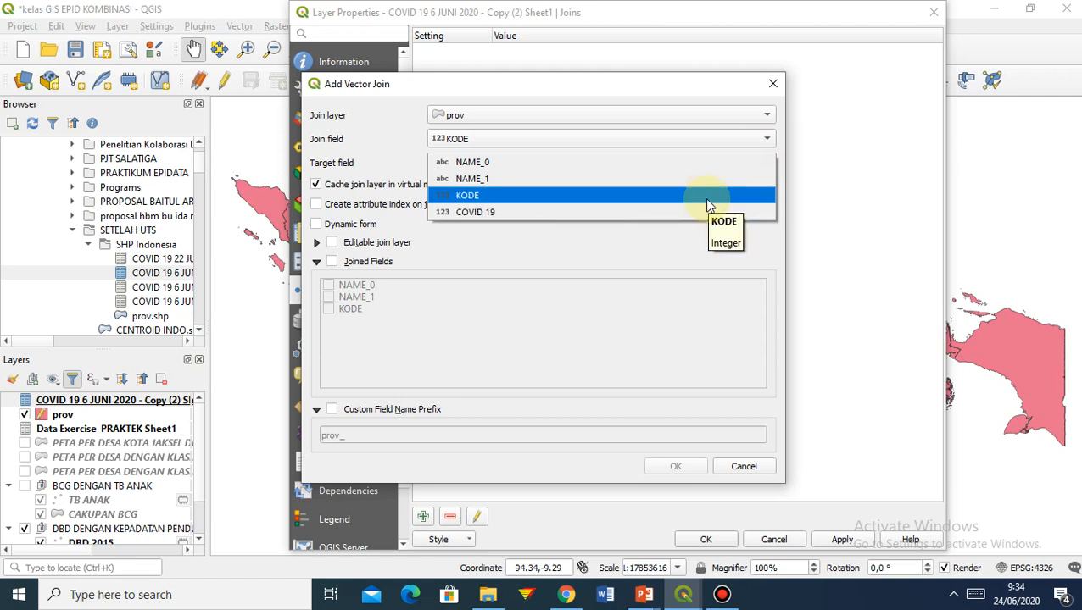
{"action": "left_click", "coordinate": [706, 198]}
Keep prov as the join layer and limit the joined fields to KODE
{"action": "left_click", "coordinate": [332, 264]}
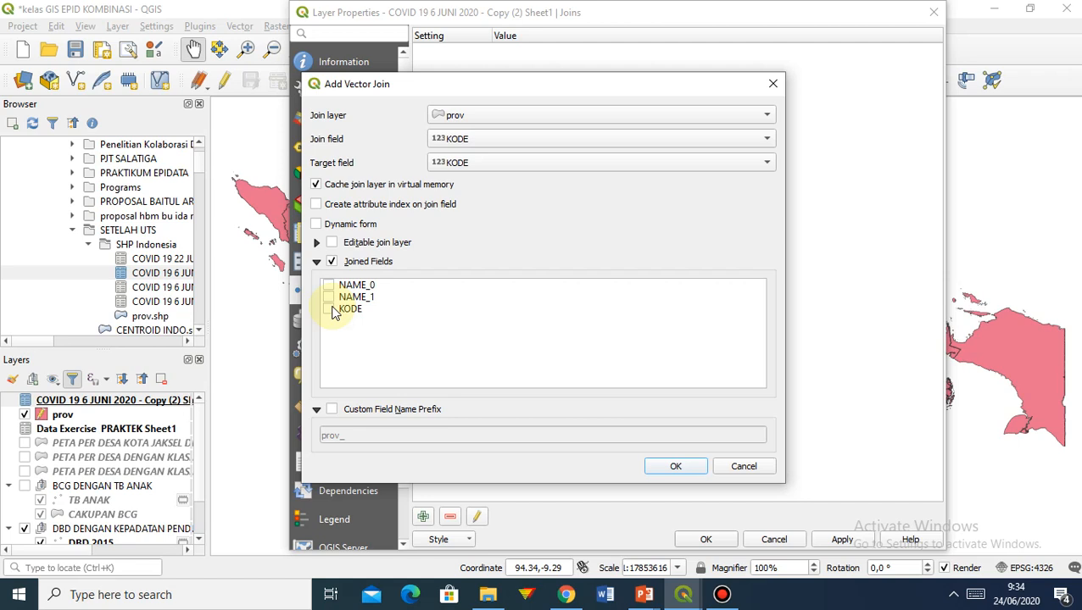
{"action": "left_click", "coordinate": [720, 119]}
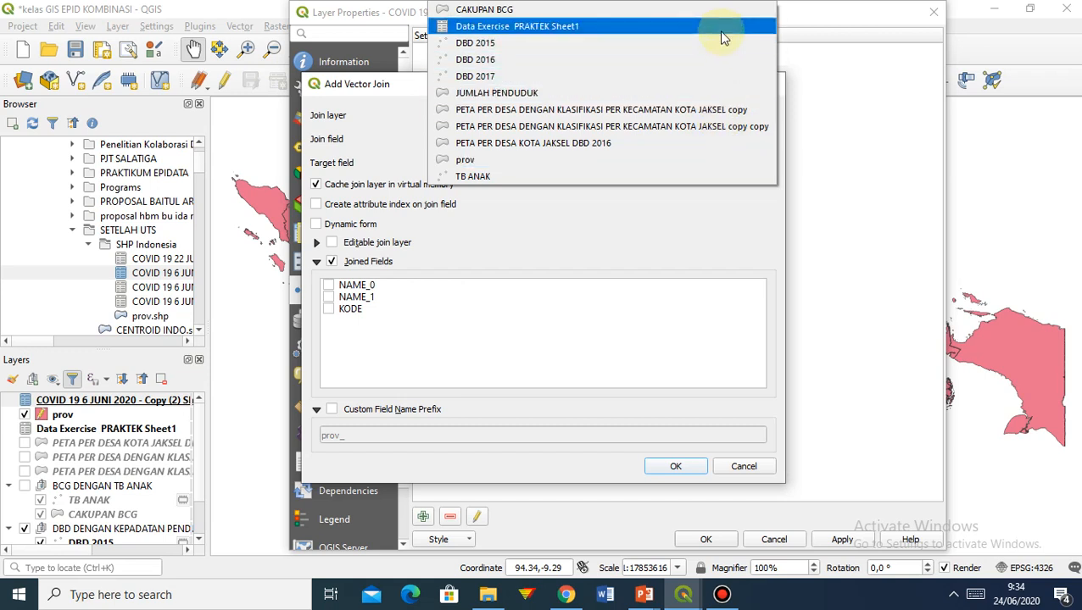
{"action": "left_click", "coordinate": [584, 167]}
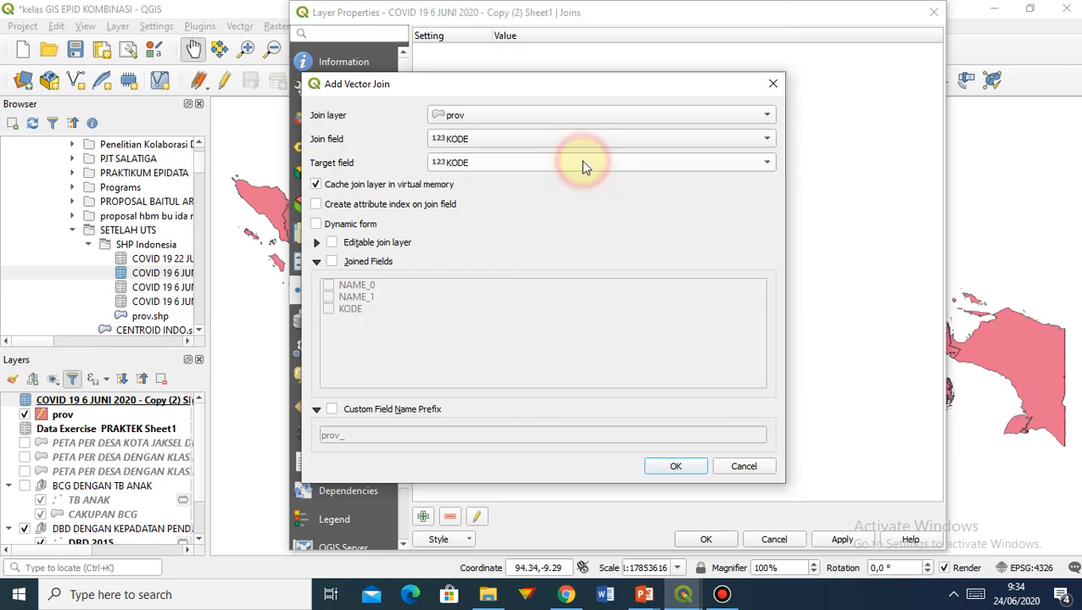
{"action": "left_click", "coordinate": [332, 263]}
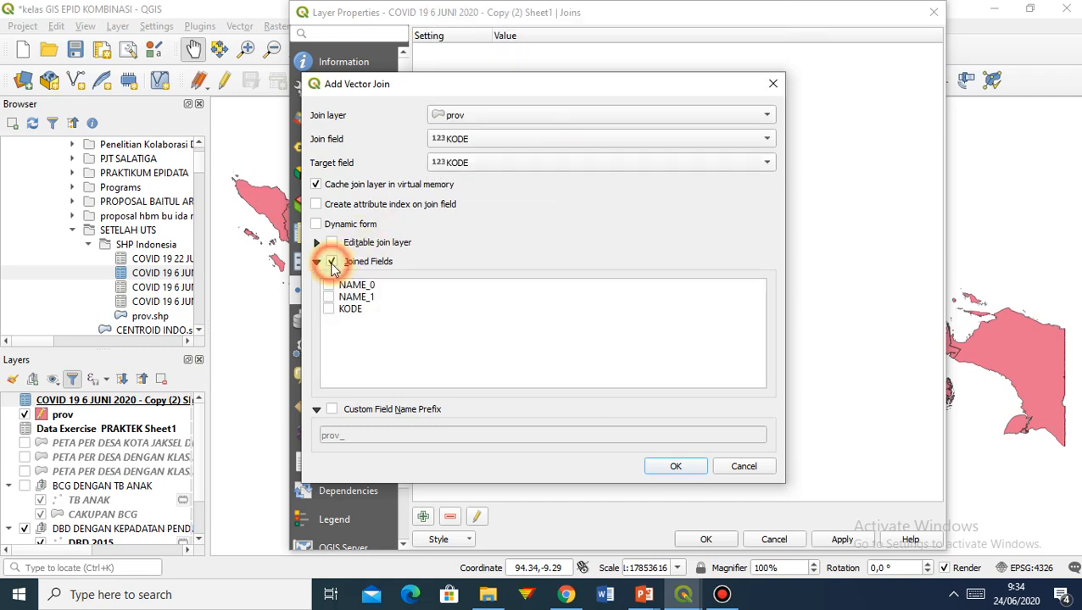
{"action": "left_click", "coordinate": [329, 311]}
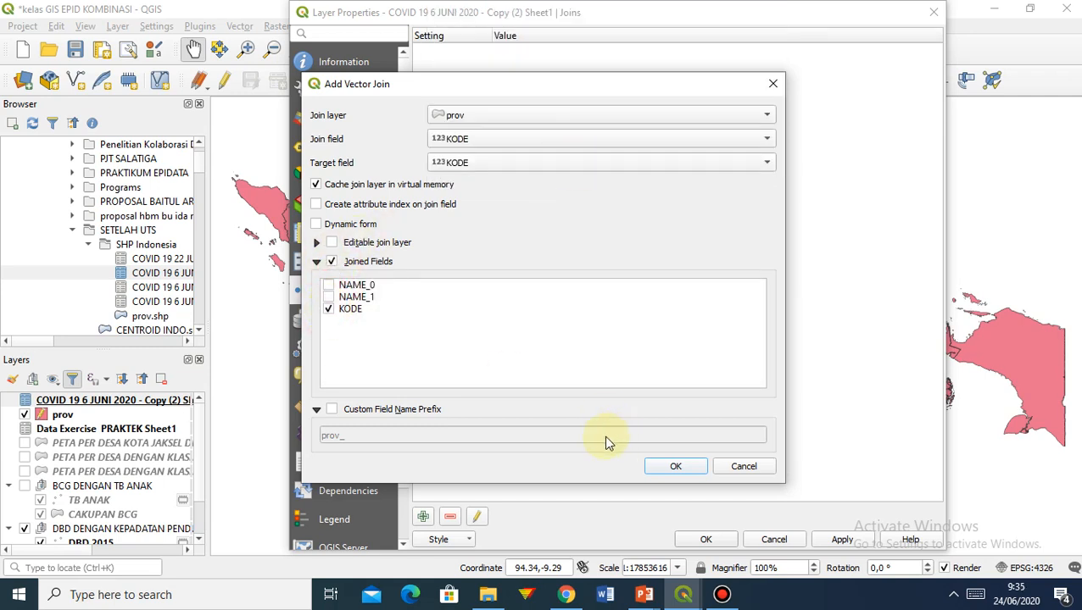
Enable an empty custom field name prefix, then add the prov join and apply it to the COVID 19 sheet layer
{"action": "left_click", "coordinate": [332, 409]}
{"action": "double_click", "coordinate": [356, 435]}
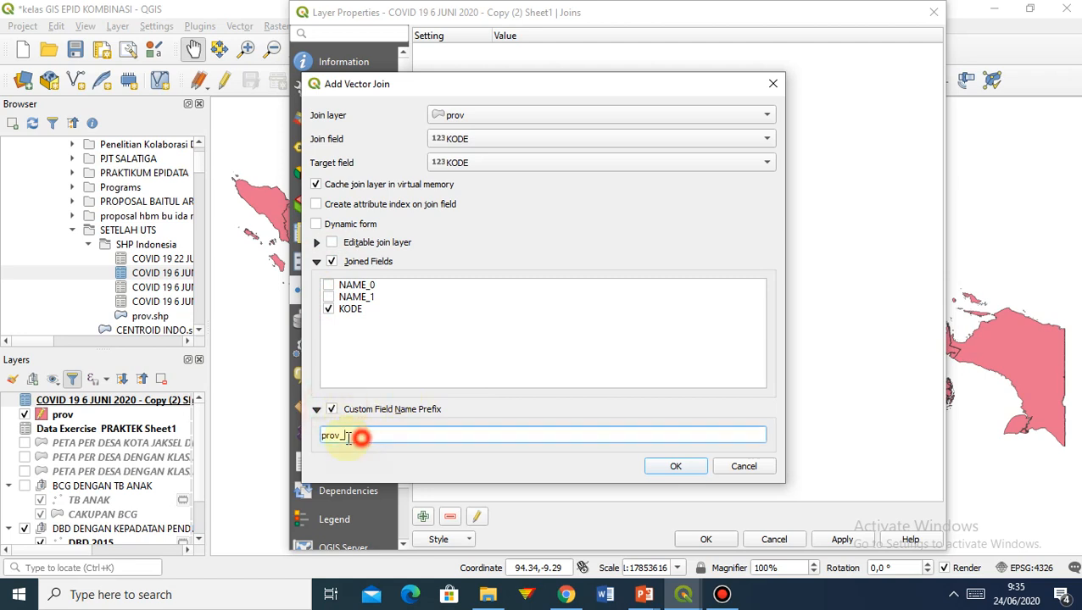
{"action": "key", "text": "BackSpace"}
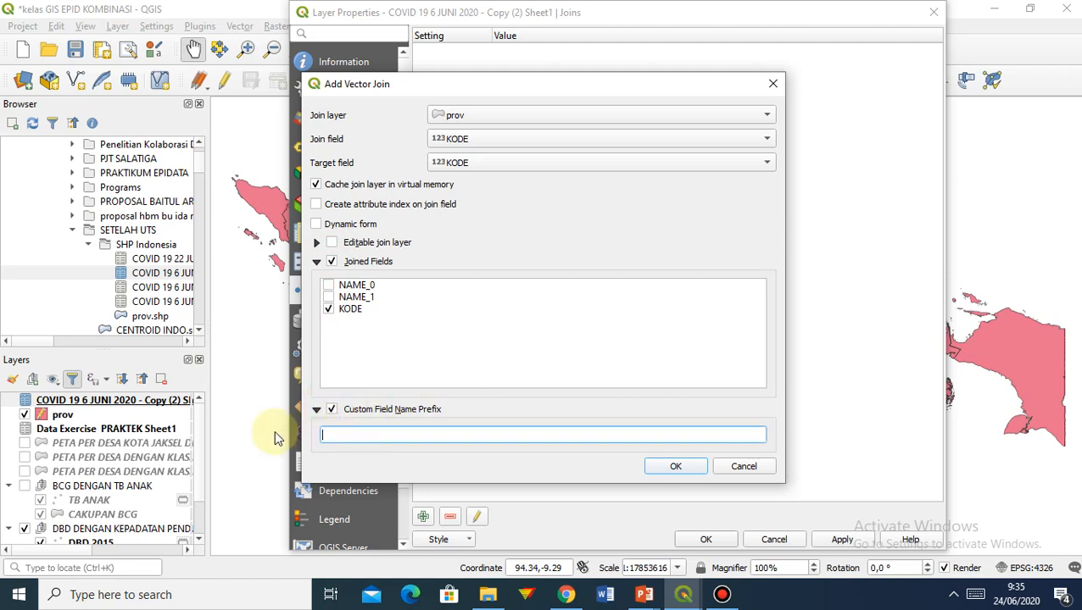
{"action": "left_click", "coordinate": [675, 468]}
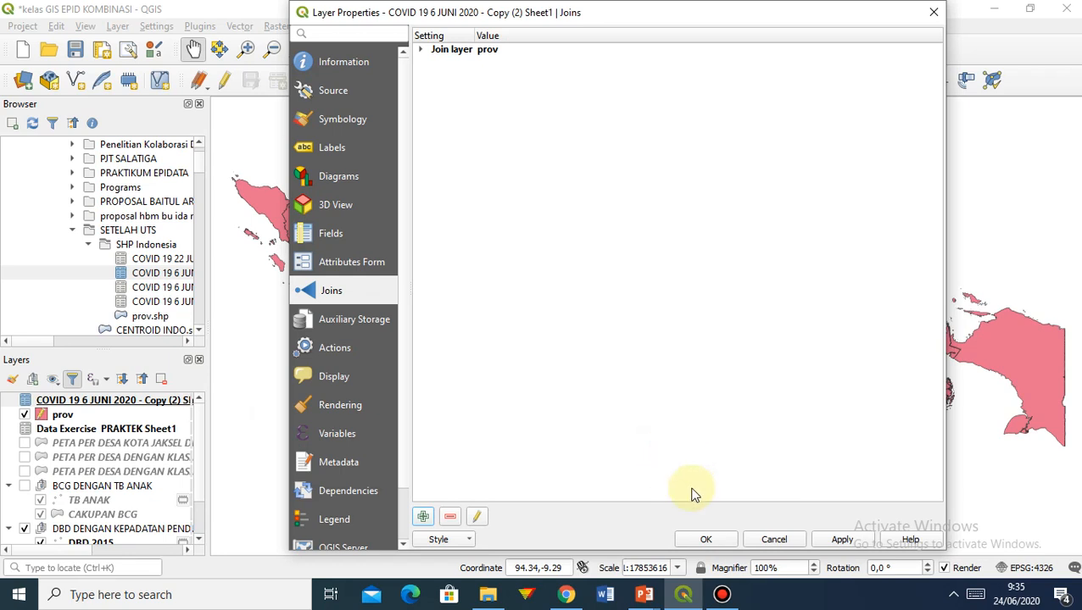
{"action": "left_click", "coordinate": [824, 541]}
{"action": "left_click", "coordinate": [697, 540]}
Check the prov layer's attribute table for joined COVID 19 data and close the table
{"action": "left_click", "coordinate": [51, 405]}
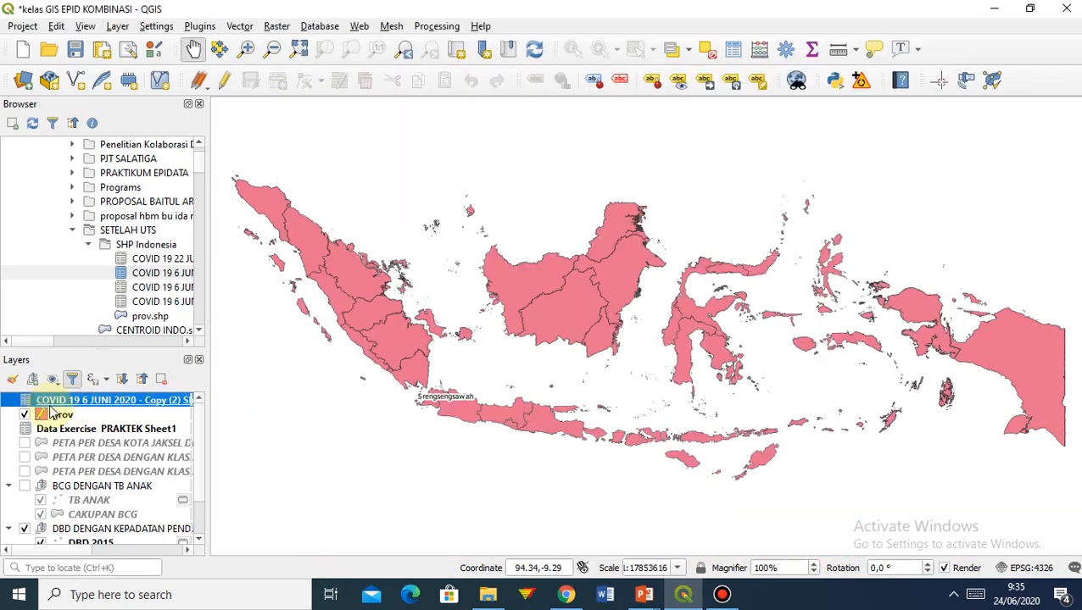
{"action": "left_click", "coordinate": [52, 413]}
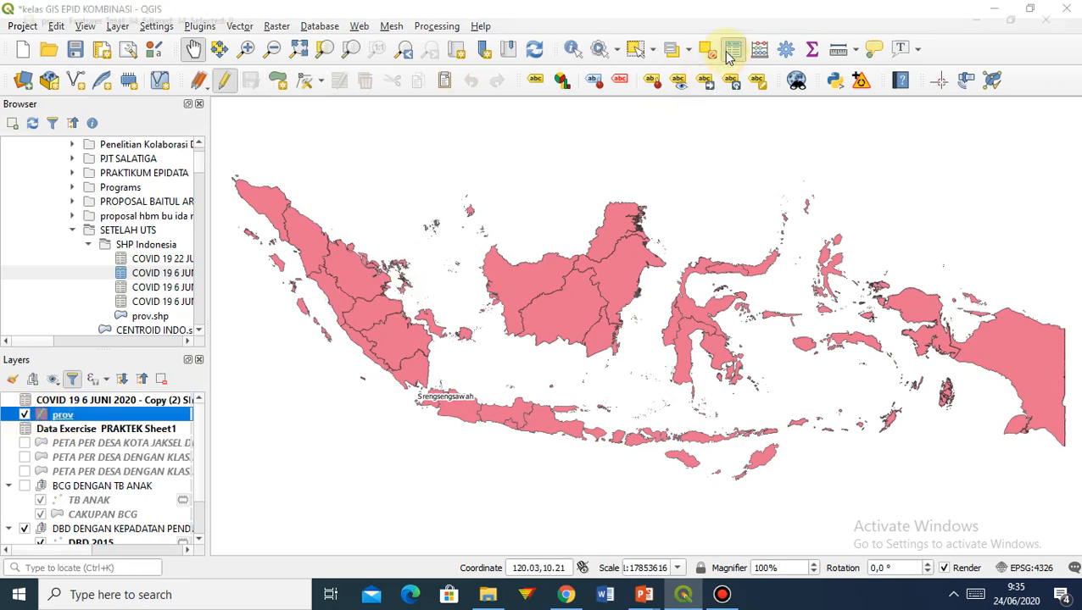
{"action": "left_click", "coordinate": [729, 49]}
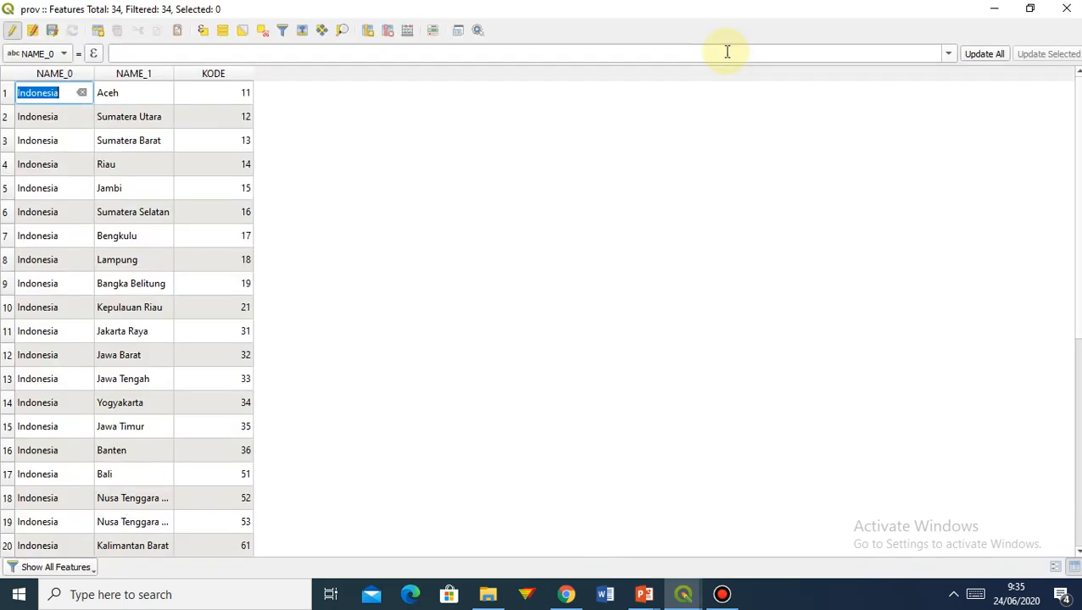
{"action": "left_click", "coordinate": [1065, 11]}
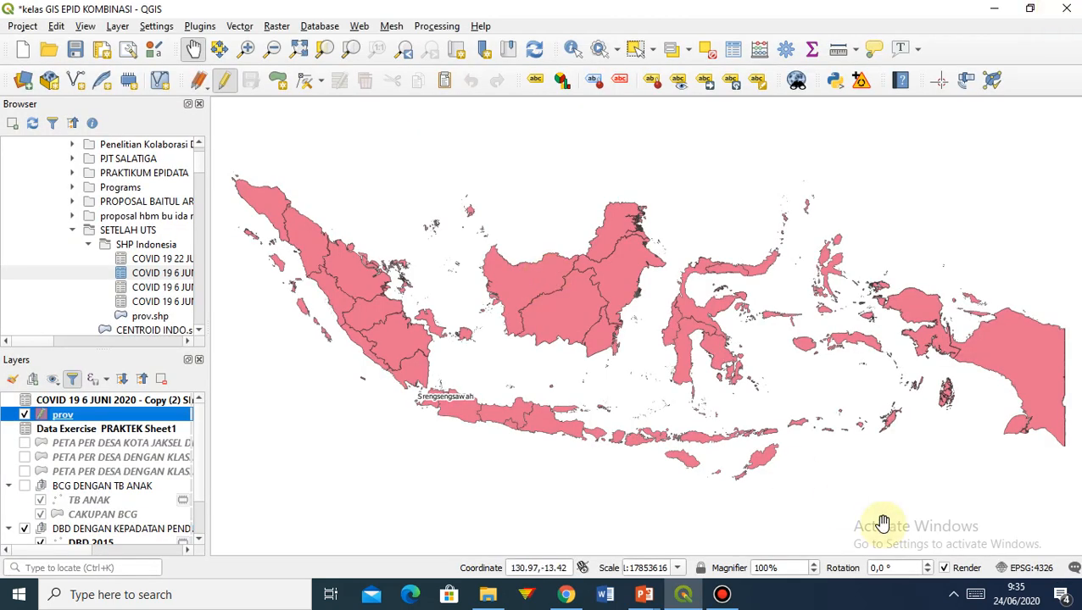
{"action": "left_click", "coordinate": [953, 594]}
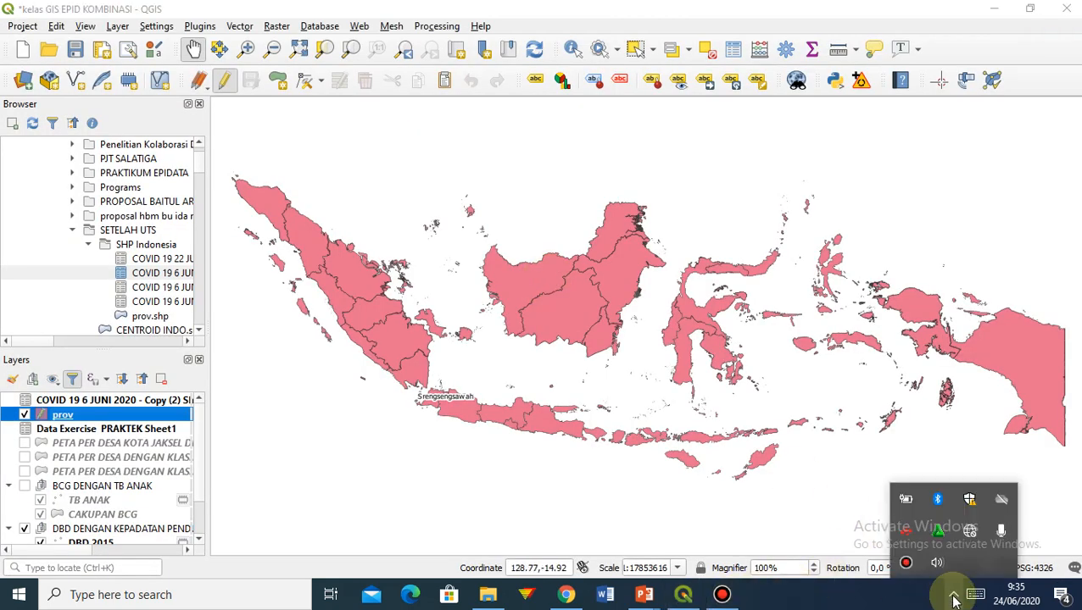
{"action": "left_click", "coordinate": [906, 563]}
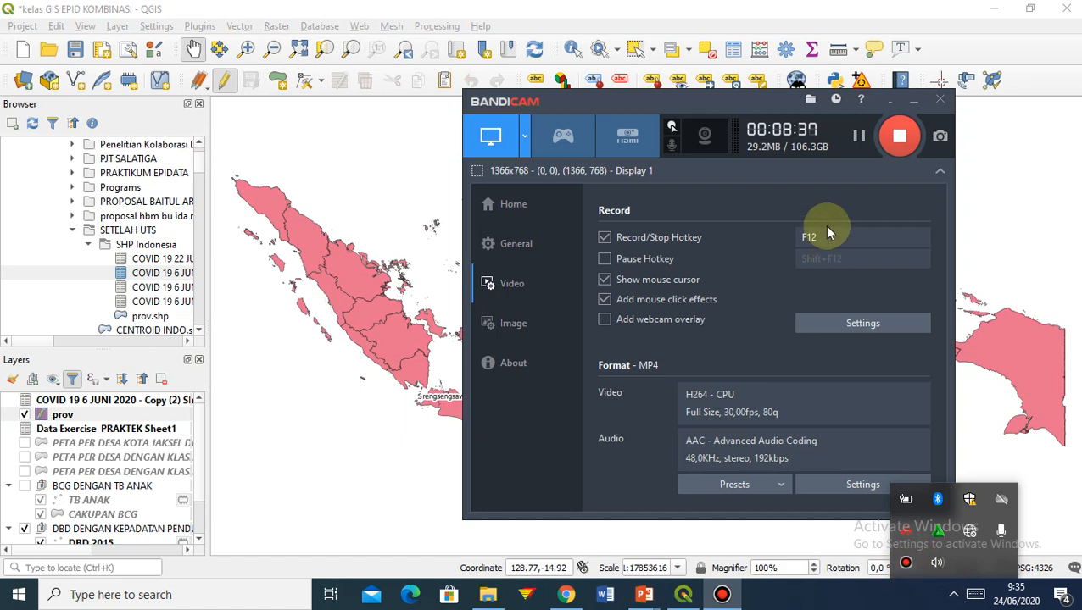
{"action": "left_click", "coordinate": [858, 136]}
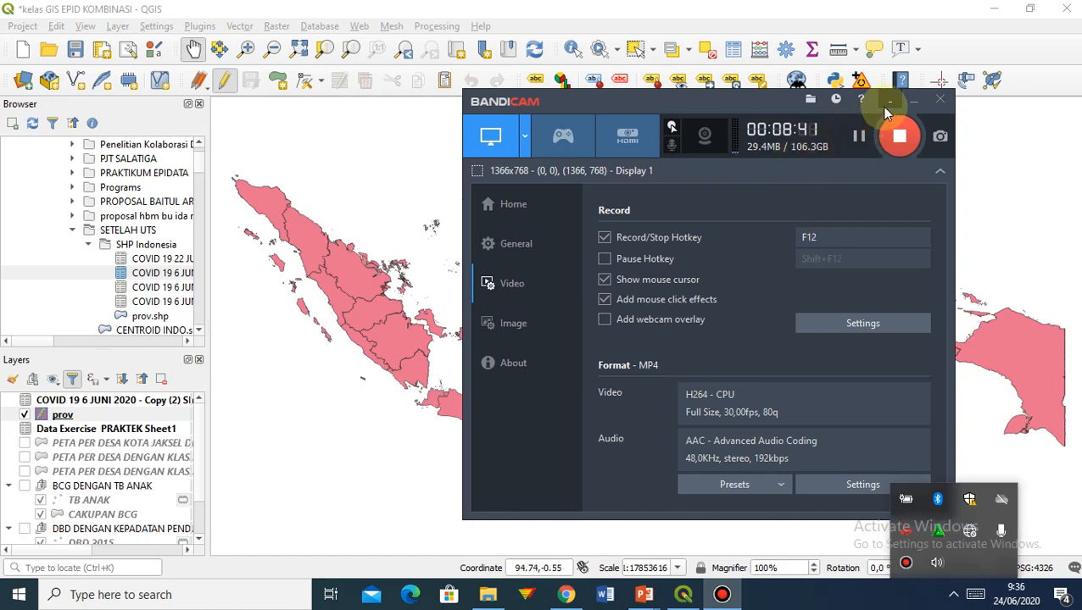
{"action": "left_click", "coordinate": [881, 106]}
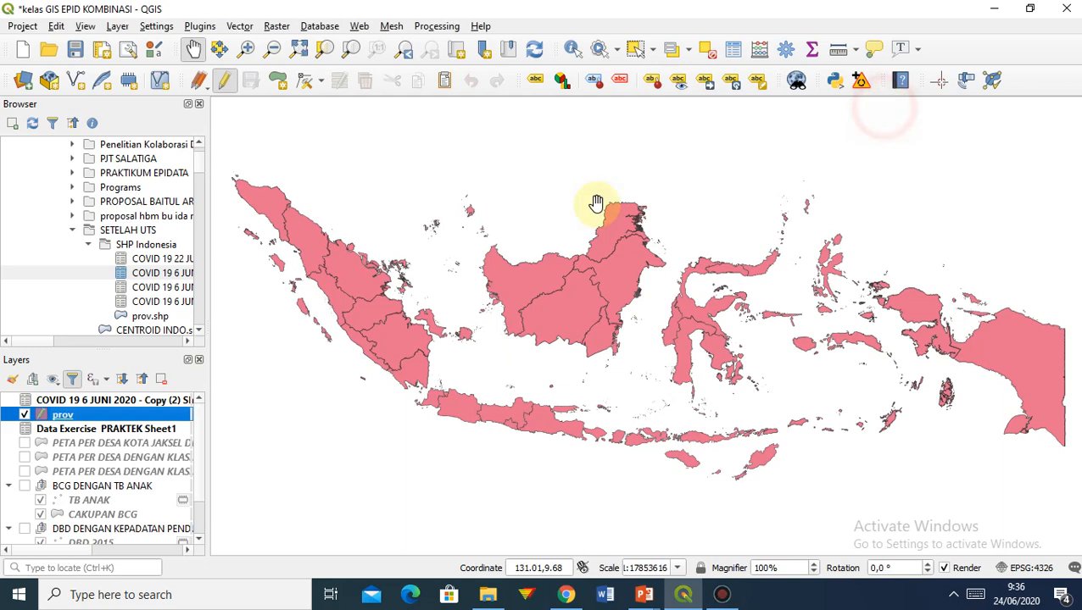
{"action": "right_click", "coordinate": [91, 414]}
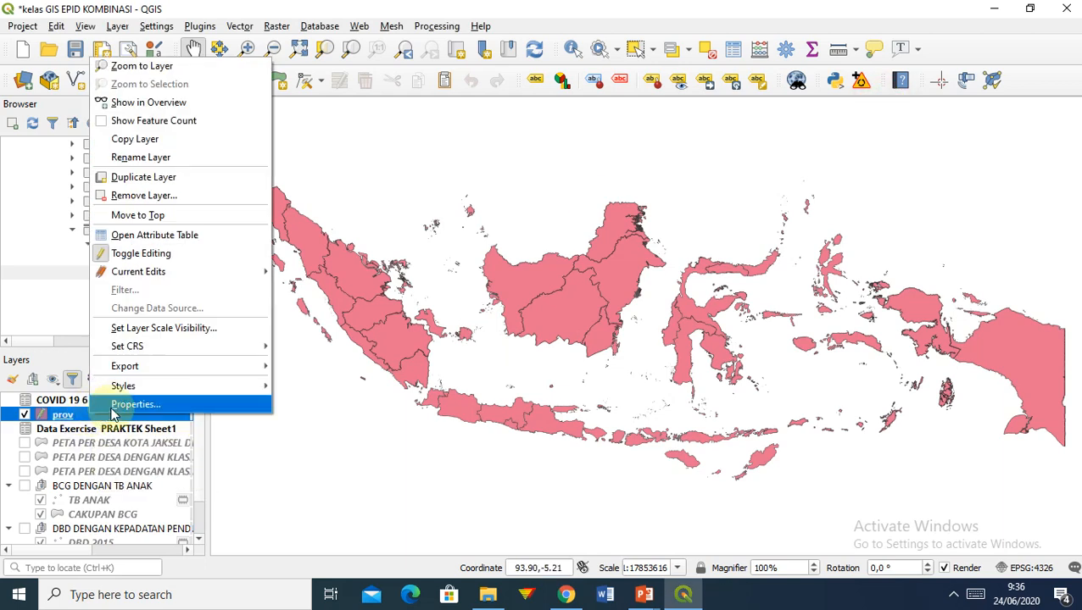
{"action": "left_click", "coordinate": [127, 405]}
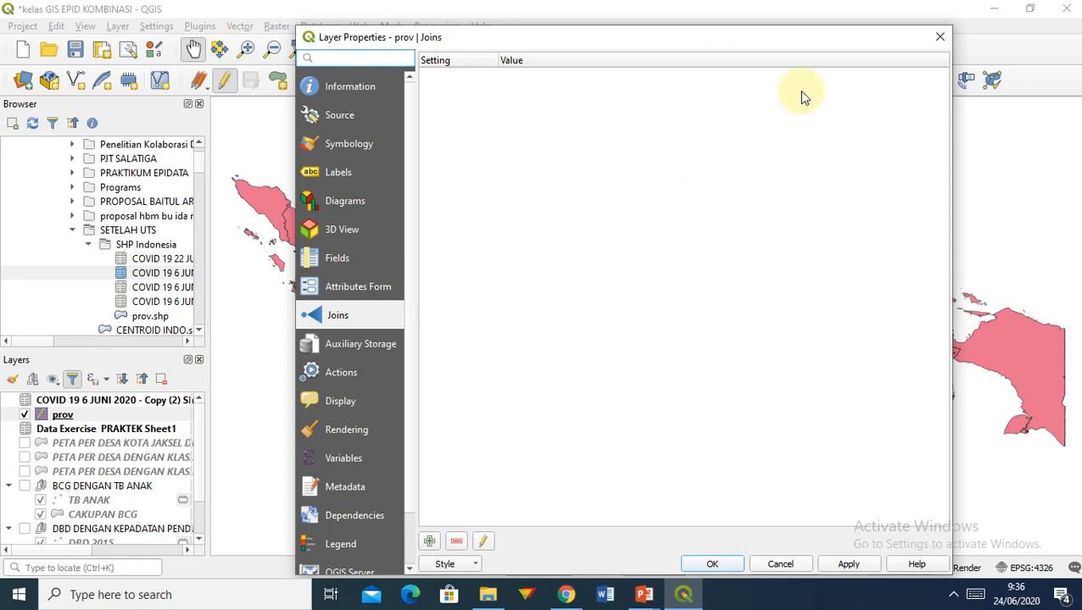
{"action": "left_click", "coordinate": [940, 37]}
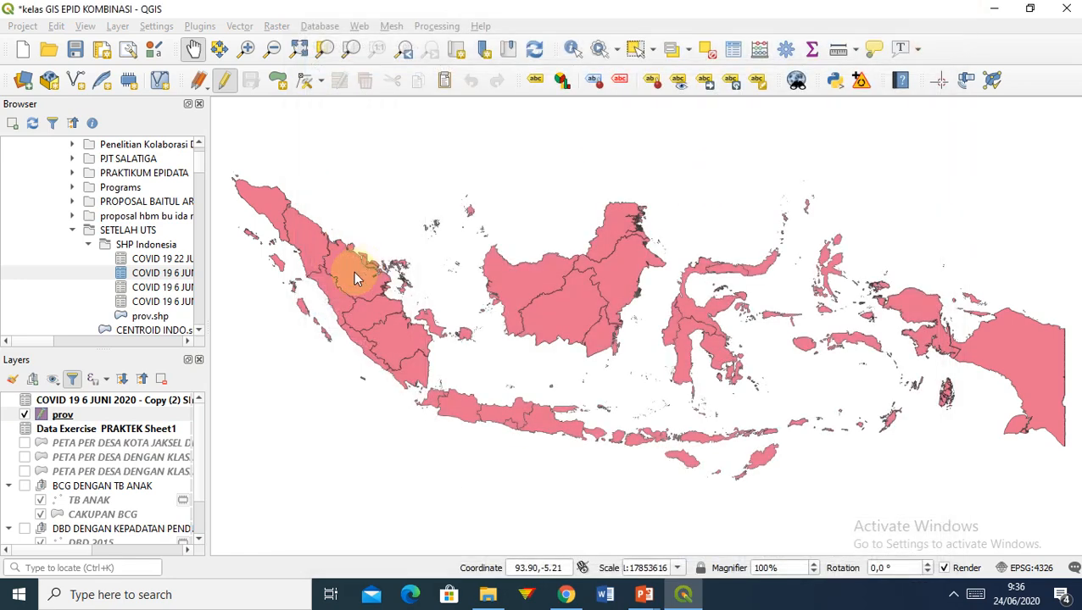
Start a vector join on the prov layer with COVID 19 6 JUNI 2020 - Copy (2) Sheet1 as the join layer
{"action": "left_click", "coordinate": [56, 415]}
{"action": "right_click", "coordinate": [55, 416]}
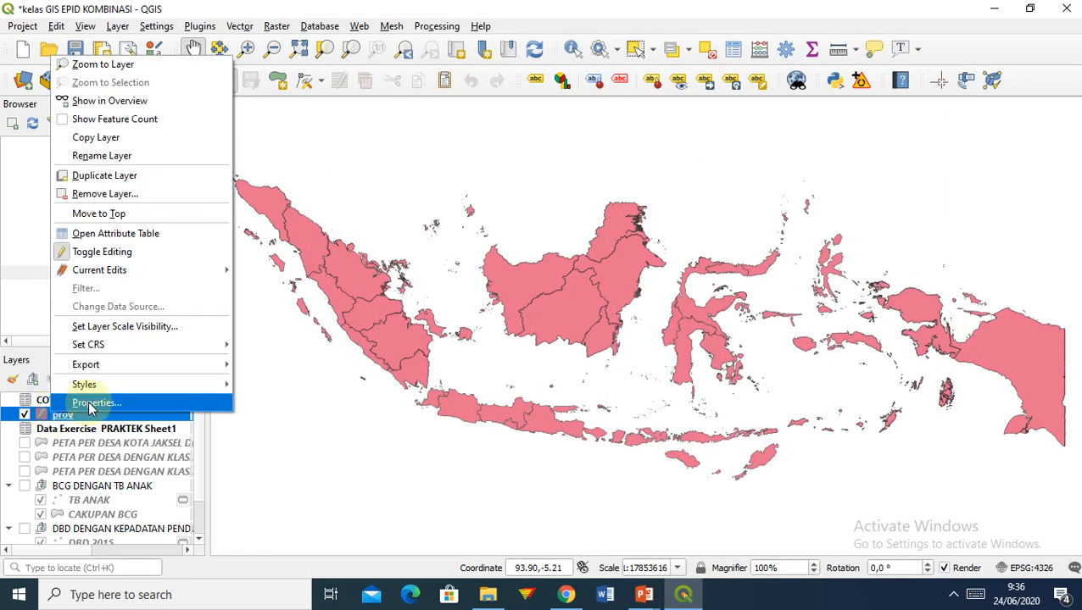
{"action": "left_click", "coordinate": [91, 405]}
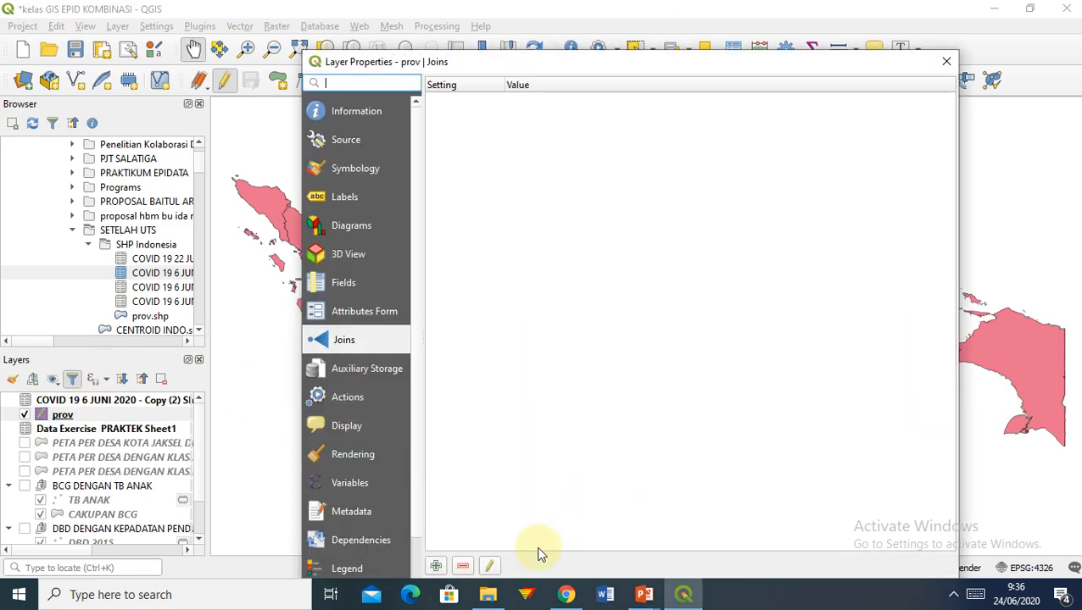
{"action": "left_click_drag", "start_coordinate": [701, 61], "coordinate": [692, 26]}
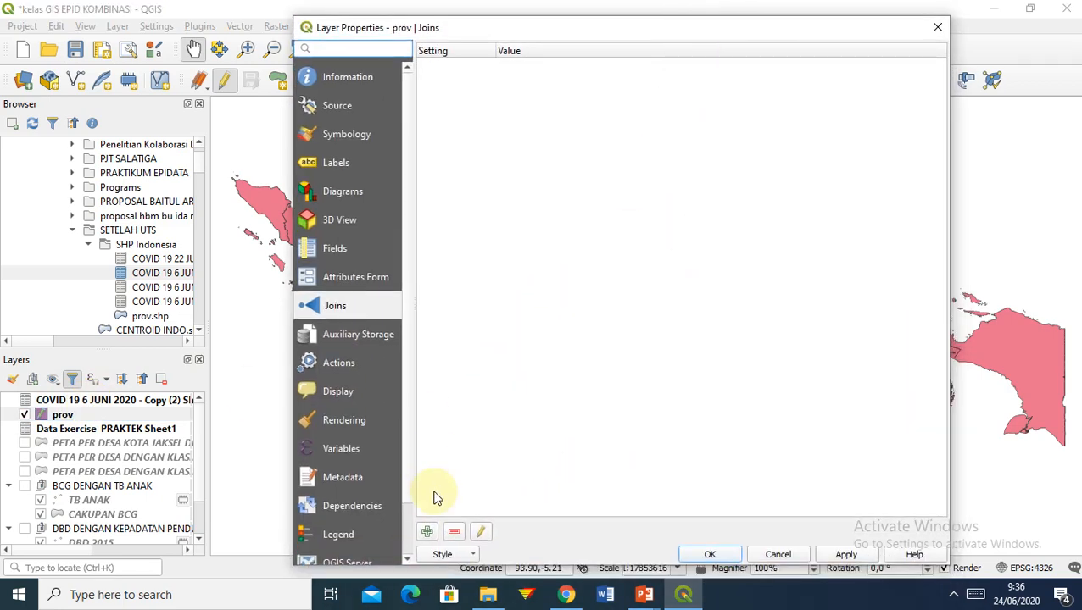
{"action": "left_click", "coordinate": [428, 532]}
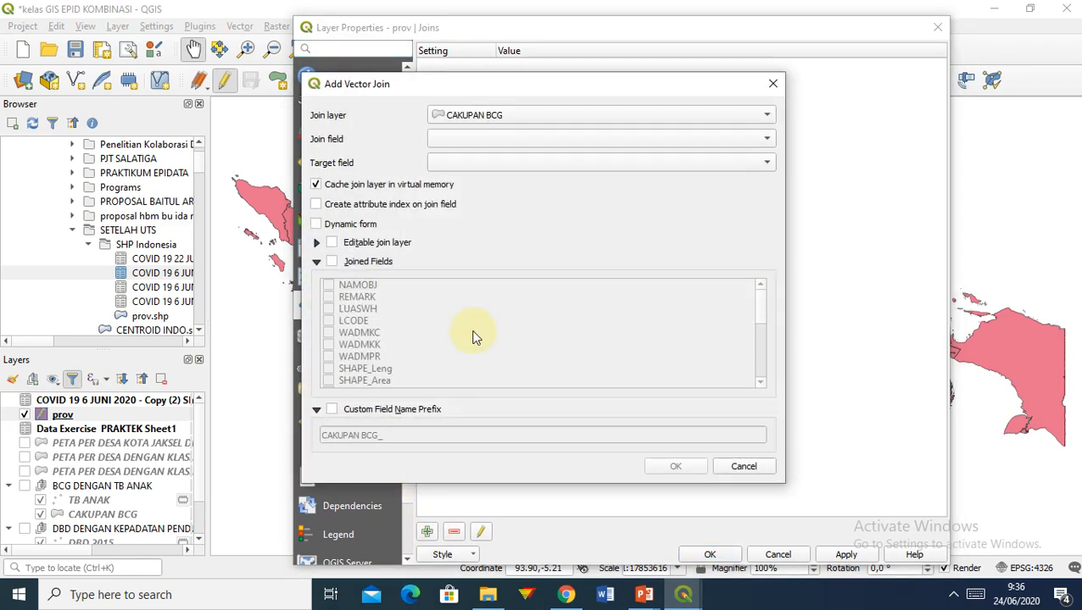
{"action": "left_click", "coordinate": [513, 116]}
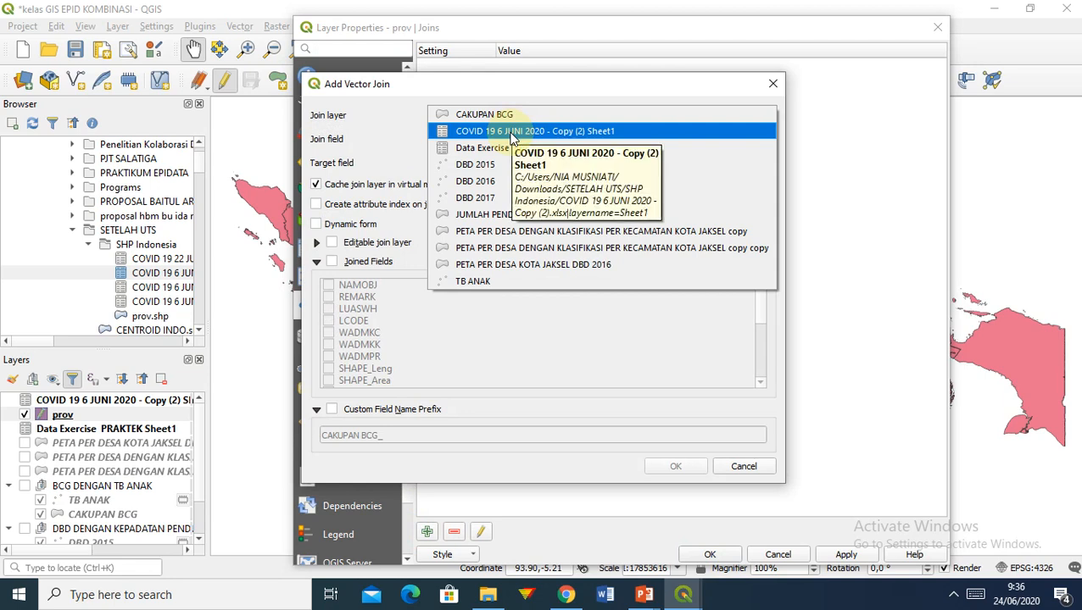
{"action": "left_click", "coordinate": [512, 132]}
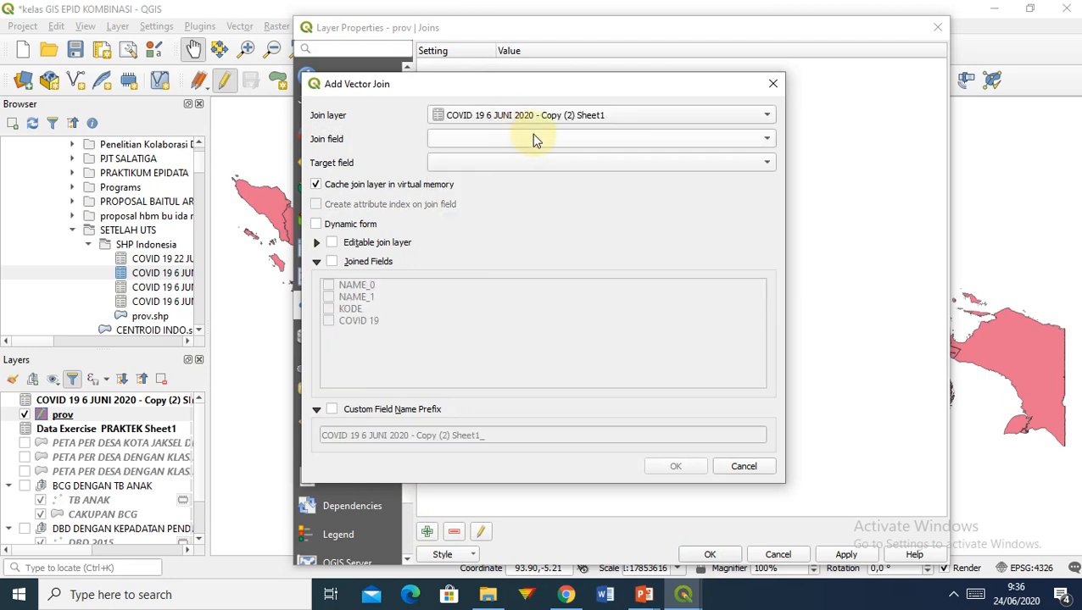
Match the COVID 19 sheet to prov using KODE as both join field and target field
{"action": "left_click", "coordinate": [527, 138]}
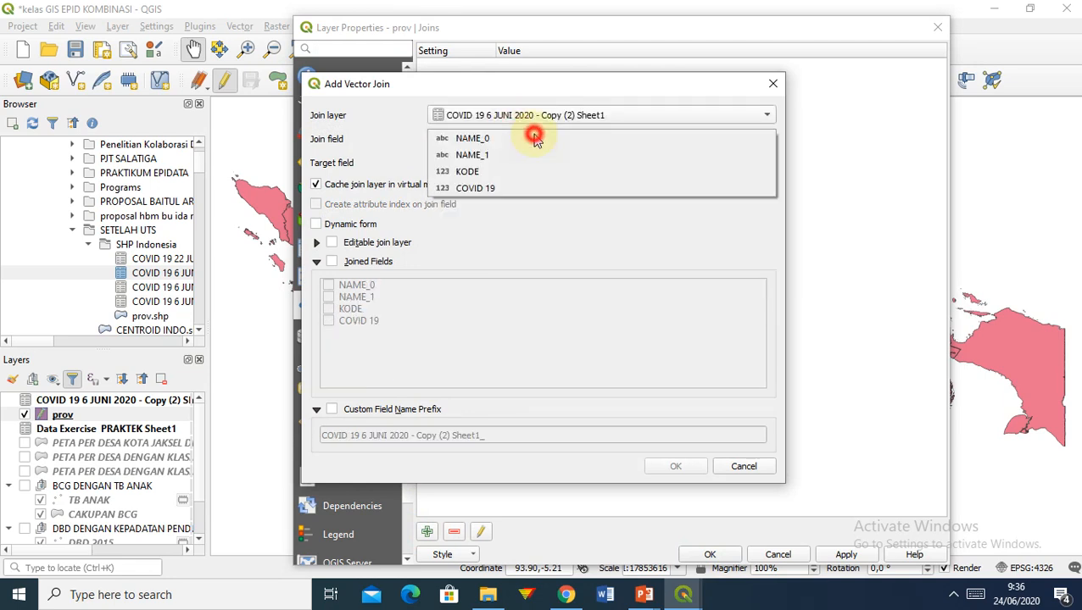
{"action": "left_click", "coordinate": [491, 173]}
{"action": "left_click", "coordinate": [504, 162]}
{"action": "left_click", "coordinate": [493, 195]}
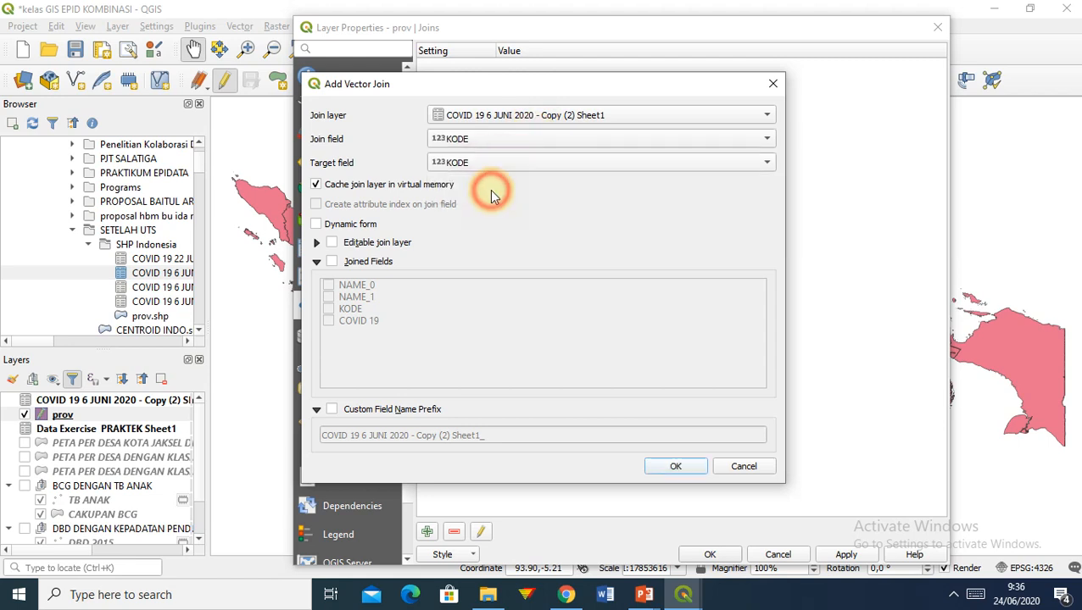
Limit the joined fields to COVID 19 with an empty custom field name prefix, and confirm the join on prov
{"action": "left_click", "coordinate": [331, 262]}
{"action": "left_click", "coordinate": [329, 307]}
{"action": "left_click", "coordinate": [329, 324]}
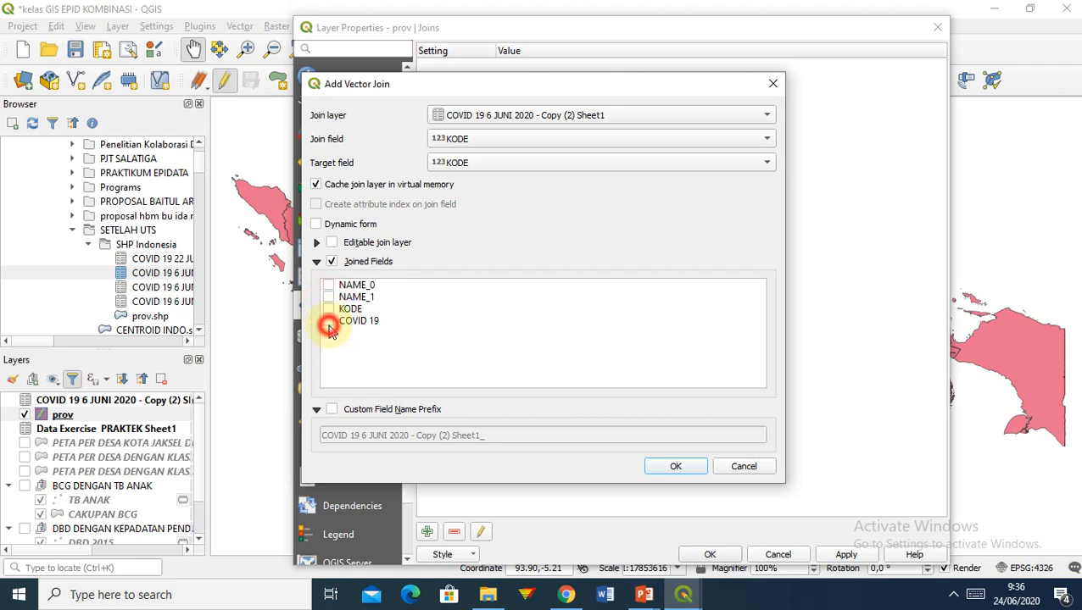
{"action": "left_click", "coordinate": [341, 412]}
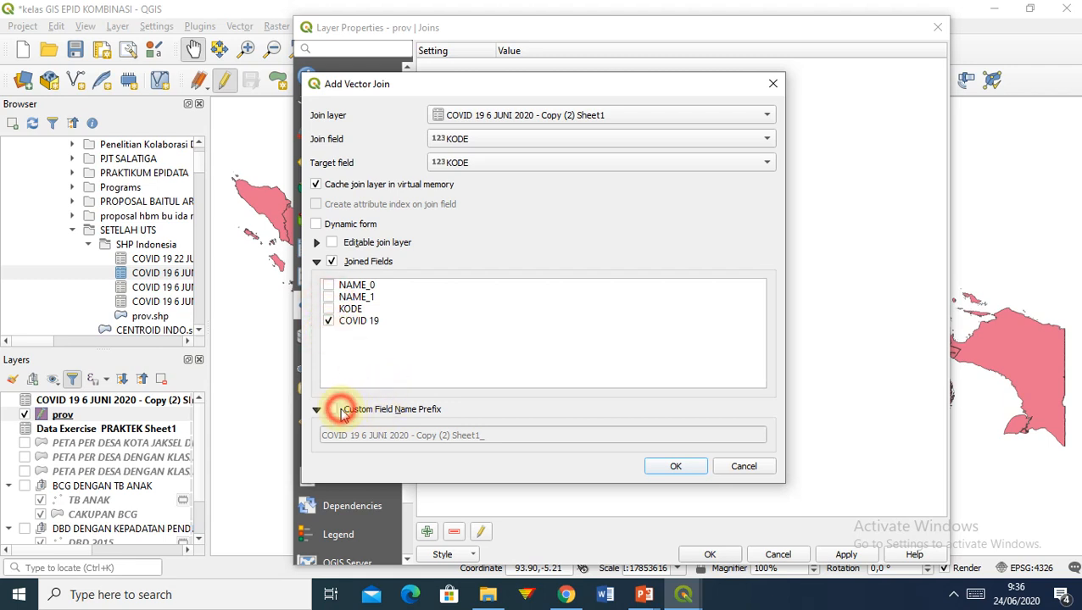
{"action": "left_click", "coordinate": [490, 435]}
{"action": "left_click_drag", "start_coordinate": [276, 435], "coordinate": [218, 434]}
{"action": "key", "text": "BackSpace"}
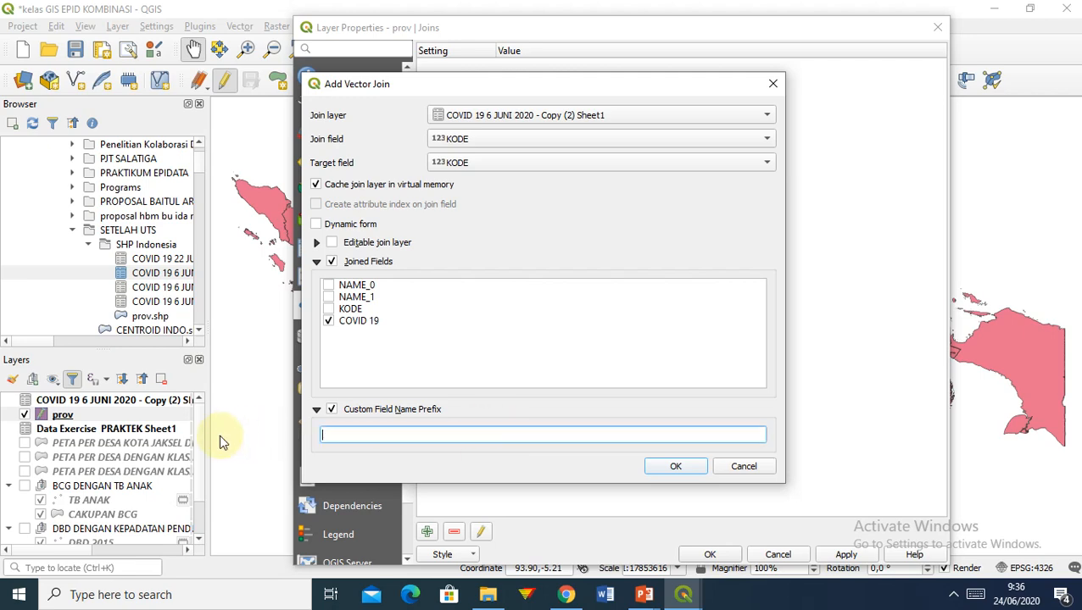
{"action": "left_click", "coordinate": [682, 467]}
{"action": "left_click", "coordinate": [710, 555]}
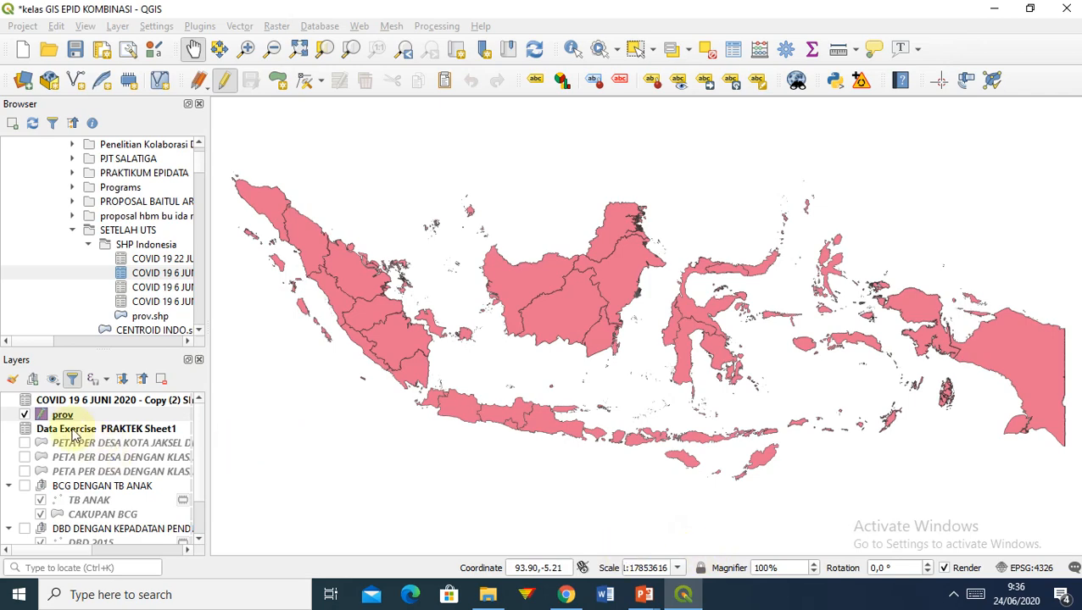
Inspect the prov attribute table for the COVID 19 column from the new join and close it
{"action": "left_click", "coordinate": [63, 416]}
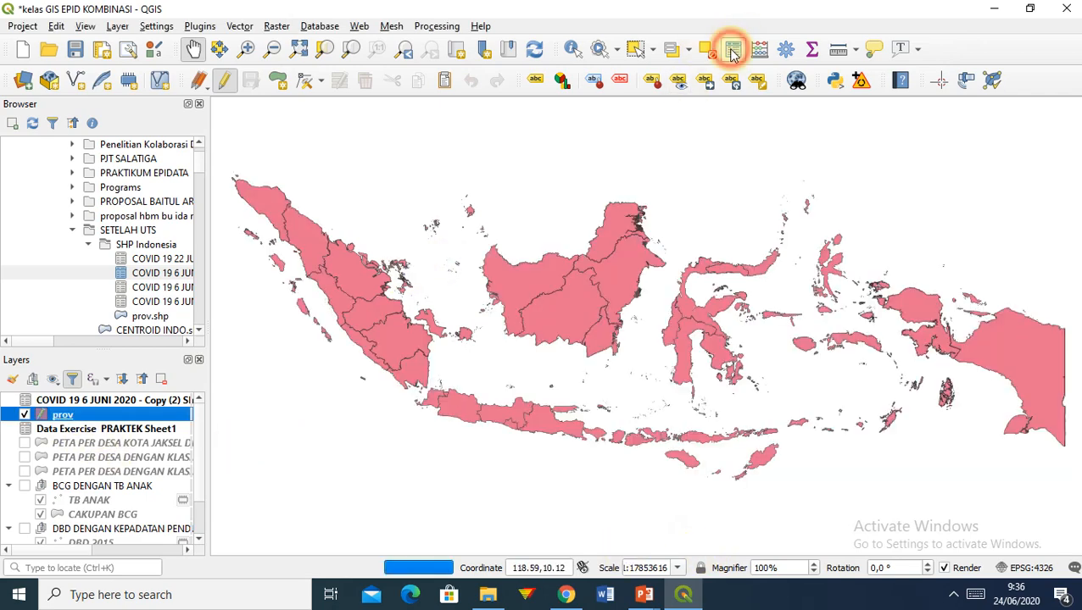
{"action": "left_click", "coordinate": [734, 52]}
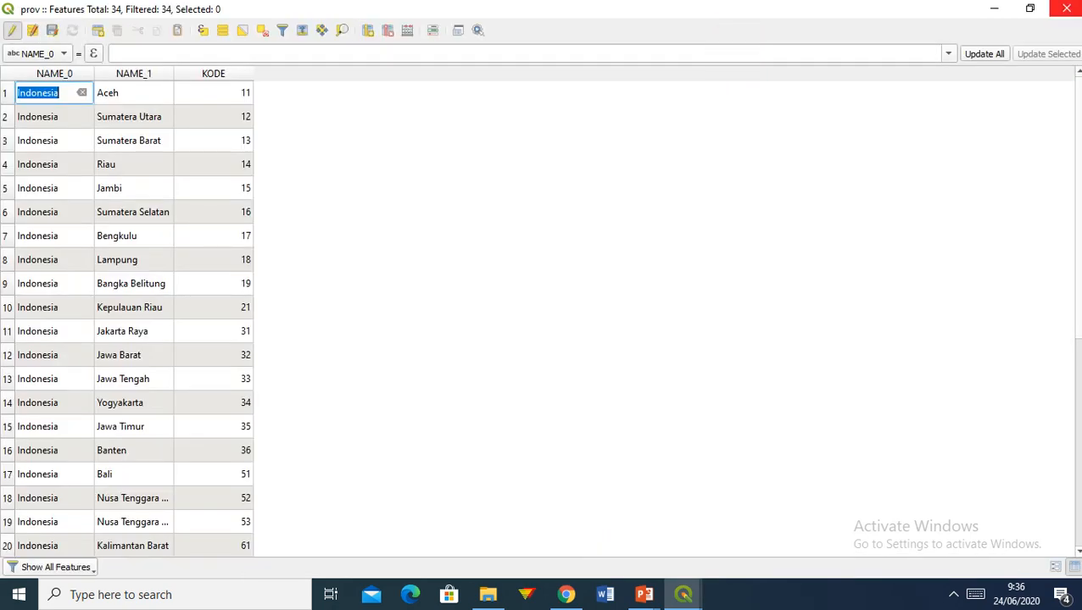
{"action": "left_click", "coordinate": [1067, 9]}
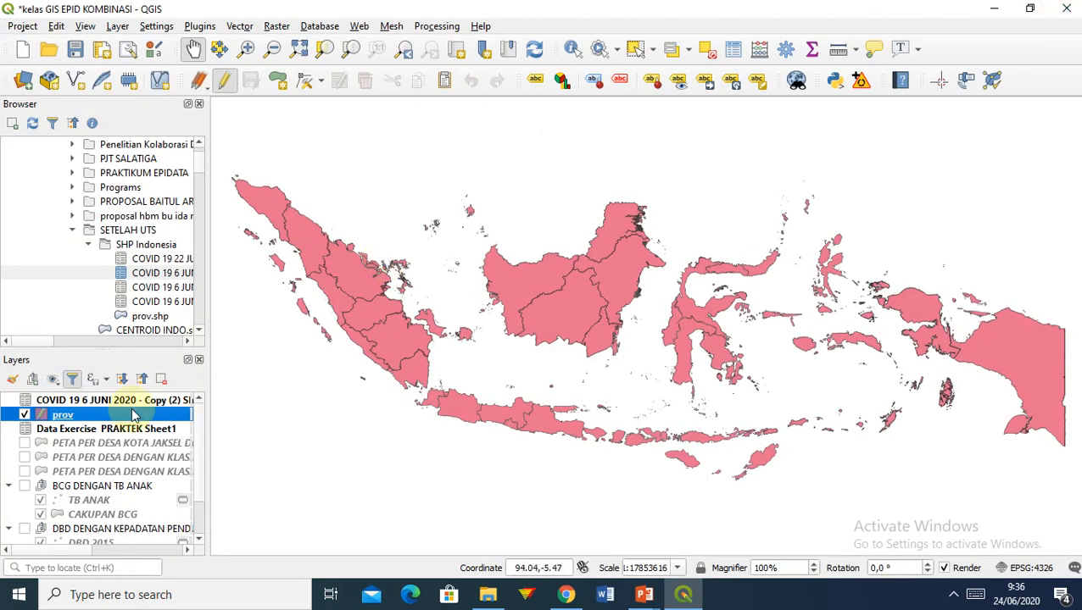
Turn off editing on the prov layer and recheck its attribute table for the joined COVID 19 column
{"action": "left_click", "coordinate": [87, 417]}
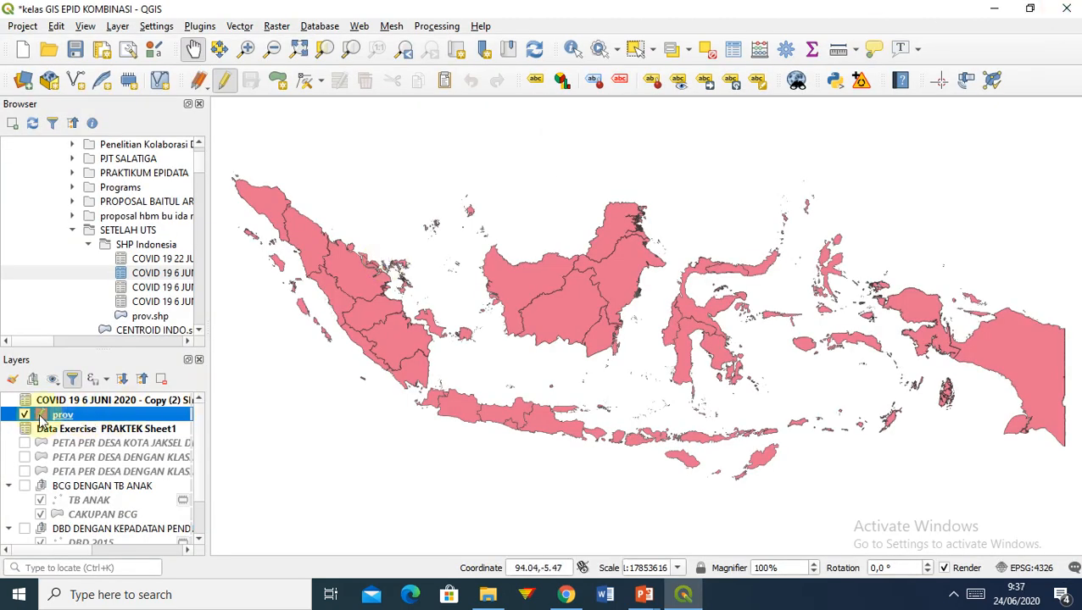
{"action": "left_click", "coordinate": [224, 80]}
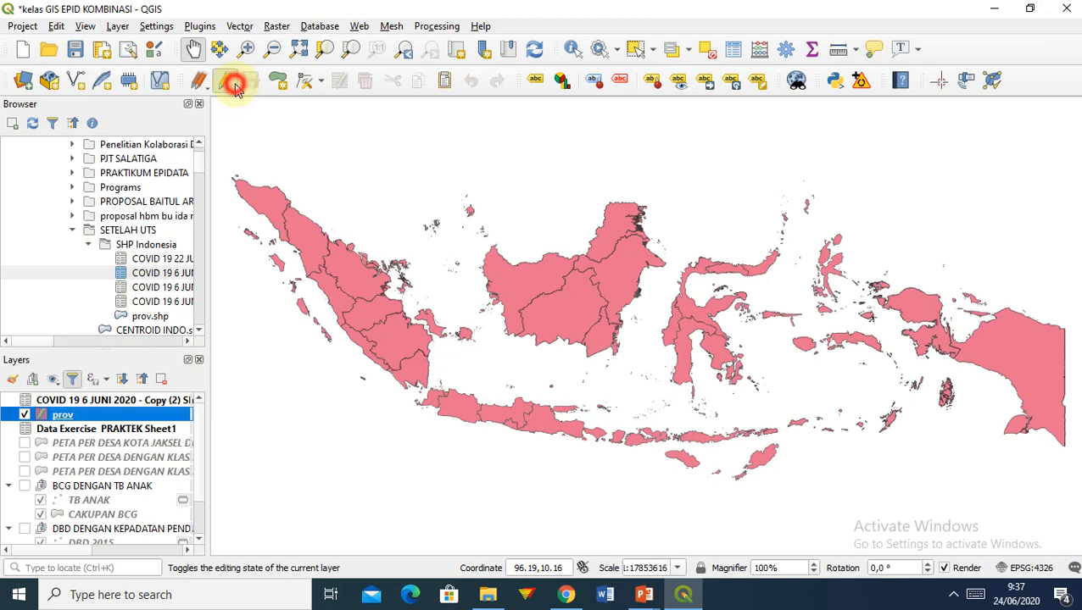
{"action": "left_click", "coordinate": [94, 413]}
{"action": "left_click", "coordinate": [611, 129]}
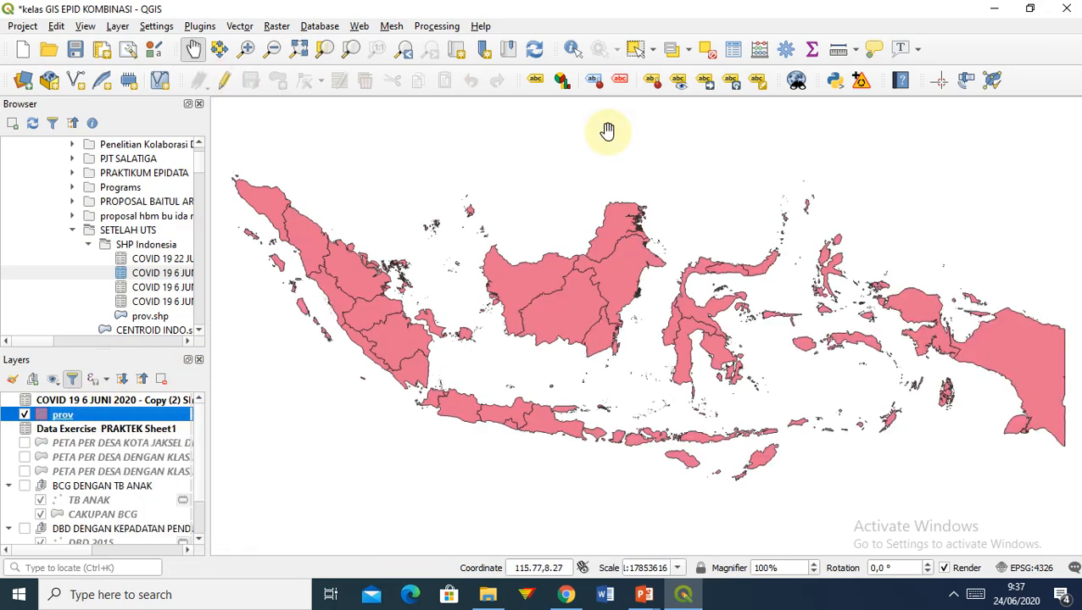
{"action": "left_click", "coordinate": [734, 49]}
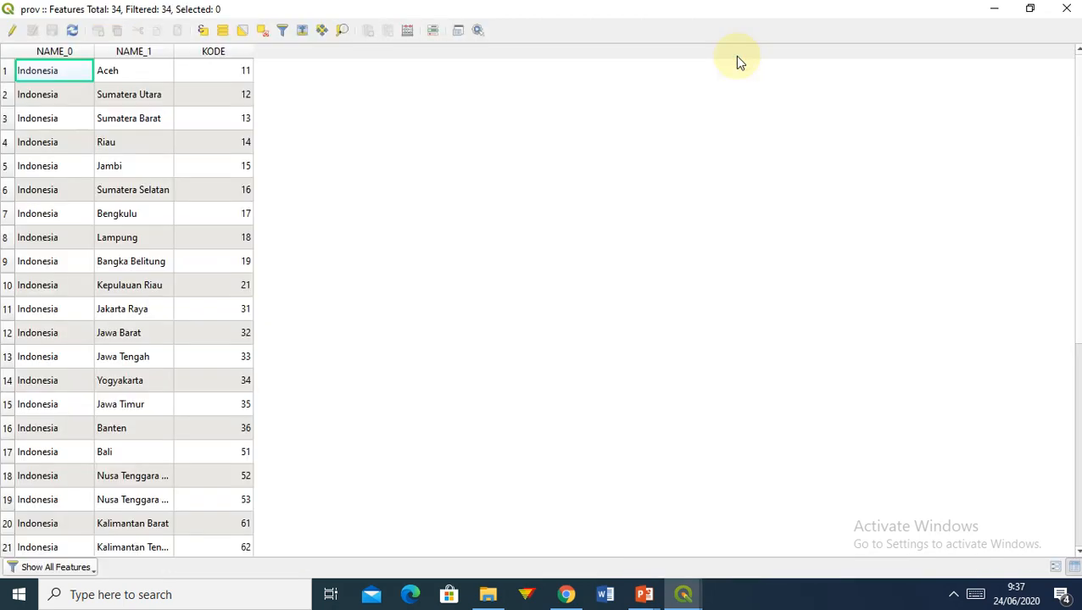
{"action": "left_click", "coordinate": [1066, 8]}
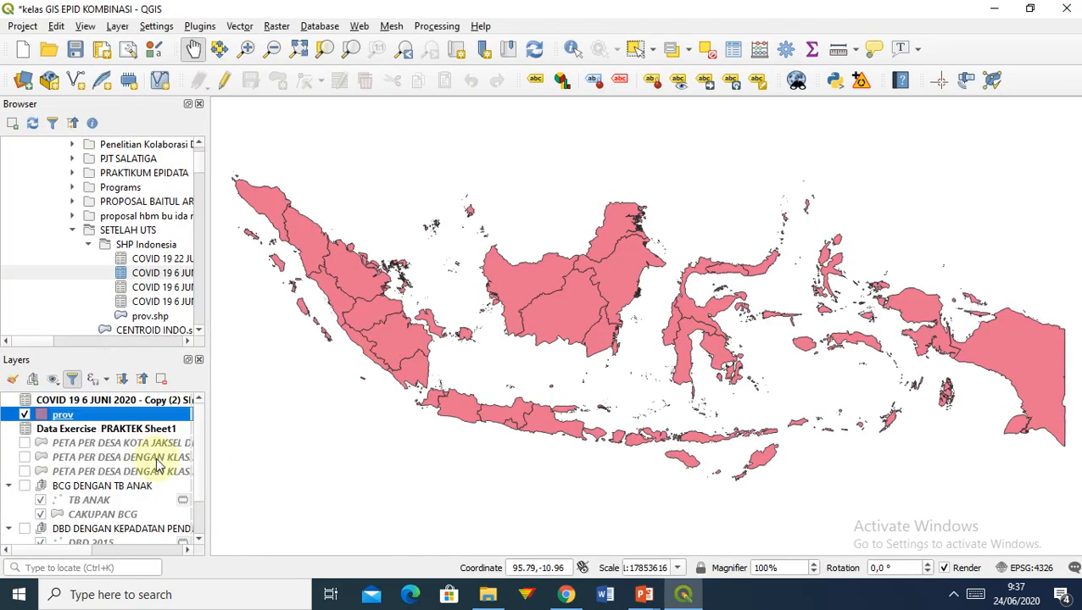
Remove the COVID 19 6 JUNI 2020 - Copy (2) Sheet1 table from the project layers
{"action": "left_click", "coordinate": [97, 401]}
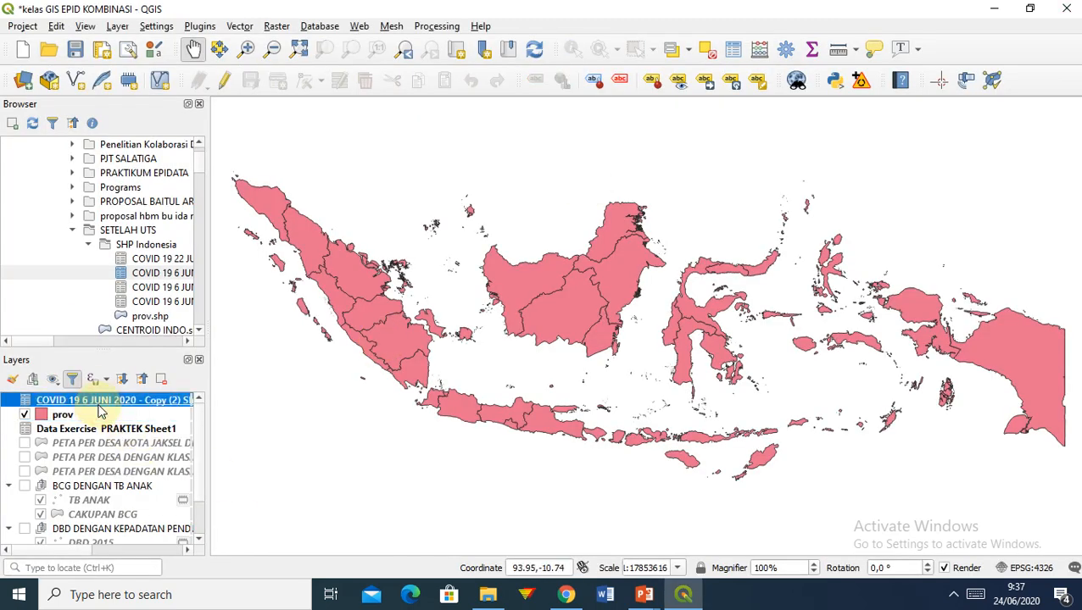
{"action": "right_click", "coordinate": [97, 402]}
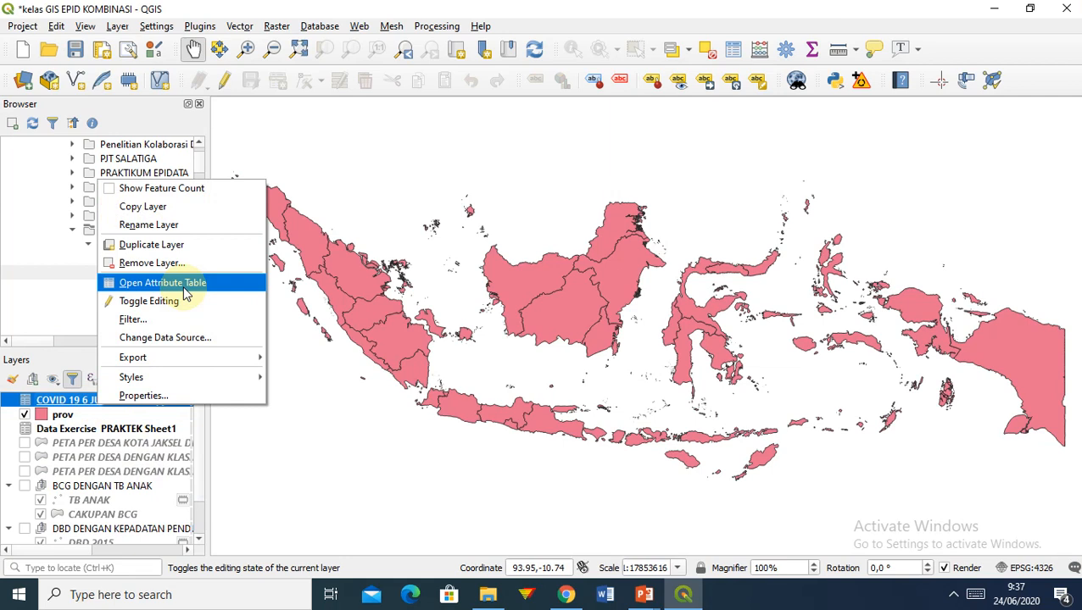
{"action": "left_click", "coordinate": [149, 263]}
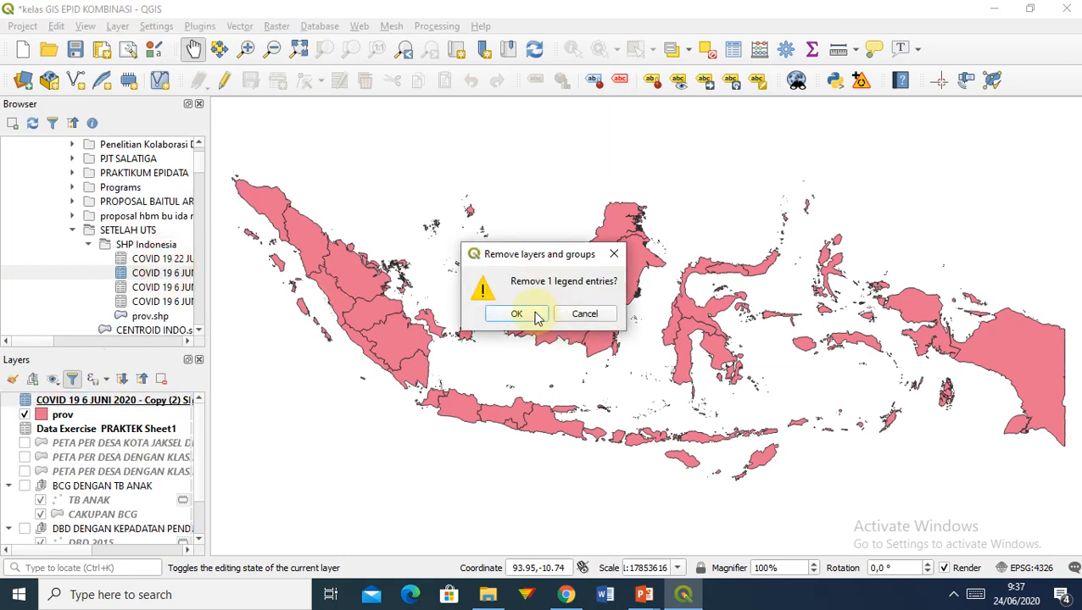
{"action": "left_click", "coordinate": [533, 315]}
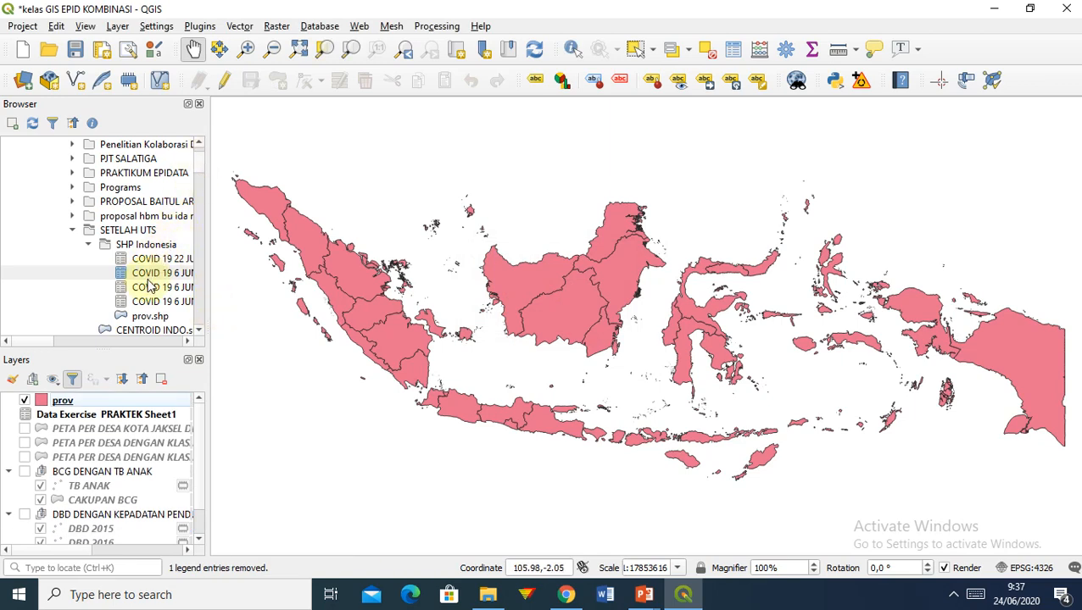
Add the COVID 19 6 JUNI 2020 - Copy spreadsheet from the SHP Indonesia folder and check its attribute table
{"action": "left_click_drag", "start_coordinate": [144, 291], "coordinate": [64, 412]}
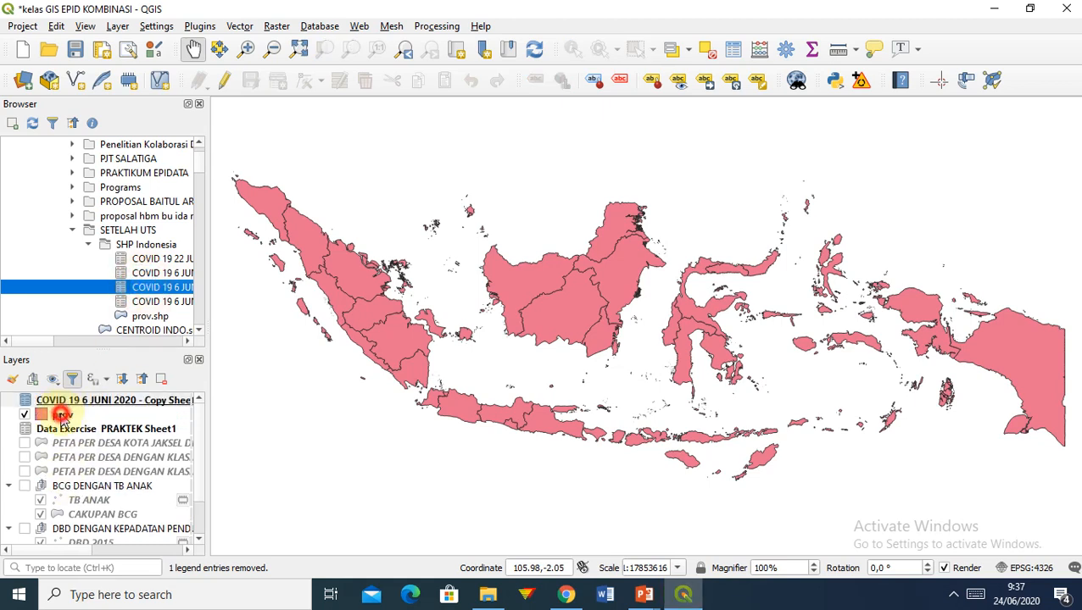
{"action": "left_click", "coordinate": [85, 401]}
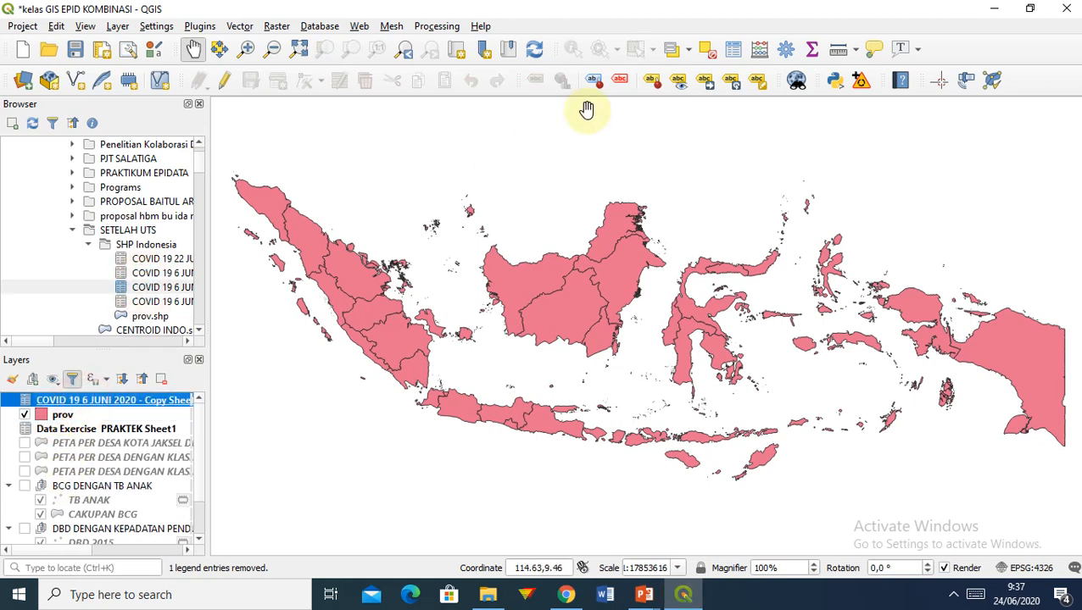
{"action": "left_click", "coordinate": [734, 51]}
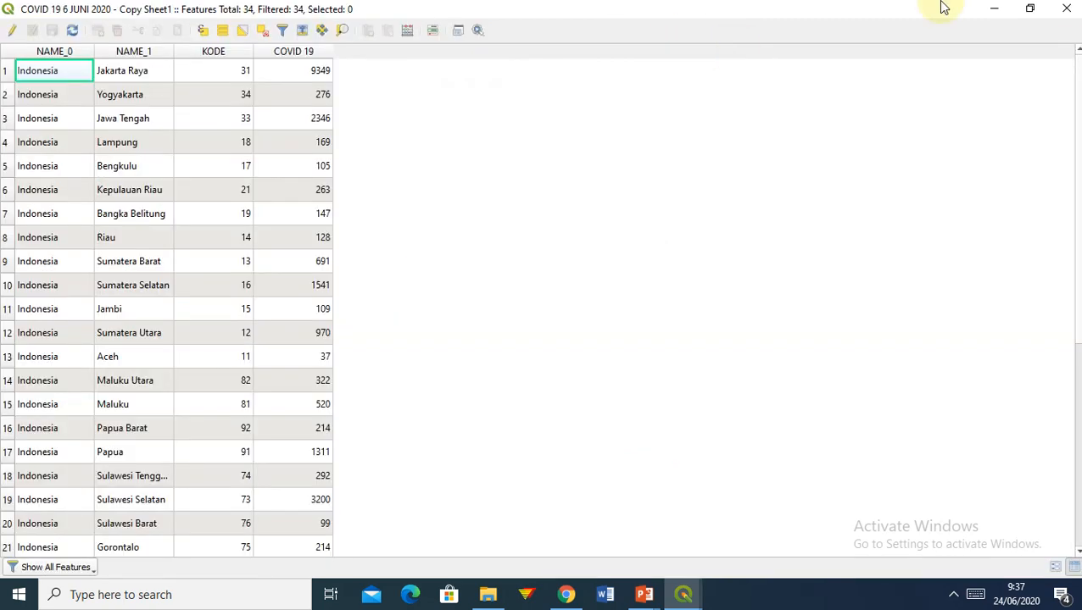
{"action": "left_click", "coordinate": [1069, 8]}
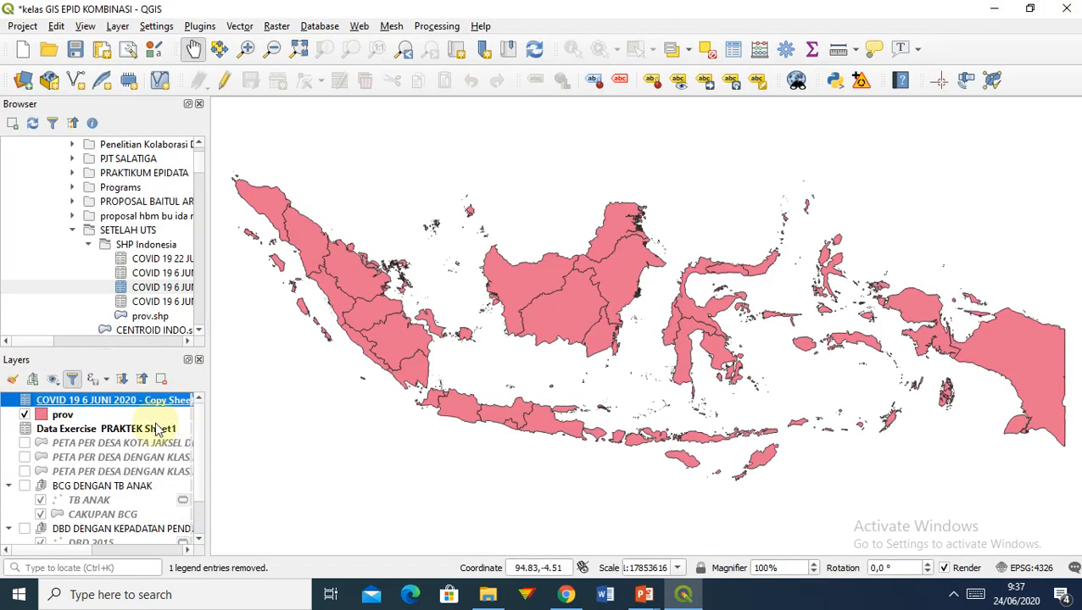
Start a vector join on prov with COVID 19 6 JUNI 2020 - Copy Sheet1 as the join layer
{"action": "left_click", "coordinate": [57, 414]}
{"action": "right_click", "coordinate": [62, 416]}
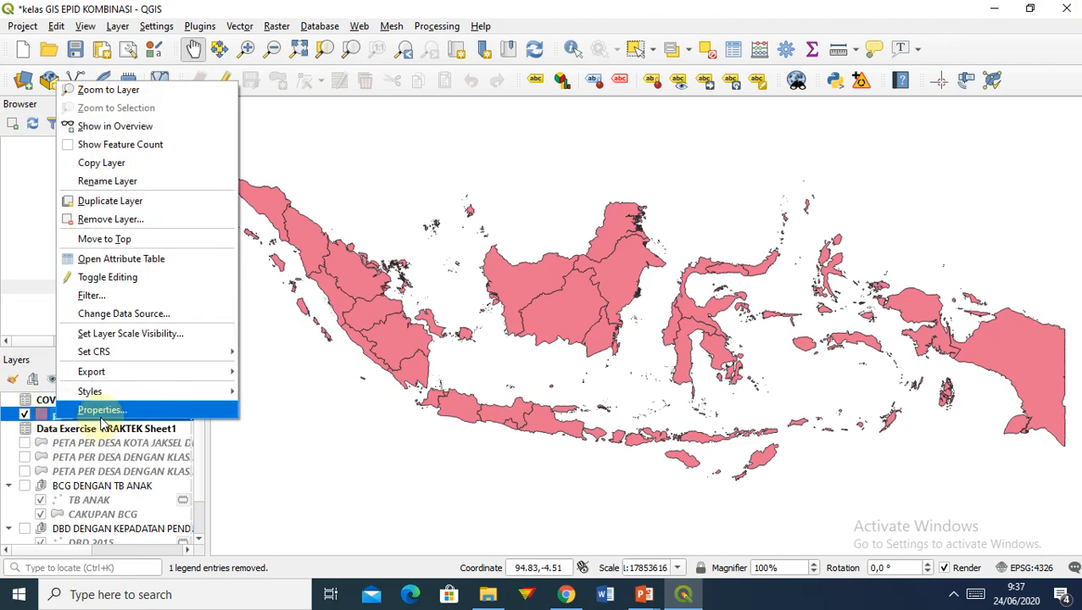
{"action": "left_click", "coordinate": [101, 411]}
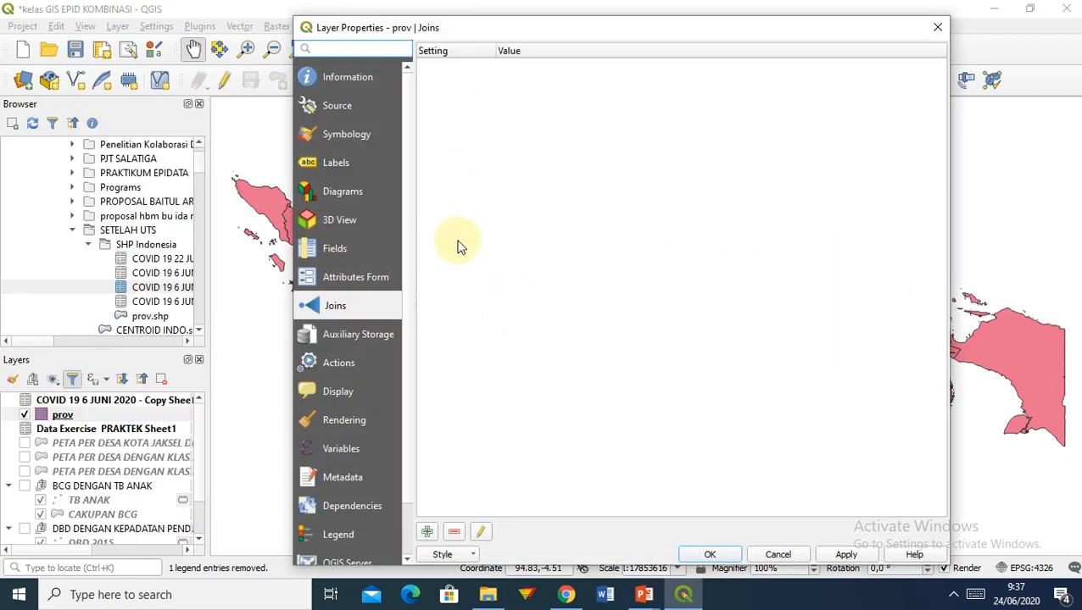
{"action": "left_click", "coordinate": [426, 531]}
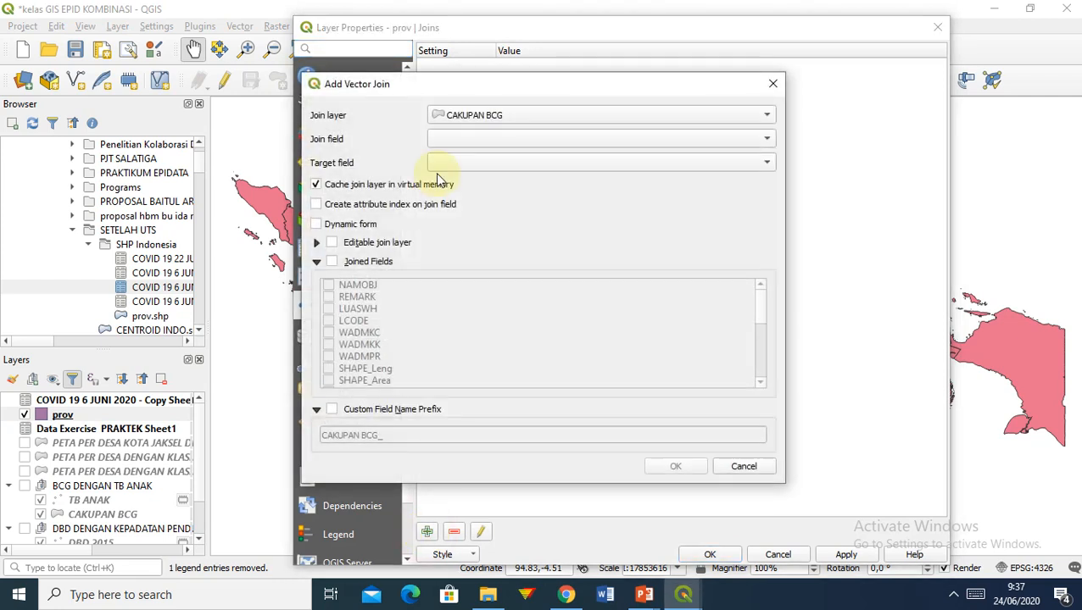
{"action": "left_click", "coordinate": [489, 117]}
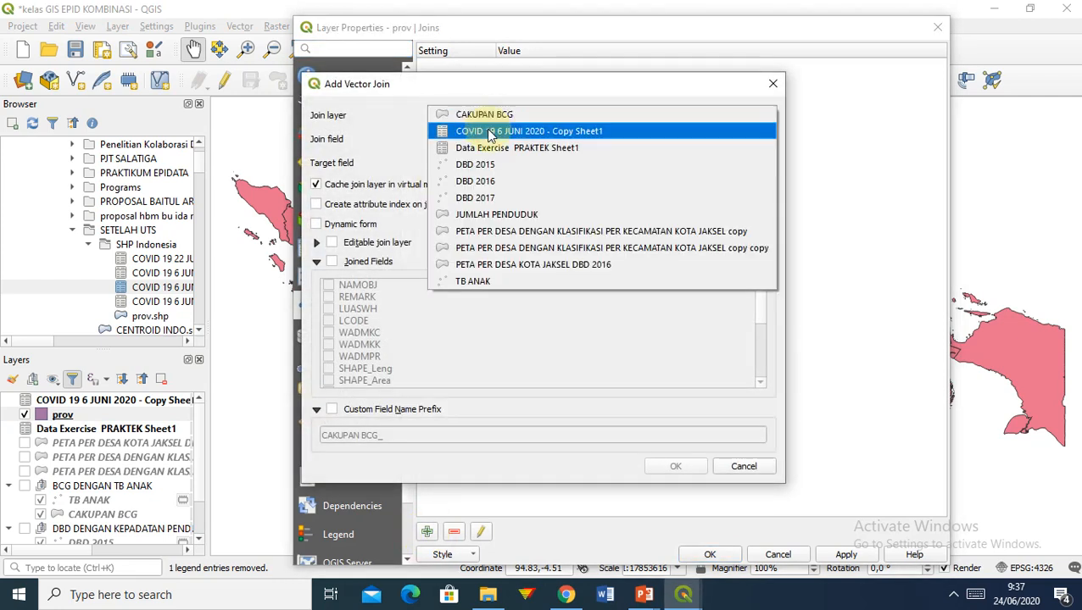
{"action": "left_click", "coordinate": [489, 136]}
Set KODE as both the join field and the target field of the prov join
{"action": "left_click", "coordinate": [469, 140]}
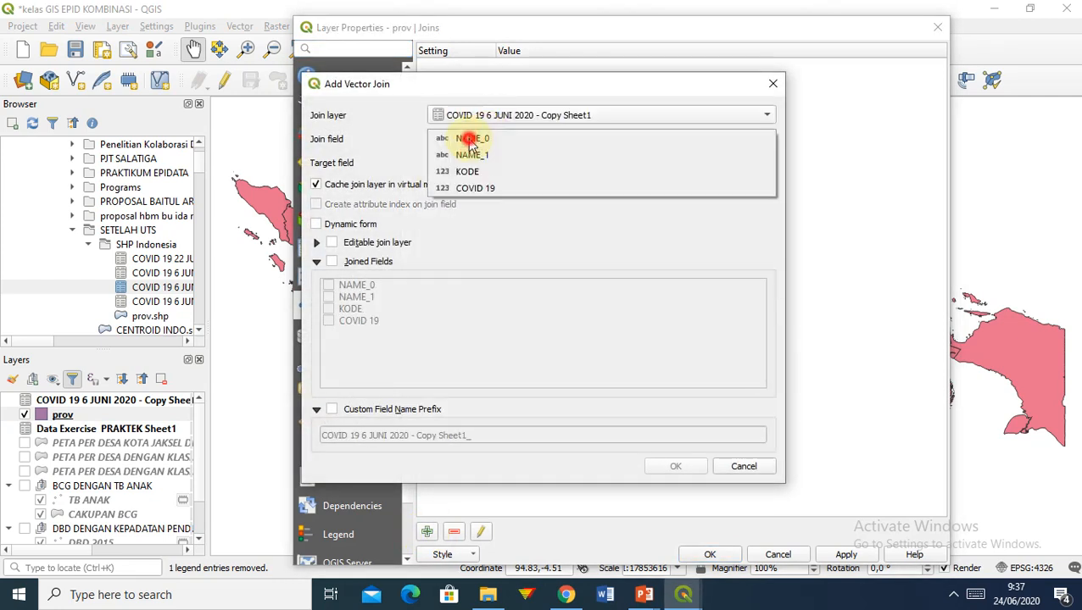
{"action": "left_click", "coordinate": [462, 166]}
{"action": "left_click", "coordinate": [447, 164]}
{"action": "left_click", "coordinate": [442, 195]}
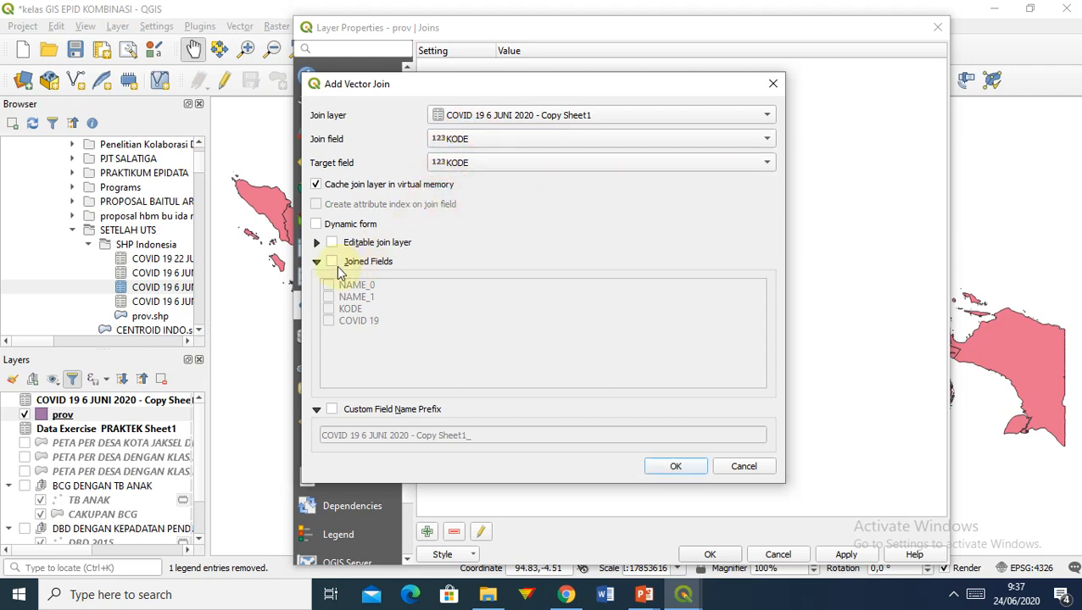
Restrict the joined fields to COVID 19, clear the custom field name prefix, and apply the join to prov
{"action": "left_click", "coordinate": [332, 262]}
{"action": "left_click", "coordinate": [329, 322]}
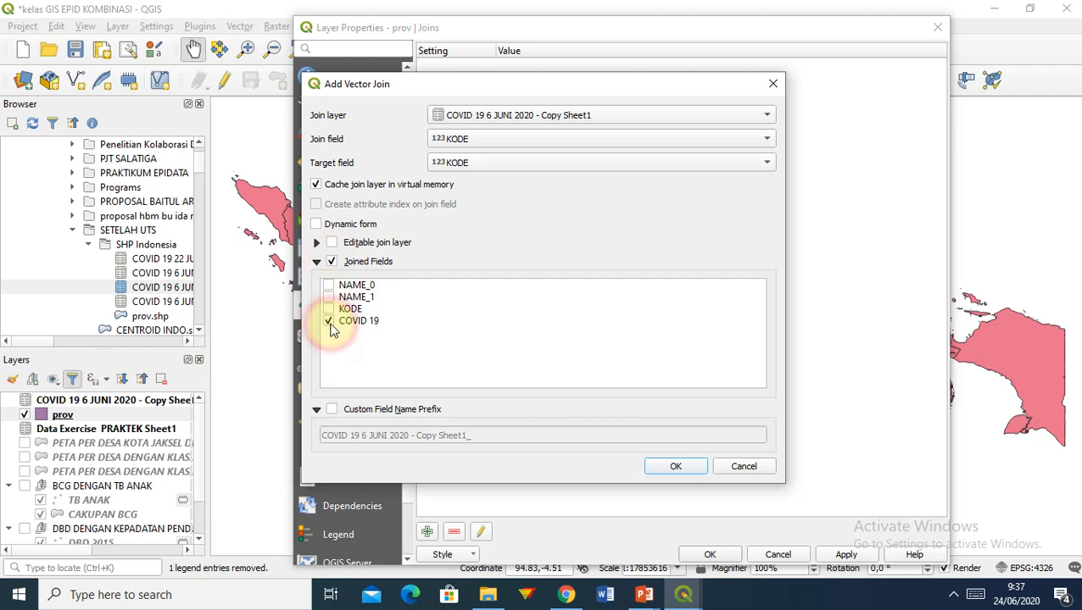
{"action": "left_click", "coordinate": [391, 409]}
{"action": "left_click", "coordinate": [485, 437]}
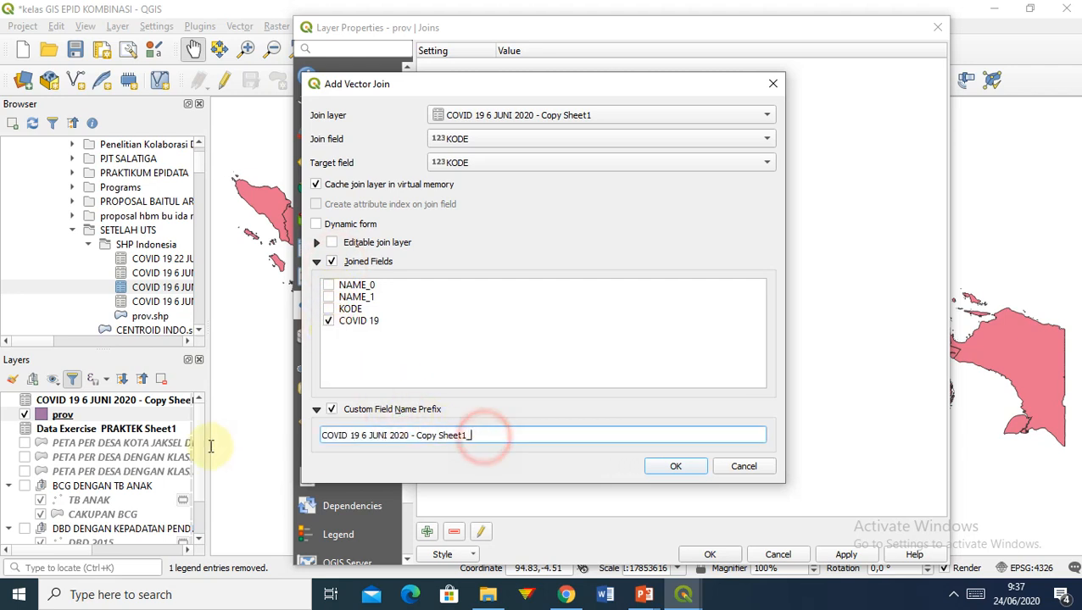
{"action": "left_click_drag", "start_coordinate": [508, 430], "coordinate": [312, 418]}
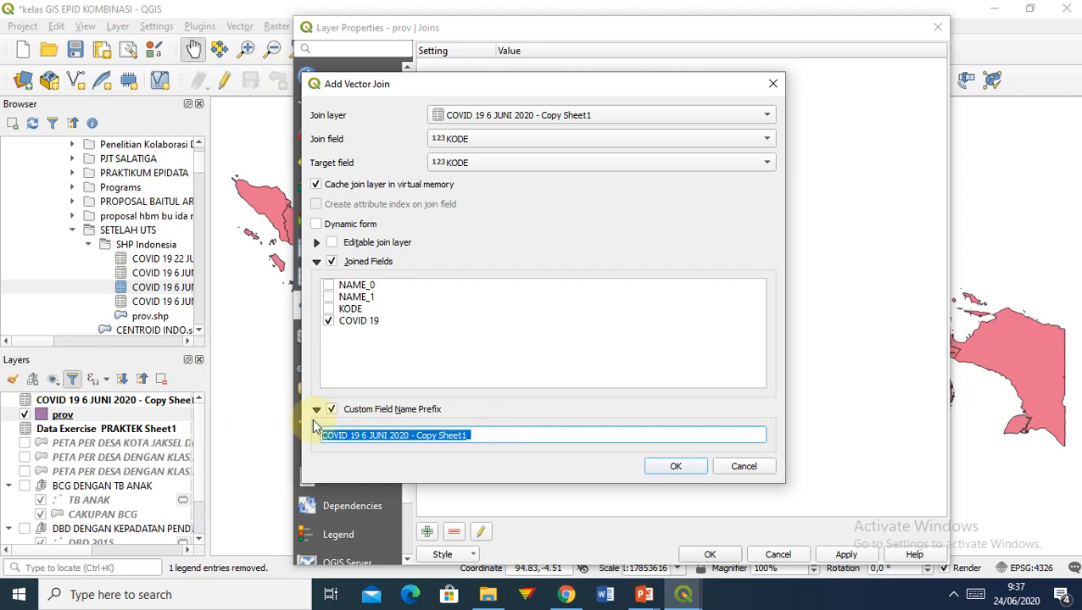
{"action": "key", "text": "BackSpace"}
{"action": "left_click", "coordinate": [647, 466]}
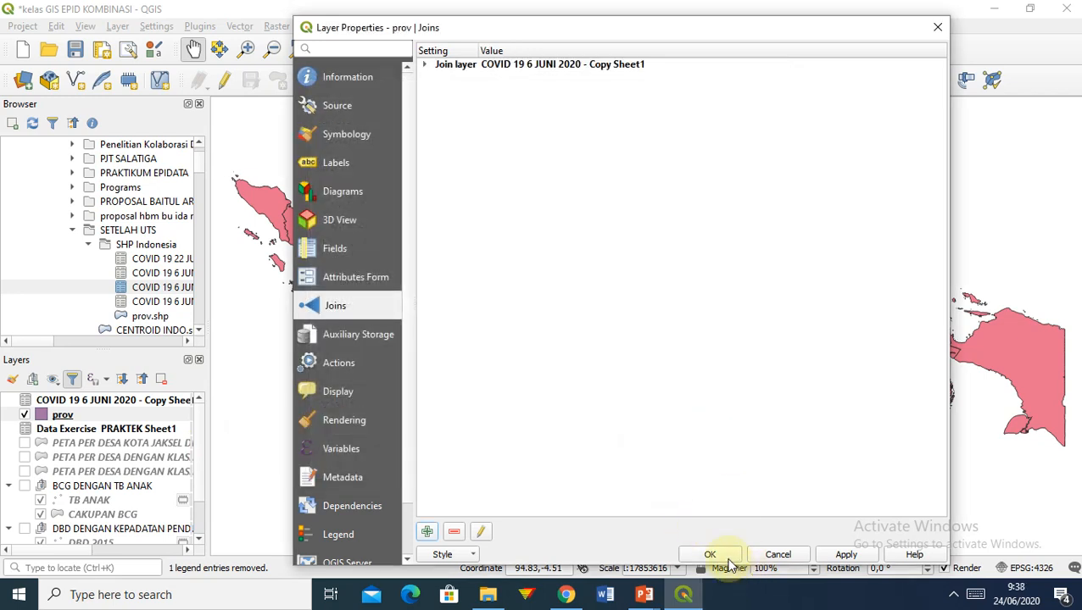
{"action": "left_click", "coordinate": [718, 555]}
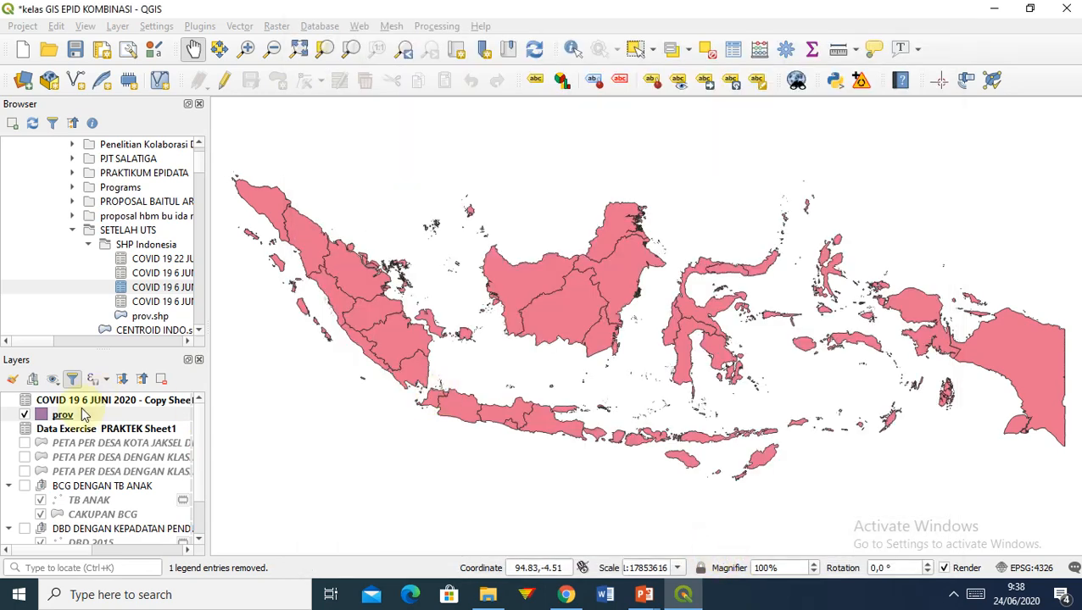
Review the joined COVID 19 values in prov's attribute table, and enable editing and save the layer there
{"action": "left_click", "coordinate": [85, 415]}
{"action": "left_click", "coordinate": [734, 48]}
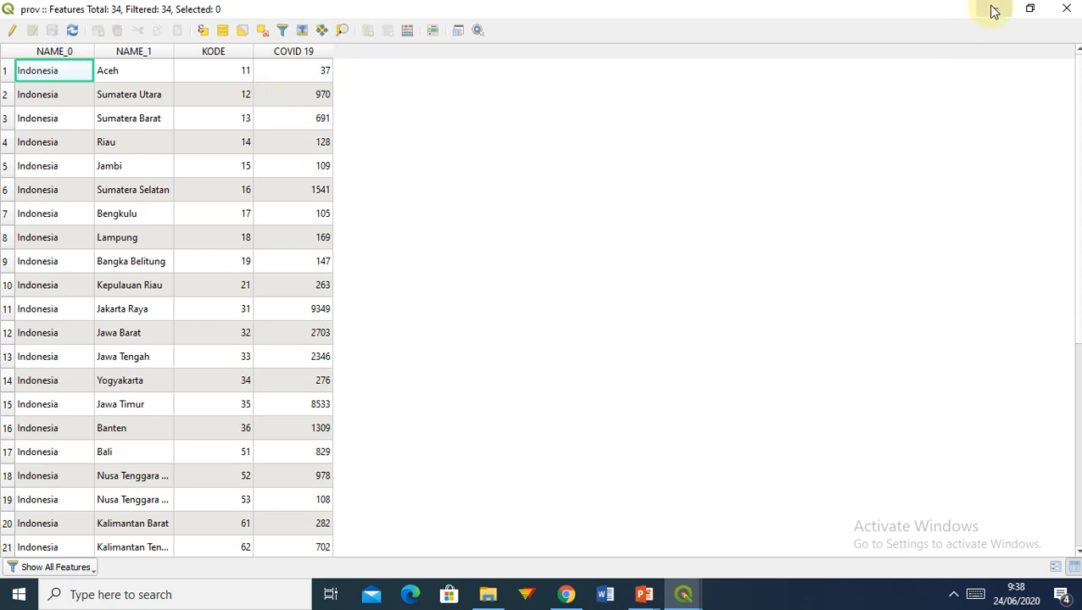
{"action": "left_click", "coordinate": [15, 31]}
{"action": "left_click", "coordinate": [53, 32]}
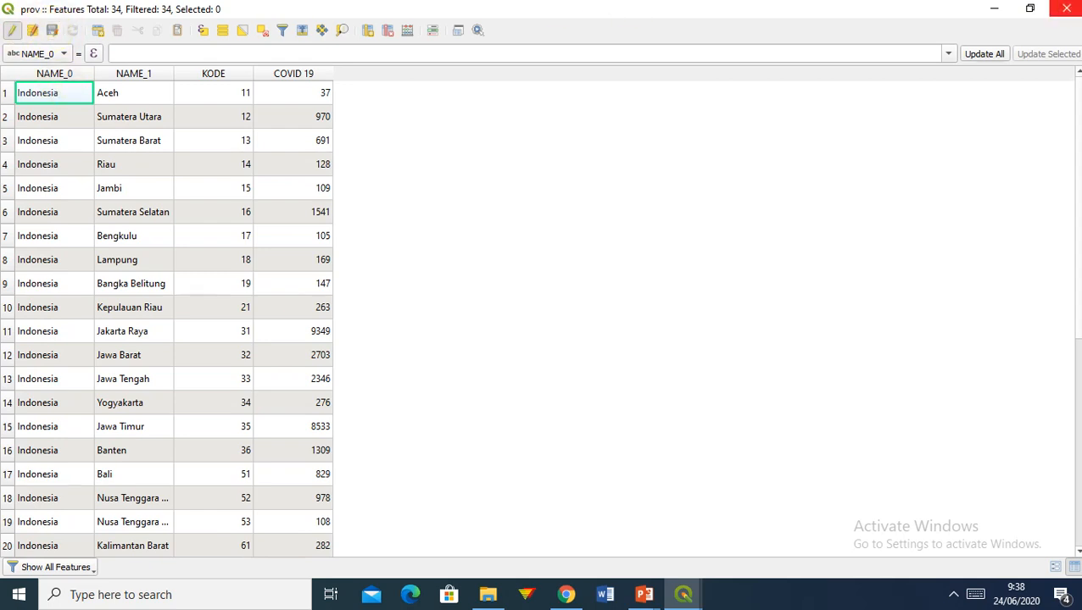
{"action": "left_click", "coordinate": [1067, 9]}
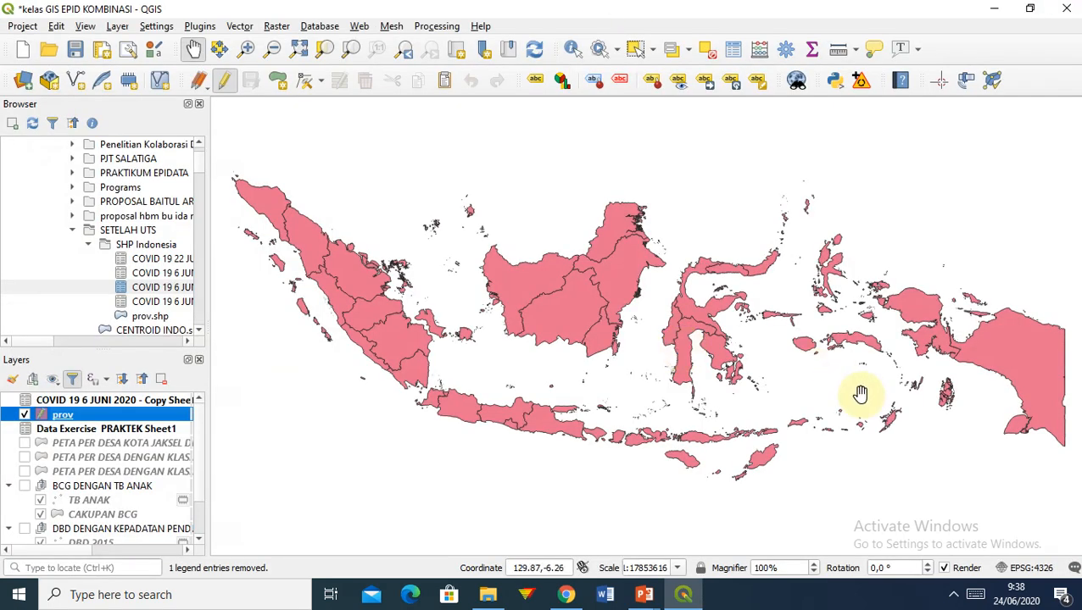
Switch to Chrome to view the provincial case data on the covid19.go.id Peta Sebaran page, and return to QGIS
{"action": "left_click", "coordinate": [567, 596]}
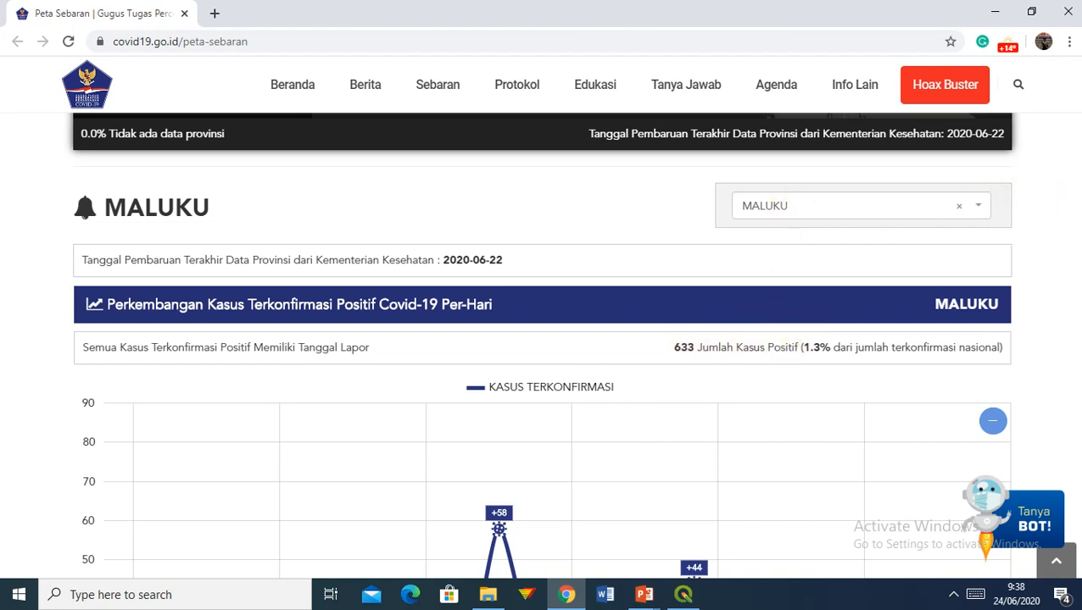
{"action": "scroll", "coordinate": [543, 346], "scroll_direction": "up", "scroll_amount": 4}
{"action": "scroll", "coordinate": [1075, 140], "scroll_direction": "down", "scroll_amount": 3}
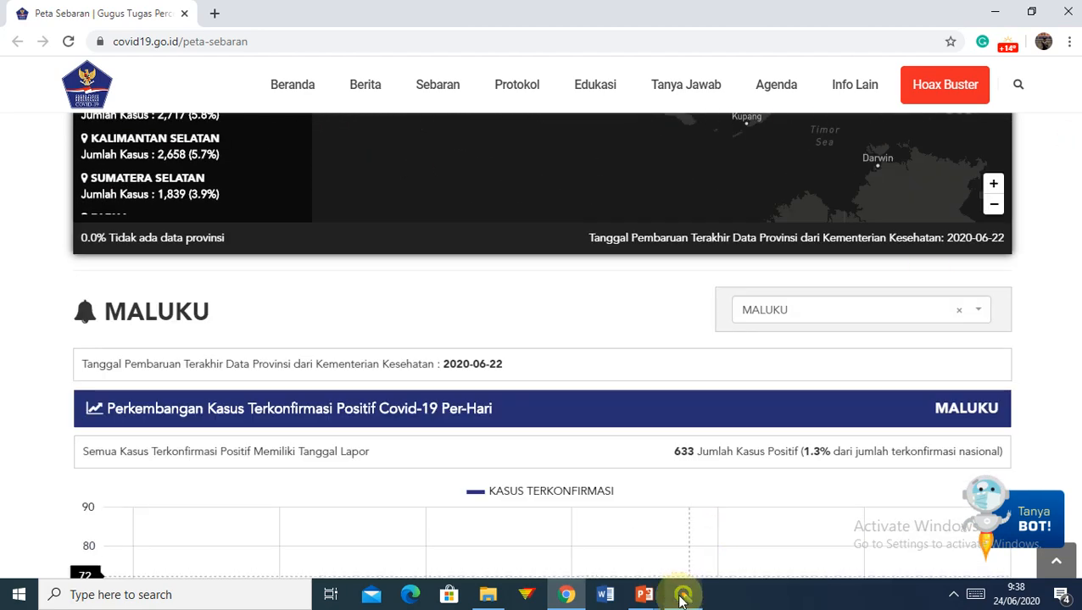
{"action": "mouse_move", "coordinate": [683, 598]}
{"action": "left_click", "coordinate": [683, 534]}
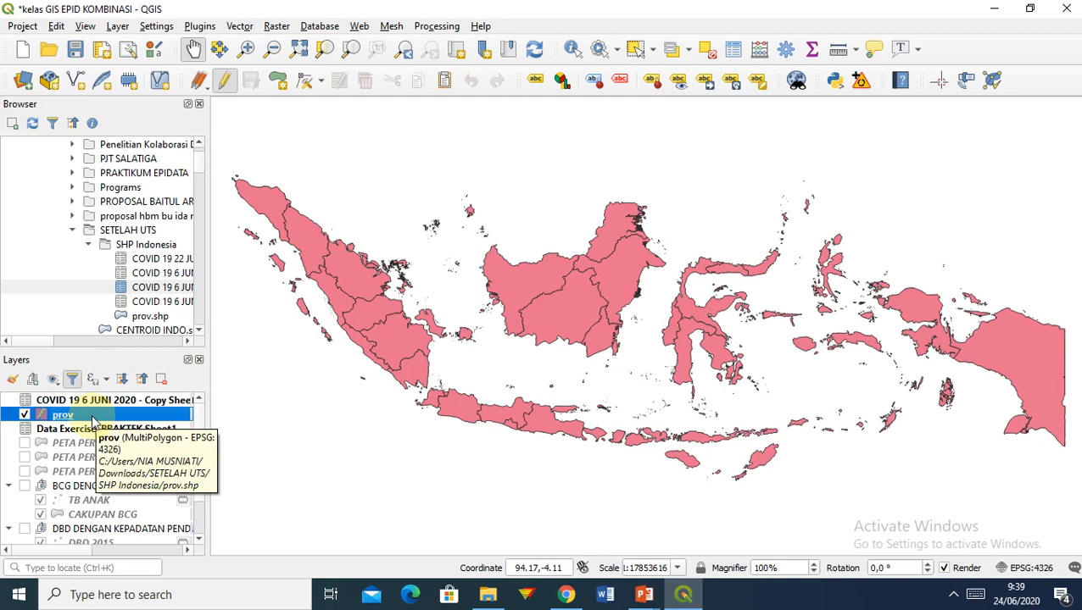
Start the Centroids geometry tool and set its output file to TITIK C INDONESIA.shp in the SETELAH UTS folder
{"action": "left_click", "coordinate": [240, 28]}
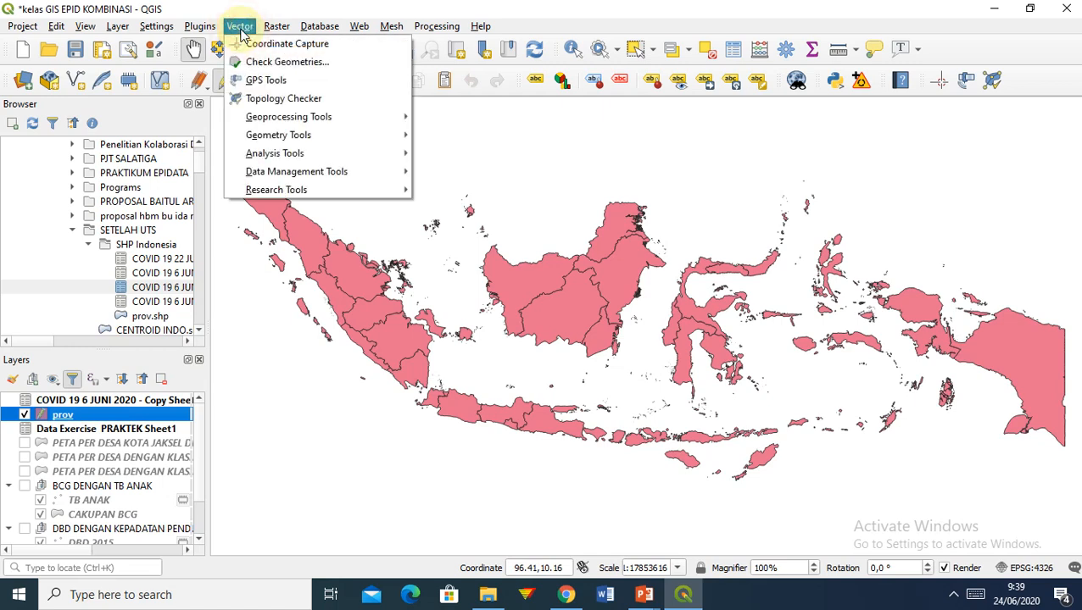
{"action": "mouse_move", "coordinate": [296, 139]}
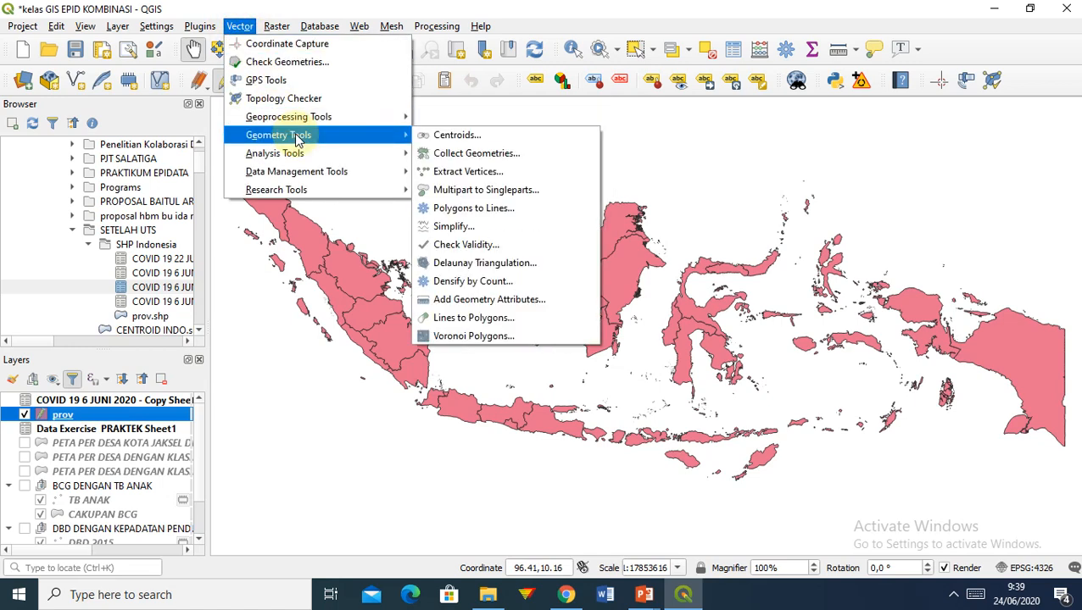
{"action": "left_click", "coordinate": [458, 135]}
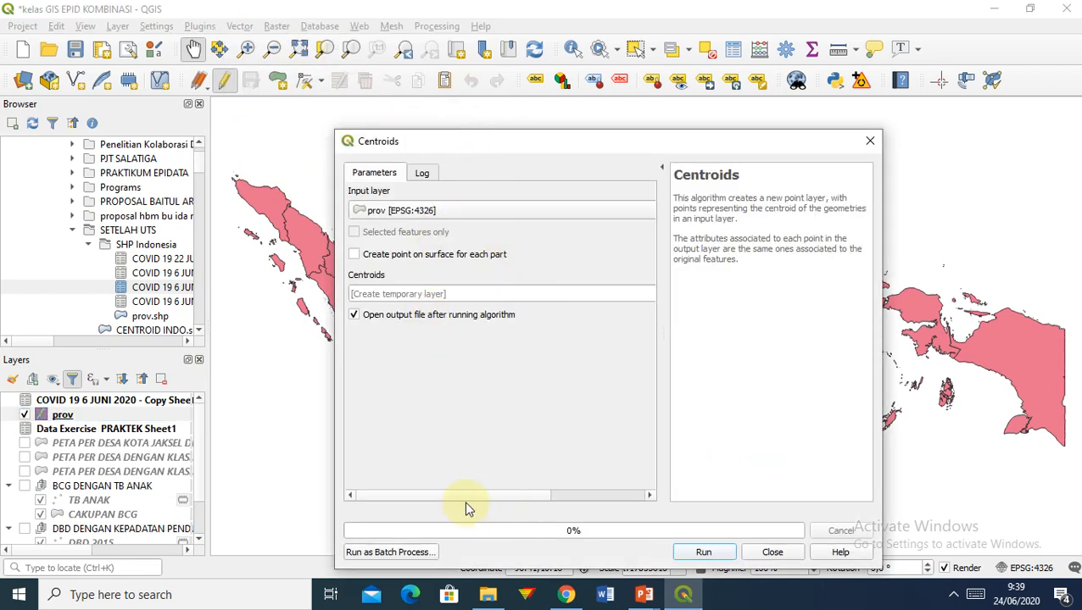
{"action": "left_click_drag", "start_coordinate": [462, 497], "coordinate": [584, 498]}
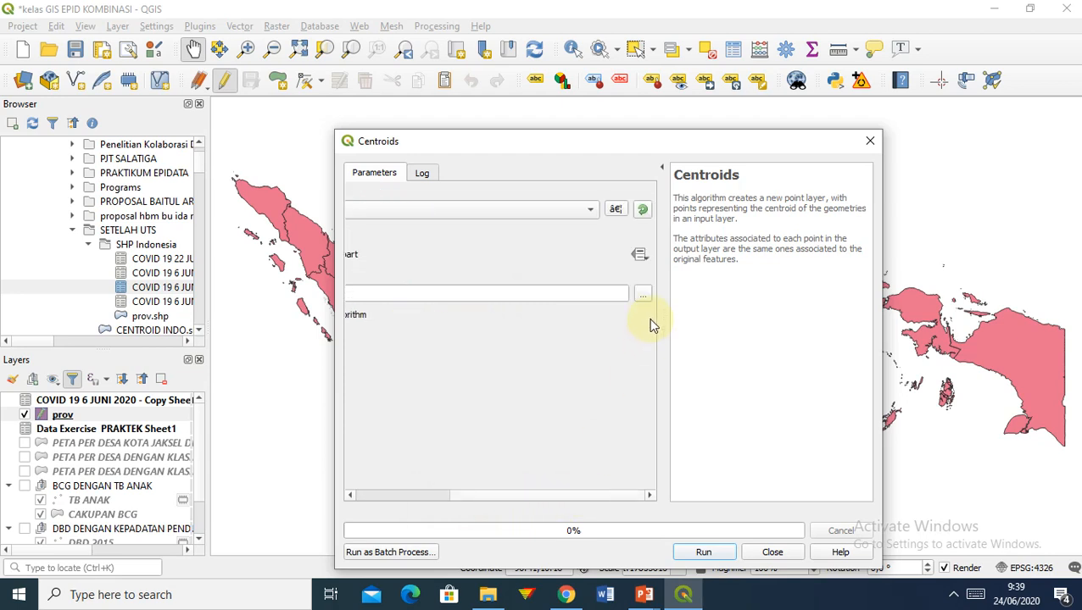
{"action": "left_click", "coordinate": [643, 296]}
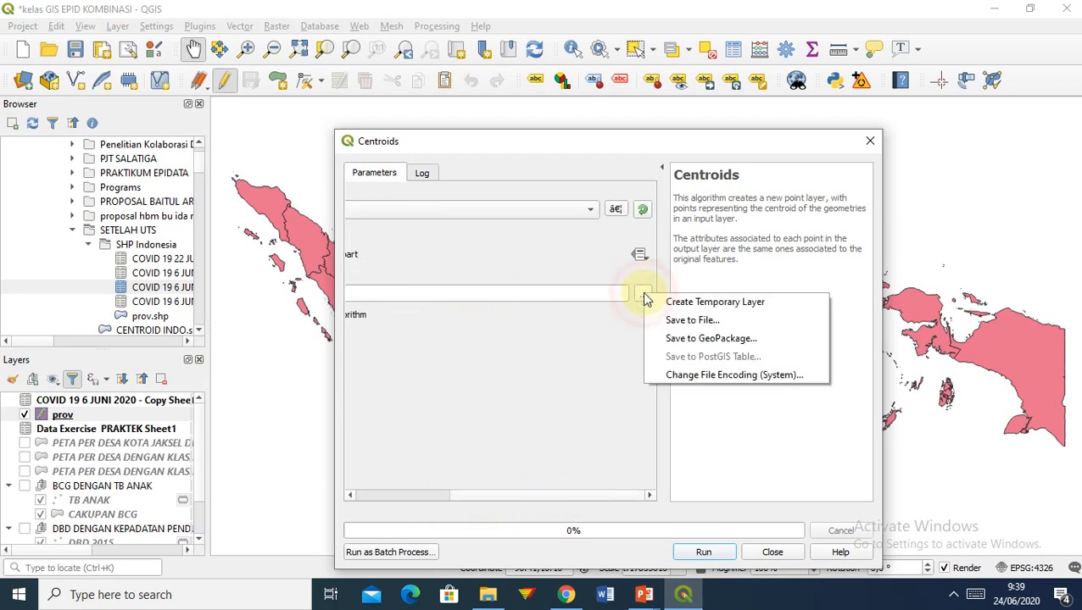
{"action": "left_click", "coordinate": [691, 320]}
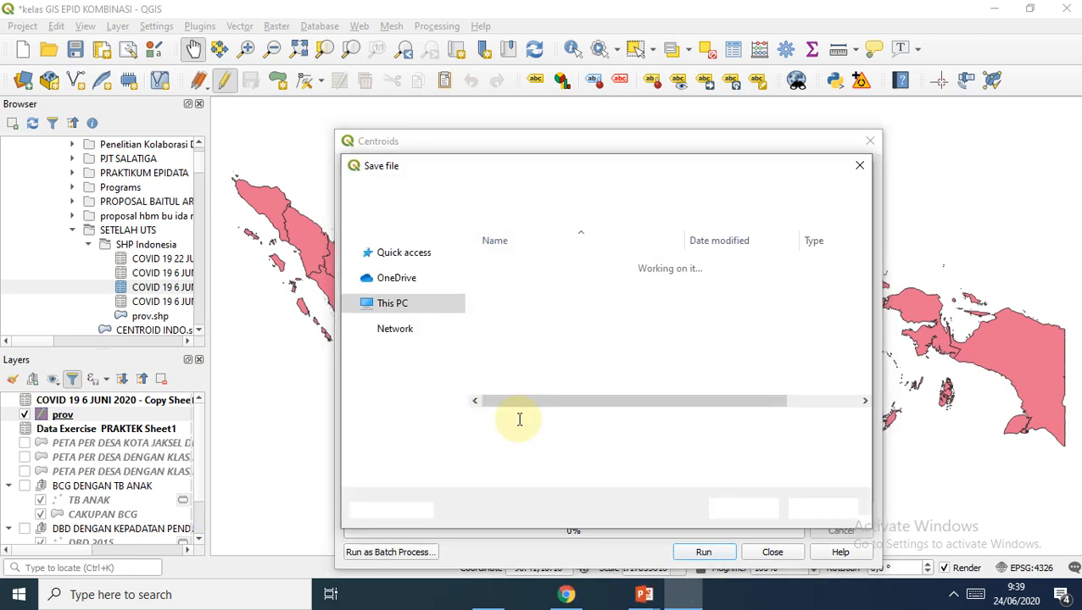
{"action": "type", "text": "TITI"}
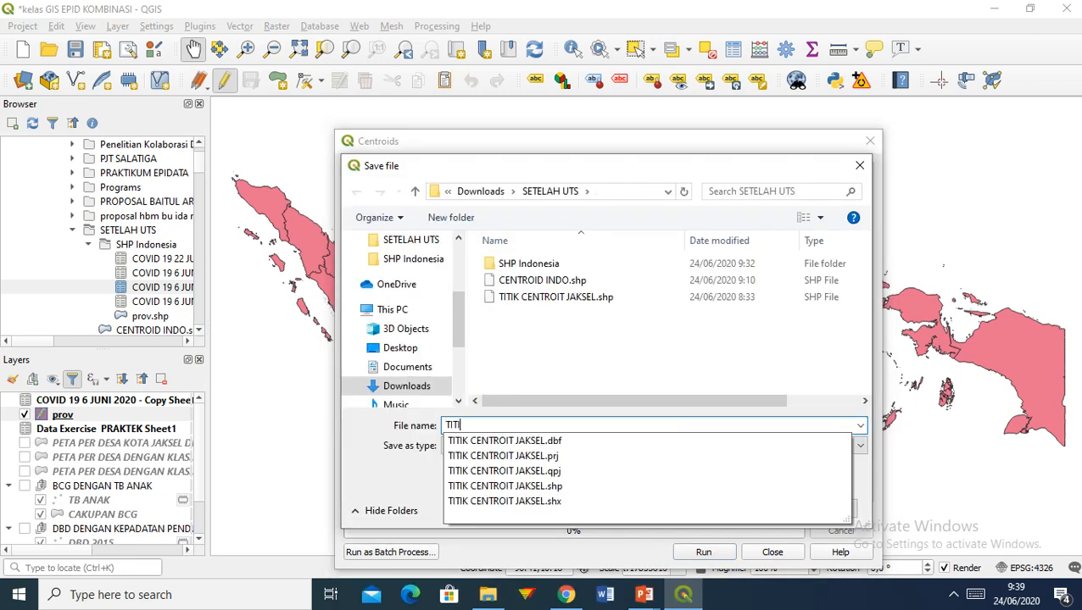
{"action": "type", "text": "K C INDONESIA"}
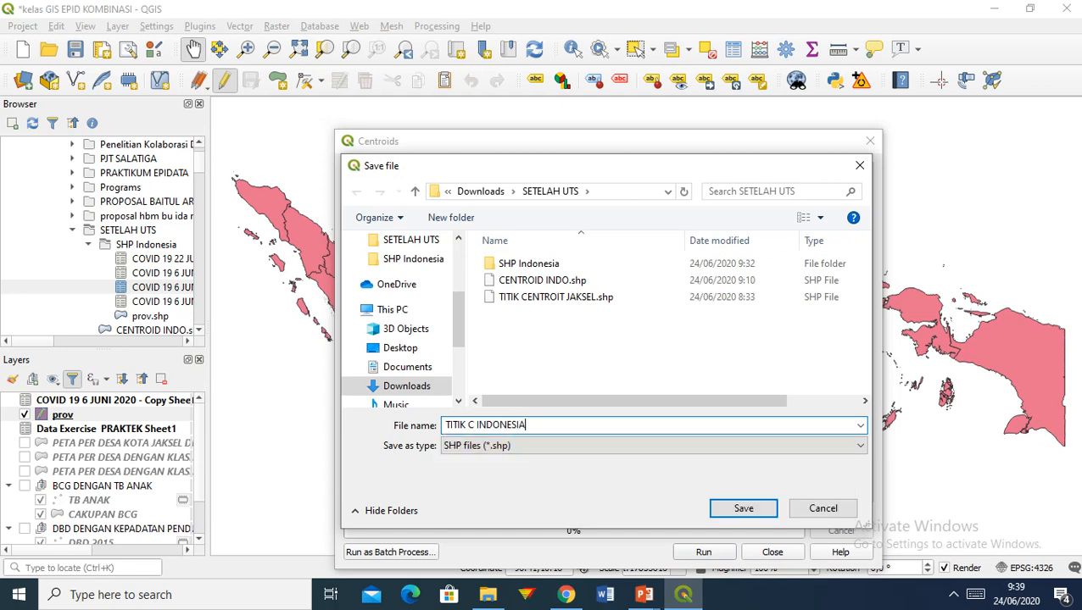
{"action": "left_click", "coordinate": [741, 509]}
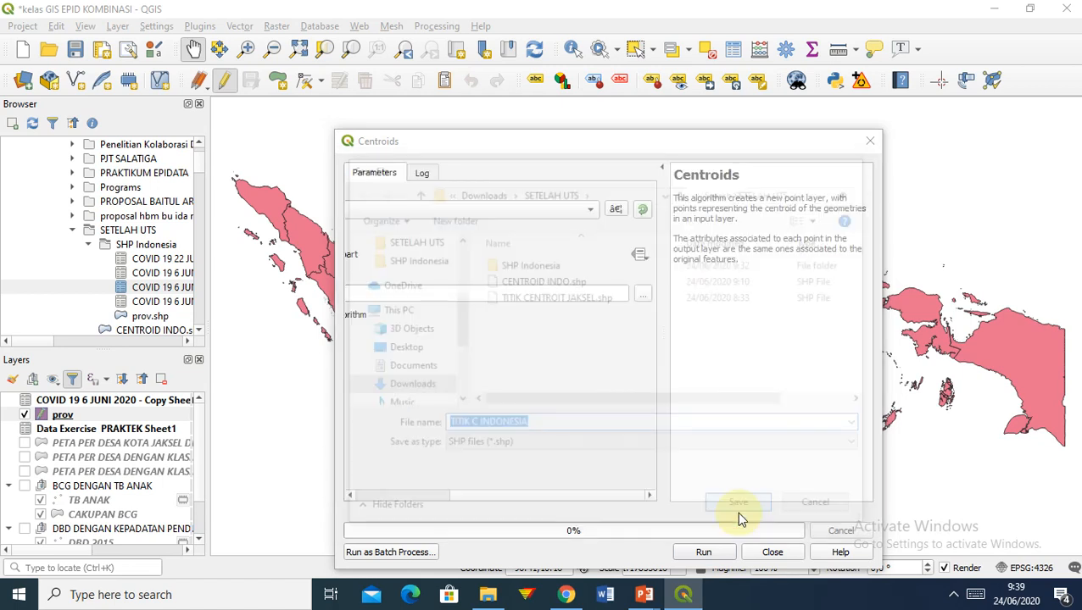
Generate the centroids with prov [EPSG:4326] as the input layer, and close the Centroids dialog
{"action": "left_click_drag", "start_coordinate": [587, 499], "coordinate": [440, 495]}
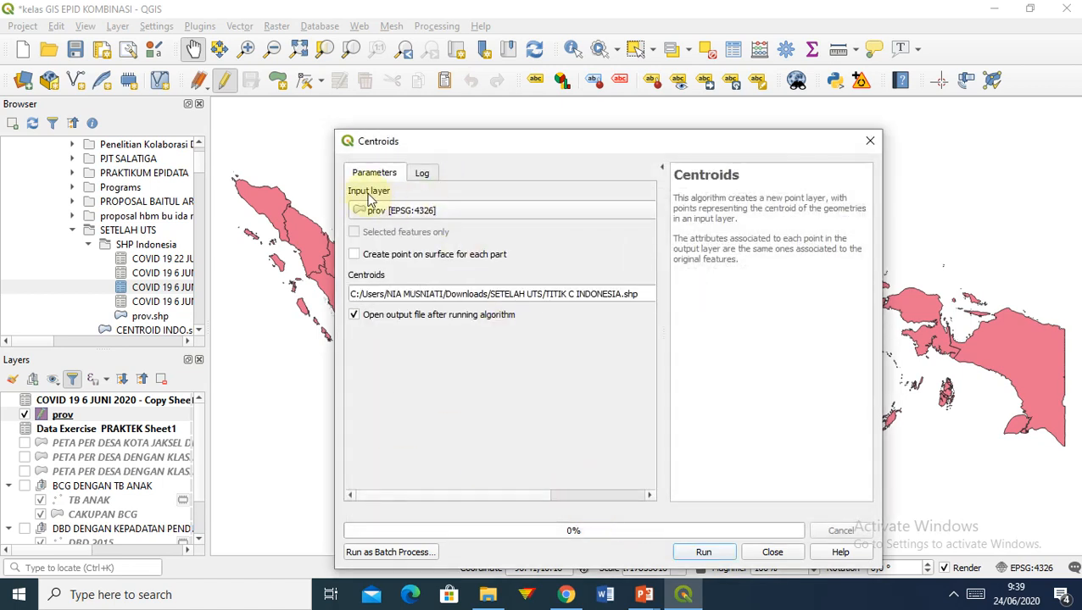
{"action": "left_click", "coordinate": [467, 212]}
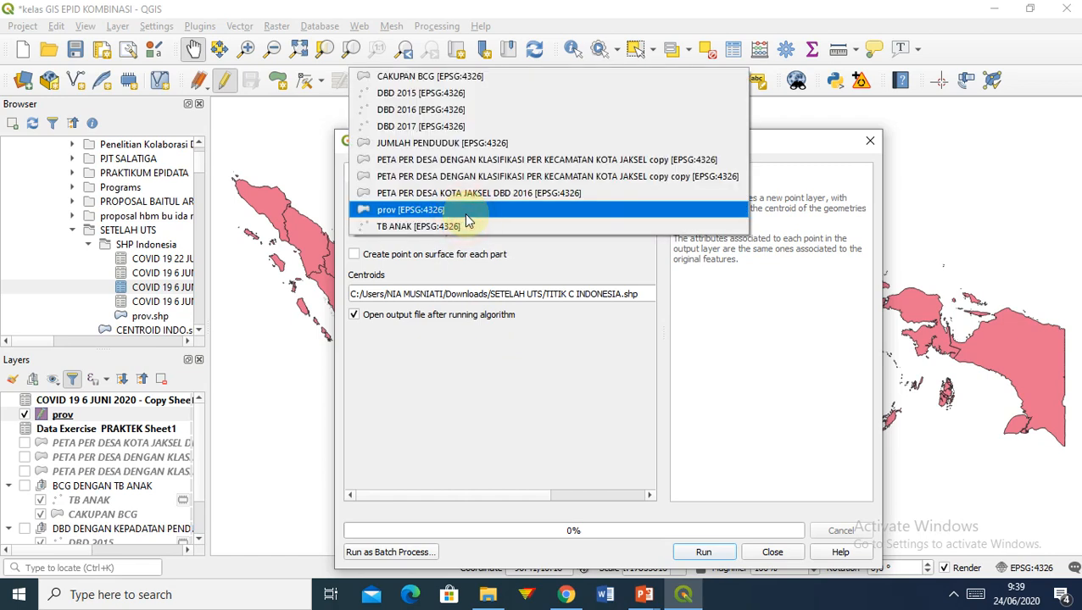
{"action": "left_click", "coordinate": [466, 214]}
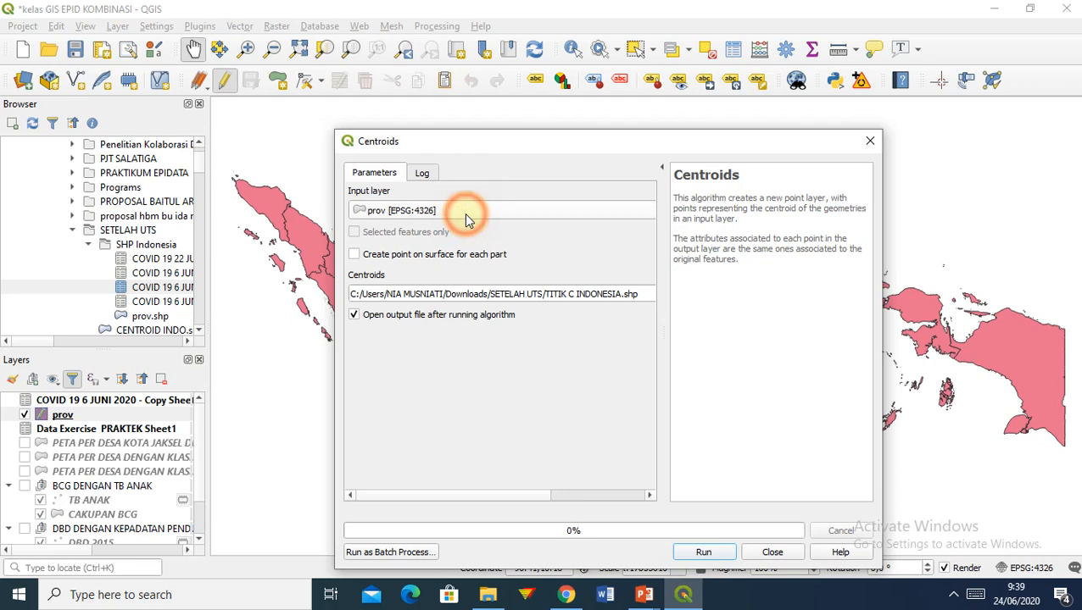
{"action": "left_click", "coordinate": [704, 553]}
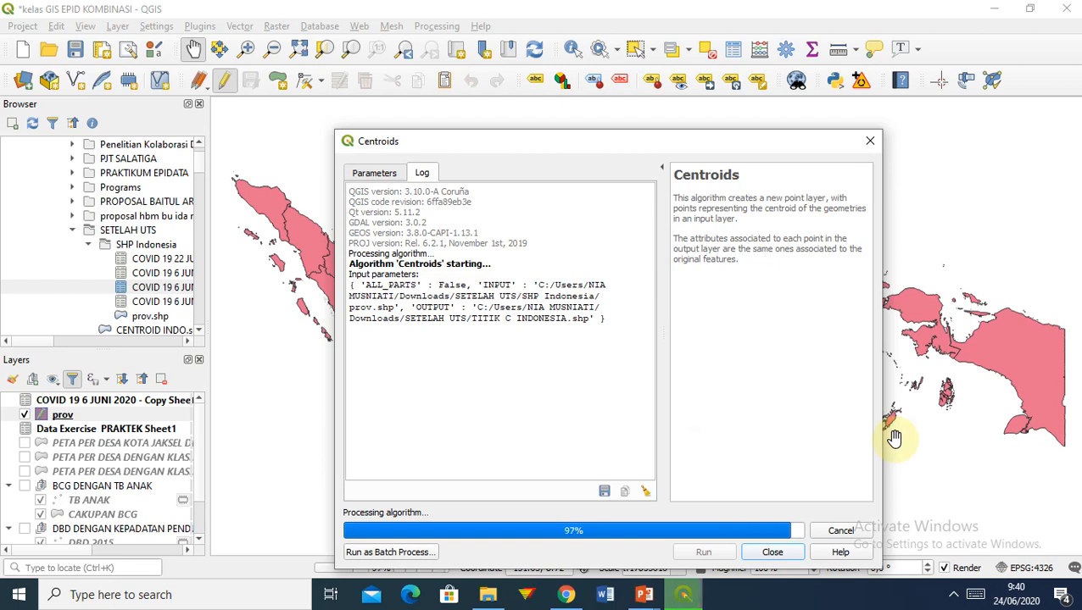
{"action": "left_click", "coordinate": [764, 552]}
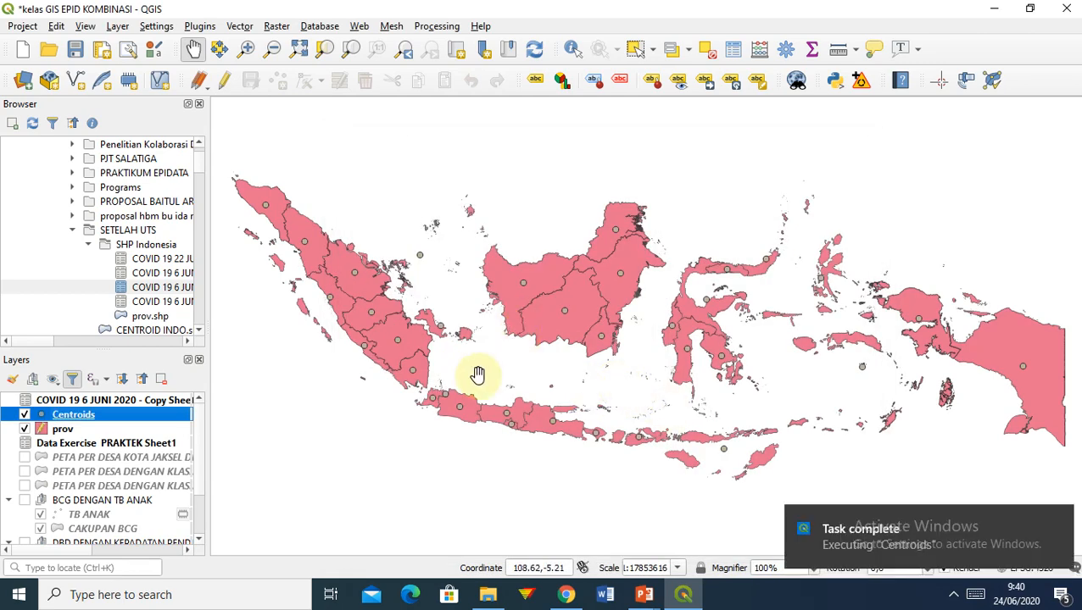
Try a reddish hue for the Centroids markers using the layer's quick style color wheel
{"action": "right_click", "coordinate": [84, 414]}
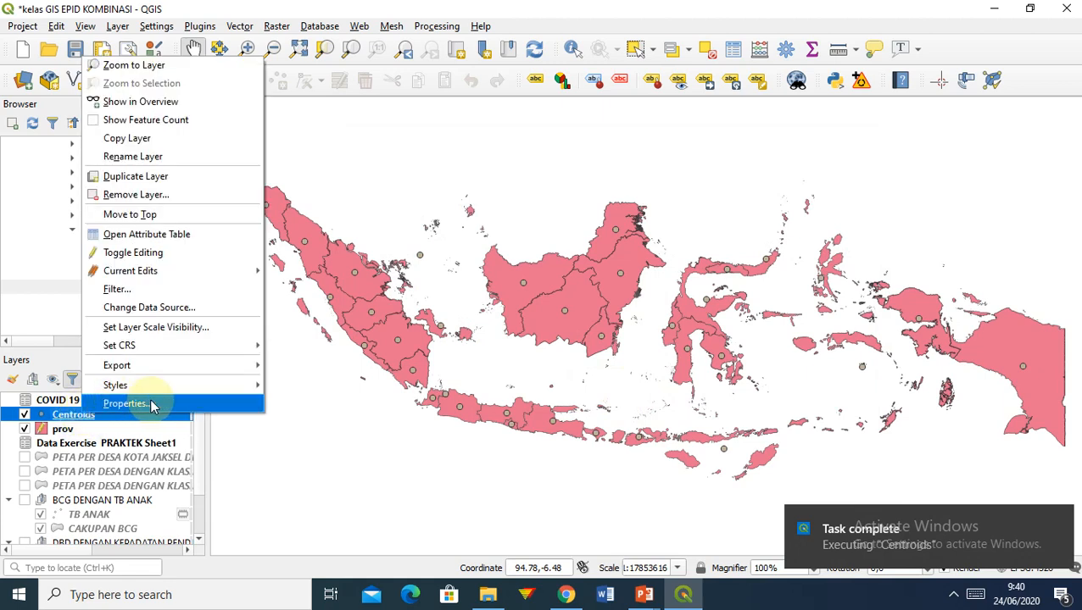
{"action": "mouse_move", "coordinate": [213, 377]}
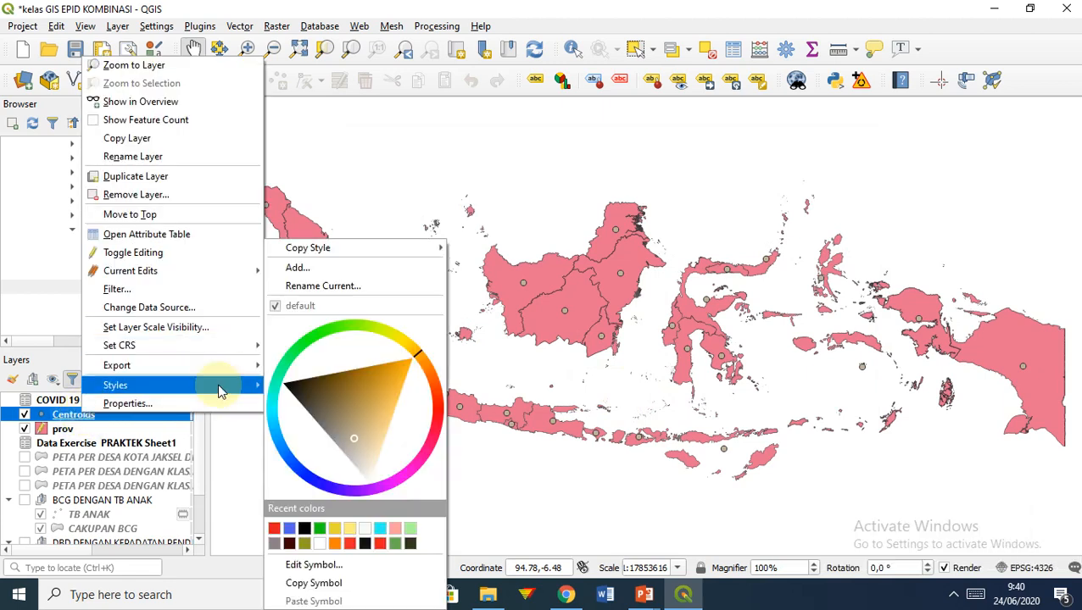
{"action": "left_click", "coordinate": [439, 420]}
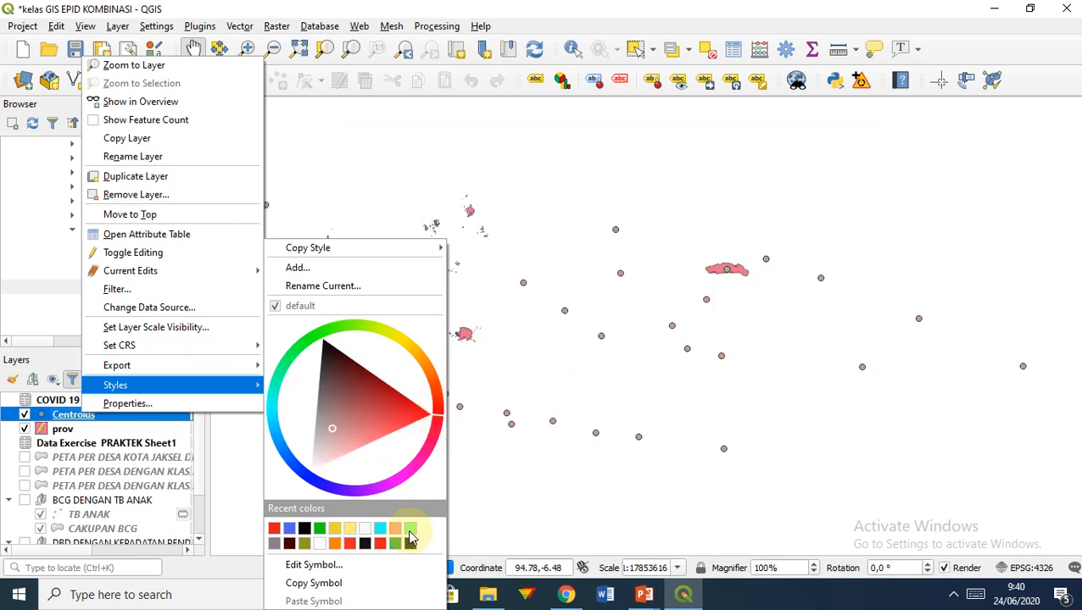
{"action": "key", "text": "Escape"}
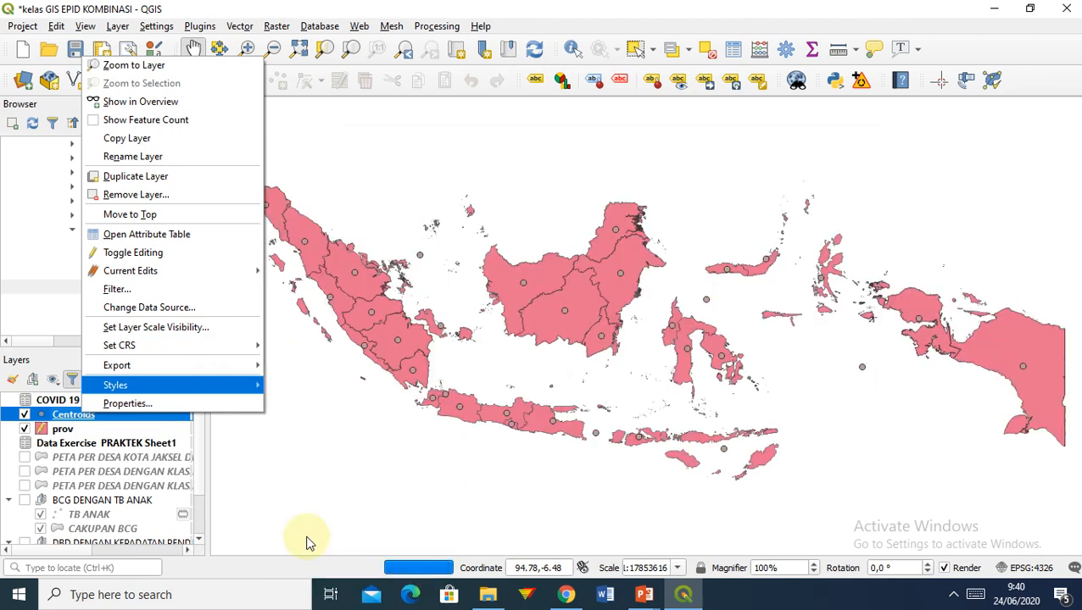
{"action": "left_click", "coordinate": [72, 421]}
Set the Centroids marker color to red in the layer's symbology and apply it to the map
{"action": "right_click", "coordinate": [73, 415]}
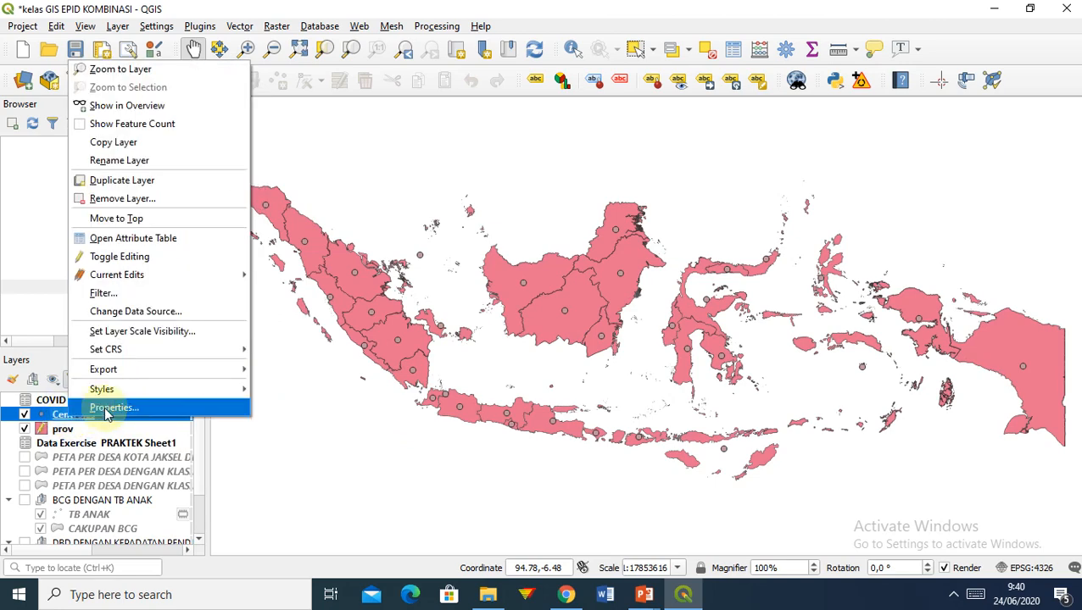
{"action": "left_click", "coordinate": [106, 414]}
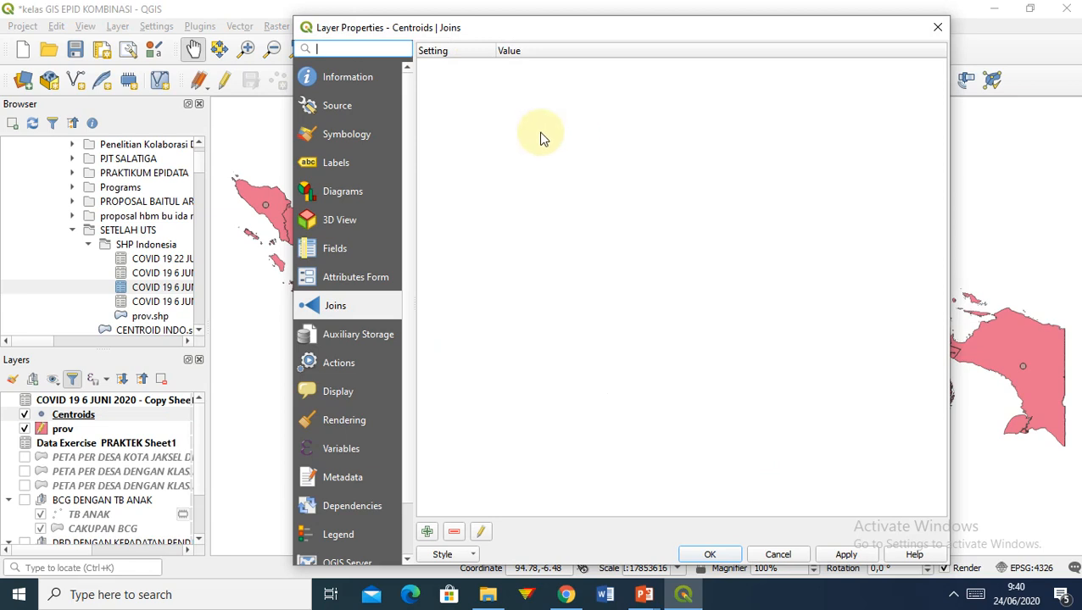
{"action": "left_click", "coordinate": [329, 135]}
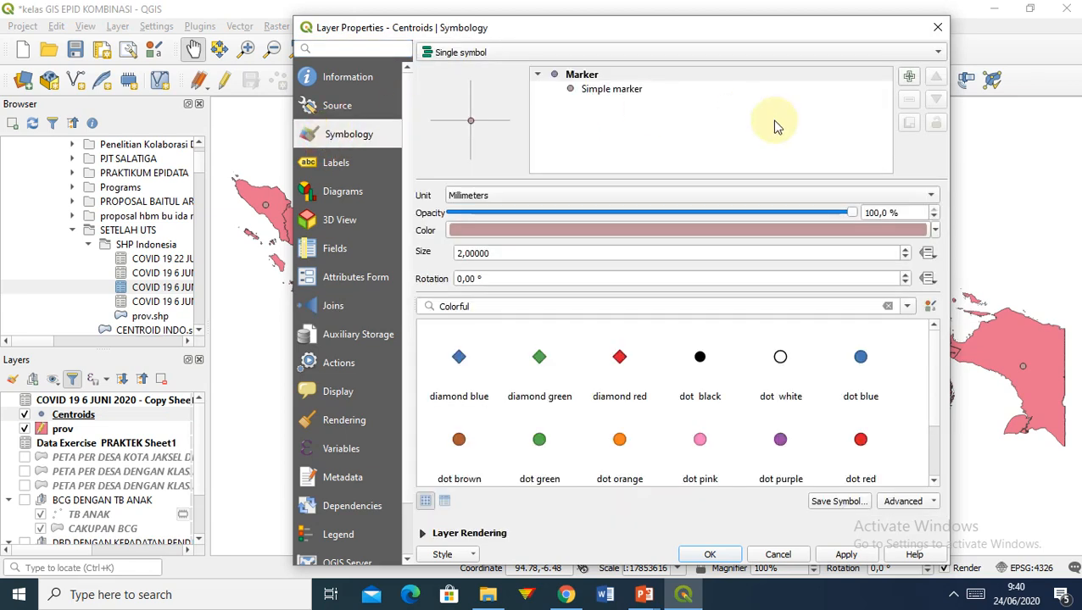
{"action": "left_click", "coordinate": [933, 232]}
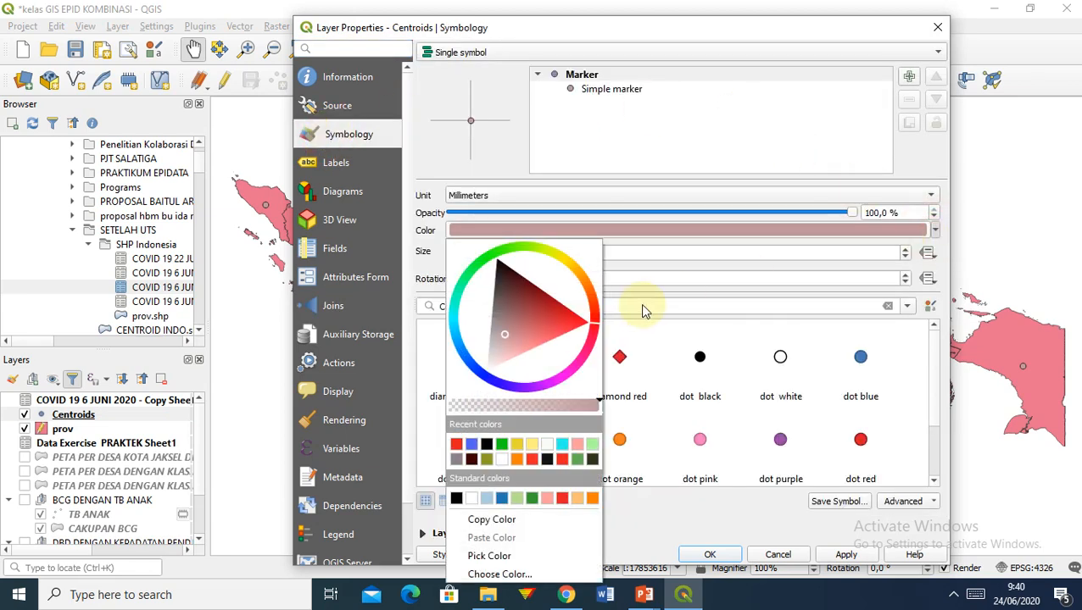
{"action": "left_click", "coordinate": [593, 305]}
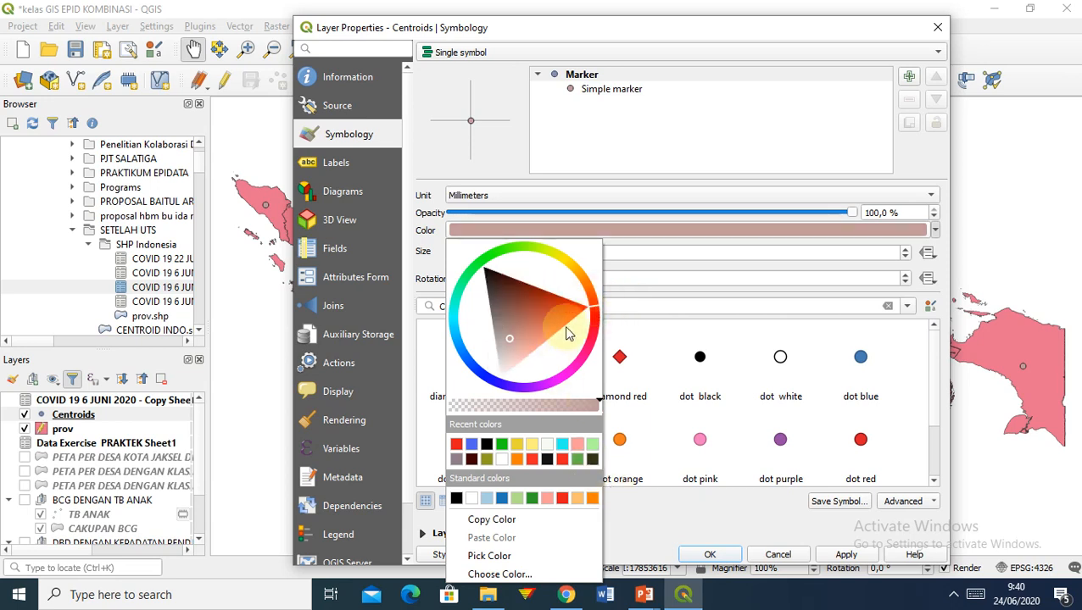
{"action": "left_click", "coordinate": [529, 459]}
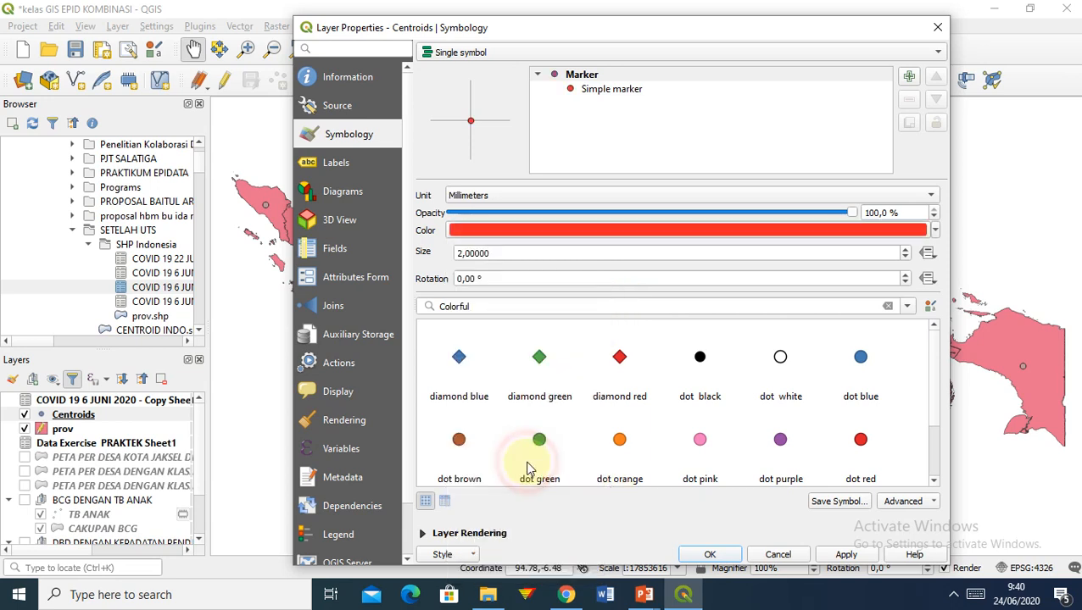
{"action": "left_click", "coordinate": [711, 554]}
{"action": "left_click", "coordinate": [592, 302]}
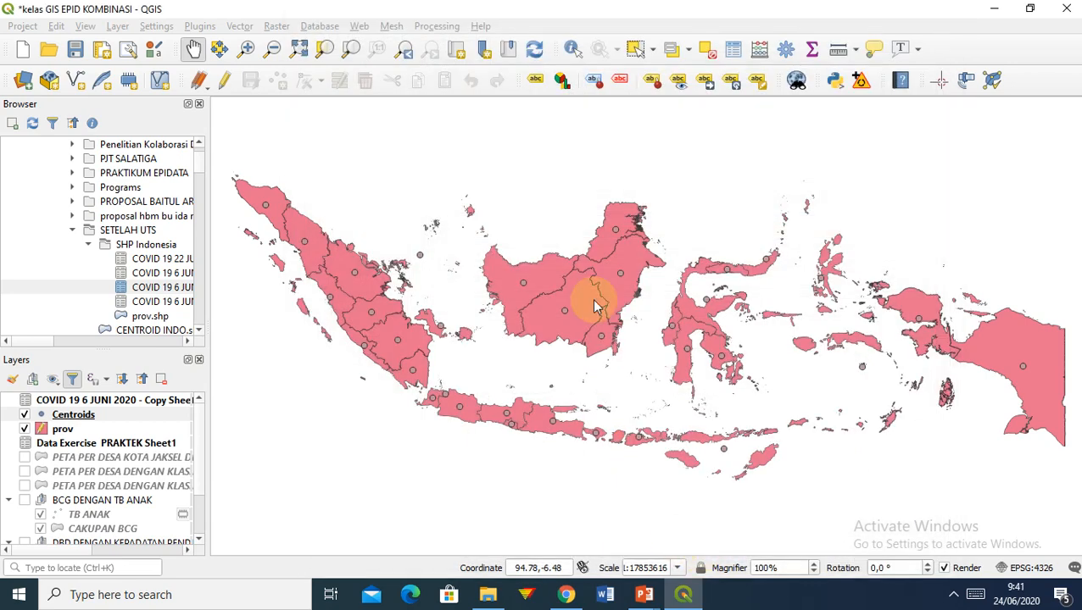
{"action": "left_click", "coordinate": [531, 286]}
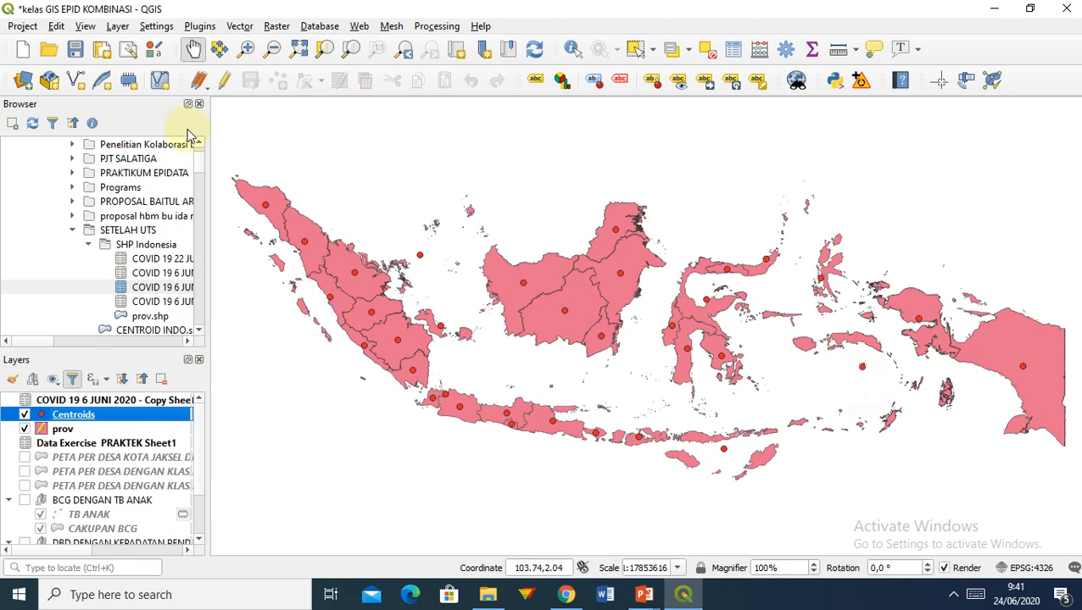
Enable editing on Centroids and, with the Vertex Tool, move the Maluku centroid from the sea onto the large island north of it
{"action": "left_click", "coordinate": [225, 85]}
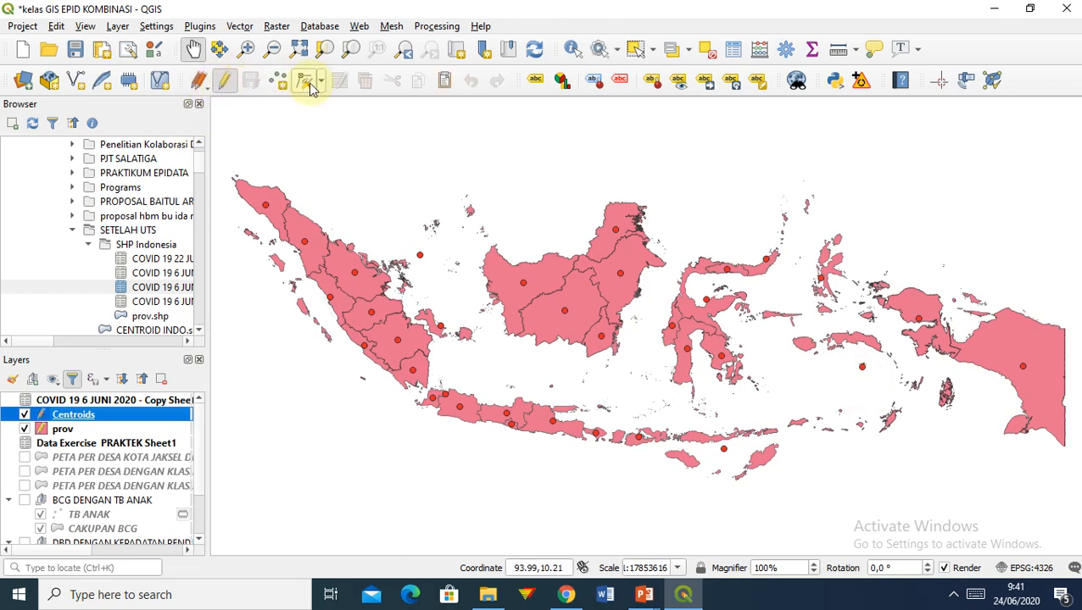
{"action": "left_click", "coordinate": [307, 83]}
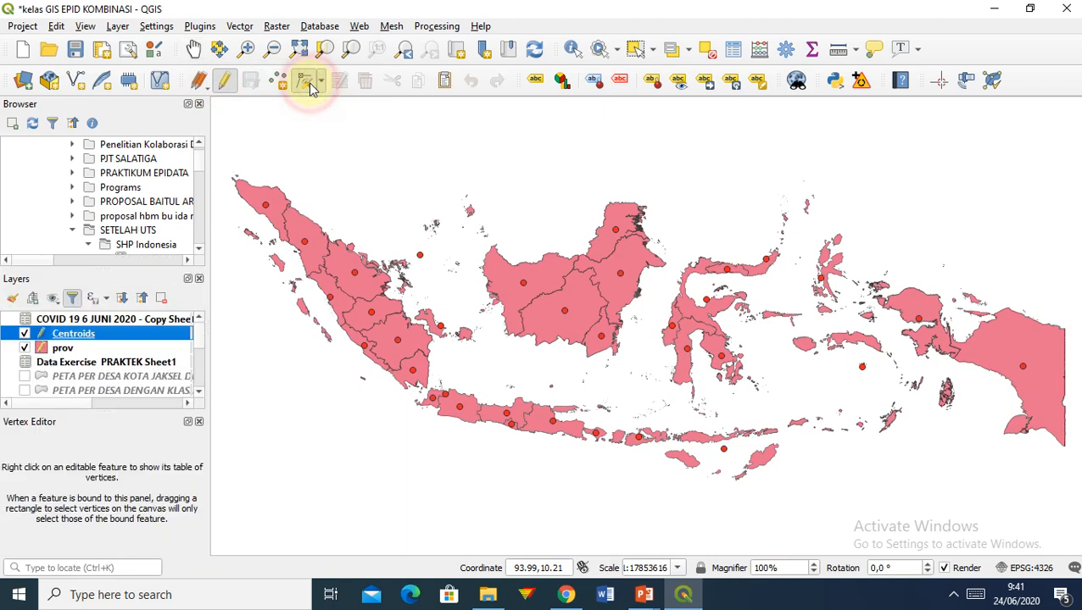
{"action": "left_click", "coordinate": [862, 367]}
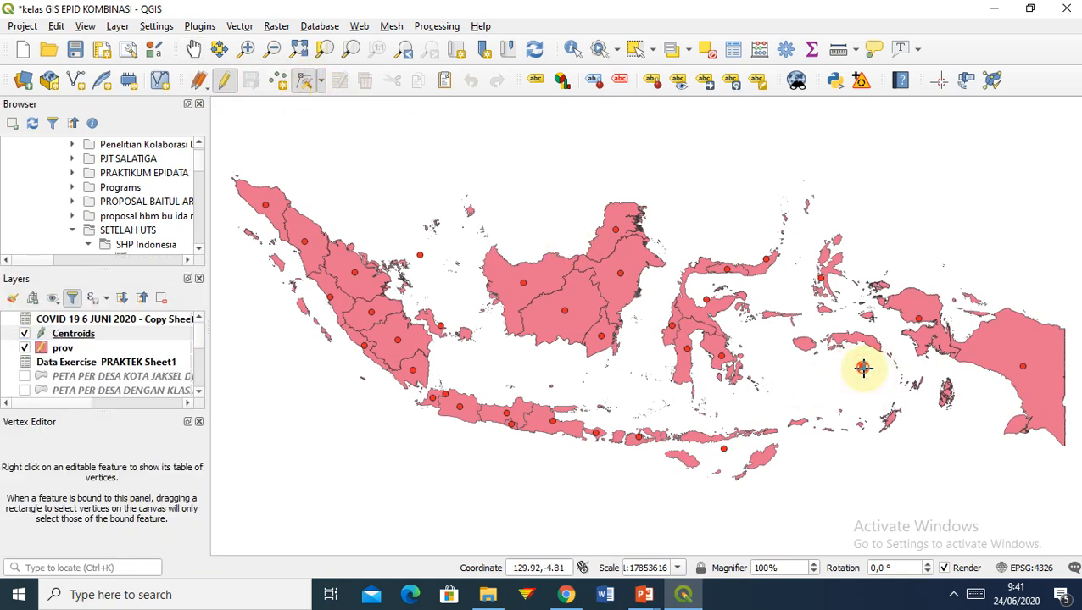
{"action": "left_click", "coordinate": [853, 339]}
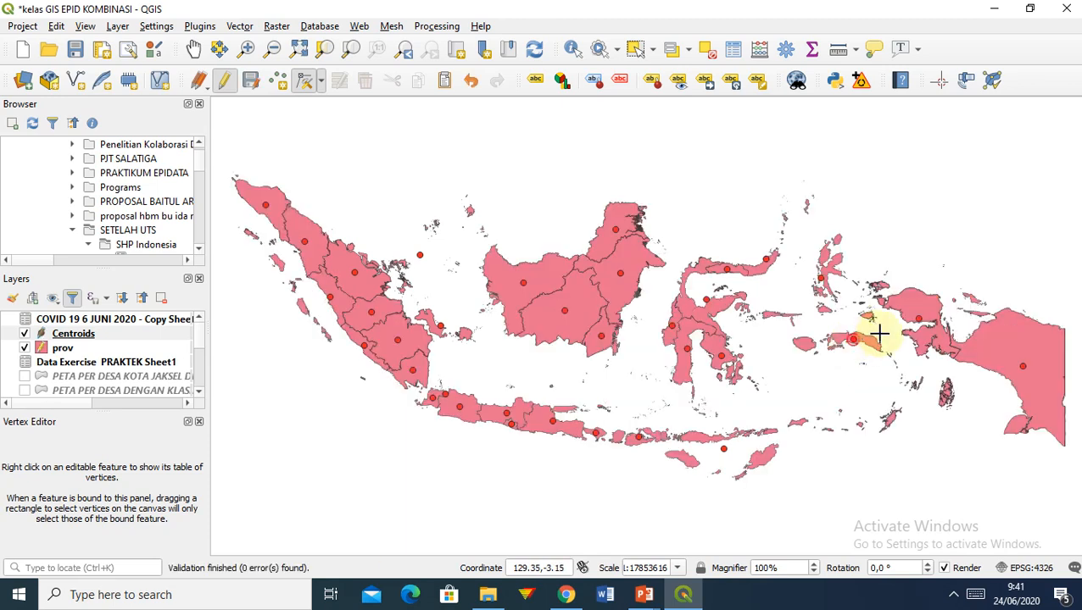
Move the Riau Islands centroid from the open sea east of Sumatra westward onto the nearby island cluster
{"action": "left_click", "coordinate": [419, 254]}
{"action": "left_click", "coordinate": [419, 254]}
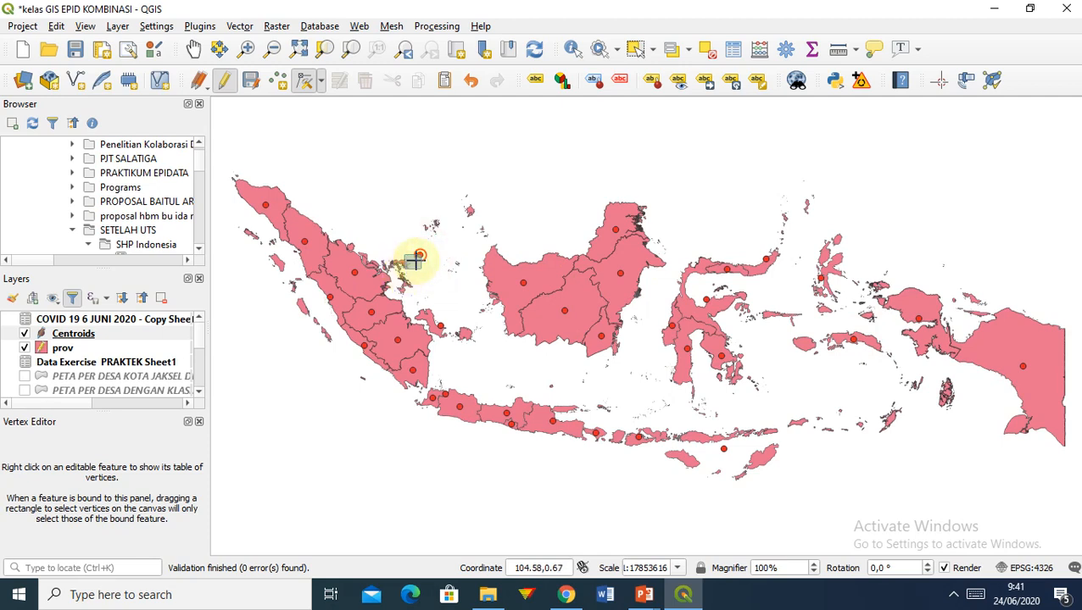
{"action": "left_click", "coordinate": [419, 254]}
{"action": "left_click", "coordinate": [422, 254]}
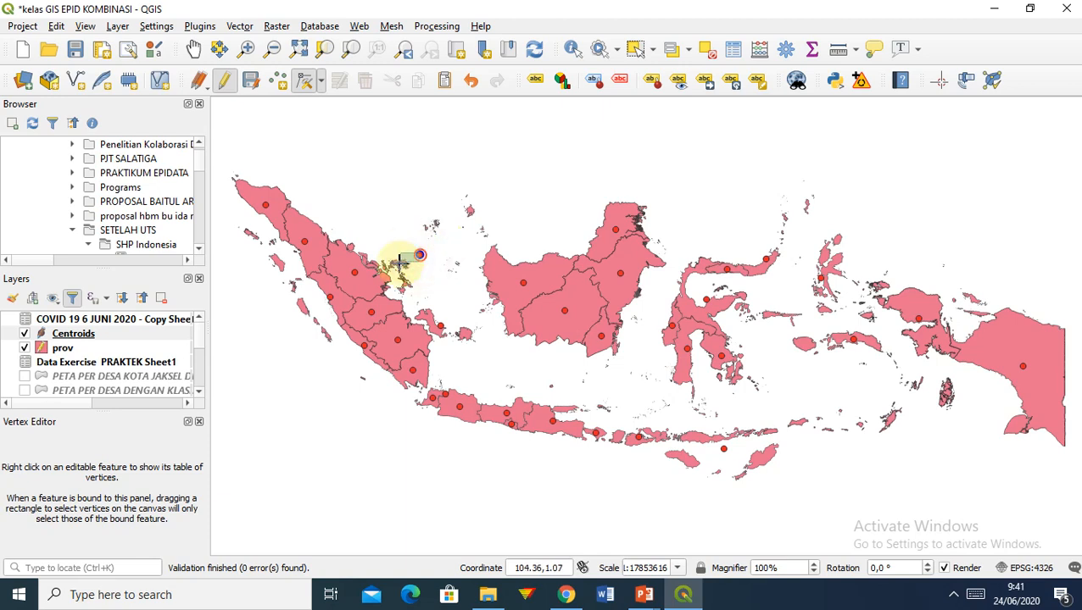
{"action": "left_click", "coordinate": [303, 82]}
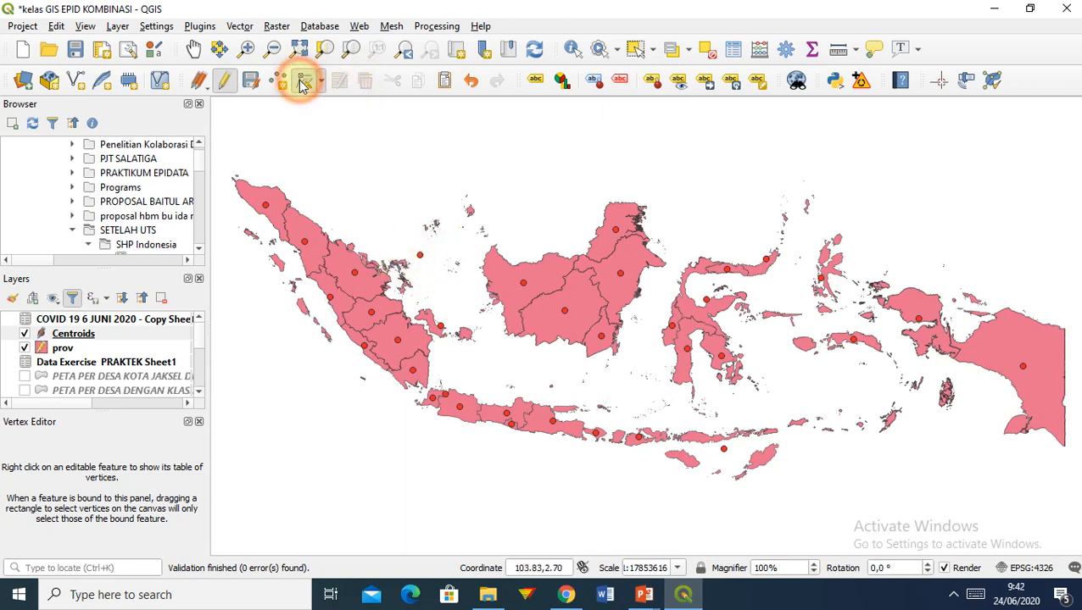
{"action": "left_click", "coordinate": [421, 251]}
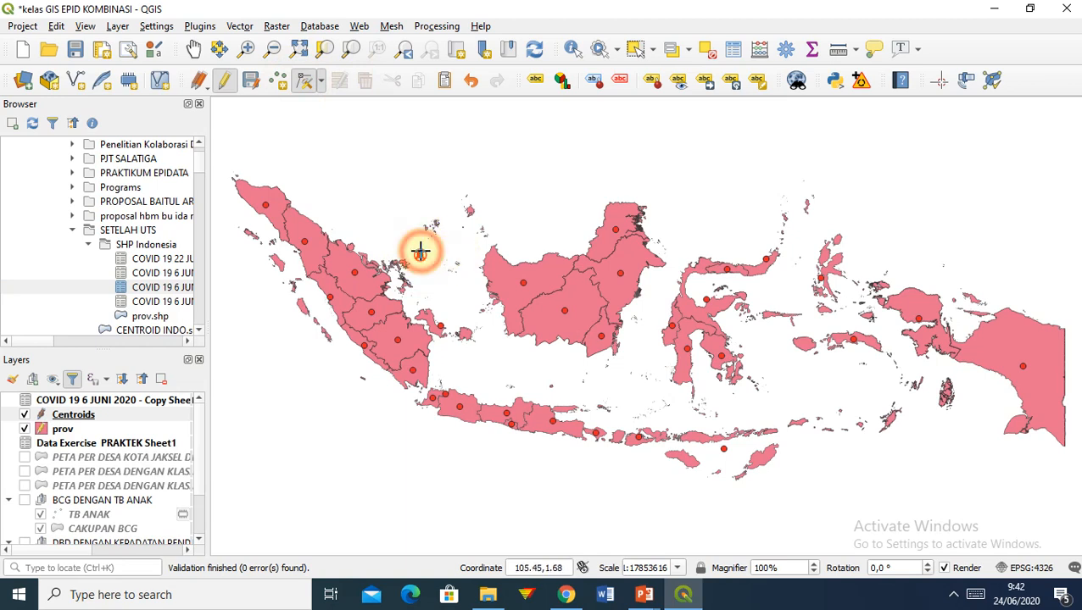
{"action": "left_click", "coordinate": [401, 261]}
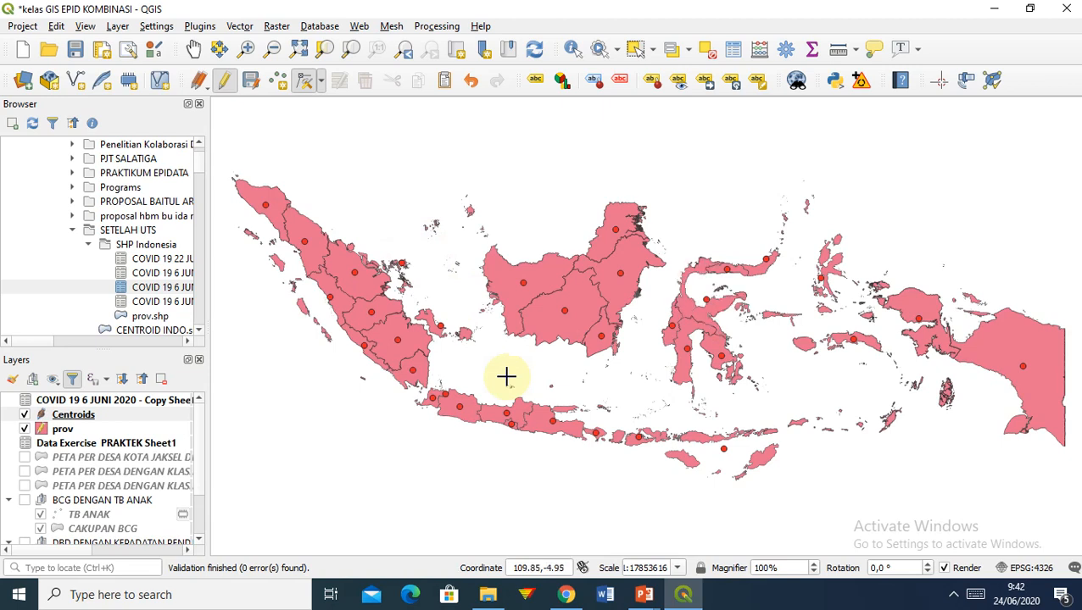
Move the West Papua centroid slightly north, into the middle of the large northern landmass of that province
{"action": "left_click", "coordinate": [440, 326]}
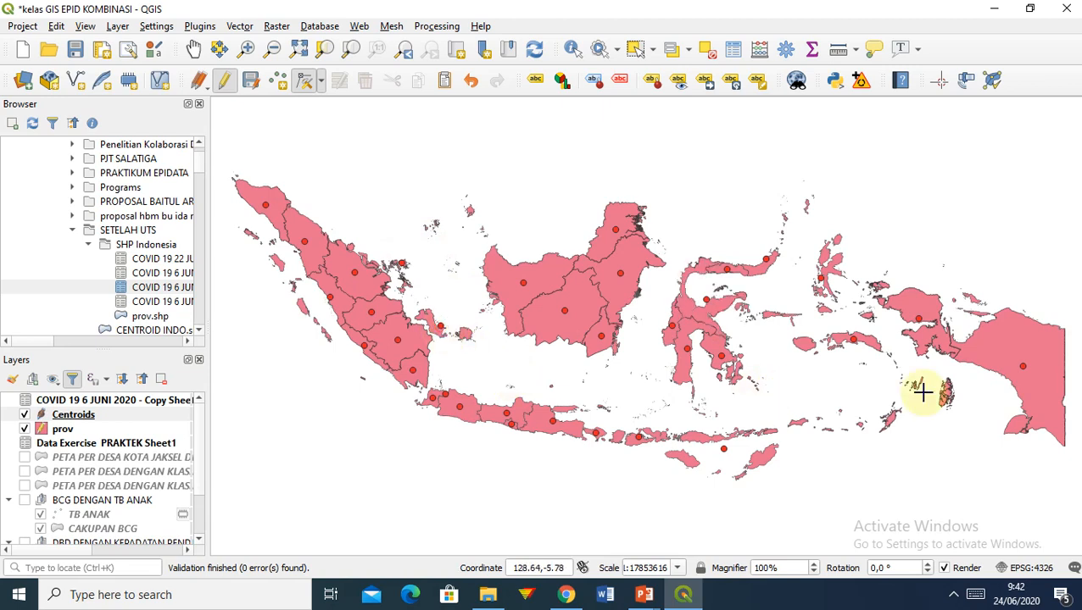
{"action": "left_click", "coordinate": [919, 320]}
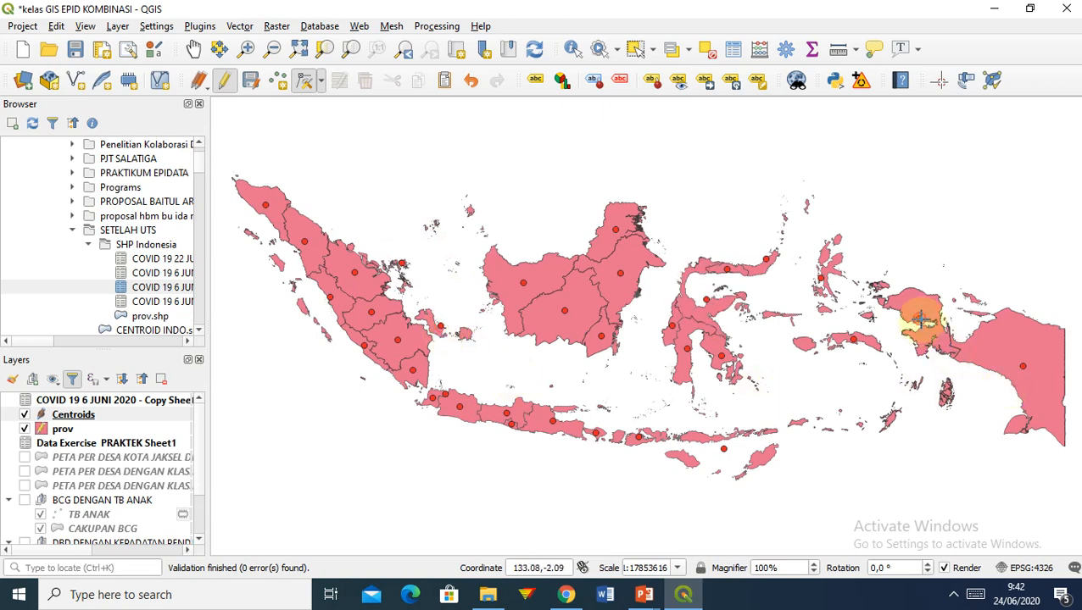
{"action": "left_click", "coordinate": [920, 303]}
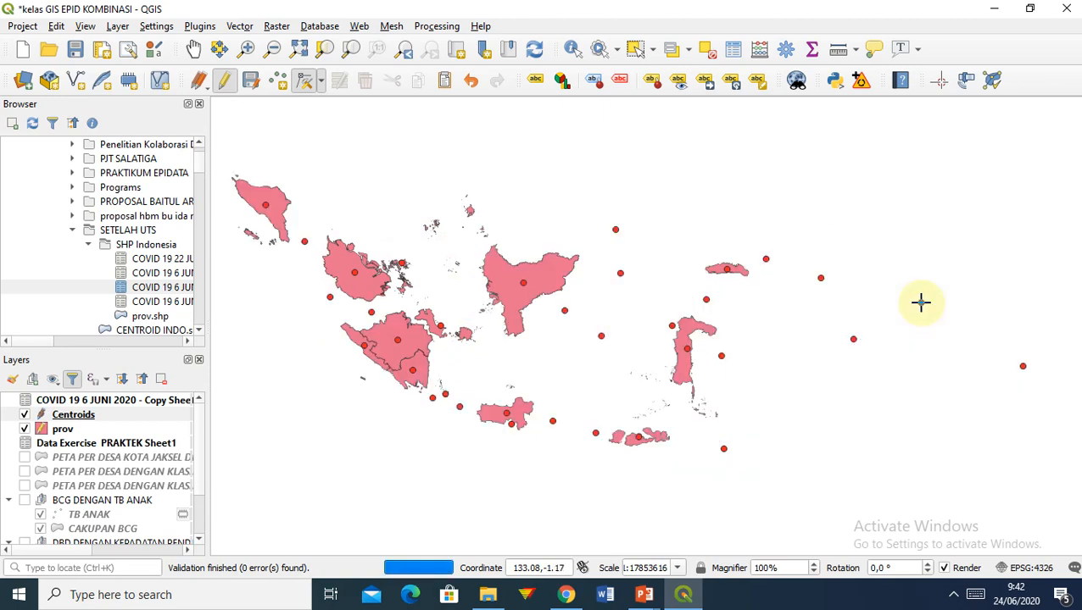
Move the Central Sulawesi centroid from the gulf southeast onto the nearby land and save the edits to Centroids
{"action": "left_click", "coordinate": [666, 308]}
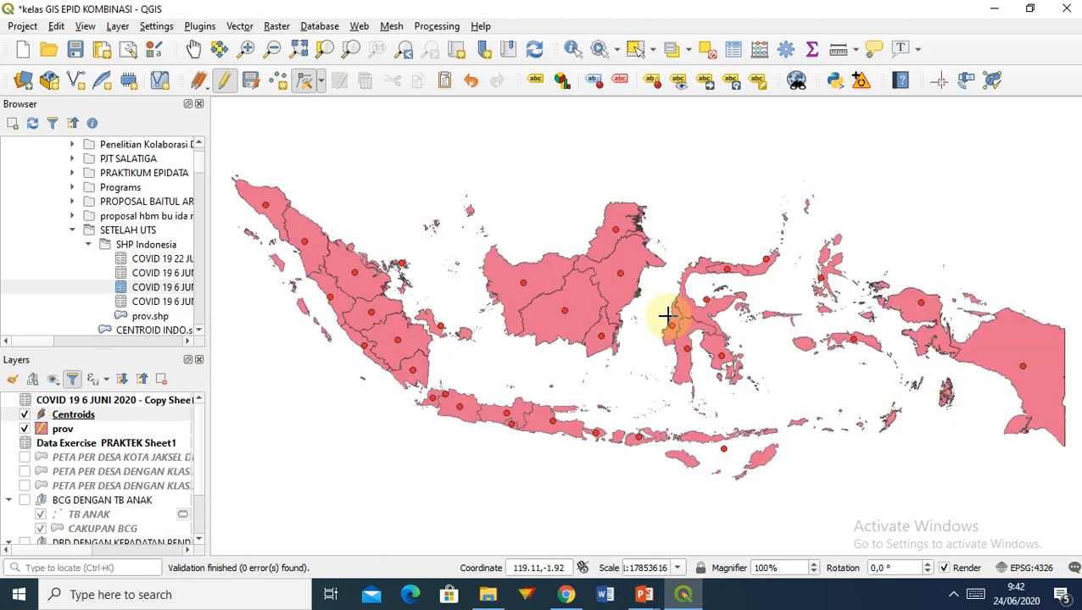
{"action": "left_click", "coordinate": [700, 290]}
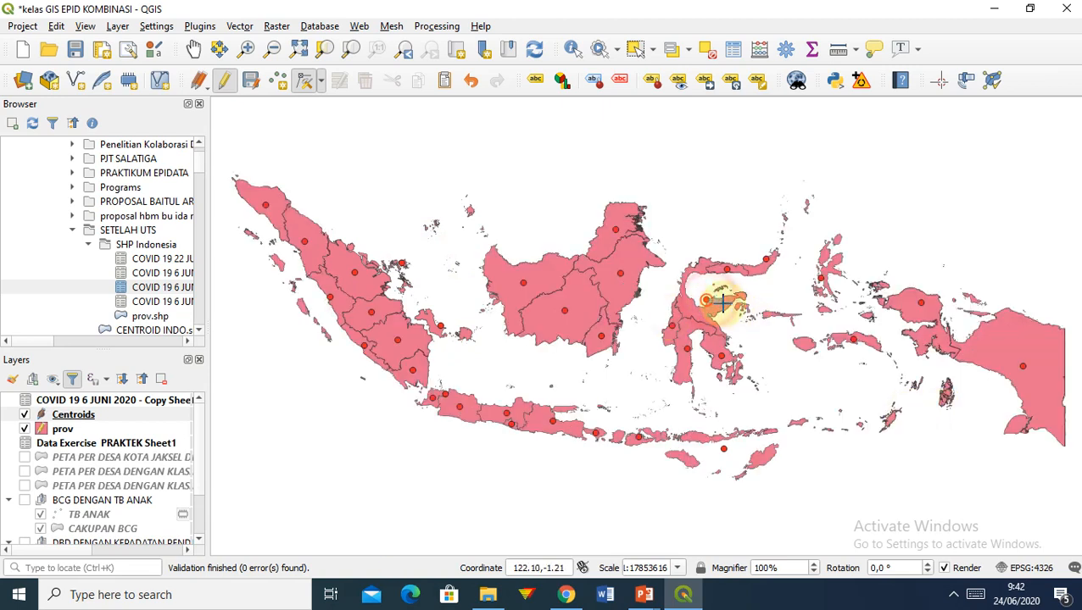
{"action": "left_click", "coordinate": [705, 301]}
{"action": "left_click", "coordinate": [703, 302]}
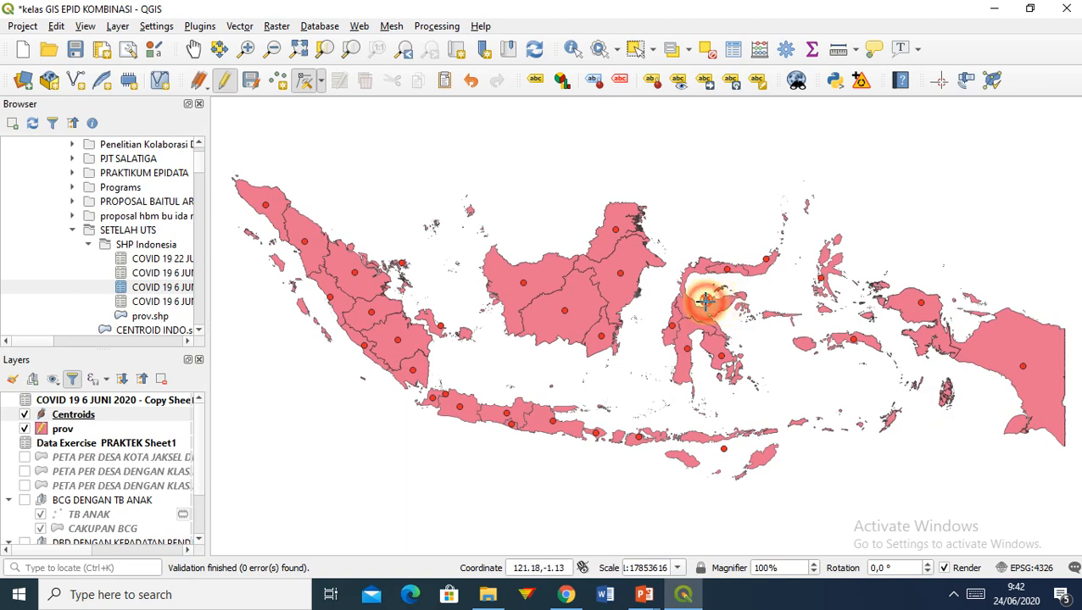
{"action": "left_click", "coordinate": [711, 306]}
{"action": "left_click", "coordinate": [801, 329]}
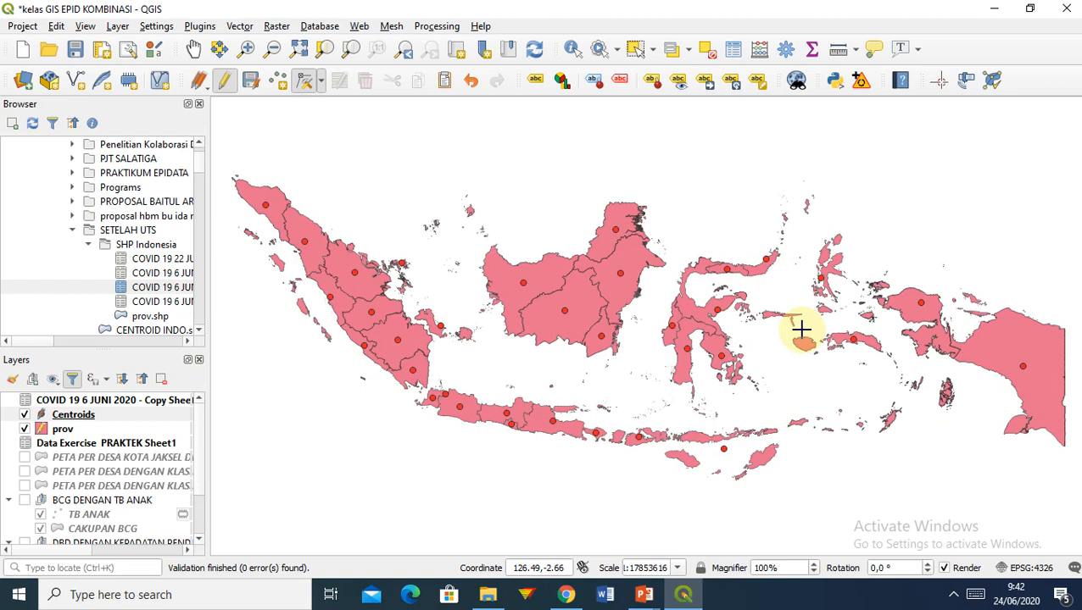
{"action": "left_click", "coordinate": [225, 82]}
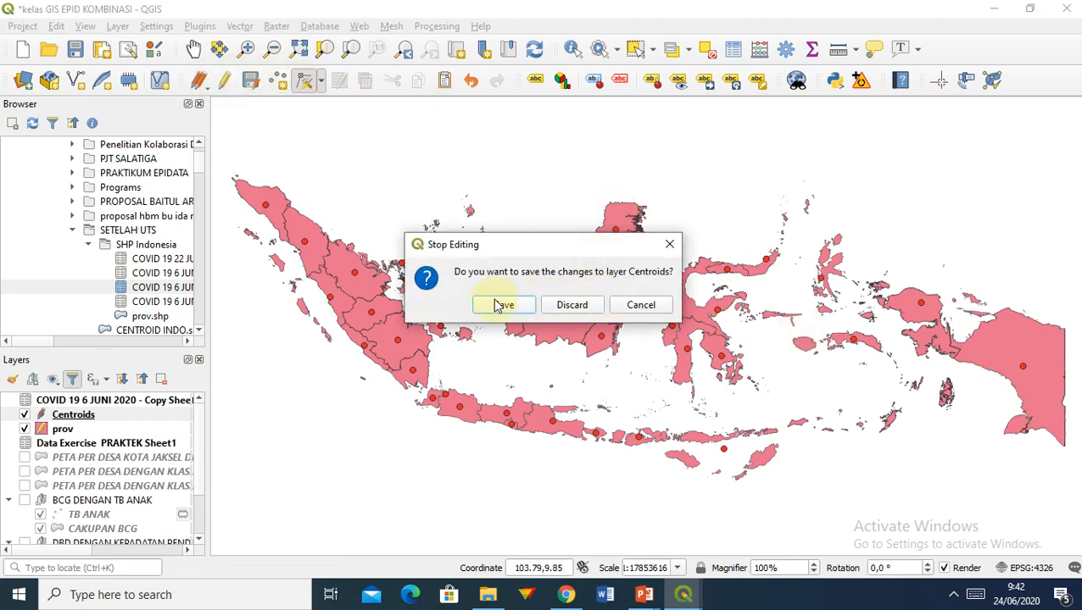
{"action": "left_click", "coordinate": [501, 305]}
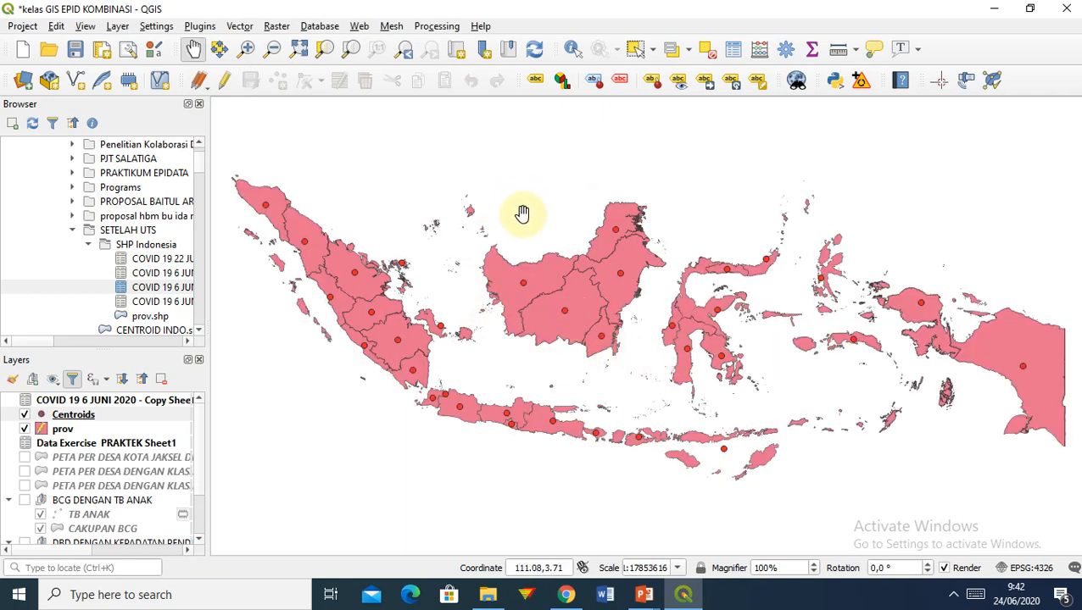
Reopen Centroids for editing, move the East Nusa Tenggara centroid from the sea northwest onto the long island, and save the edits
{"action": "left_click_drag", "start_coordinate": [522, 212], "coordinate": [712, 326]}
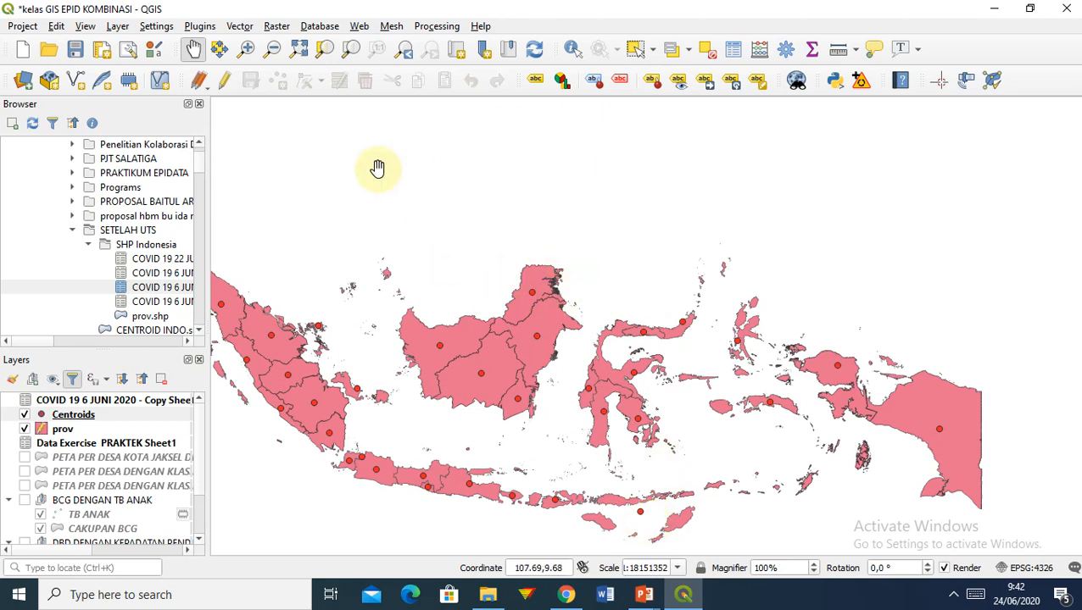
{"action": "left_click", "coordinate": [221, 82]}
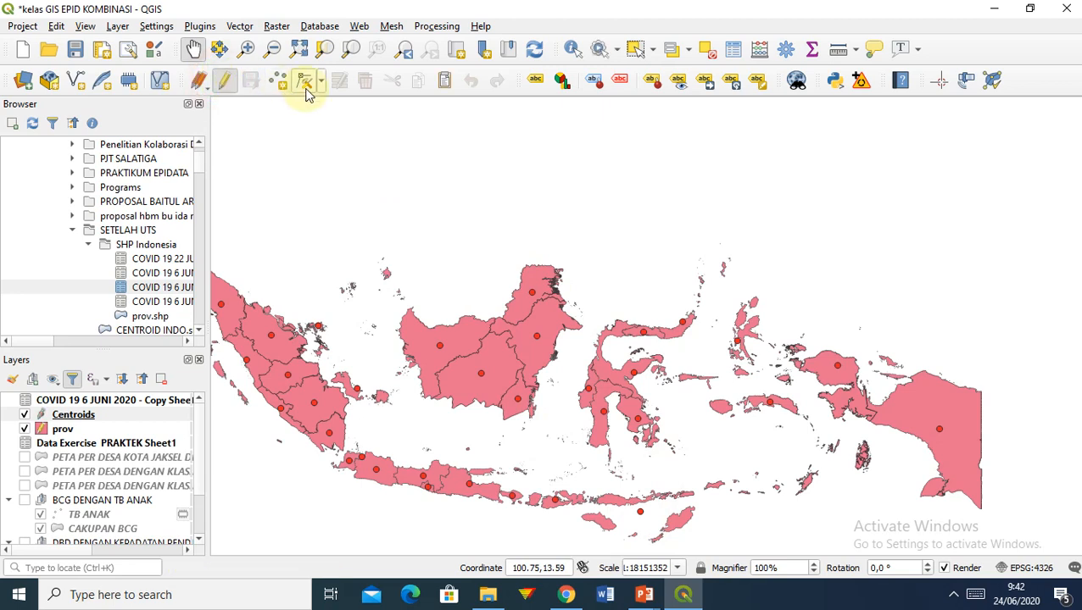
{"action": "left_click", "coordinate": [304, 83]}
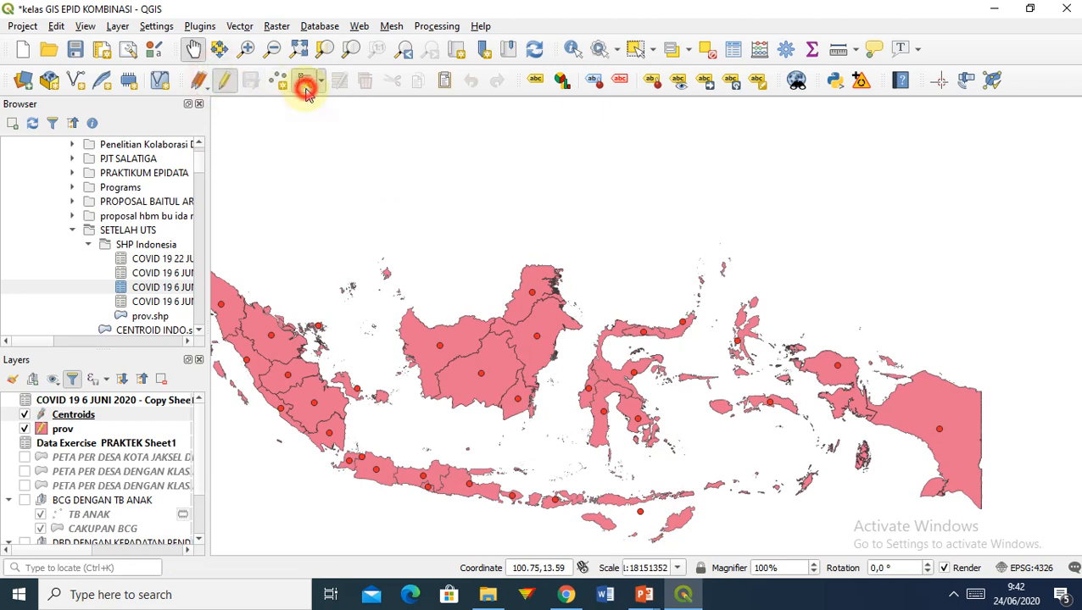
{"action": "left_click", "coordinate": [640, 511]}
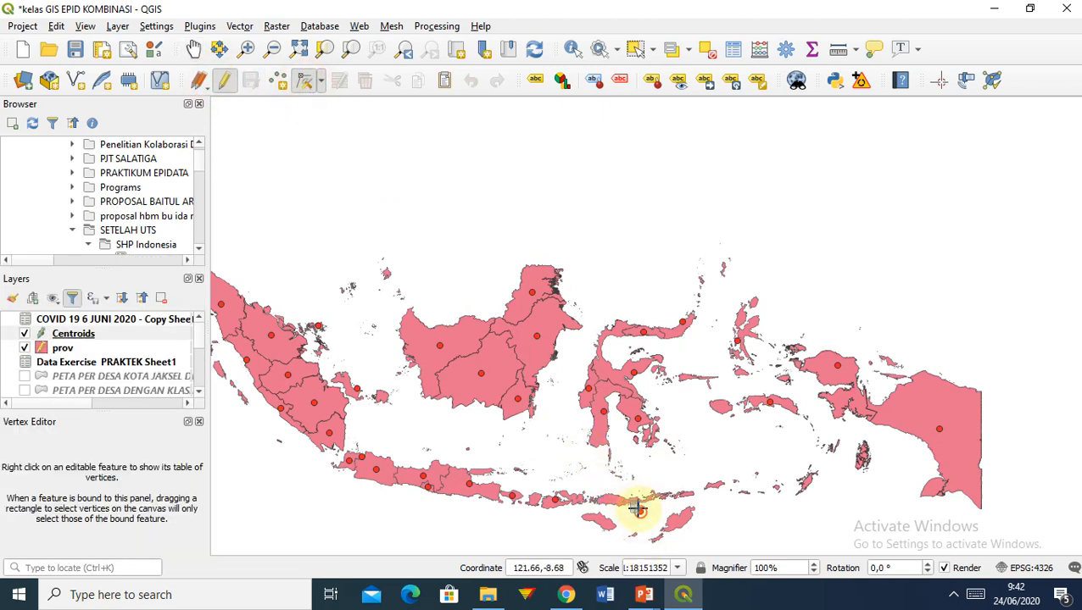
{"action": "left_click", "coordinate": [640, 511]}
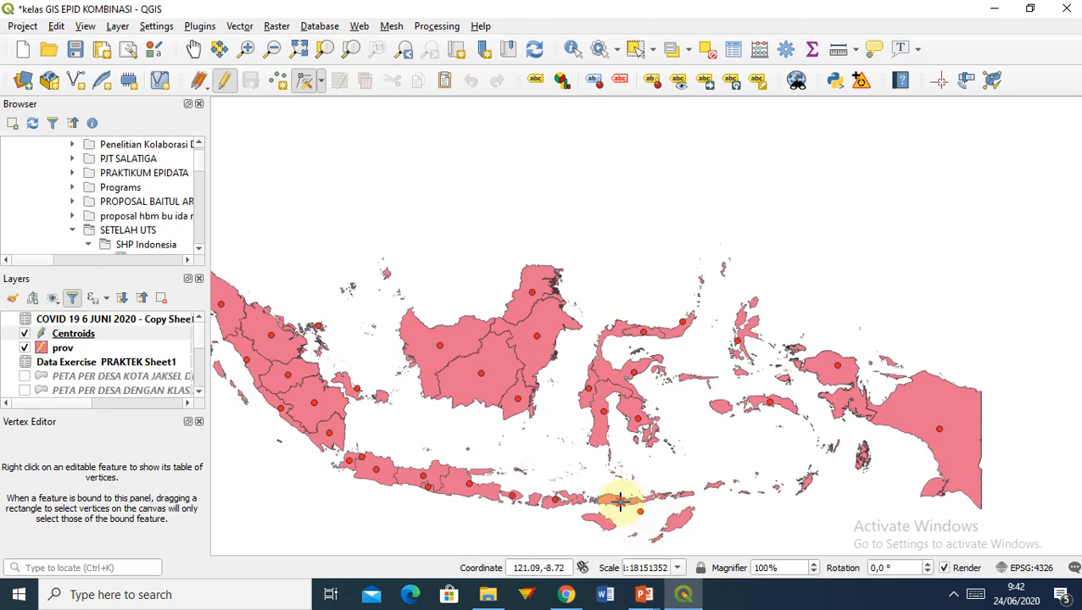
{"action": "left_click", "coordinate": [618, 500]}
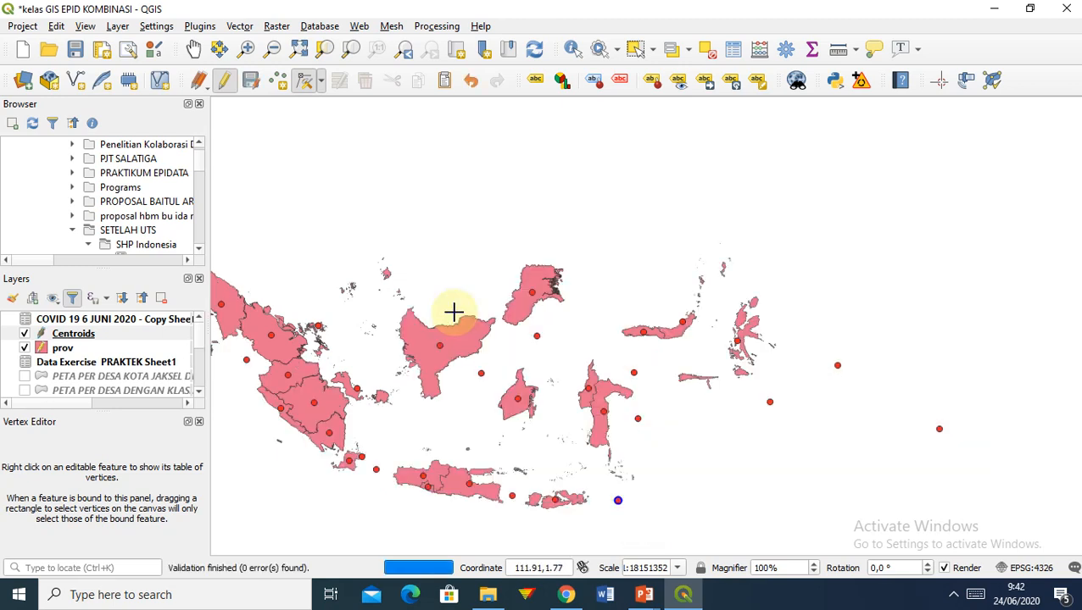
{"action": "left_click", "coordinate": [225, 85]}
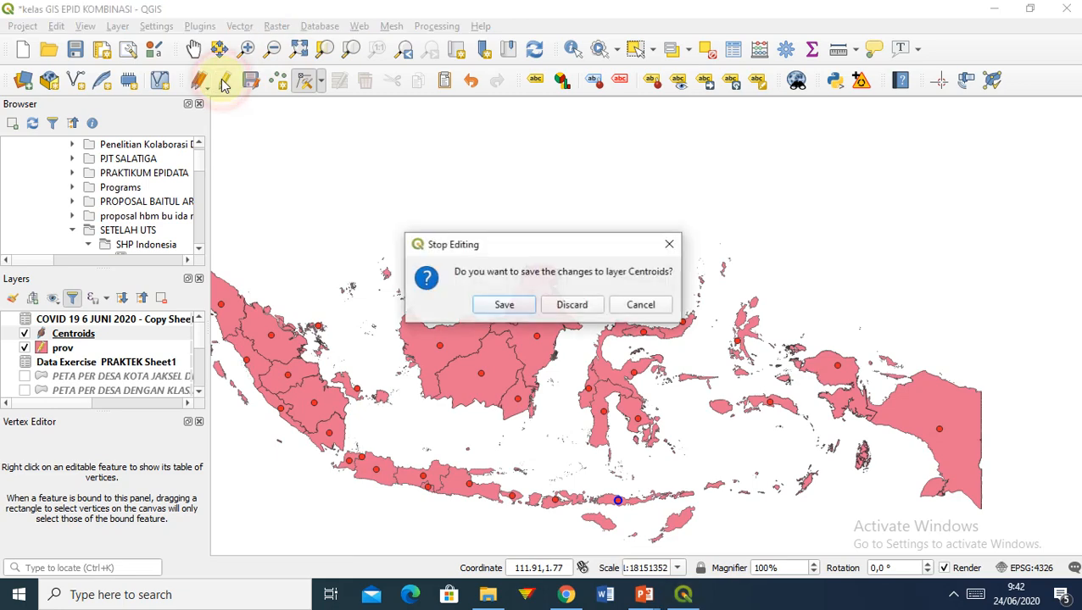
{"action": "left_click", "coordinate": [507, 307]}
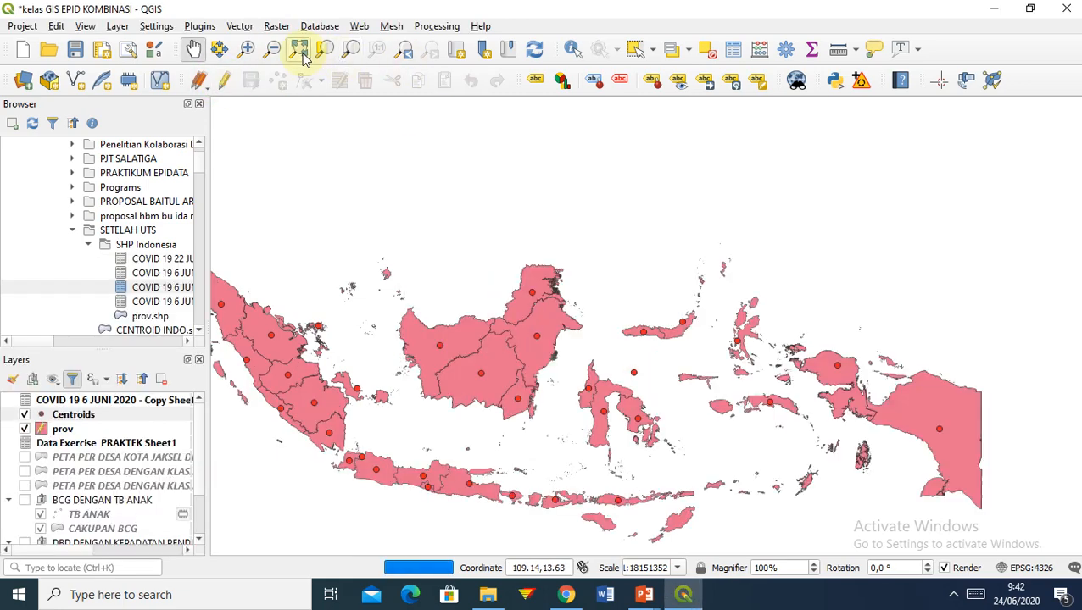
Style the Centroids layer with Graduated symbology based on the COVID 19 field, using Size as the method
{"action": "left_click_drag", "start_coordinate": [348, 301], "coordinate": [432, 238]}
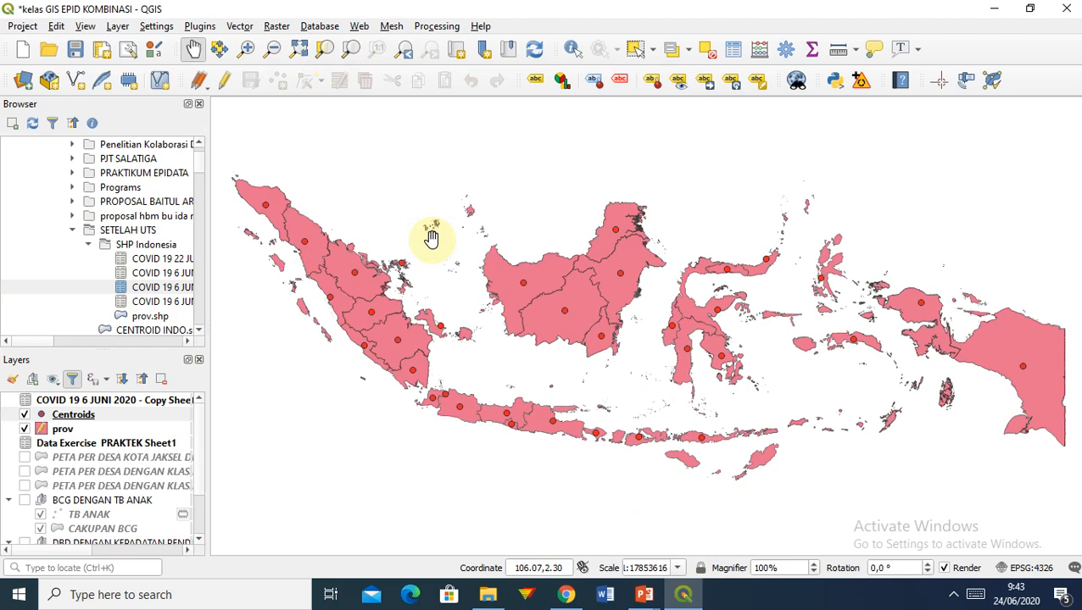
{"action": "left_click", "coordinate": [59, 430]}
{"action": "left_click", "coordinate": [60, 415]}
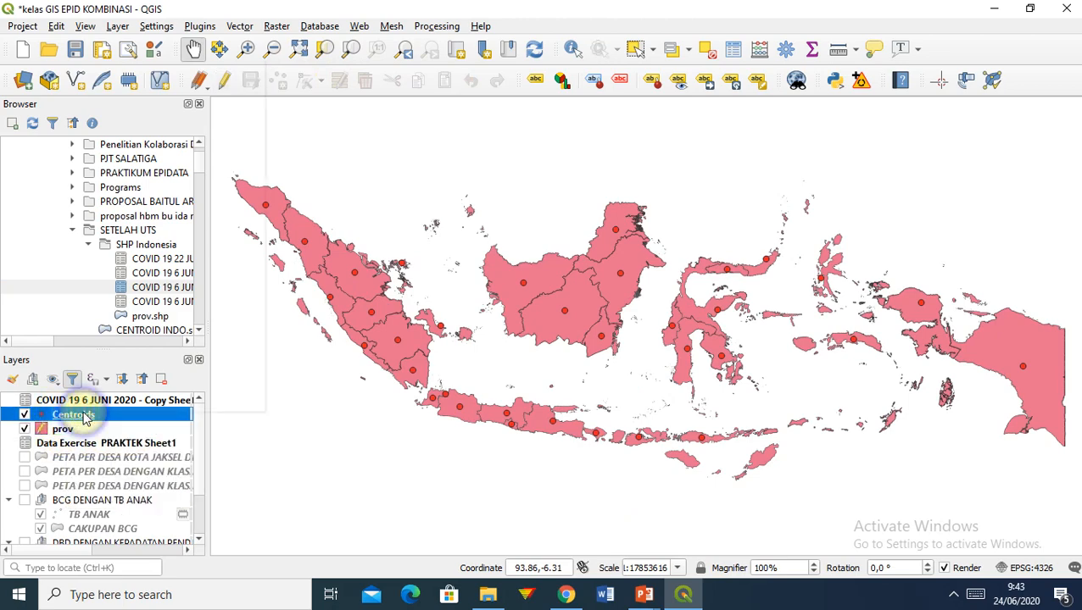
{"action": "right_click", "coordinate": [85, 416]}
{"action": "left_click", "coordinate": [122, 411]}
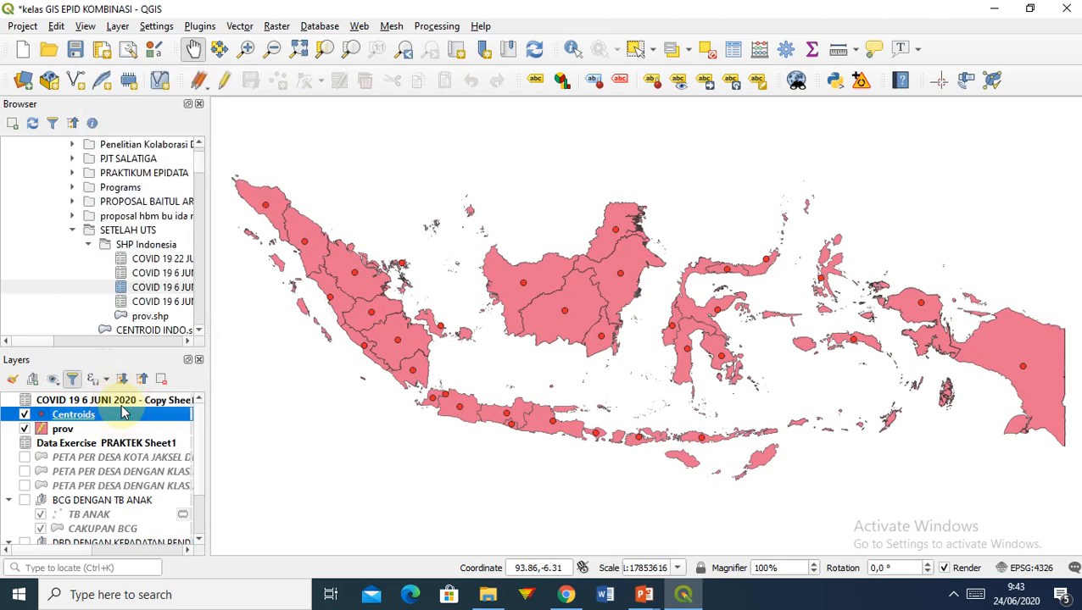
{"action": "double_click", "coordinate": [121, 411]}
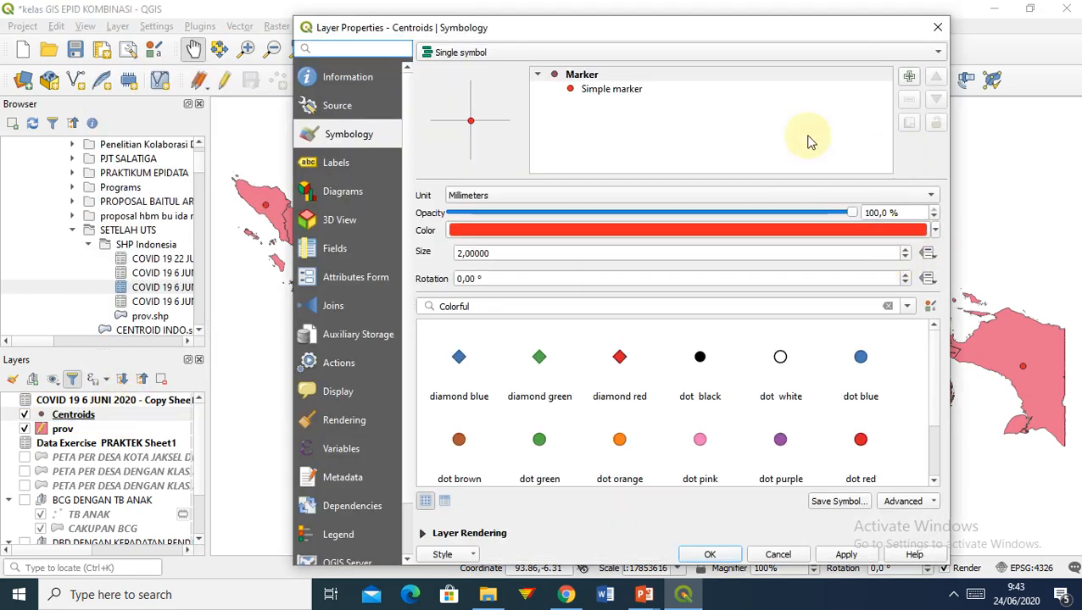
{"action": "left_click", "coordinate": [520, 55]}
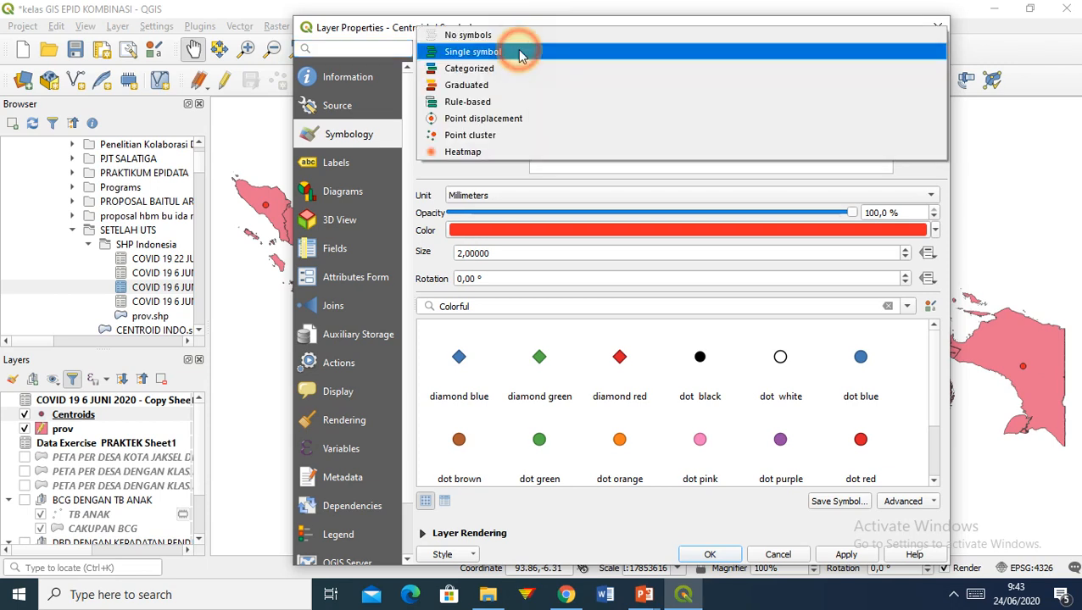
{"action": "left_click", "coordinate": [494, 88]}
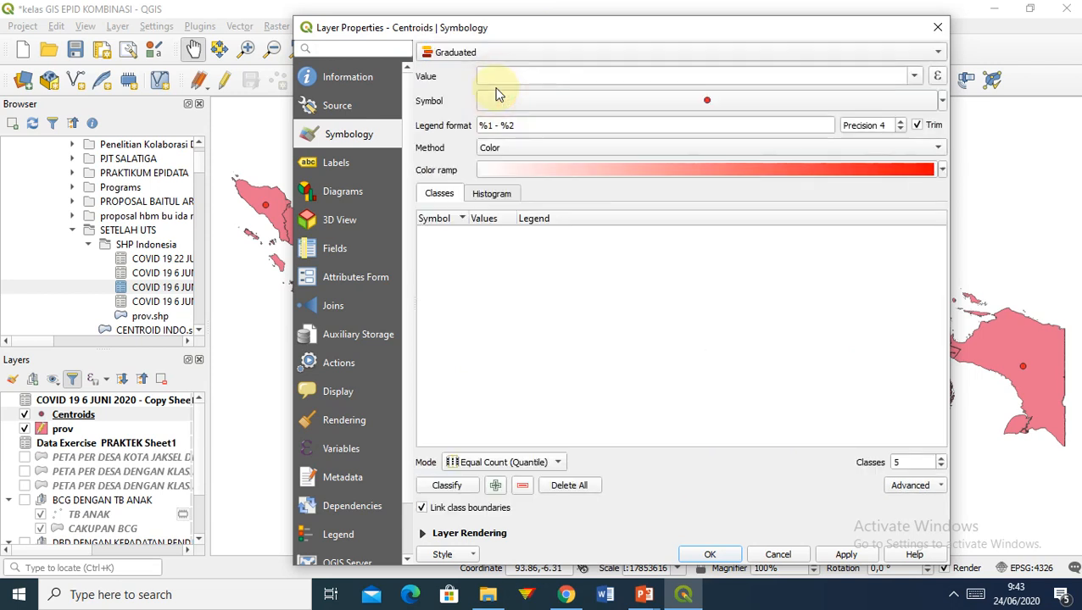
{"action": "left_click", "coordinate": [915, 77]}
{"action": "left_click", "coordinate": [895, 112]}
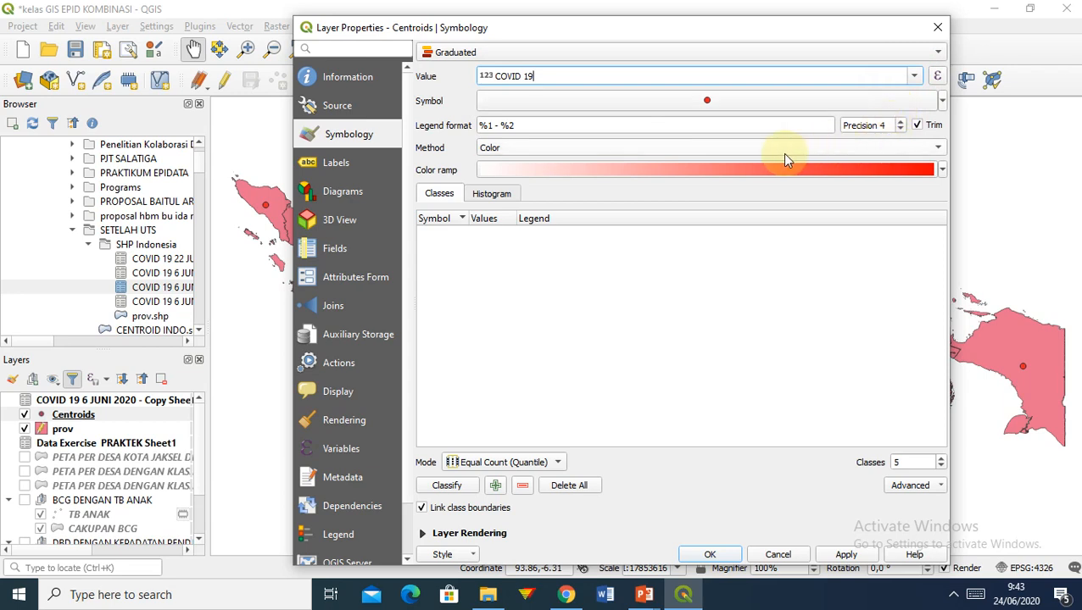
{"action": "left_click", "coordinate": [921, 155]}
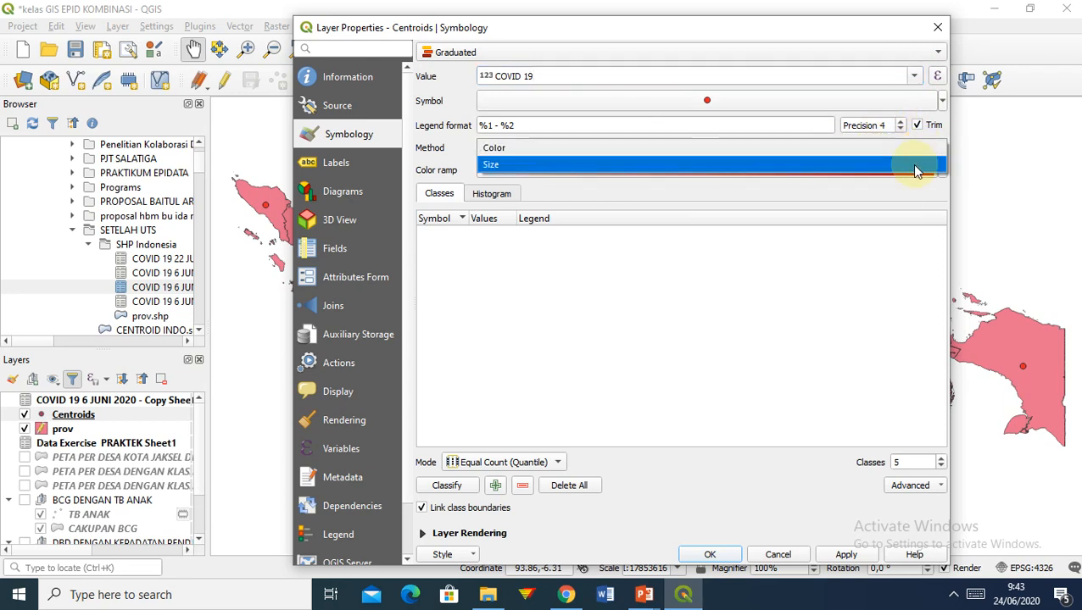
{"action": "left_click", "coordinate": [911, 165]}
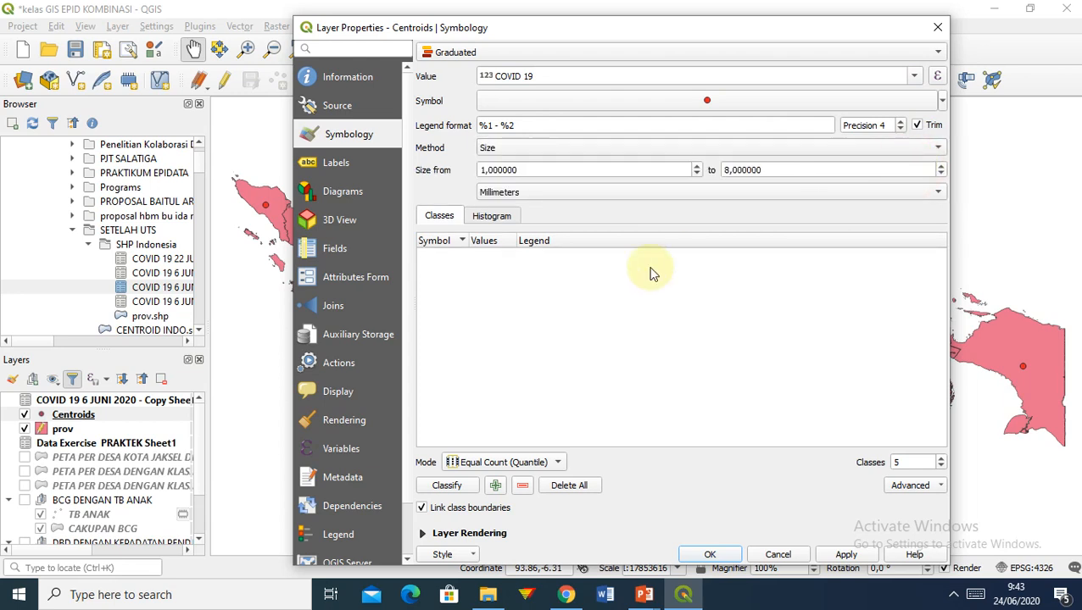
Try classifying the COVID 19 values into 10 Equal Count (Quantile) classes
{"action": "left_click", "coordinate": [939, 459]}
{"action": "left_click", "coordinate": [940, 459]}
{"action": "left_click", "coordinate": [939, 459]}
{"action": "left_click", "coordinate": [939, 459]}
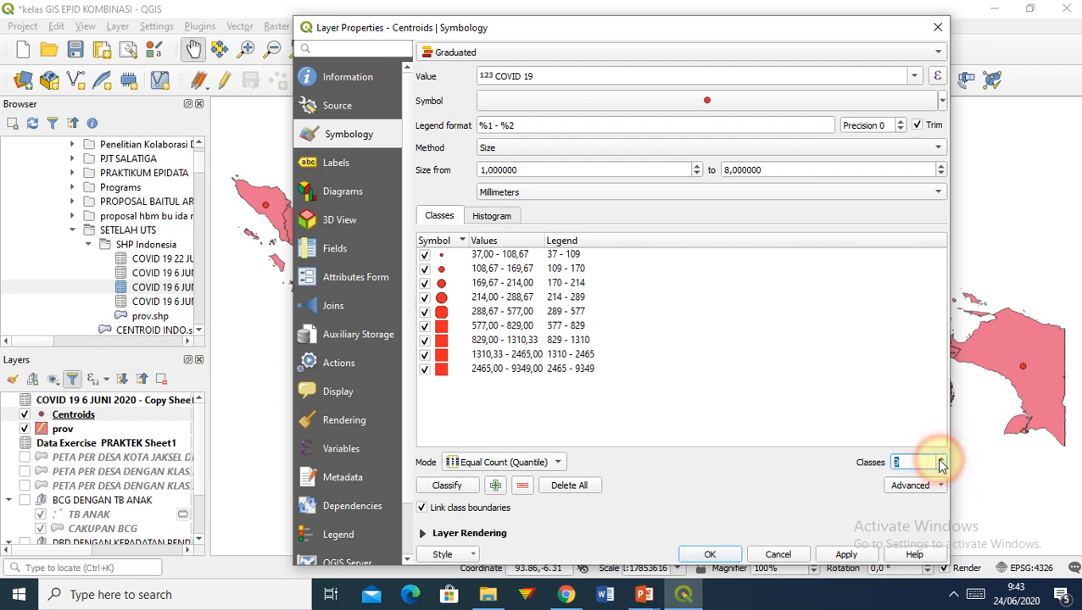
{"action": "left_click", "coordinate": [939, 459]}
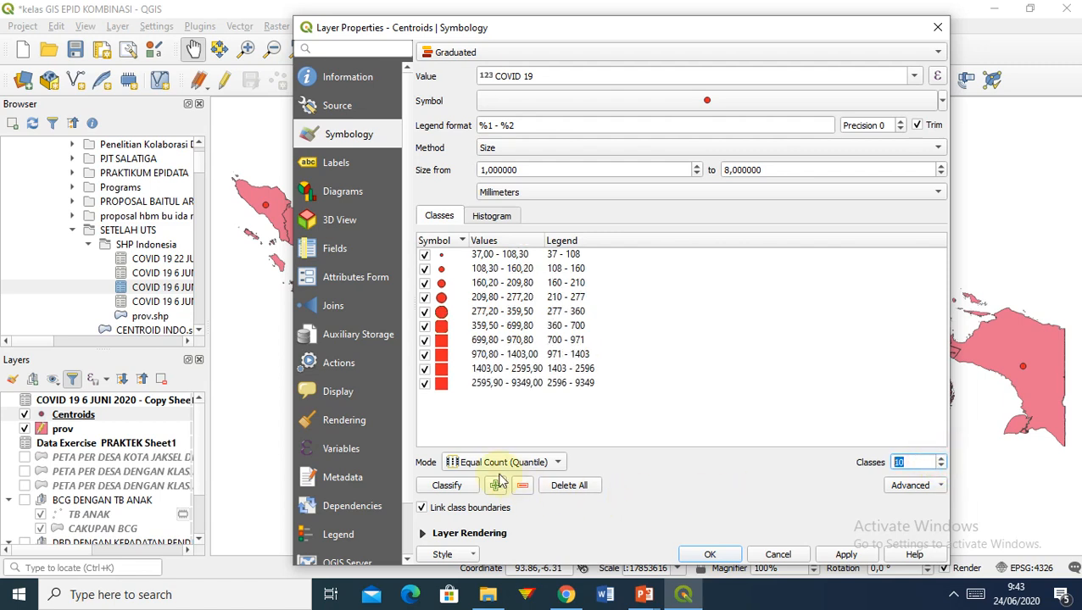
Reduce the Centroids classification to 6 Equal Count (Quantile) classes and apply the graduated symbol sizes to the map
{"action": "left_click", "coordinate": [941, 467]}
{"action": "left_click", "coordinate": [941, 467]}
{"action": "left_click", "coordinate": [941, 467]}
{"action": "left_click", "coordinate": [941, 467]}
{"action": "left_click", "coordinate": [942, 467]}
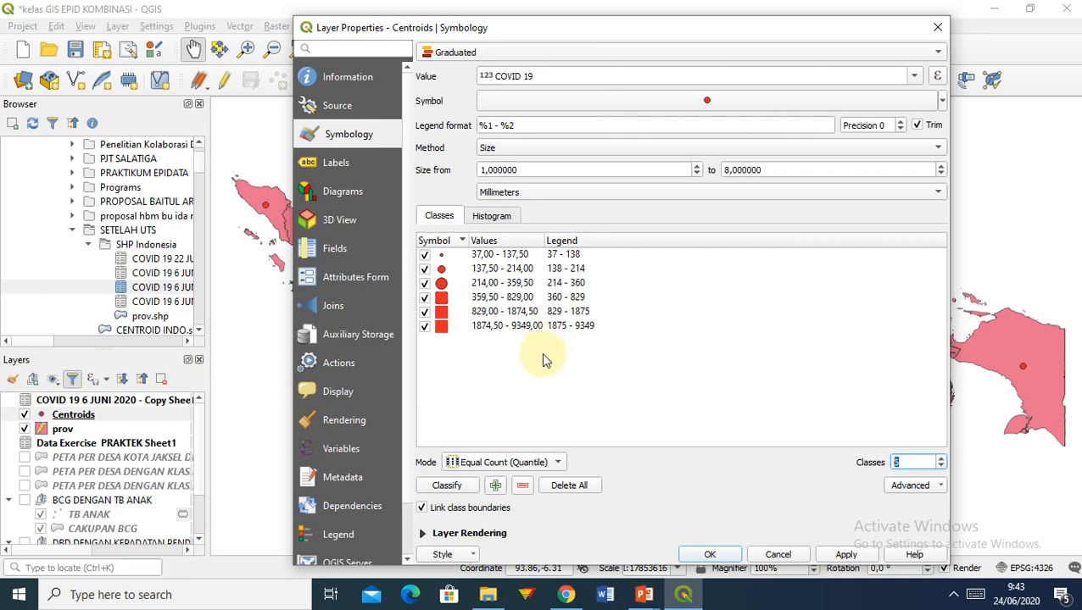
{"action": "left_click", "coordinate": [709, 556]}
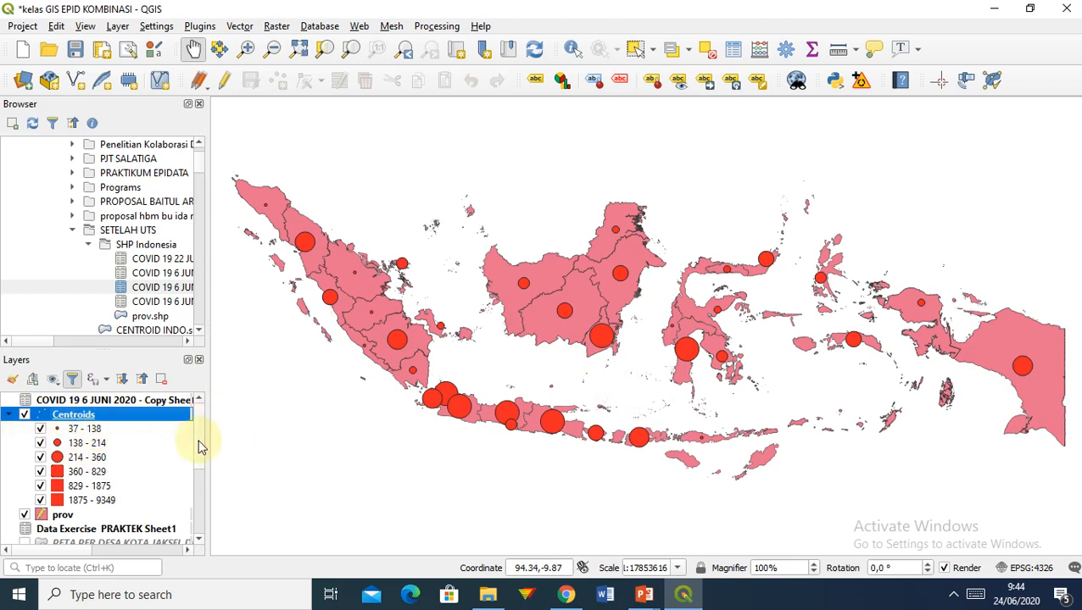
Change the prov layer's fill to the near-white recent color and apply it to the map
{"action": "left_click", "coordinate": [61, 515]}
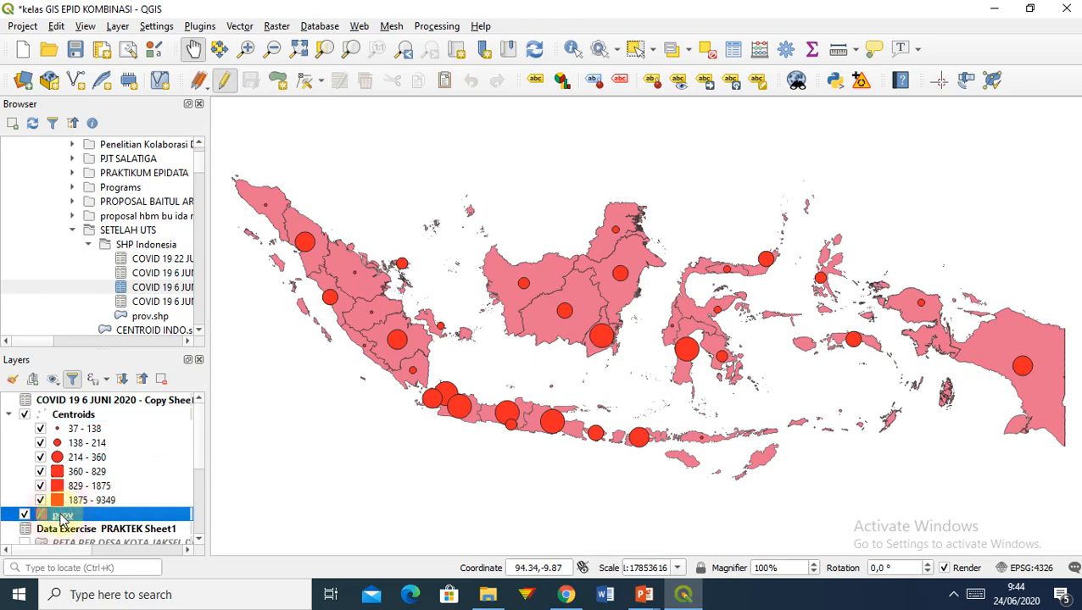
{"action": "right_click", "coordinate": [61, 518]}
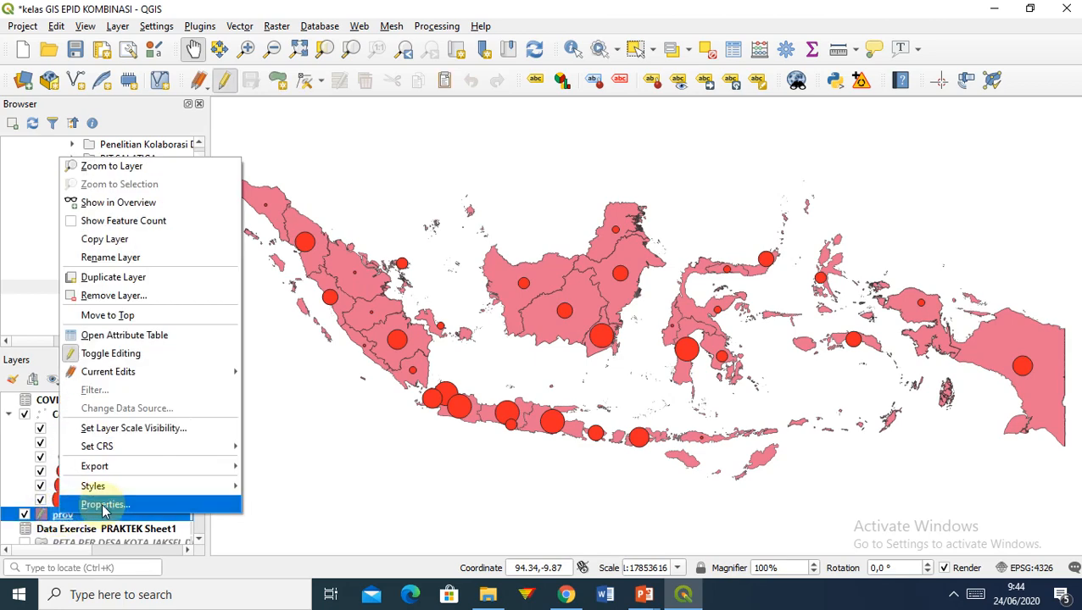
{"action": "left_click", "coordinate": [102, 505]}
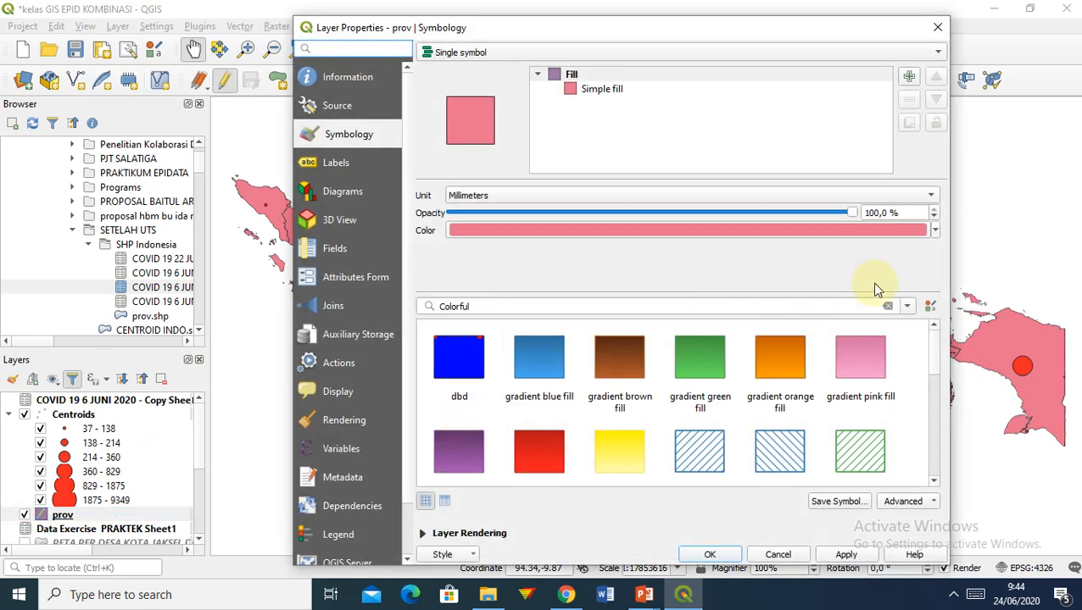
{"action": "left_click", "coordinate": [935, 230]}
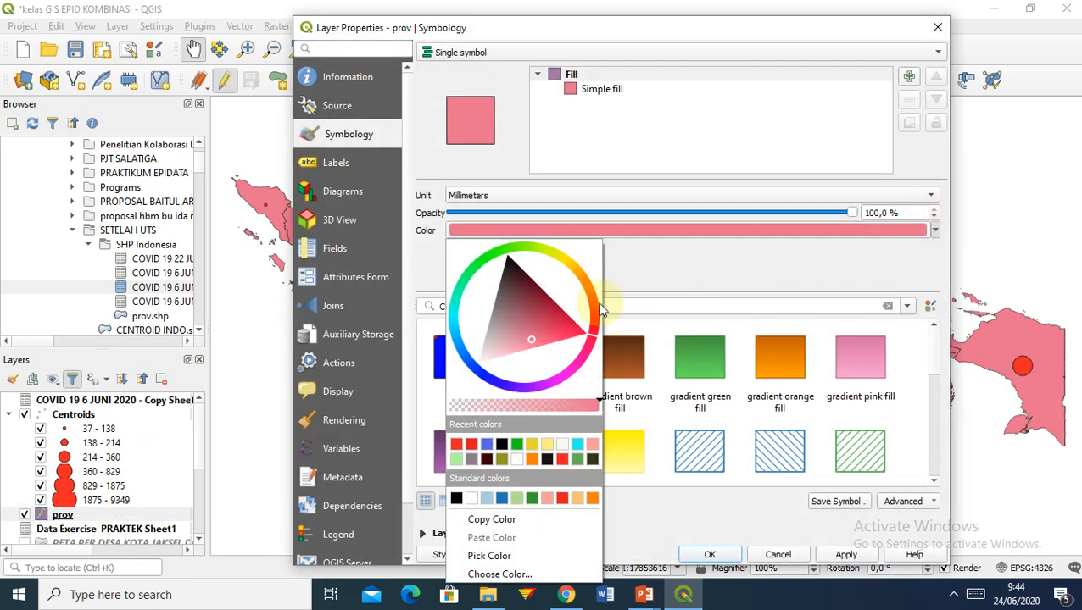
{"action": "left_click", "coordinate": [558, 444]}
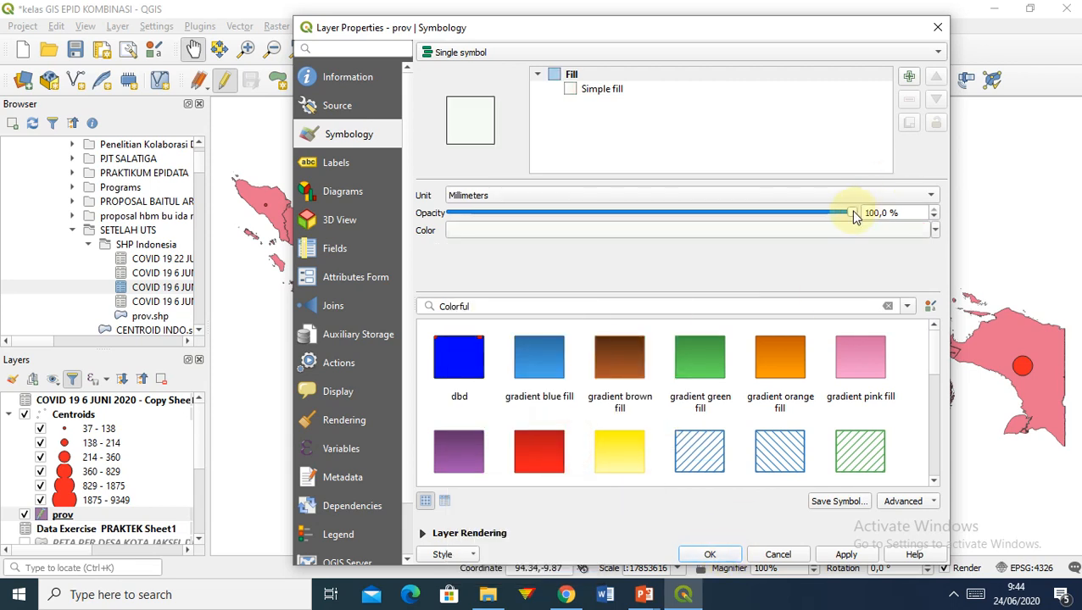
{"action": "left_click", "coordinate": [703, 556]}
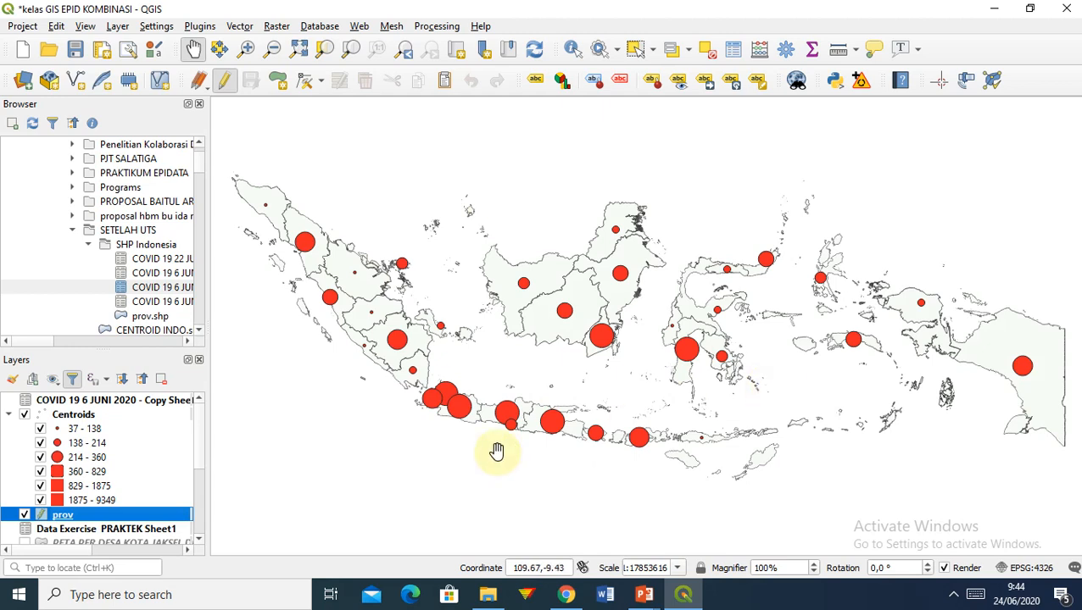
{"action": "left_click", "coordinate": [63, 419]}
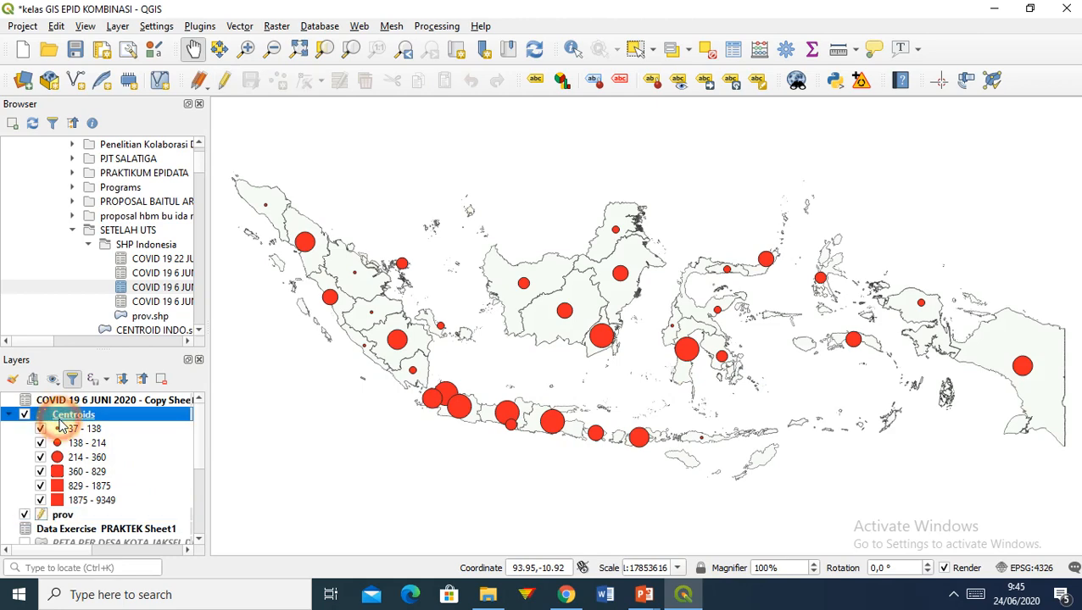
{"action": "right_click", "coordinate": [61, 421]}
{"action": "left_click", "coordinate": [95, 411]}
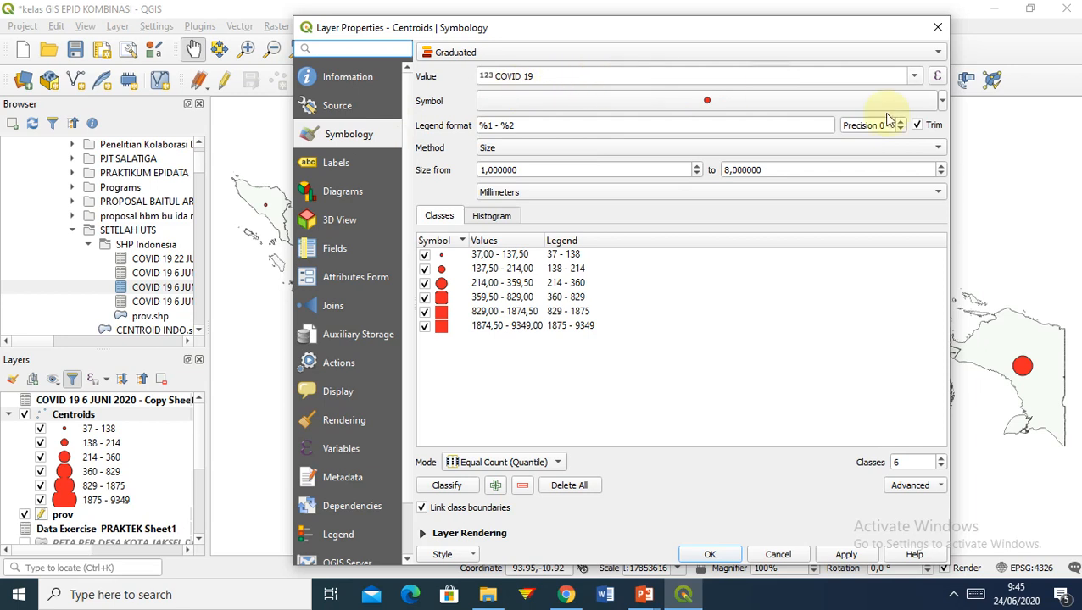
{"action": "left_click", "coordinate": [940, 102]}
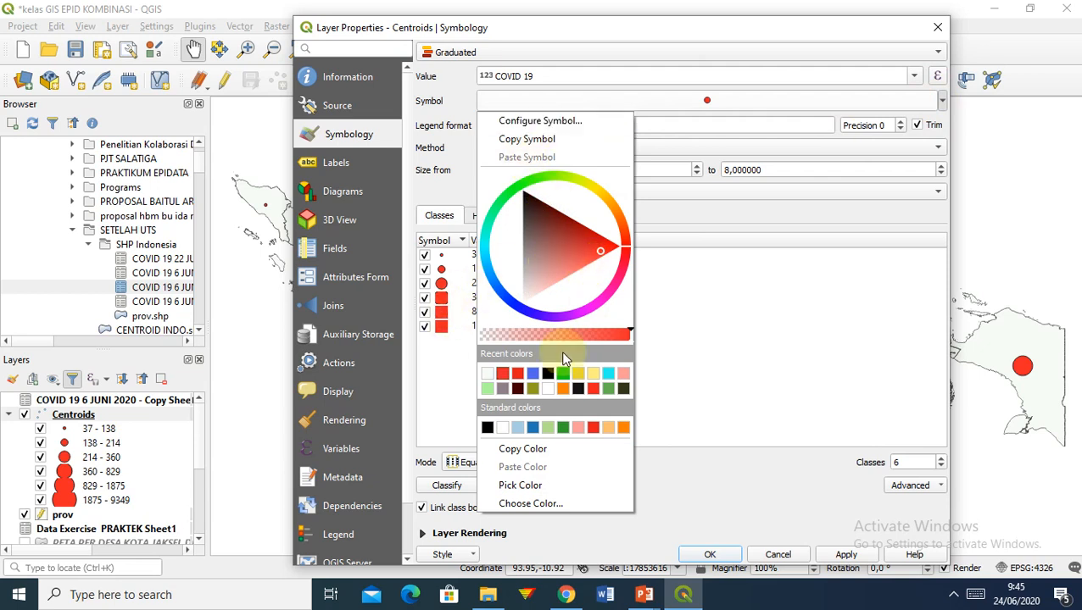
{"action": "left_click", "coordinate": [732, 283]}
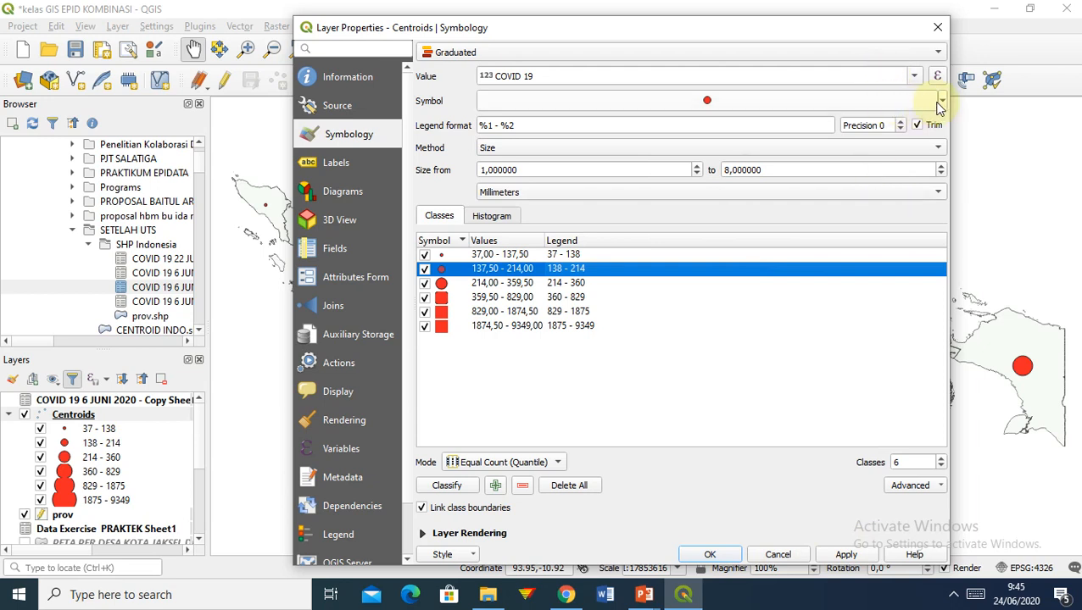
{"action": "left_click", "coordinate": [693, 558]}
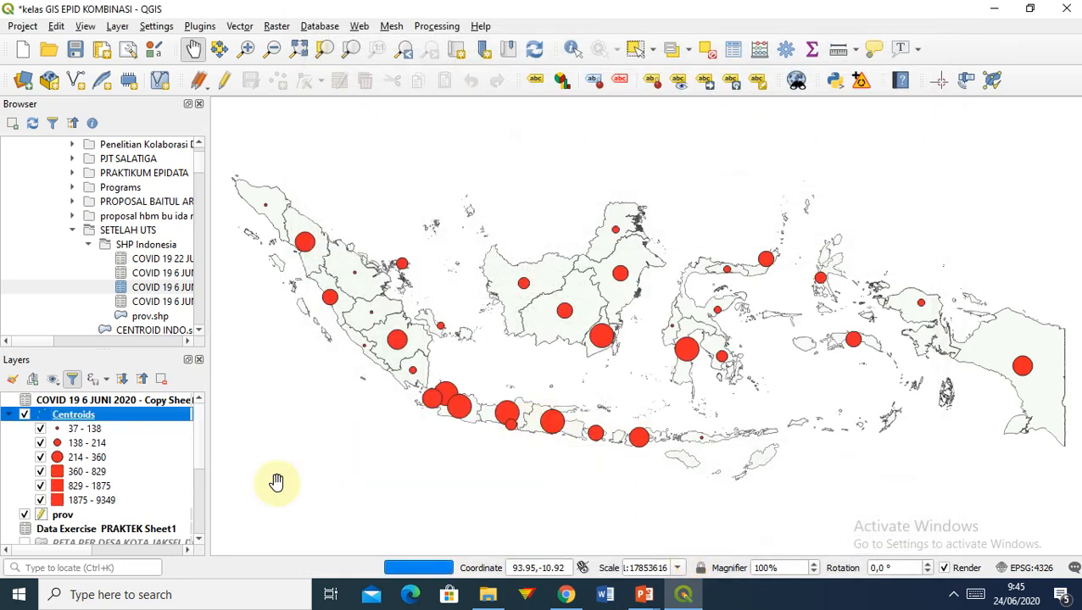
Increase the Centroids layer's Equal Count (Quantile) classification to 10 classes and apply it
{"action": "right_click", "coordinate": [68, 415]}
{"action": "key", "text": "Escape"}
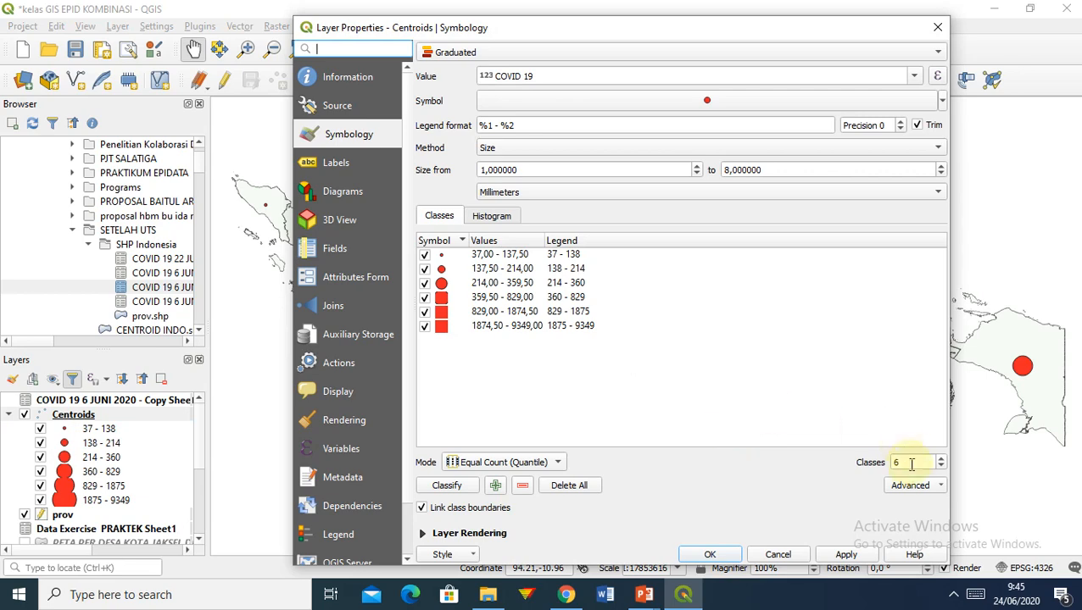
{"action": "left_click", "coordinate": [940, 459]}
{"action": "left_click", "coordinate": [940, 458]}
{"action": "left_click", "coordinate": [940, 458]}
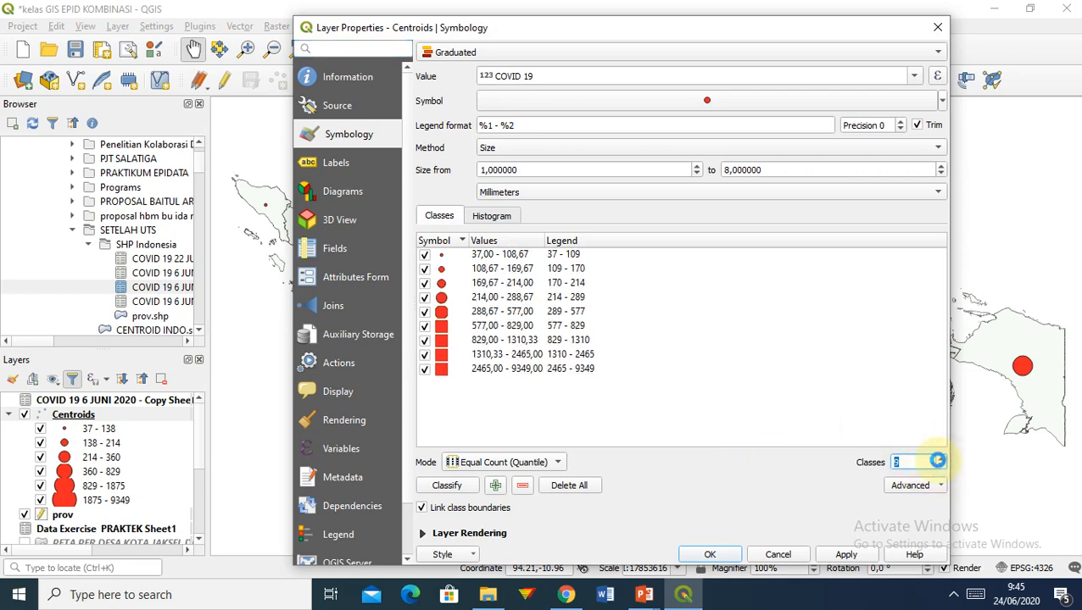
{"action": "left_click", "coordinate": [940, 458]}
{"action": "left_click", "coordinate": [710, 555]}
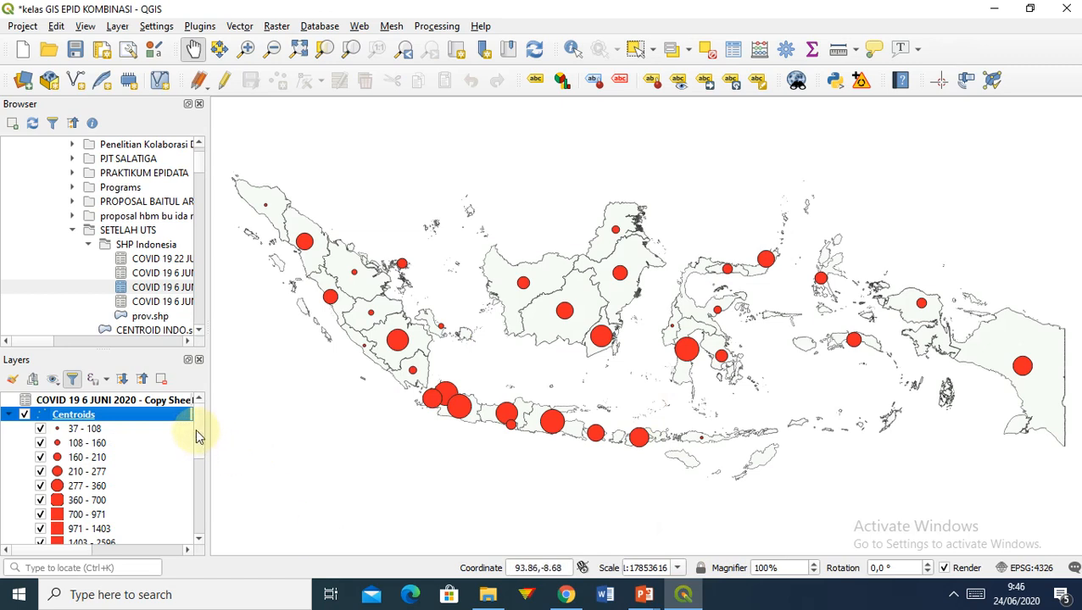
Review the COVID 19 class ranges and symbol sizes listed in the Centroids legend
{"action": "scroll", "coordinate": [197, 441], "scroll_direction": "down", "scroll_amount": 3}
{"action": "scroll", "coordinate": [195, 472], "scroll_direction": "up", "scroll_amount": 5}
{"action": "scroll", "coordinate": [195, 438], "scroll_direction": "down", "scroll_amount": 2}
{"action": "scroll", "coordinate": [194, 428], "scroll_direction": "up", "scroll_amount": 2}
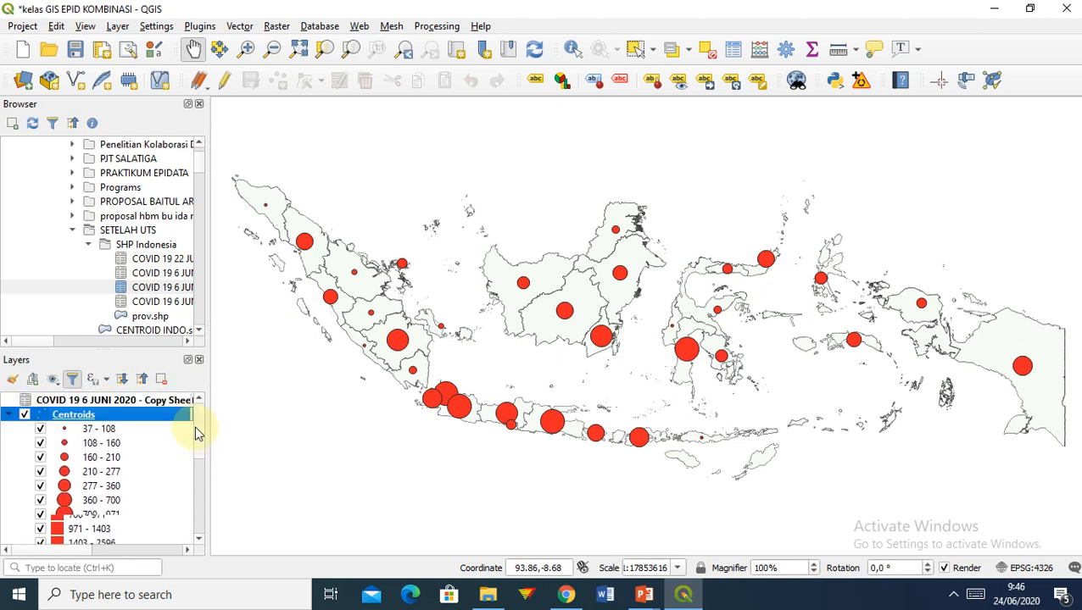
{"action": "scroll", "coordinate": [197, 436], "scroll_direction": "down", "scroll_amount": 1}
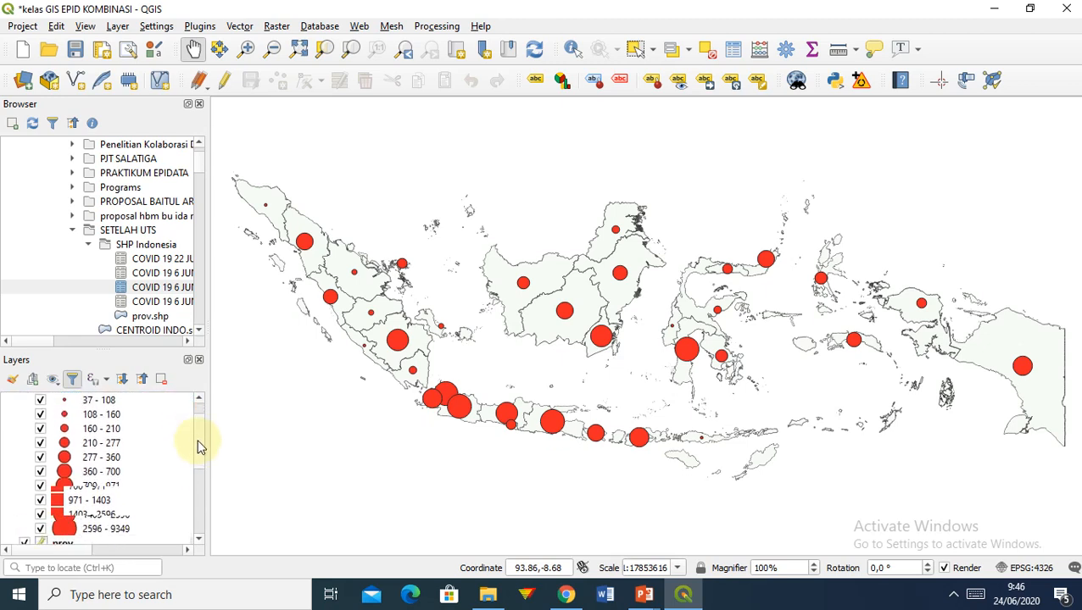
{"action": "scroll", "coordinate": [197, 434], "scroll_direction": "up", "scroll_amount": 1}
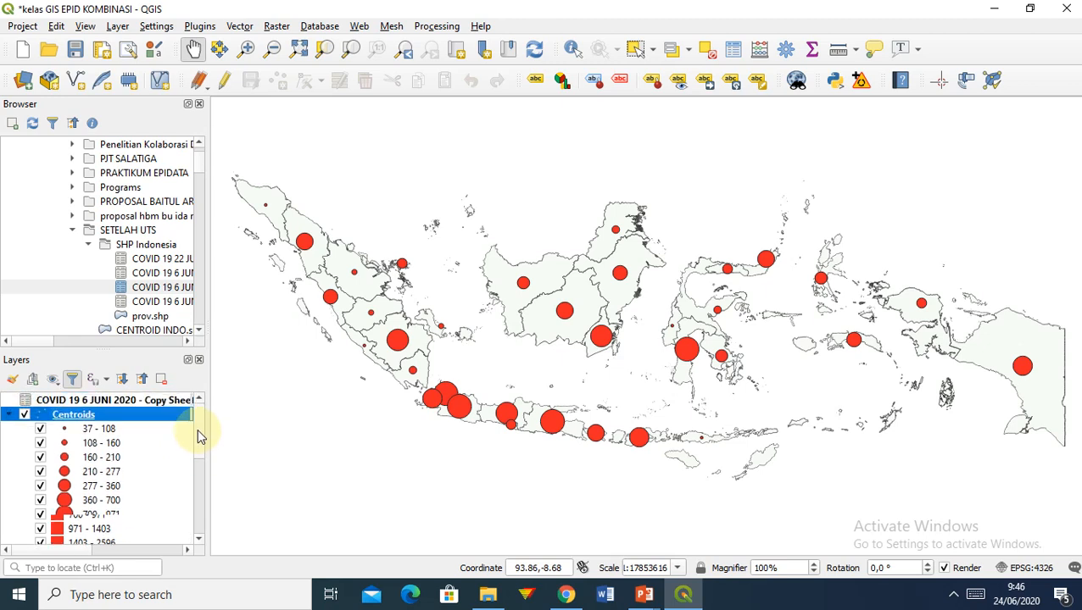
Switch the prov layer's symbology to Categorized, using the NAME_1 field as the value
{"action": "left_click_drag", "start_coordinate": [196, 429], "coordinate": [197, 462]}
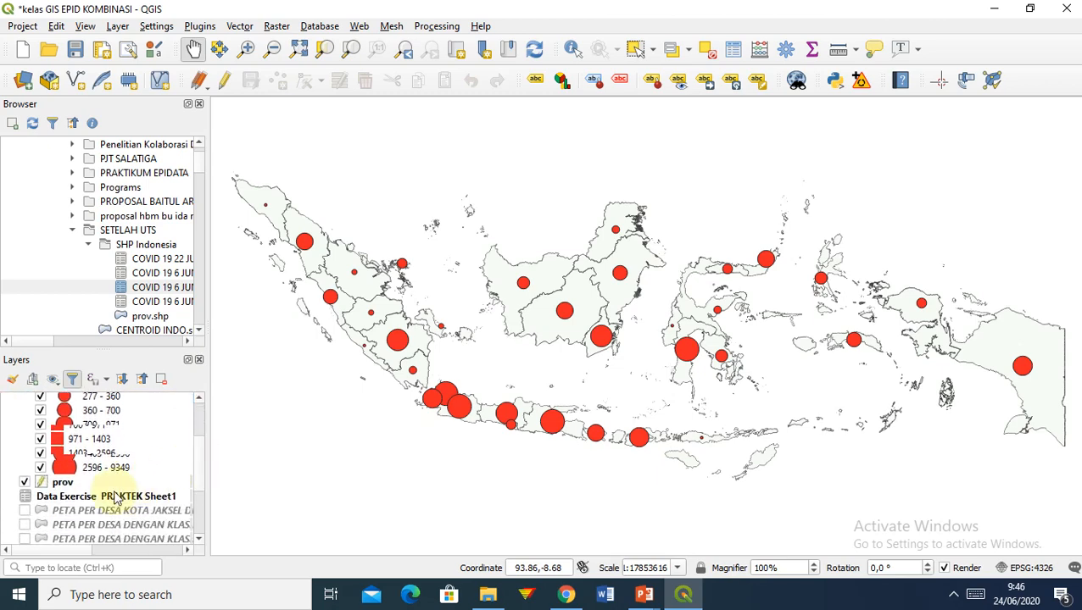
{"action": "left_click", "coordinate": [64, 483]}
{"action": "right_click", "coordinate": [67, 485]}
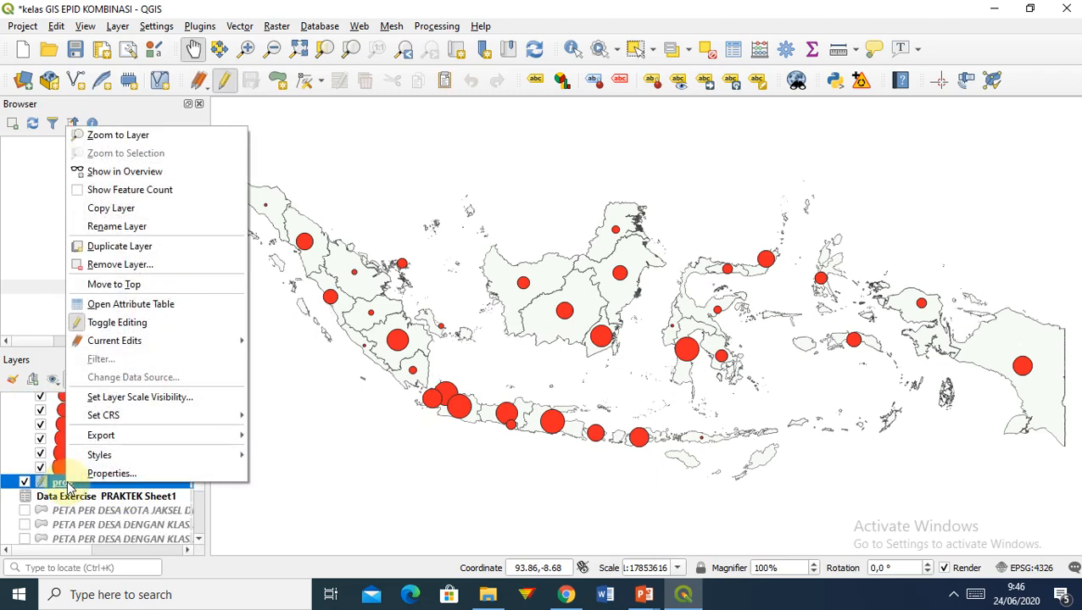
{"action": "left_click", "coordinate": [98, 474]}
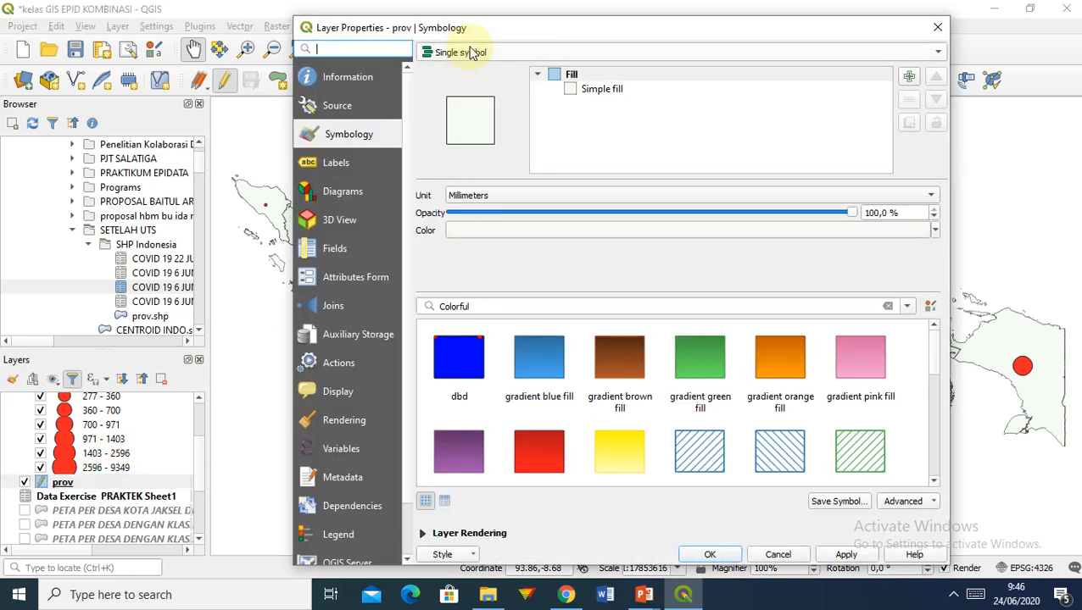
{"action": "left_click", "coordinate": [472, 51]}
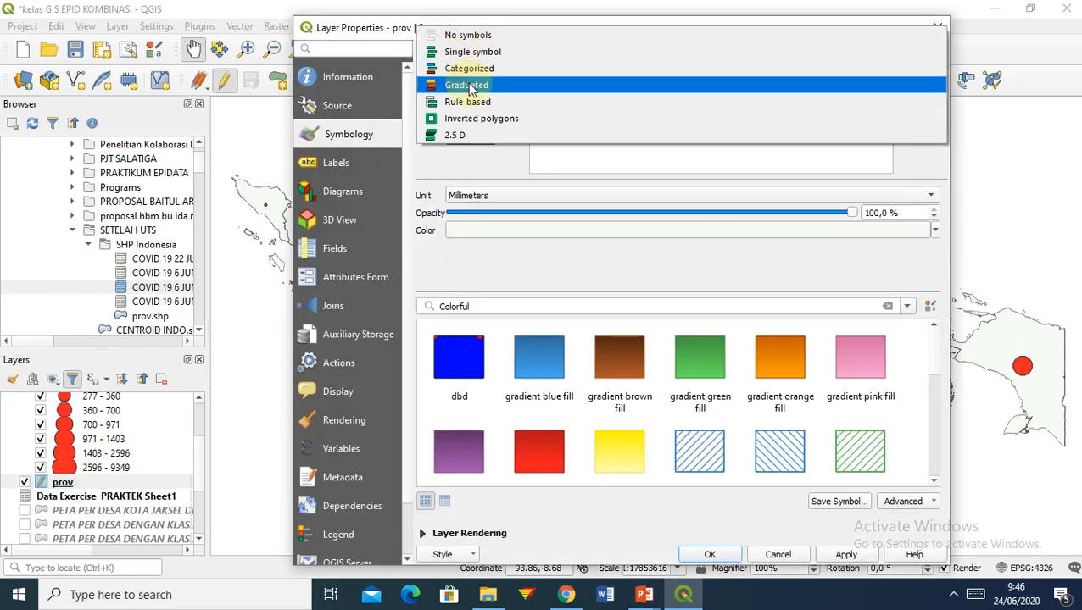
{"action": "left_click", "coordinate": [464, 70]}
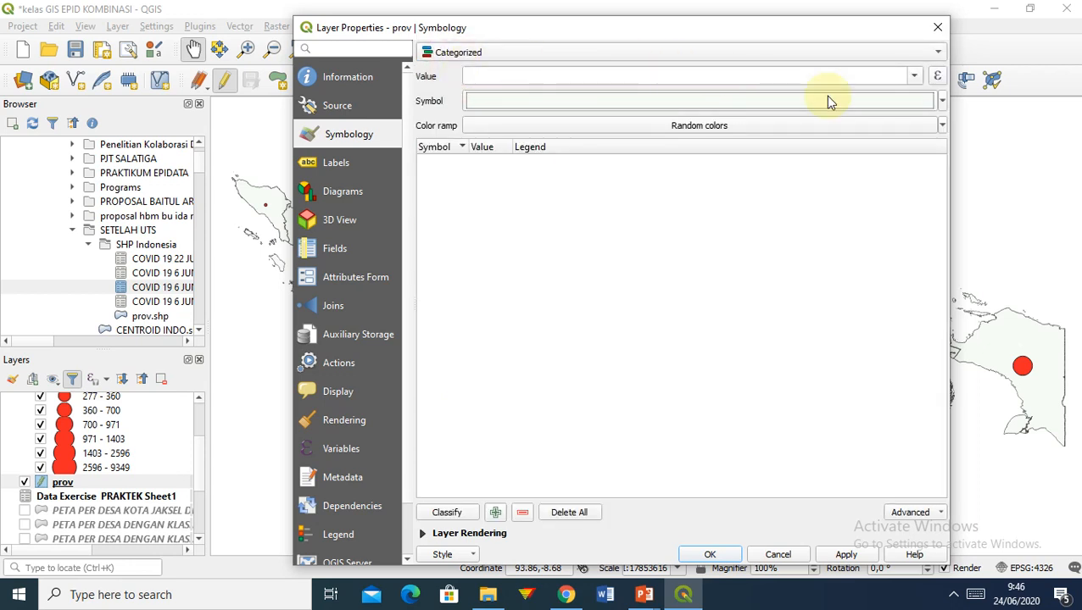
{"action": "left_click", "coordinate": [914, 78]}
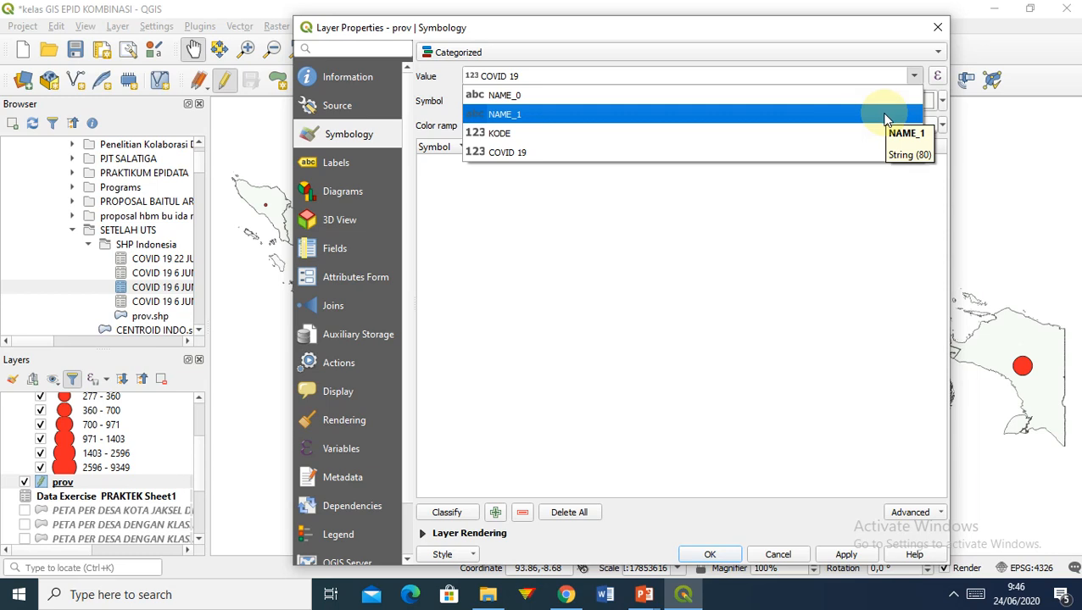
{"action": "left_click", "coordinate": [885, 120]}
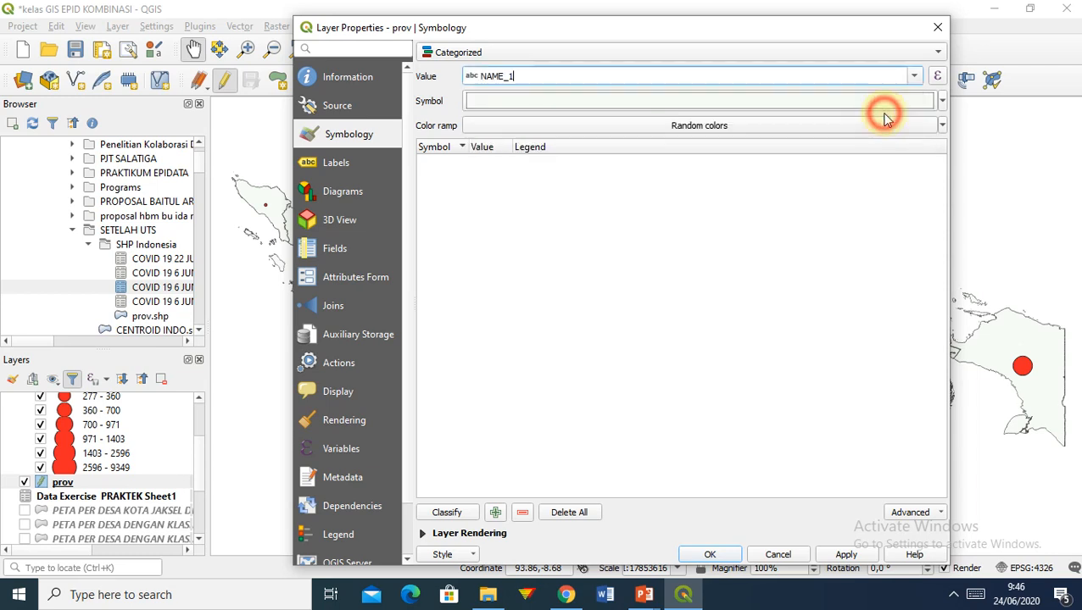
{"action": "left_click", "coordinate": [941, 100]}
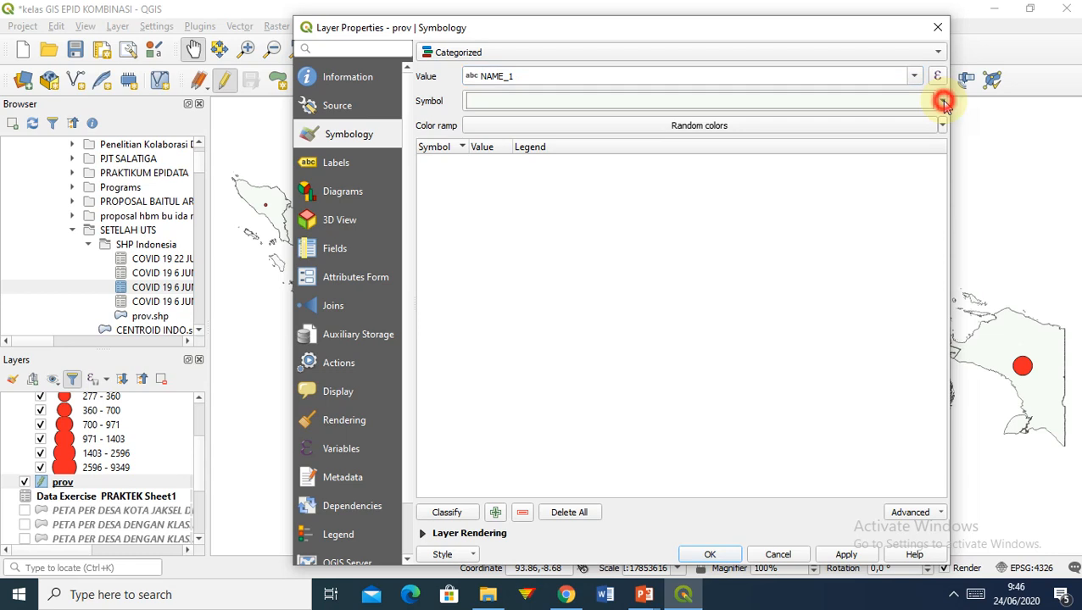
{"action": "left_click", "coordinate": [894, 151]}
Classify the prov layer into one category per province with Random colors and apply the styling
{"action": "left_click", "coordinate": [446, 512]}
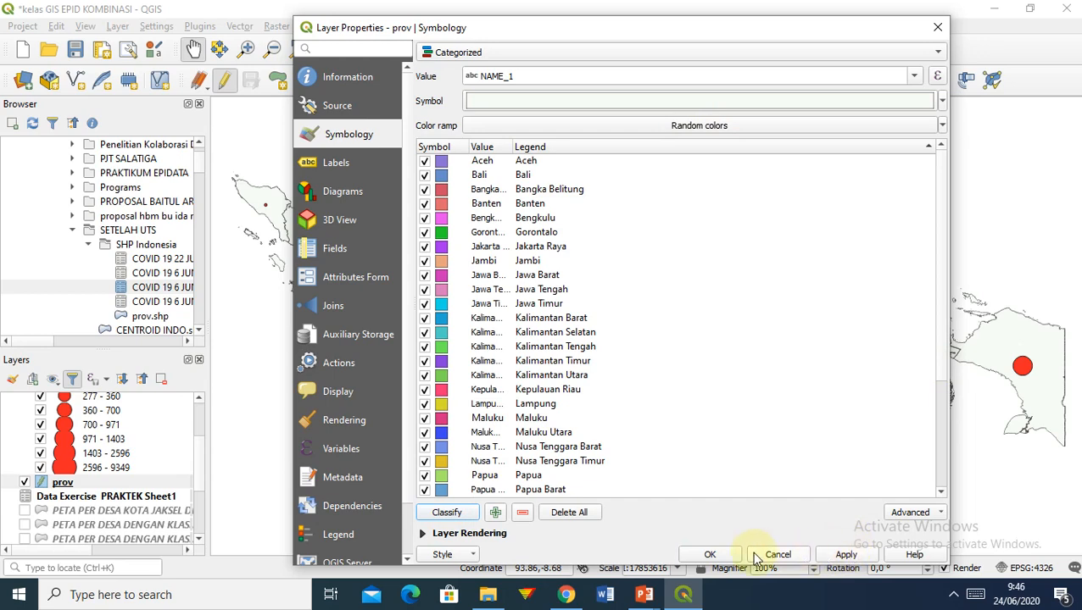
{"action": "left_click", "coordinate": [941, 100]}
{"action": "left_click", "coordinate": [770, 268]}
{"action": "left_click", "coordinate": [763, 275]}
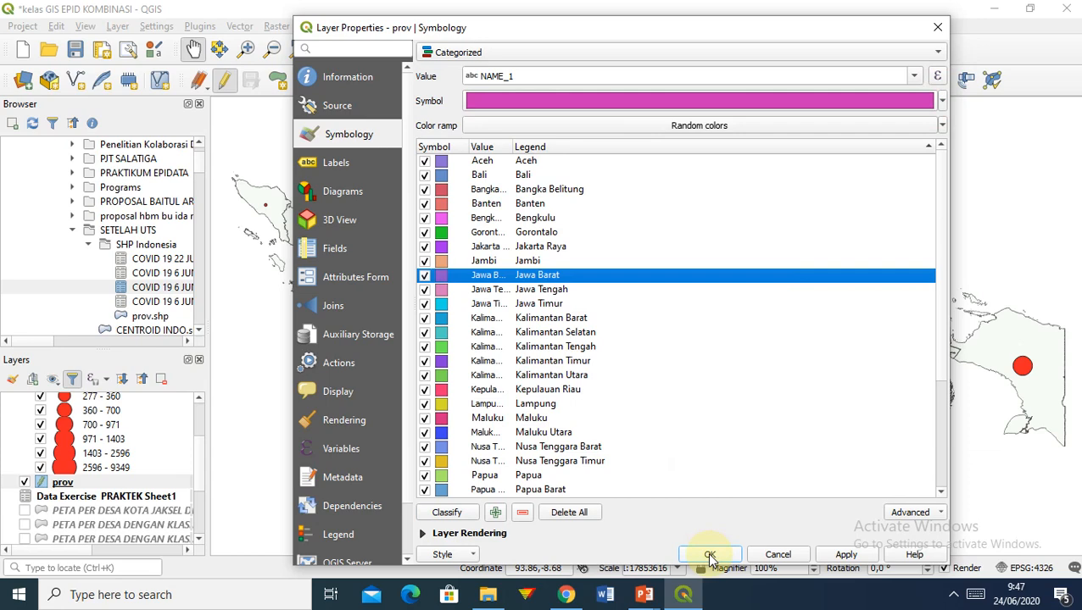
{"action": "left_click", "coordinate": [711, 556]}
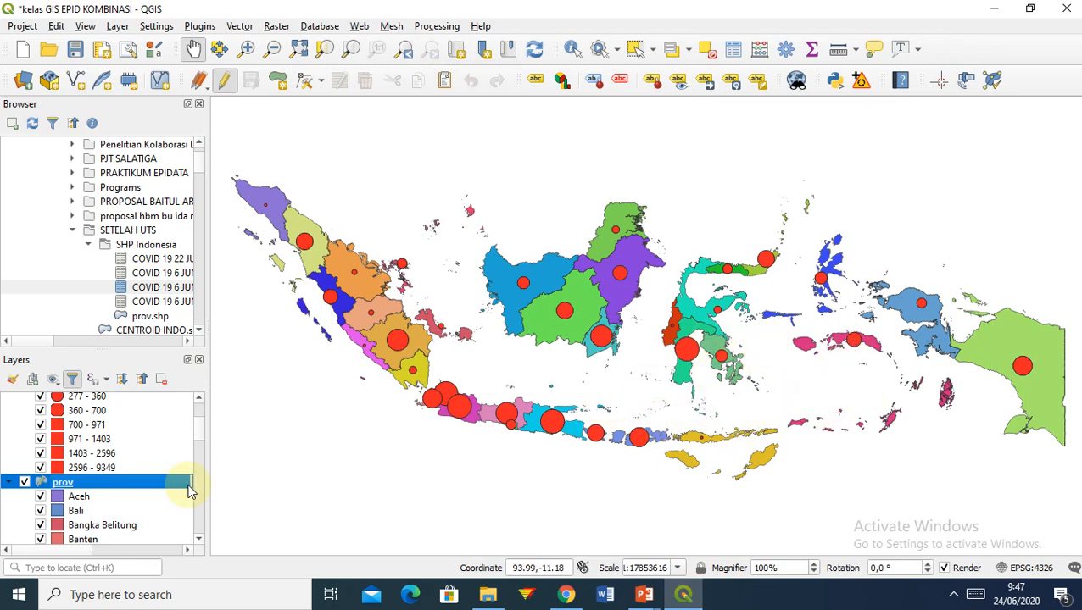
{"action": "right_click", "coordinate": [98, 484]}
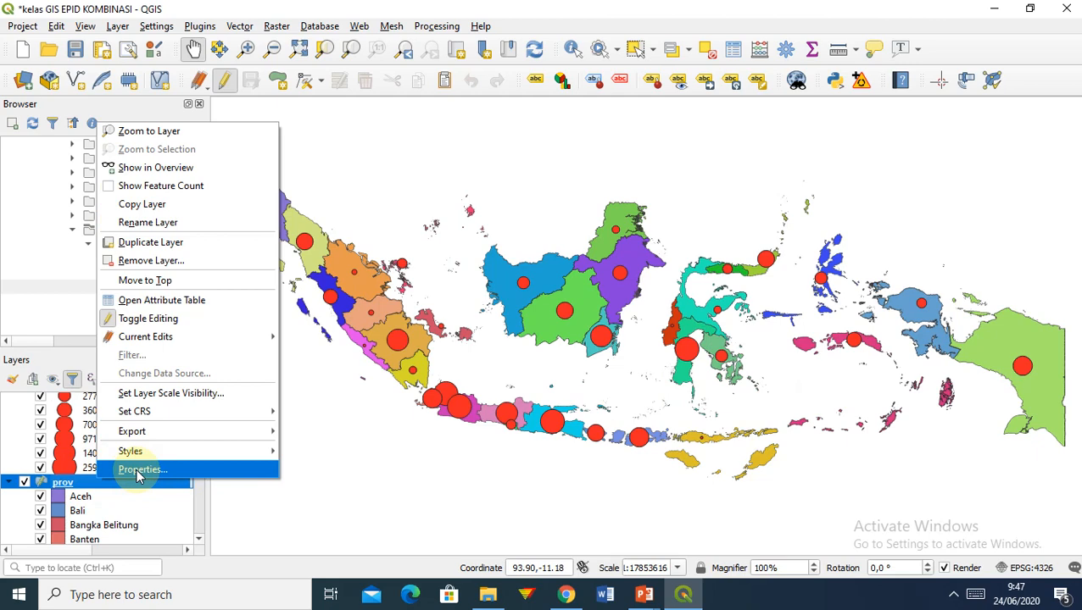
{"action": "left_click", "coordinate": [466, 495]}
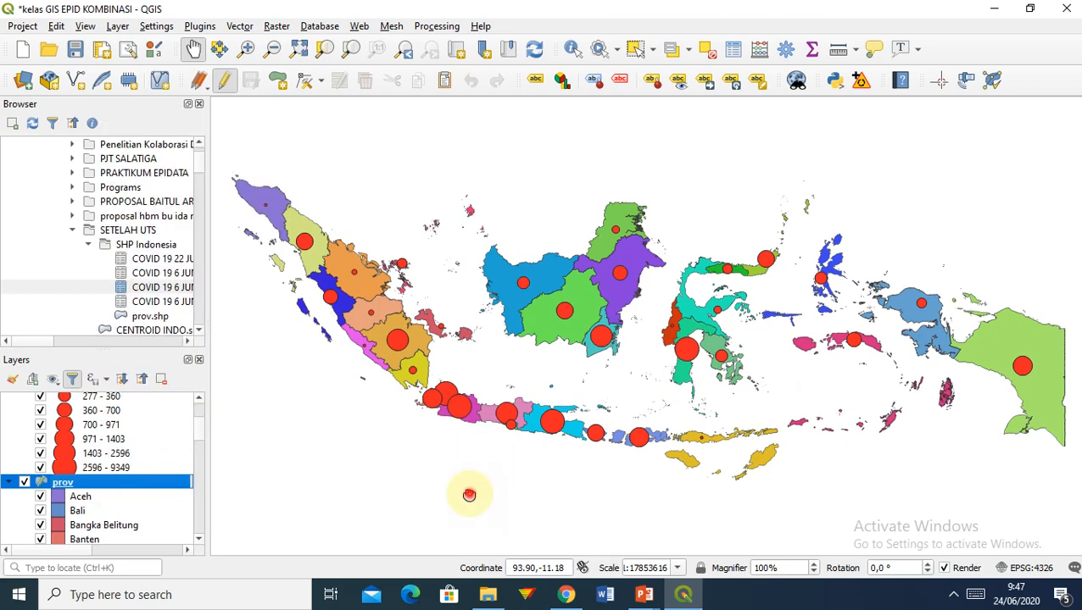
{"action": "left_click", "coordinate": [484, 485]}
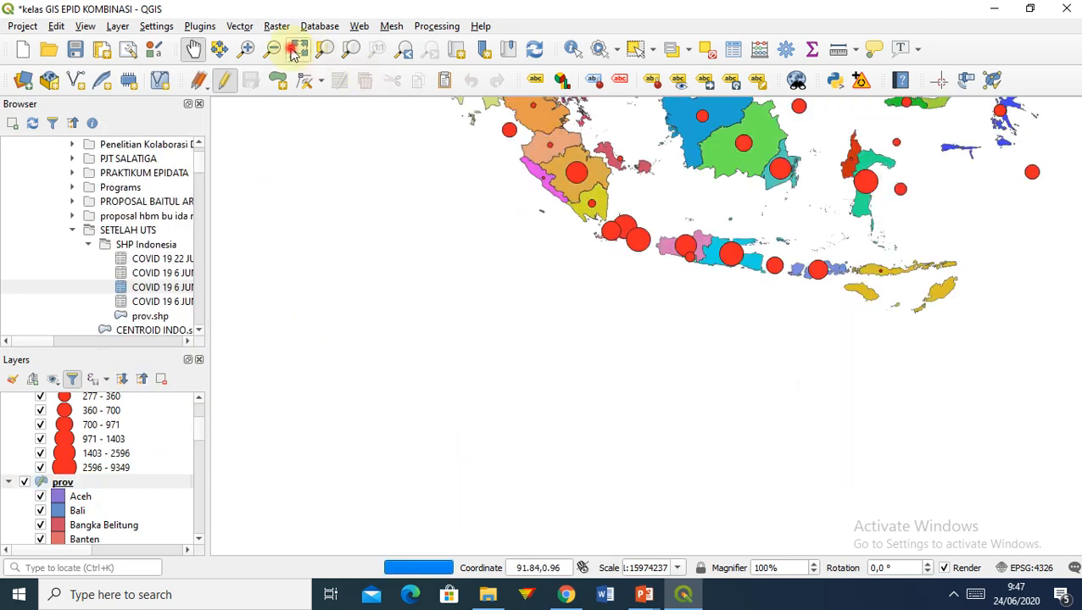
{"action": "left_click", "coordinate": [298, 48]}
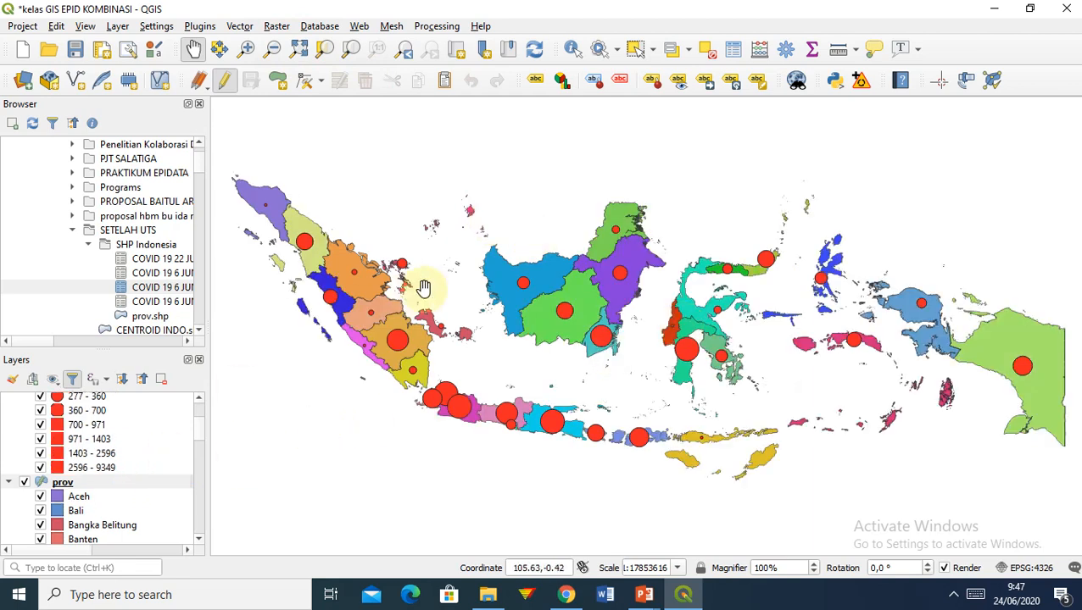
Label the prov layer with Single labels using the NAME_1 field and apply the labeling
{"action": "left_click", "coordinate": [536, 80]}
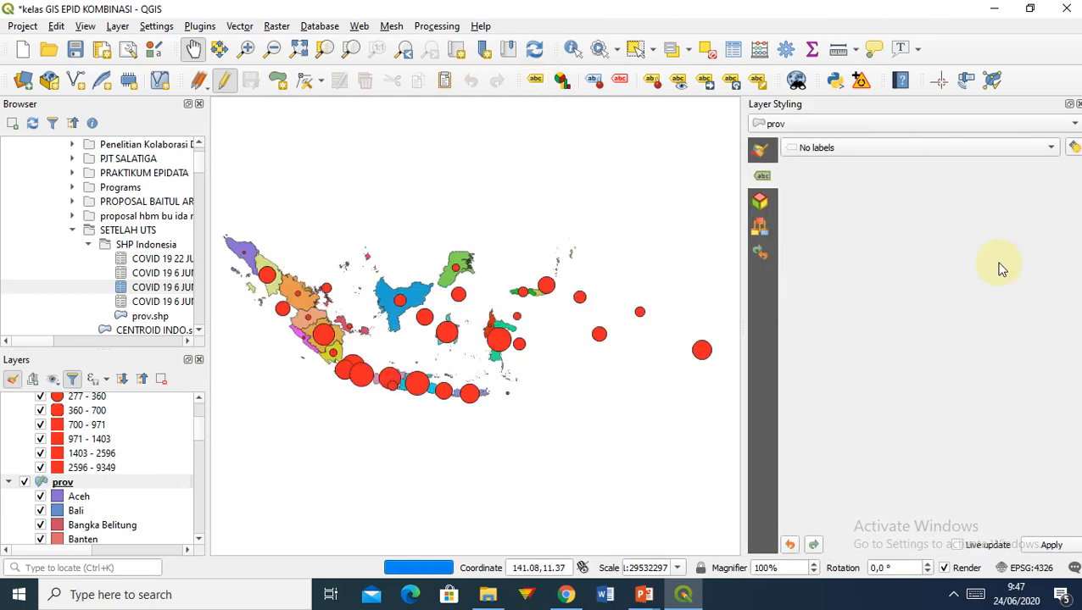
{"action": "left_click", "coordinate": [1000, 149]}
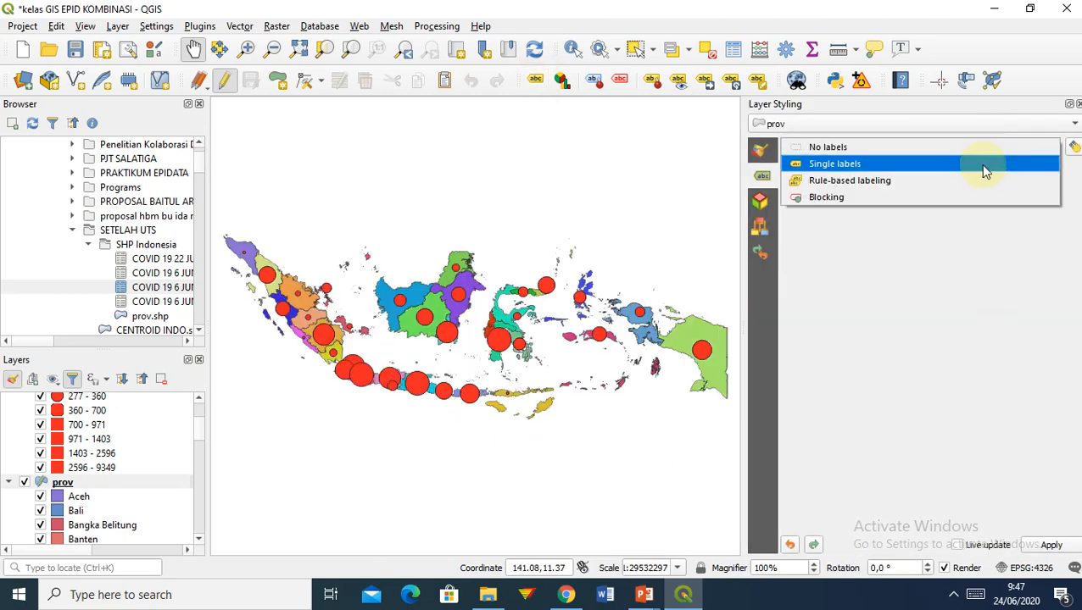
{"action": "left_click", "coordinate": [962, 149]}
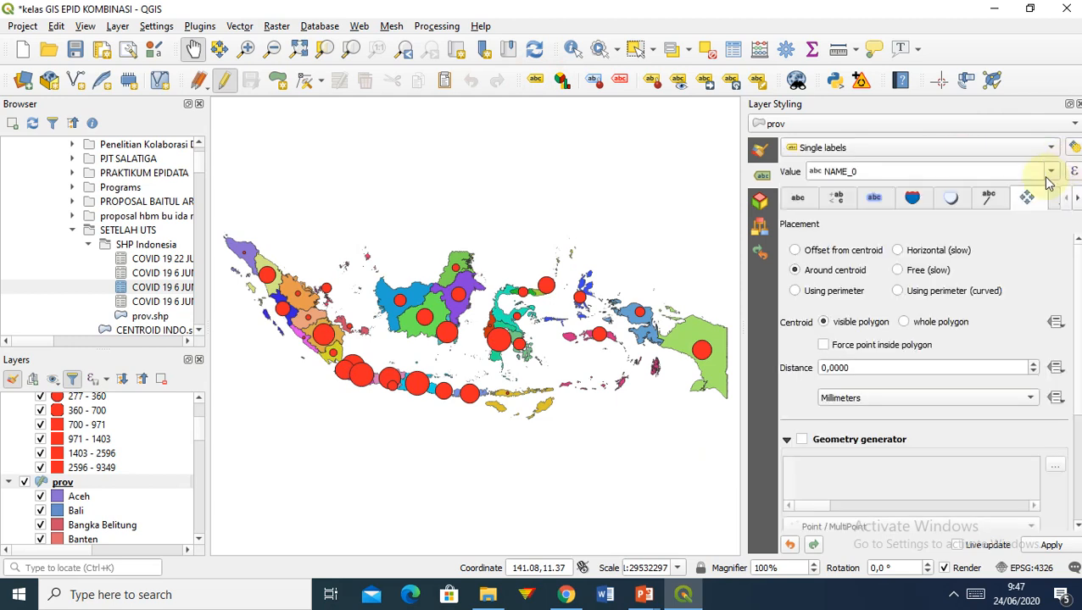
{"action": "left_click", "coordinate": [1050, 172]}
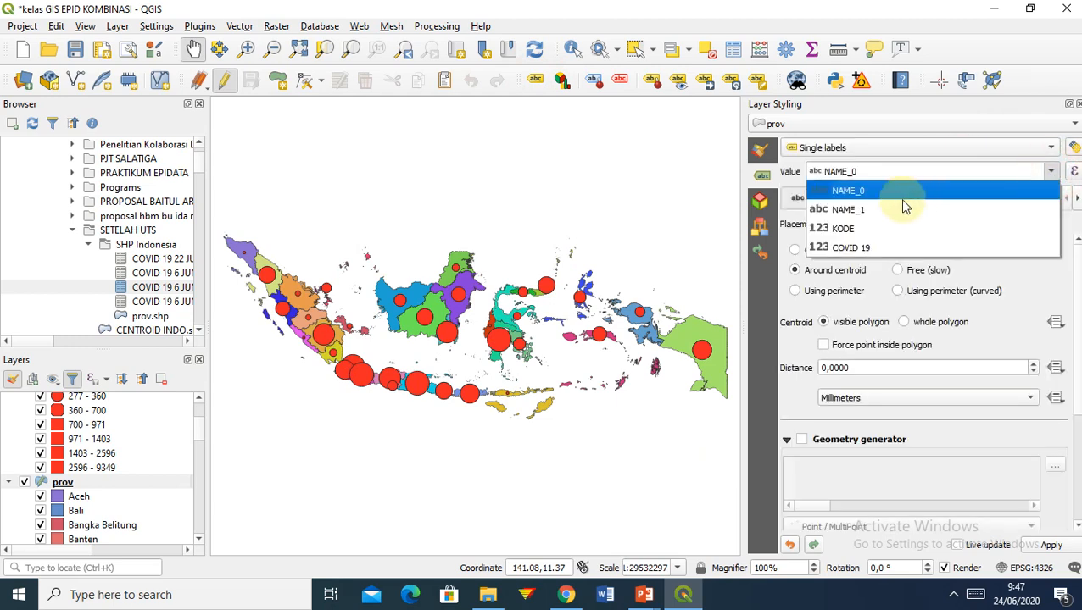
{"action": "left_click", "coordinate": [886, 210]}
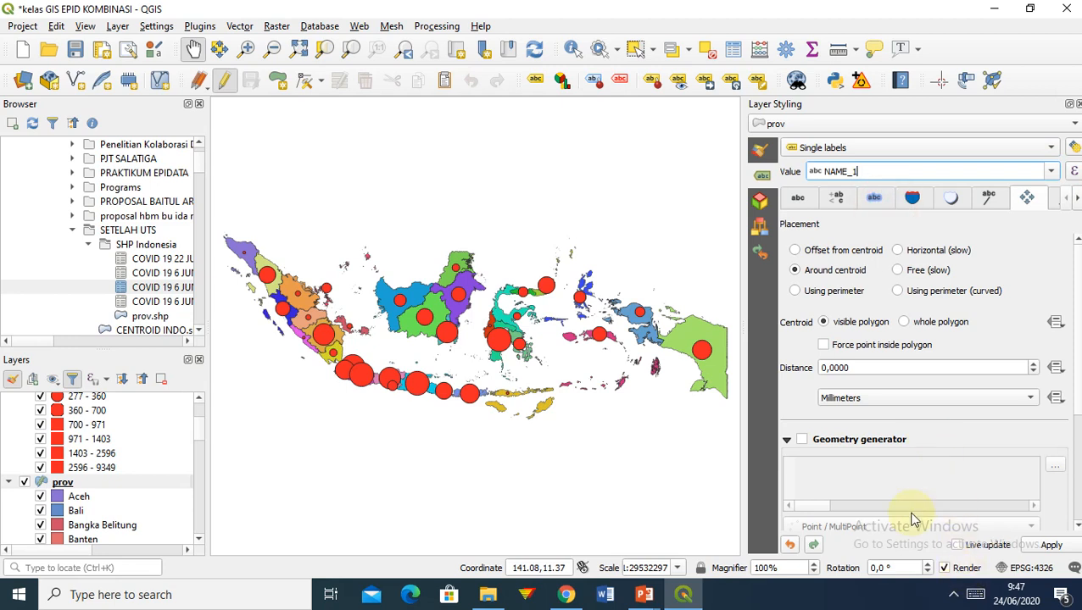
{"action": "left_click", "coordinate": [1047, 546]}
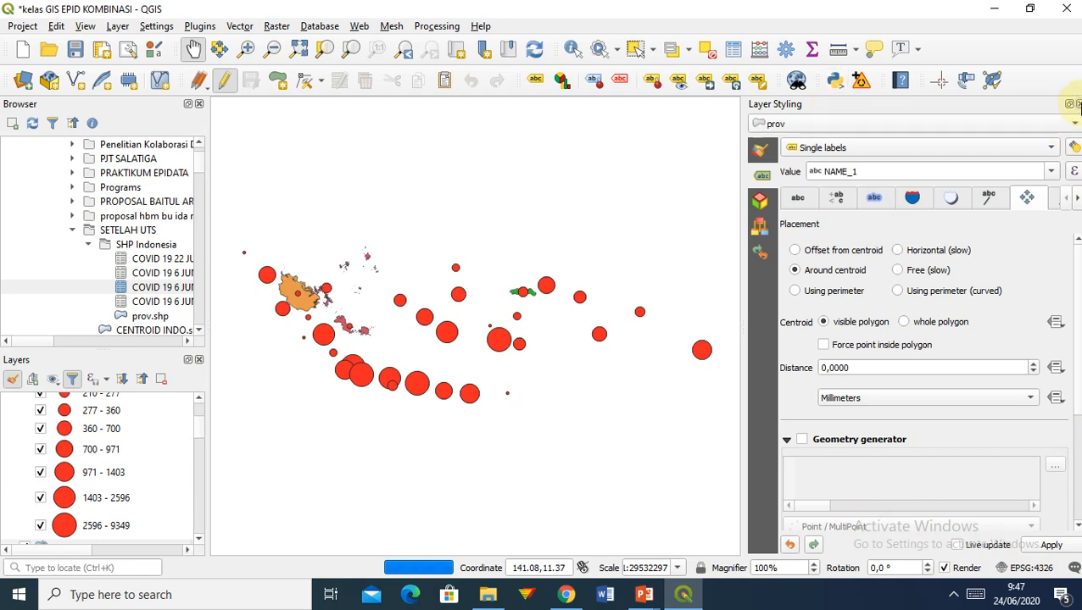
{"action": "left_click", "coordinate": [1076, 103]}
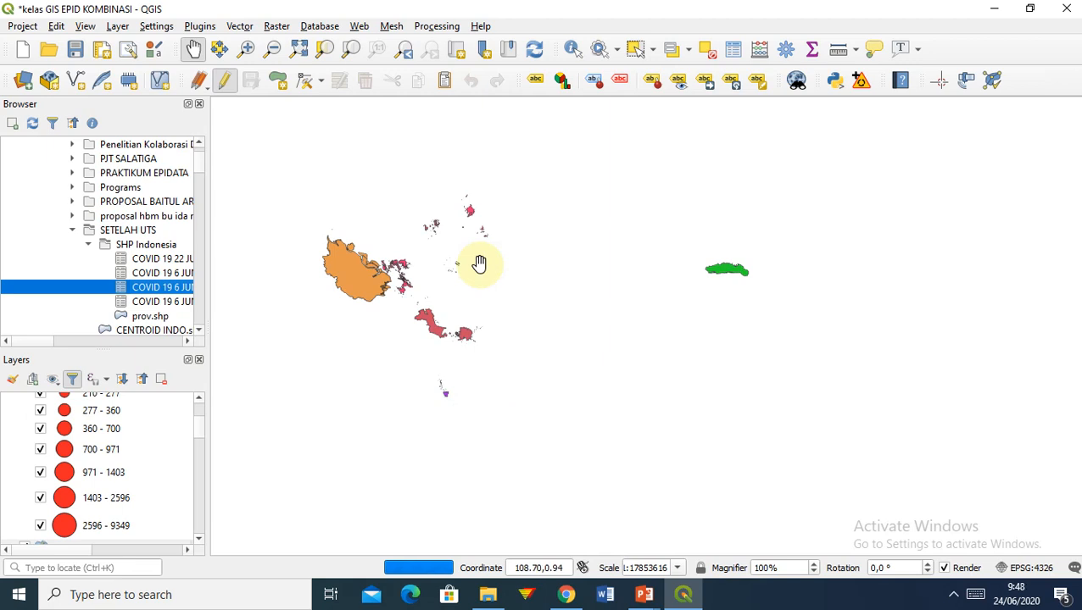
Examine the Centroids class ranges and the prov province color categories in the legend against the map
{"action": "left_click_drag", "start_coordinate": [198, 430], "coordinate": [202, 527]}
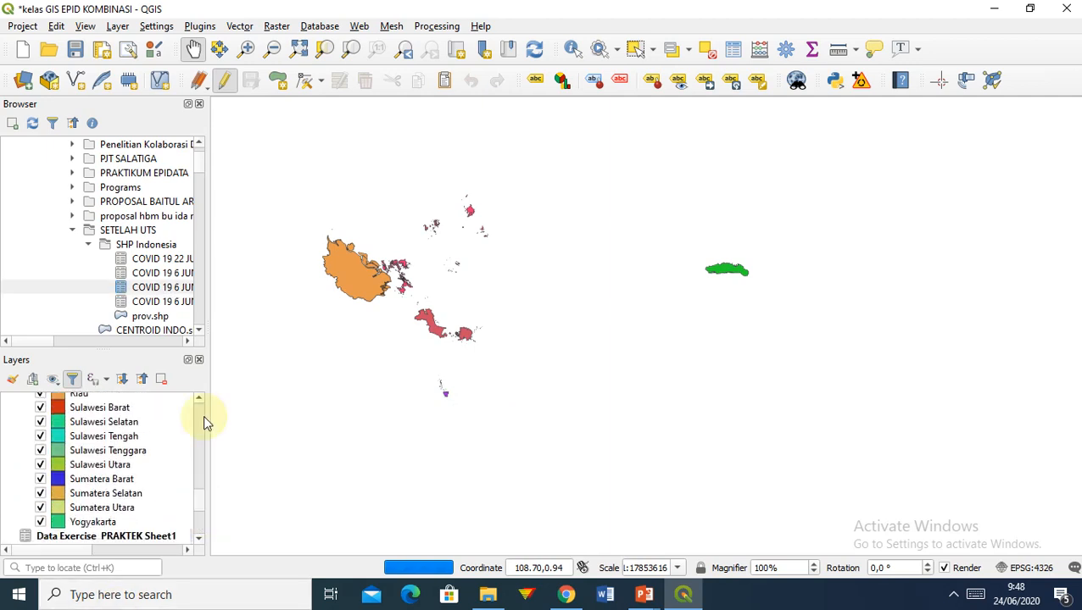
{"action": "scroll", "coordinate": [203, 412], "scroll_direction": "up", "scroll_amount": 15}
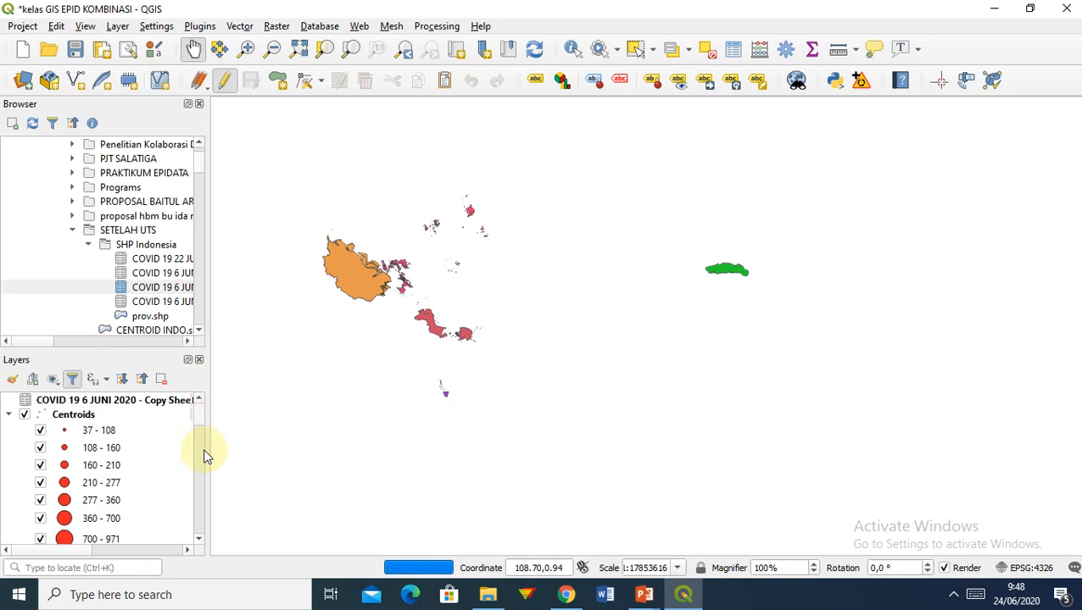
{"action": "scroll", "coordinate": [203, 465], "scroll_direction": "down", "scroll_amount": 3}
{"action": "scroll", "coordinate": [202, 471], "scroll_direction": "down", "scroll_amount": 4}
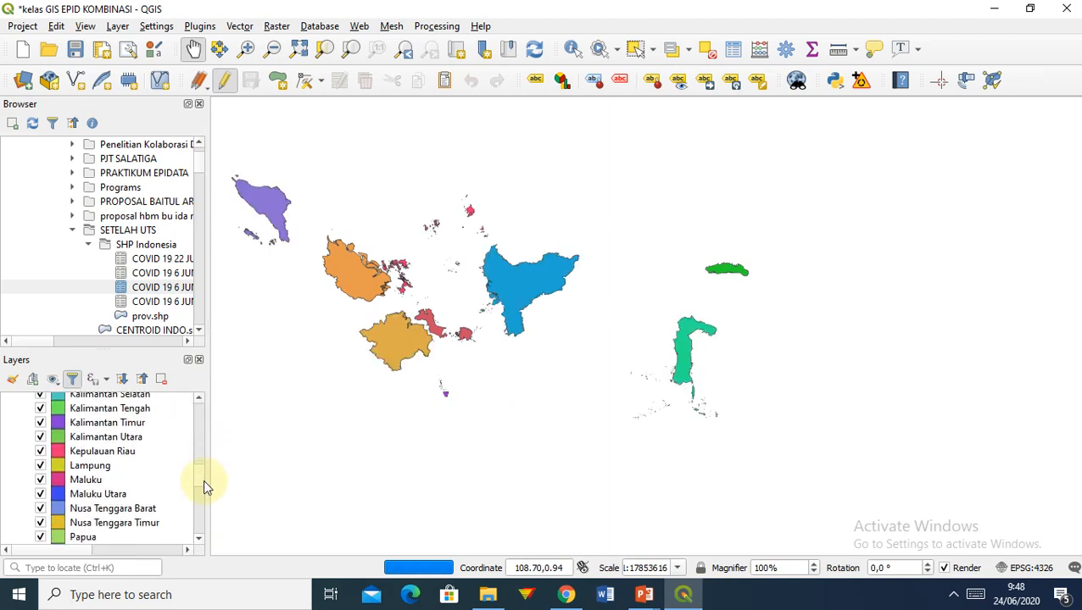
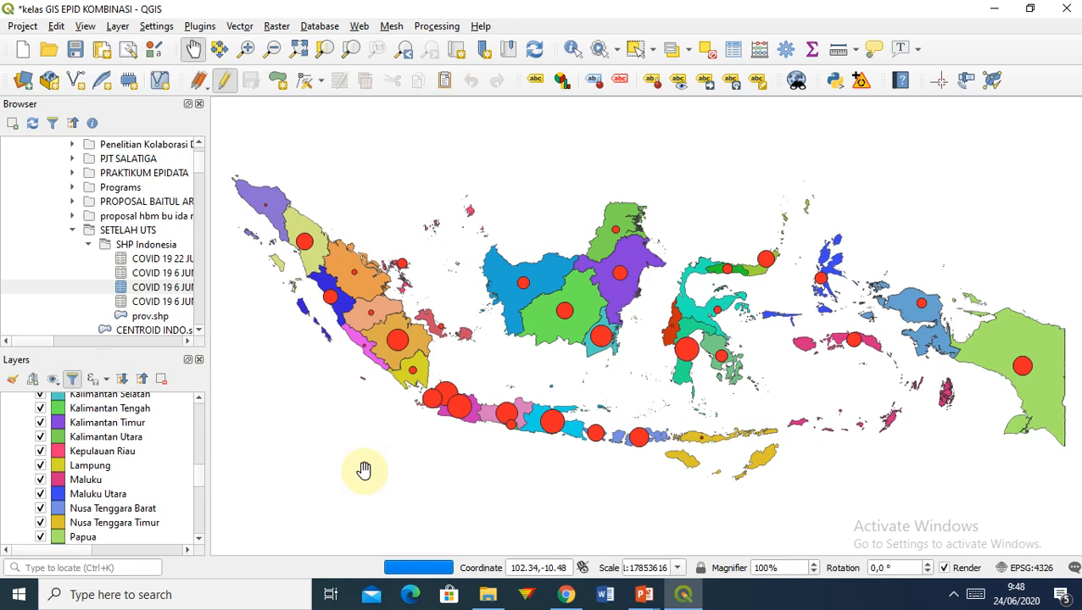
{"action": "left_click_drag", "start_coordinate": [201, 479], "coordinate": [202, 441]}
{"action": "scroll", "coordinate": [202, 440], "scroll_direction": "down", "scroll_amount": 5}
{"action": "scroll", "coordinate": [201, 409], "scroll_direction": "up", "scroll_amount": 6}
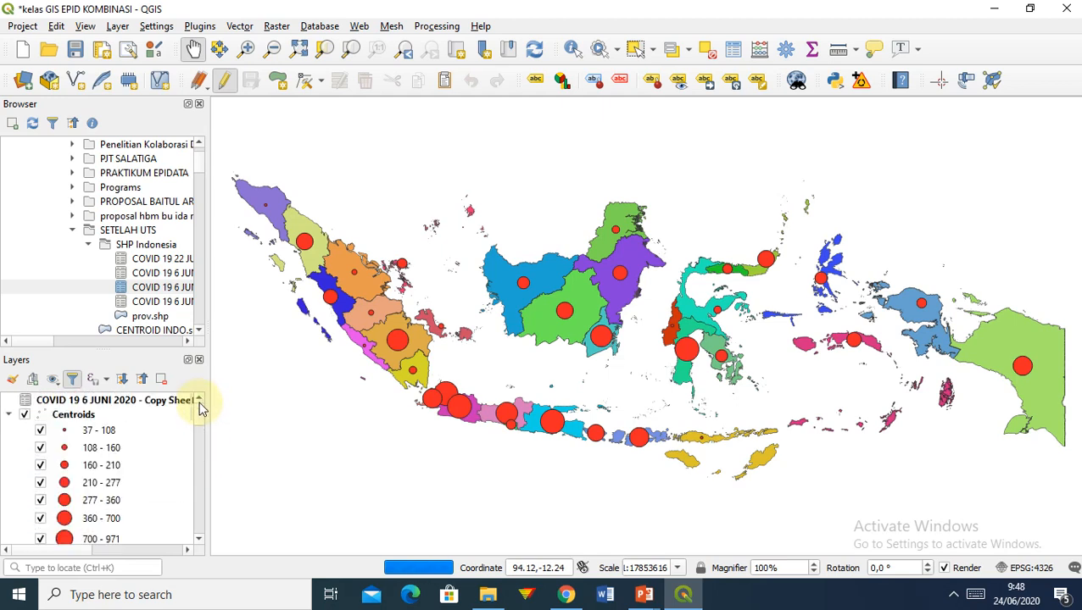
{"action": "left_click_drag", "start_coordinate": [200, 413], "coordinate": [204, 473]}
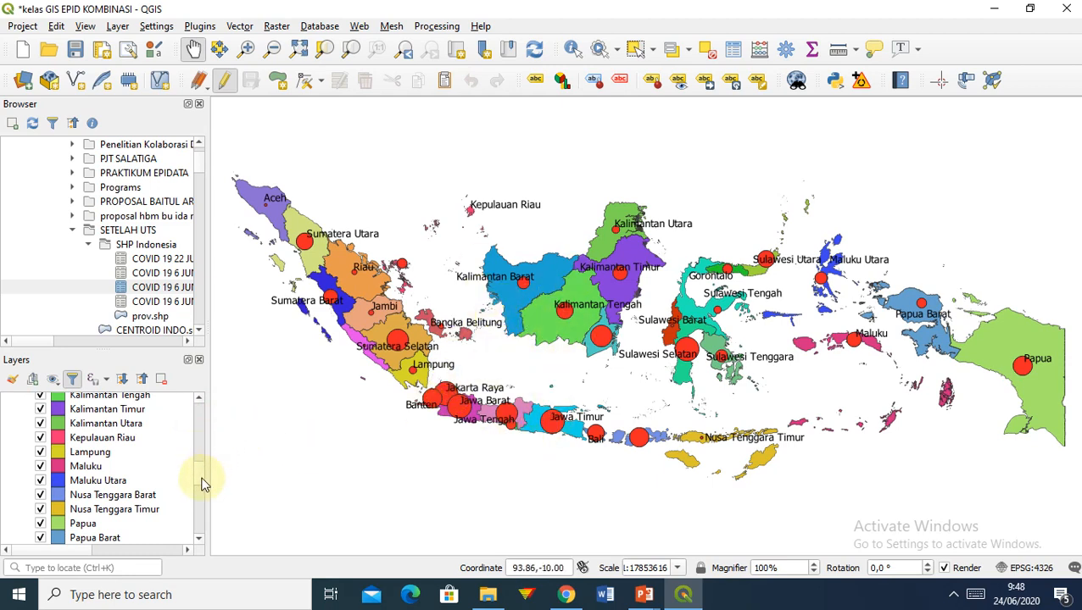
{"action": "left_click_drag", "start_coordinate": [200, 480], "coordinate": [202, 436]}
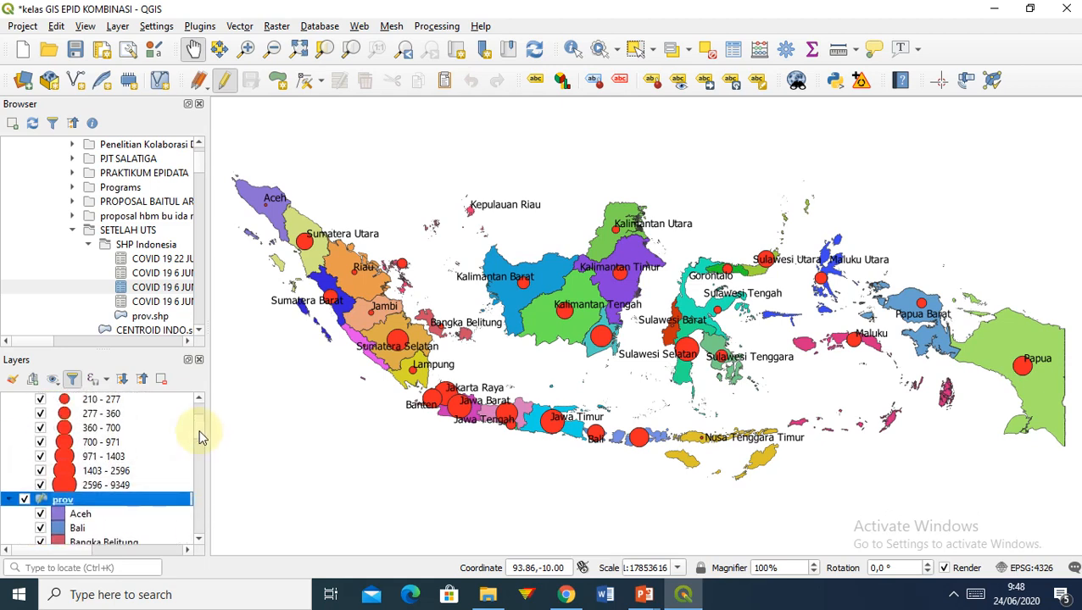
Change the prov layer's symbology to Single symbol with a white fill and apply it
{"action": "right_click", "coordinate": [106, 505]}
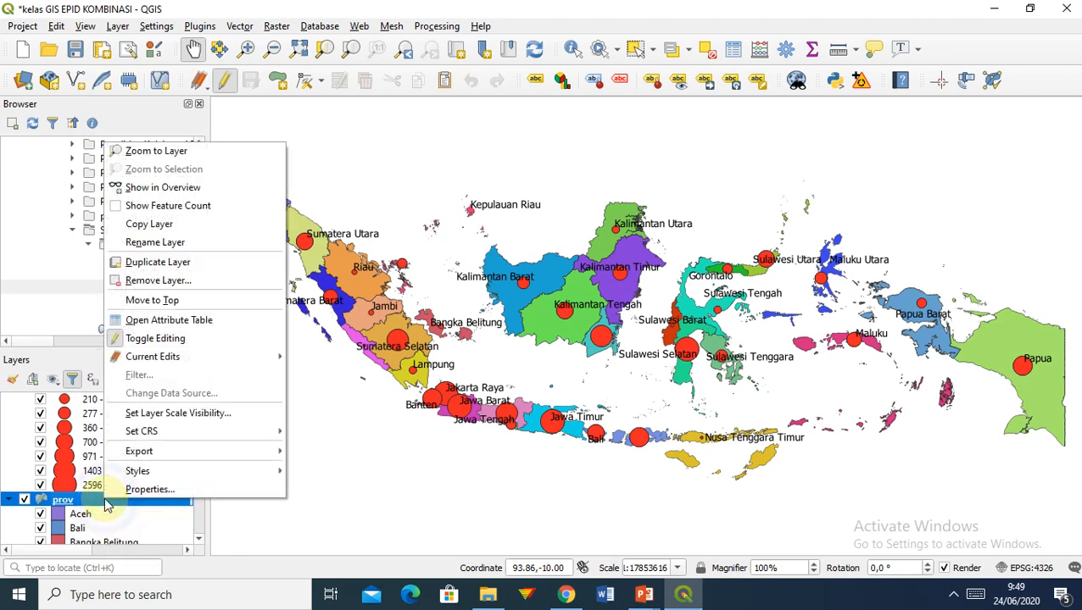
{"action": "left_click", "coordinate": [150, 488]}
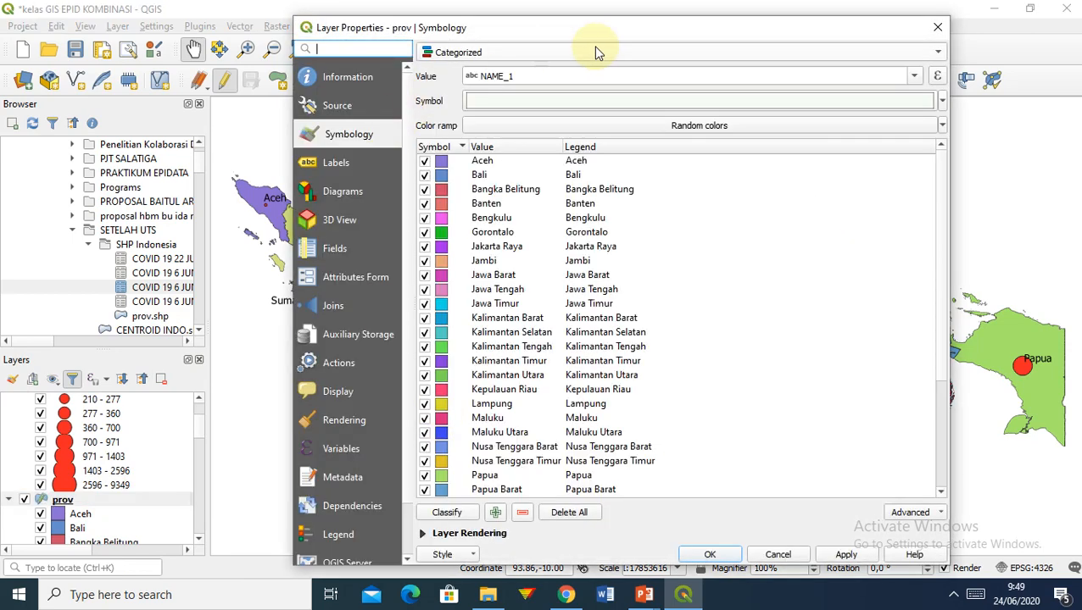
{"action": "left_click", "coordinate": [543, 53]}
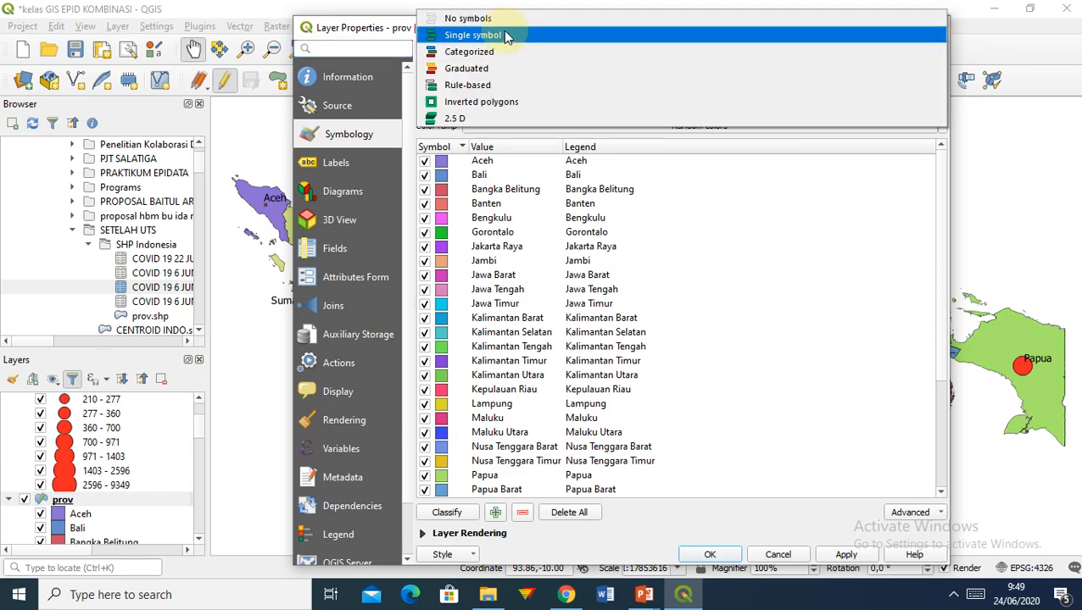
{"action": "left_click", "coordinate": [503, 32]}
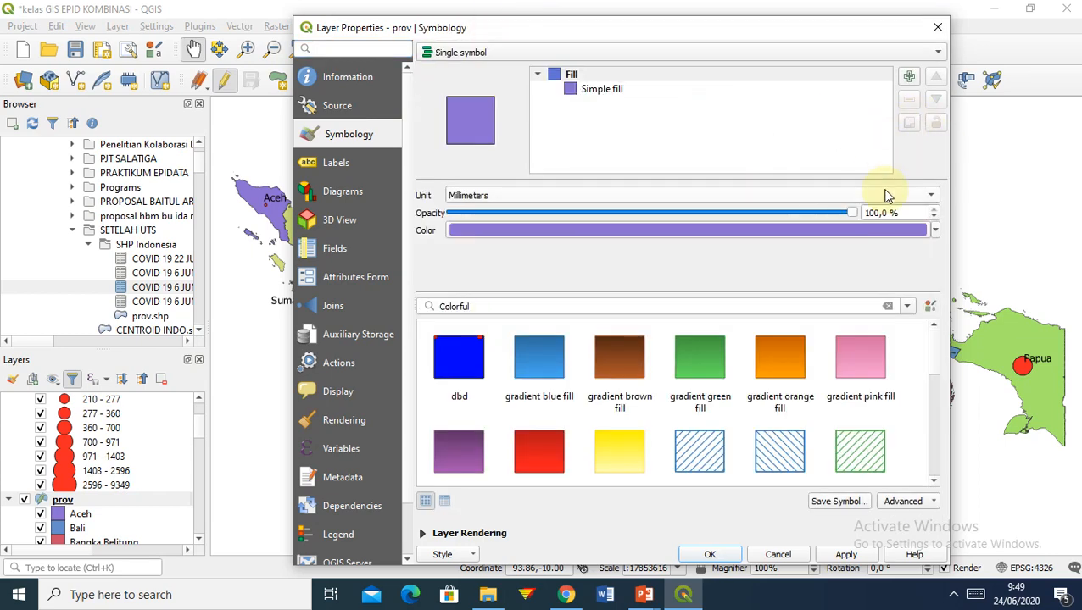
{"action": "left_click", "coordinate": [934, 229]}
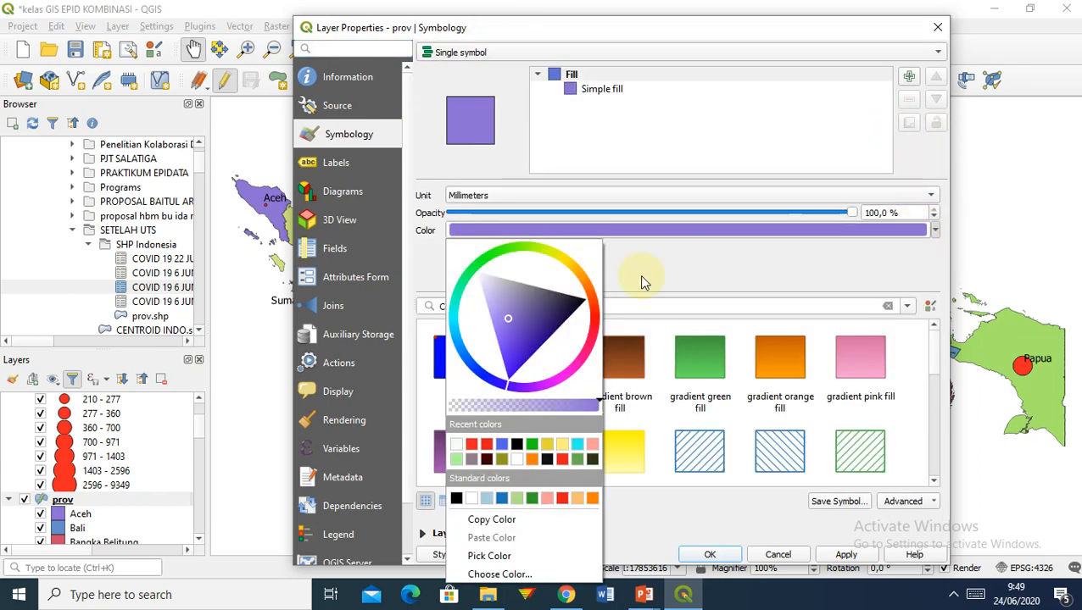
{"action": "left_click", "coordinate": [516, 459]}
{"action": "left_click", "coordinate": [843, 556]}
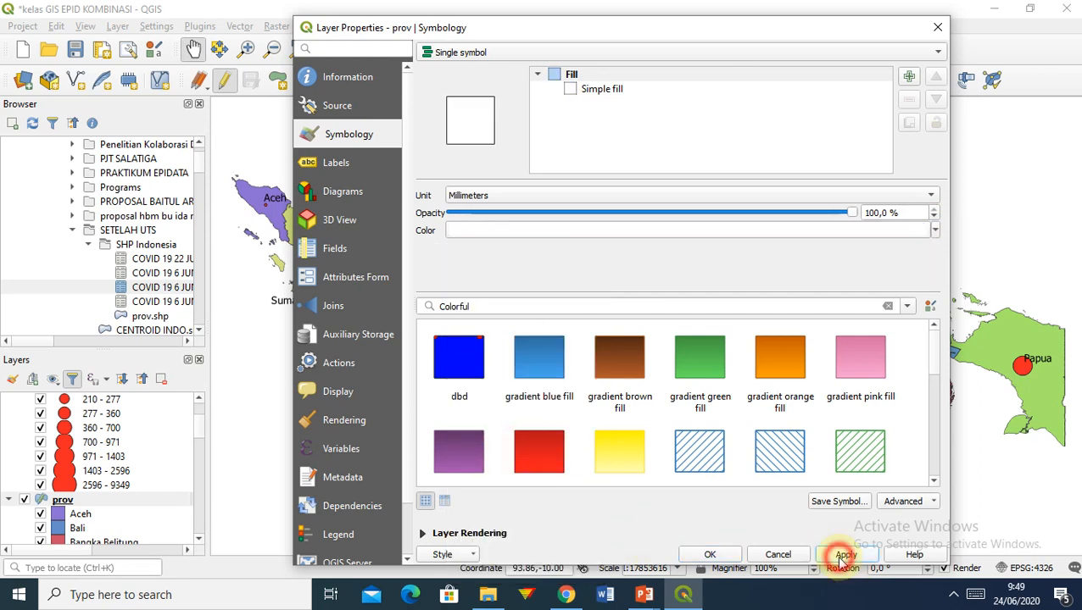
{"action": "left_click", "coordinate": [936, 31]}
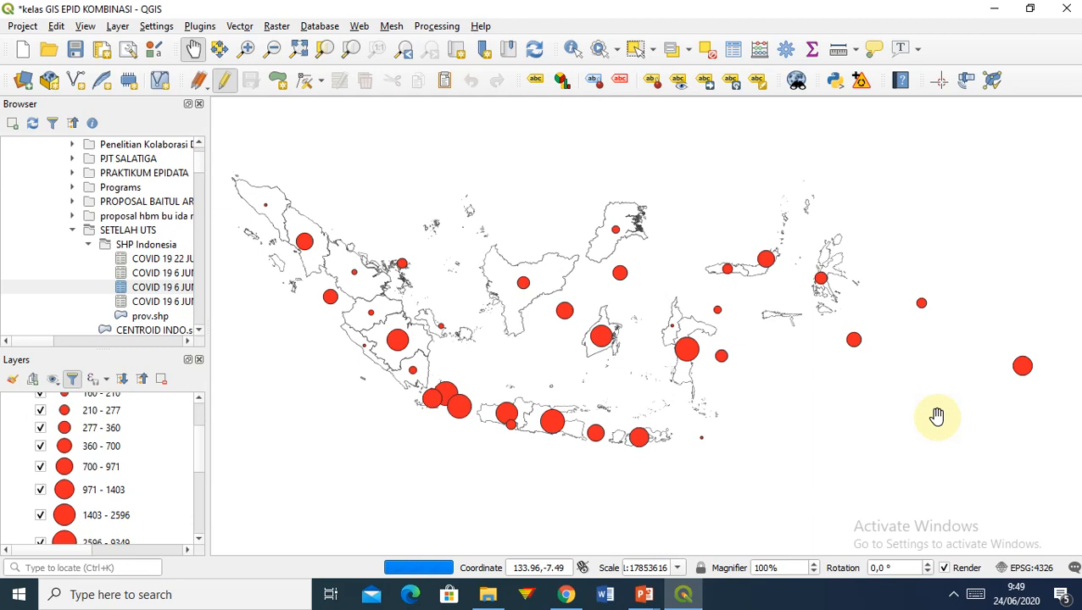
Review the Centroids class ranges, the prov layer and the remaining project layers and groups in the layer list
{"action": "left_click_drag", "start_coordinate": [203, 475], "coordinate": [199, 500]}
{"action": "left_click", "coordinate": [201, 424]}
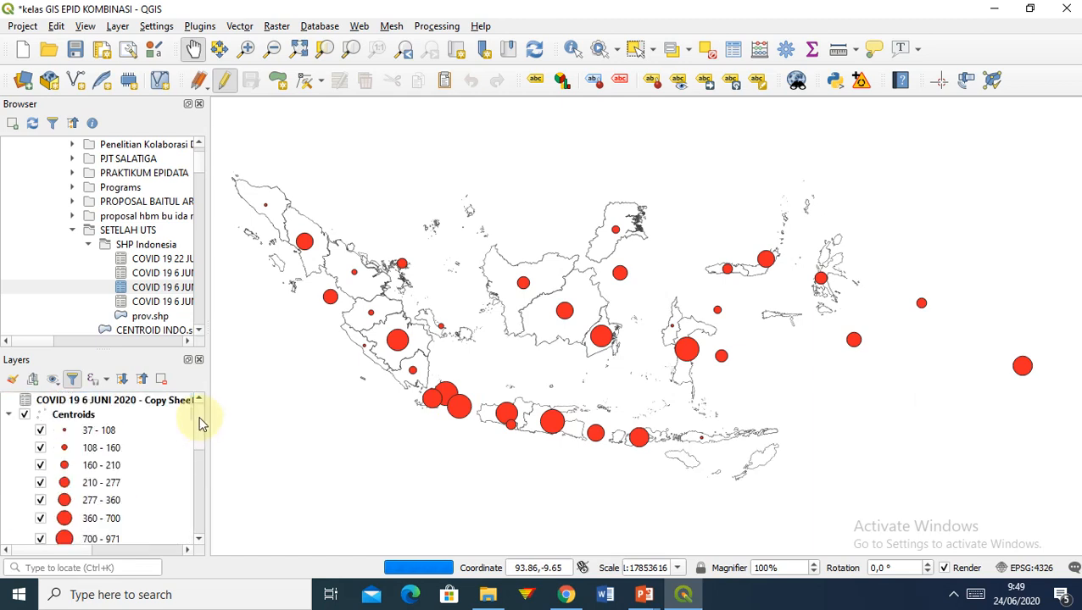
{"action": "left_click_drag", "start_coordinate": [199, 413], "coordinate": [201, 472]}
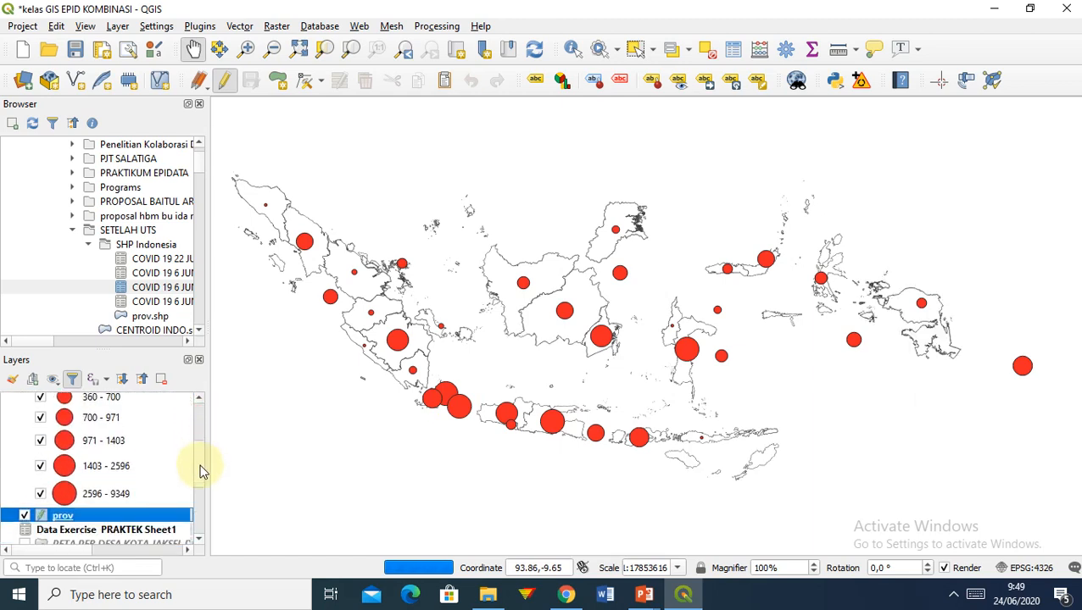
{"action": "scroll", "coordinate": [201, 473], "scroll_direction": "down", "scroll_amount": 2}
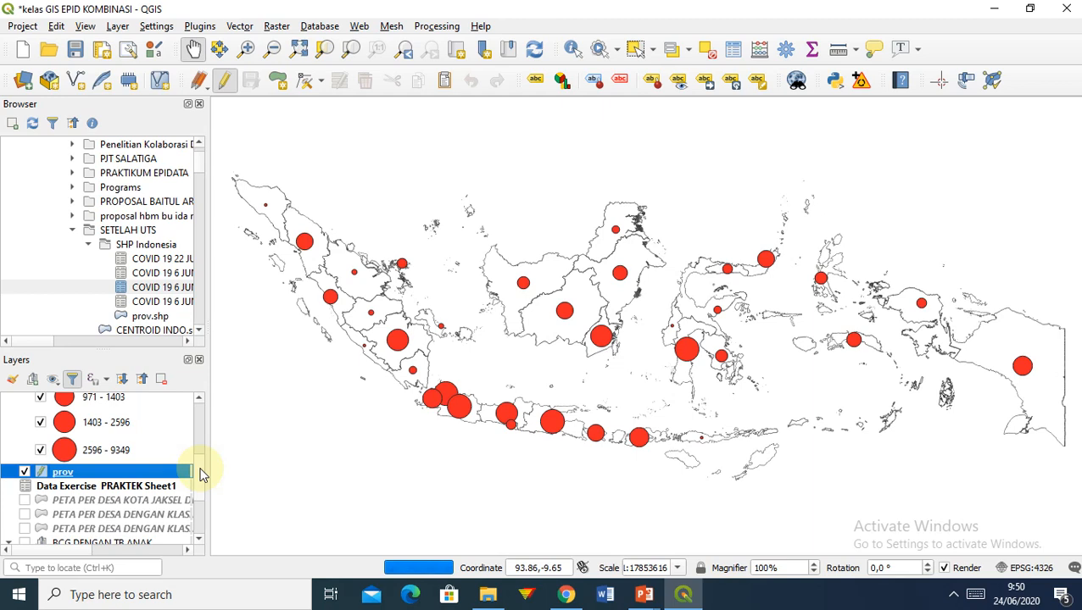
{"action": "scroll", "coordinate": [203, 475], "scroll_direction": "down", "scroll_amount": 3}
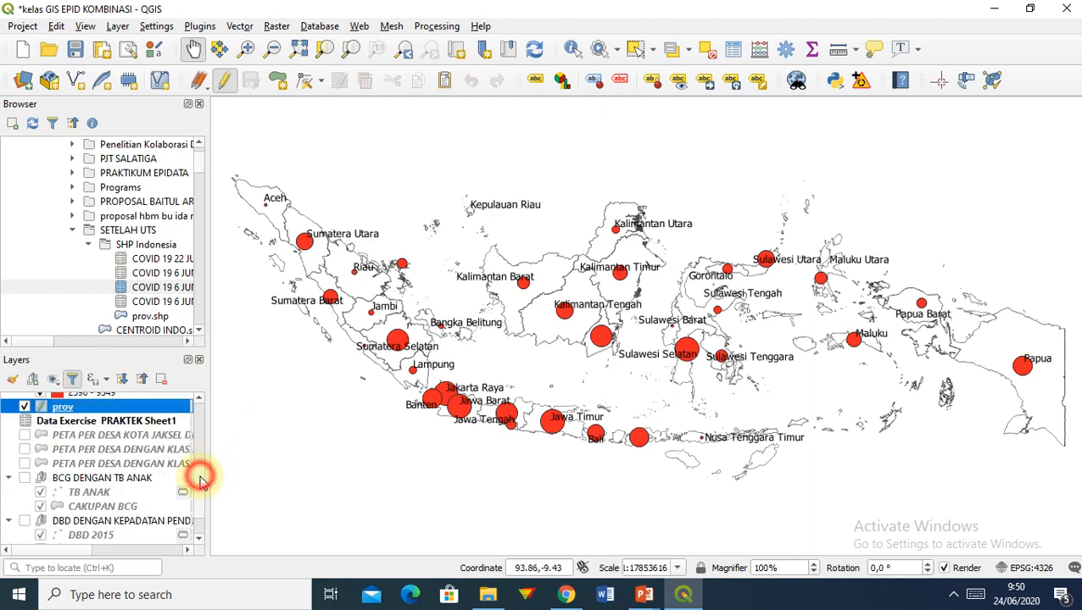
{"action": "scroll", "coordinate": [200, 483], "scroll_direction": "down", "scroll_amount": 2}
{"action": "scroll", "coordinate": [200, 483], "scroll_direction": "up", "scroll_amount": 5}
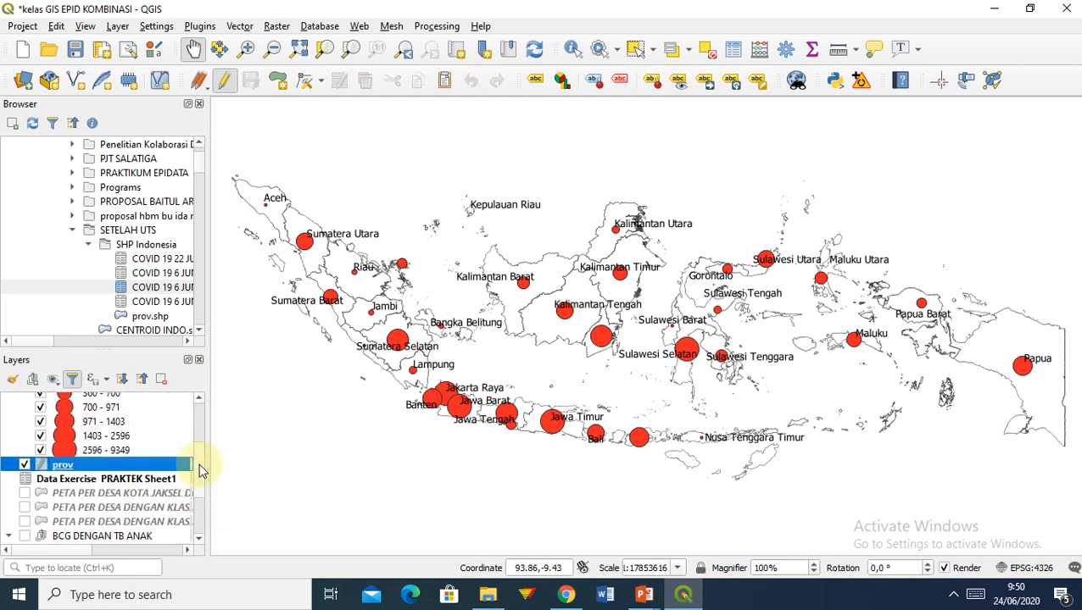
{"action": "scroll", "coordinate": [200, 475], "scroll_direction": "down", "scroll_amount": 5}
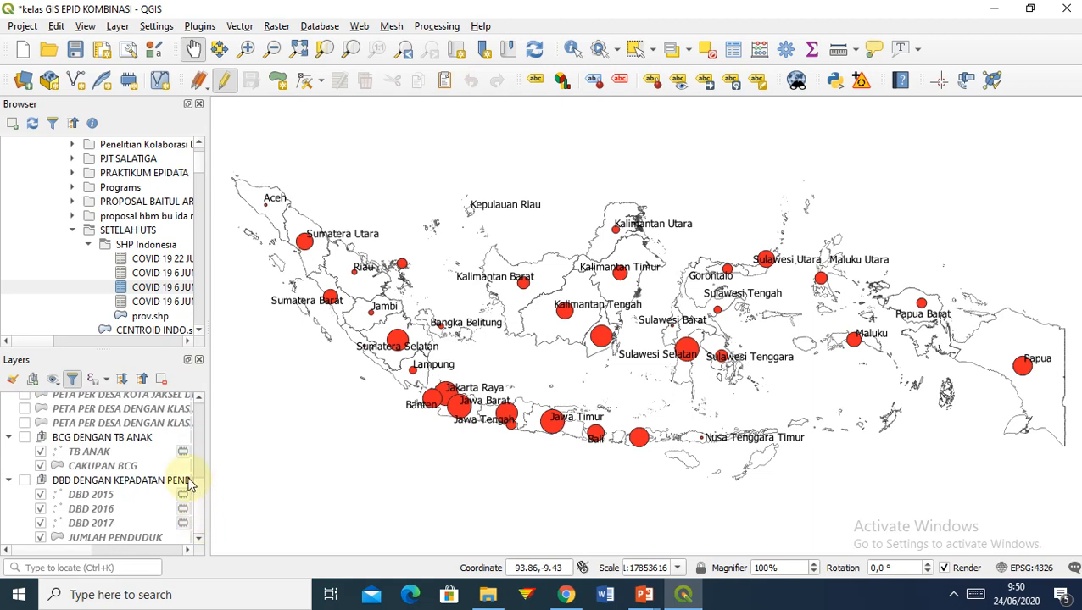
{"action": "left_click_drag", "start_coordinate": [201, 494], "coordinate": [198, 415]}
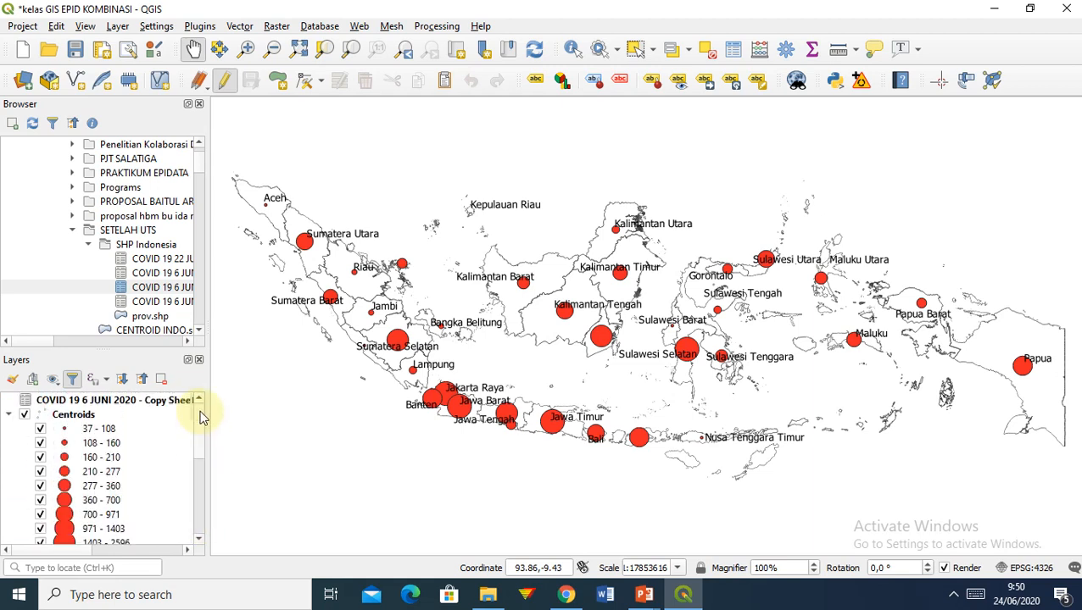
Hide the Centroids and prov layers on the map
{"action": "left_click", "coordinate": [24, 415]}
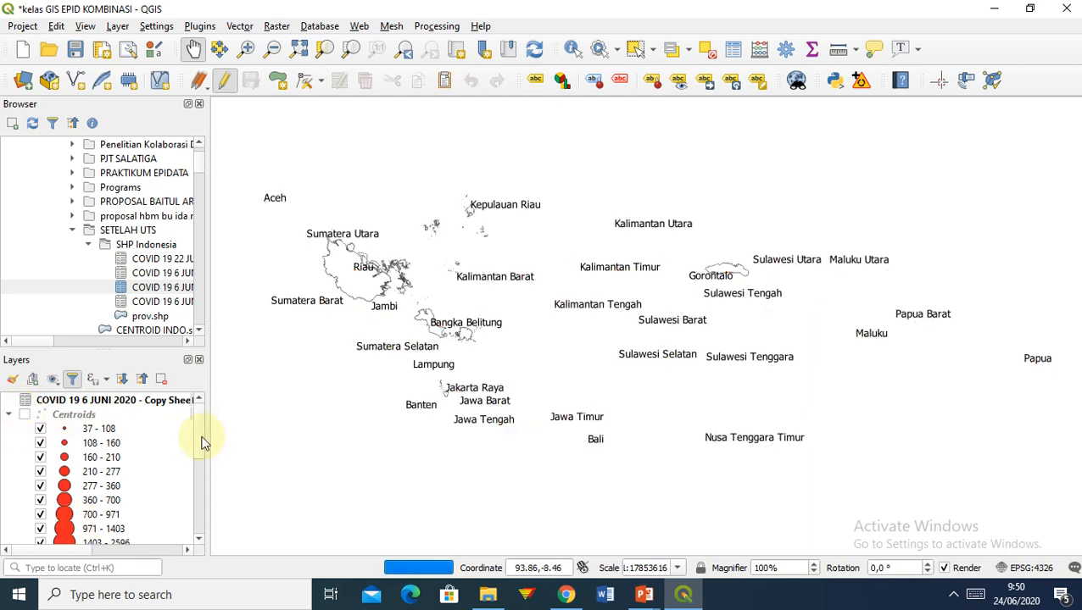
{"action": "scroll", "coordinate": [197, 488], "scroll_direction": "down", "scroll_amount": 2}
{"action": "left_click", "coordinate": [23, 427]}
{"action": "left_click", "coordinate": [24, 426]}
Show the PETA PER DESA DENGAN KLASIFIKASI PER KECAMATAN KOTA JAKSEL copy copy layer and zoom the map to its full extent
{"action": "scroll", "coordinate": [198, 474], "scroll_direction": "down", "scroll_amount": 2}
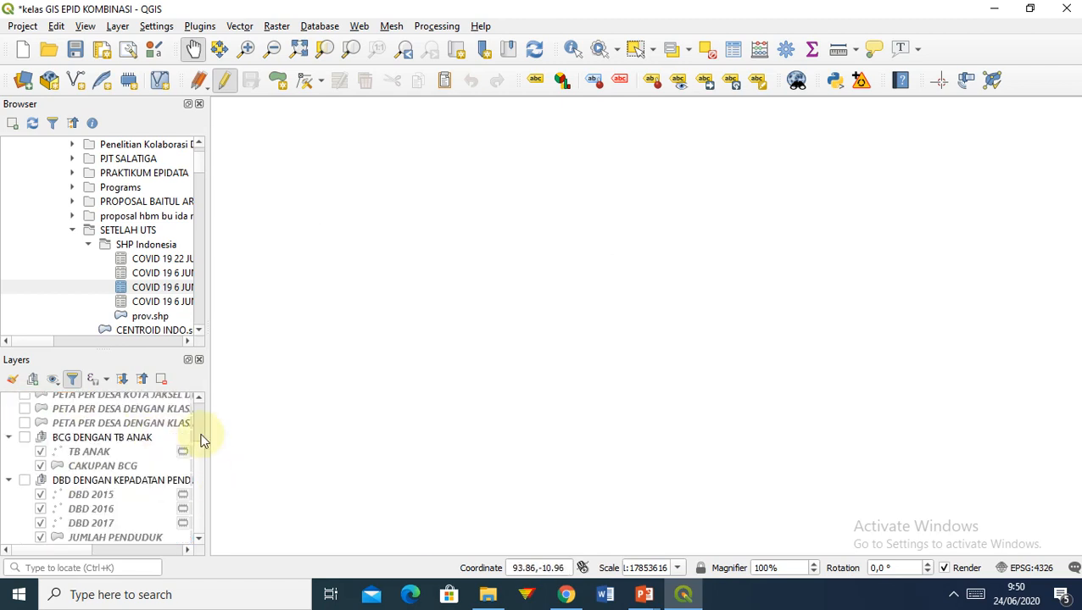
{"action": "left_click", "coordinate": [80, 424]}
{"action": "left_click", "coordinate": [24, 423]}
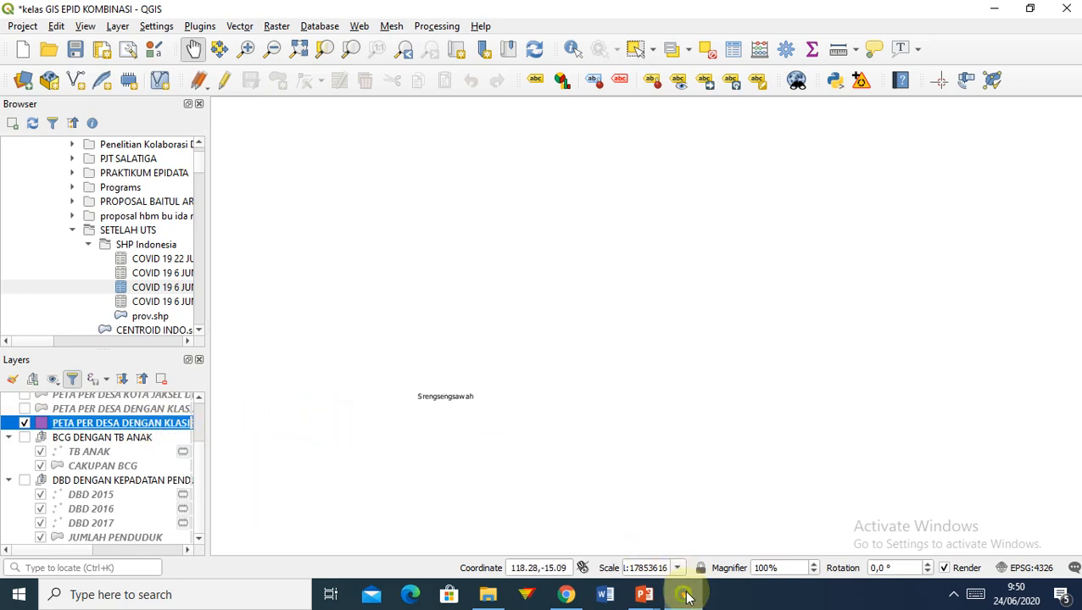
{"action": "mouse_move", "coordinate": [687, 597]}
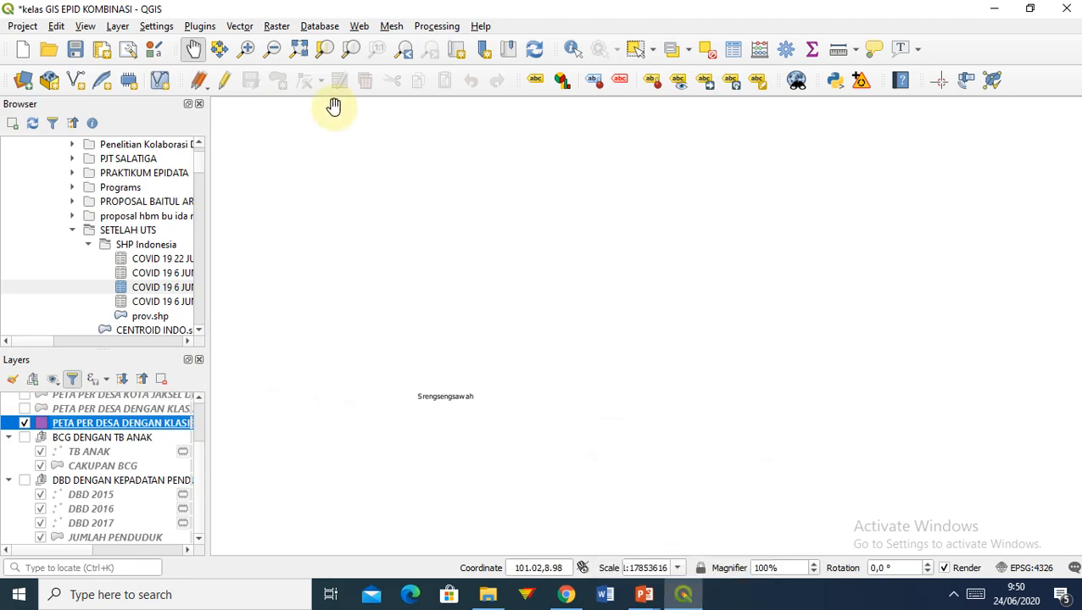
{"action": "left_click", "coordinate": [298, 50]}
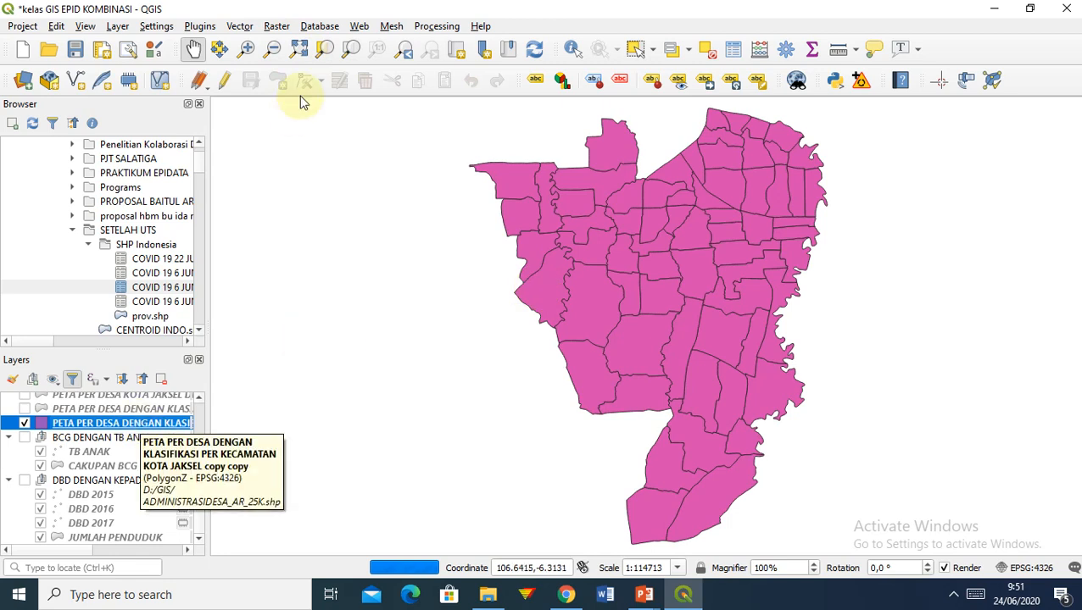
Generate centroids for the Kota Jaksel village layer and save the output as the shapefile CENTROID JAKSEL in the SETELAH UTS folder
{"action": "left_click", "coordinate": [245, 26]}
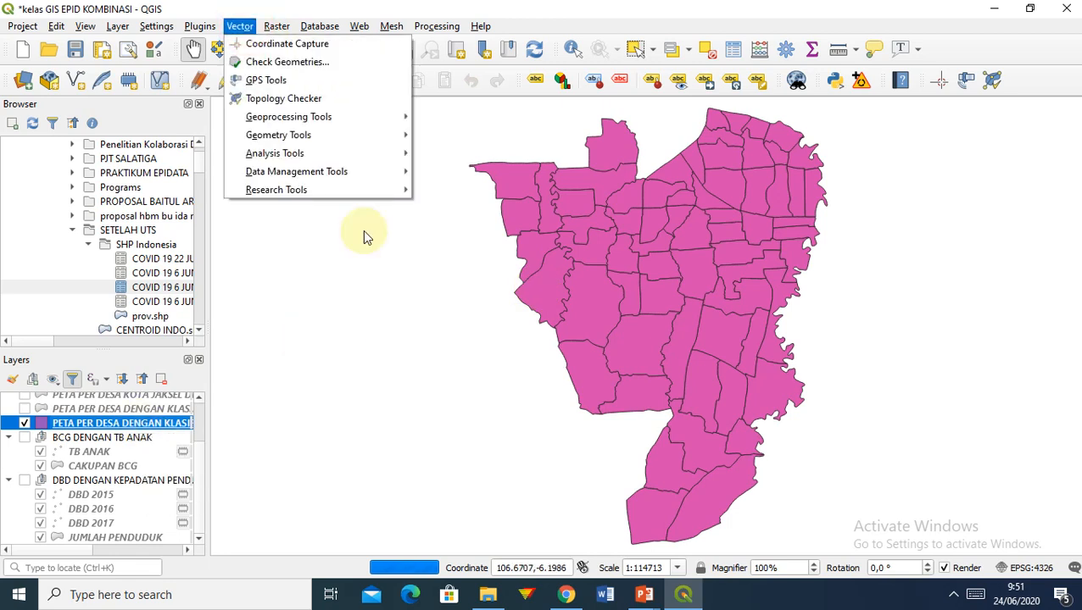
{"action": "mouse_move", "coordinate": [327, 136]}
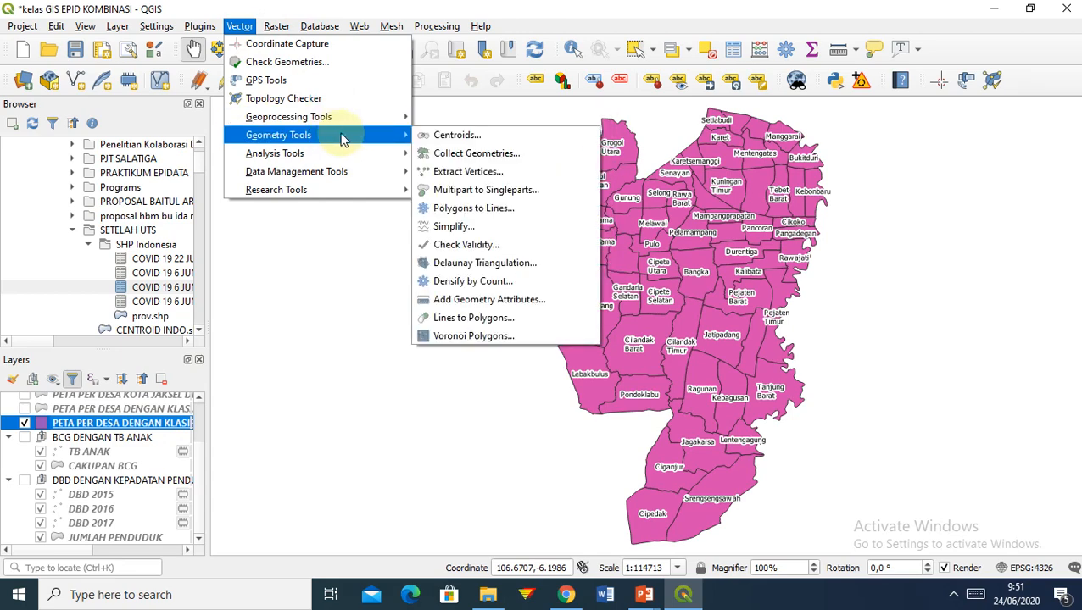
{"action": "left_click", "coordinate": [445, 137]}
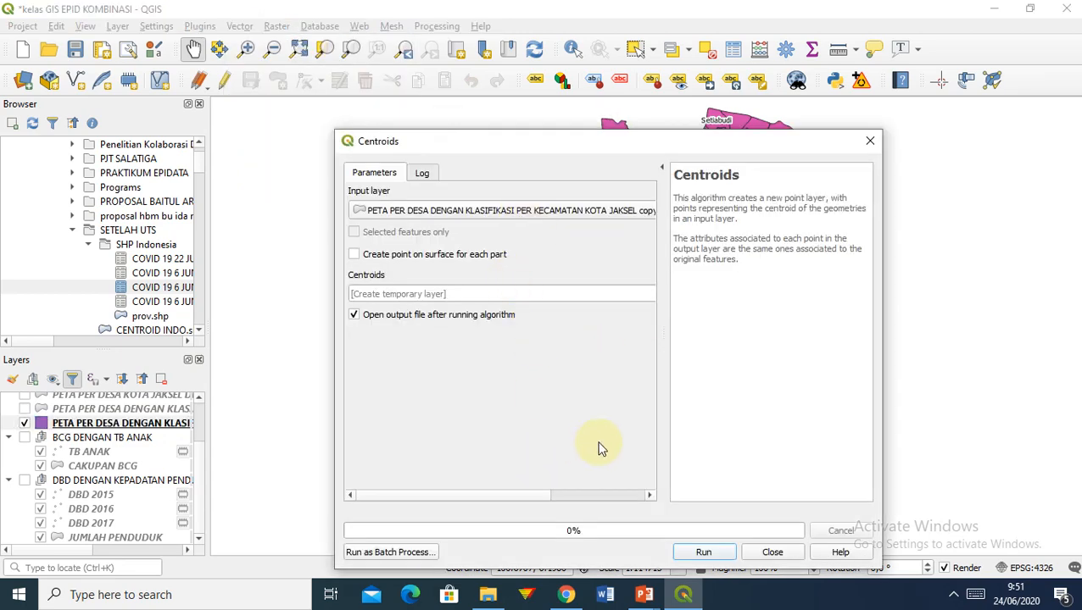
{"action": "left_click", "coordinate": [479, 494]}
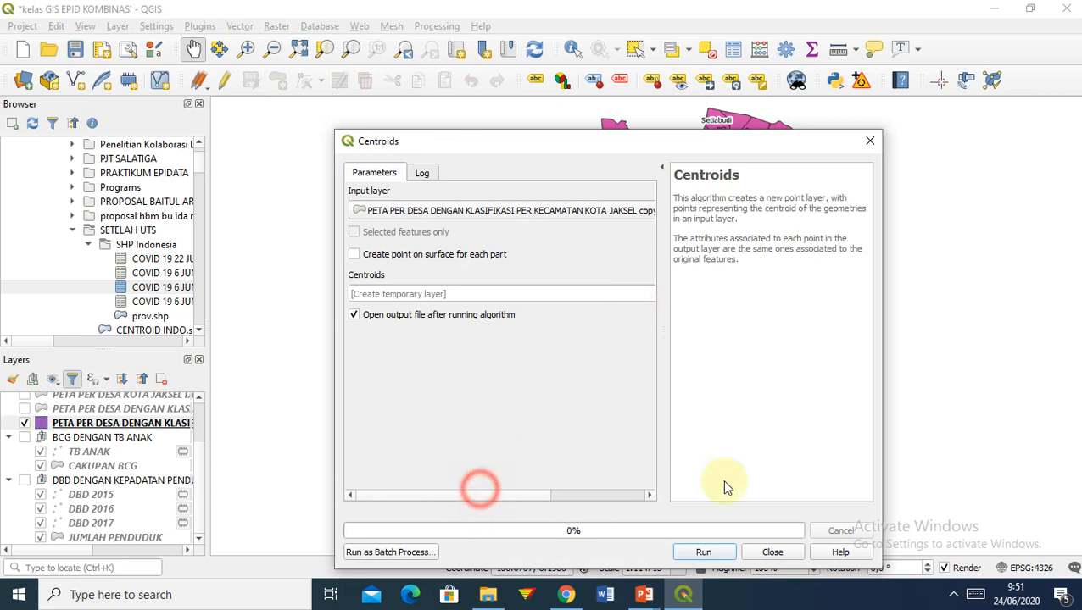
{"action": "left_click_drag", "start_coordinate": [549, 495], "coordinate": [659, 502]}
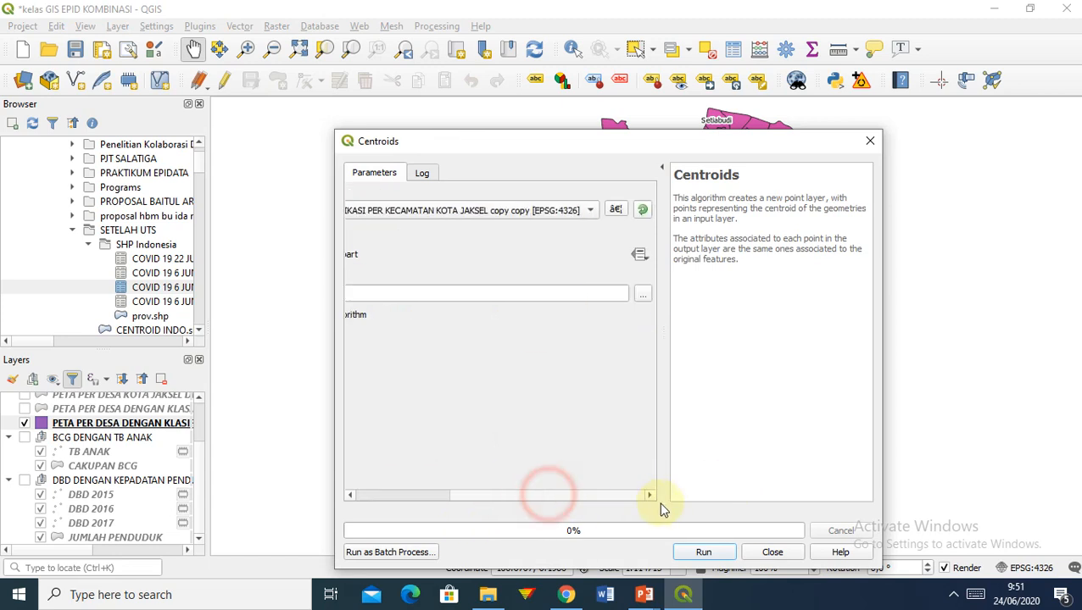
{"action": "left_click", "coordinate": [642, 295]}
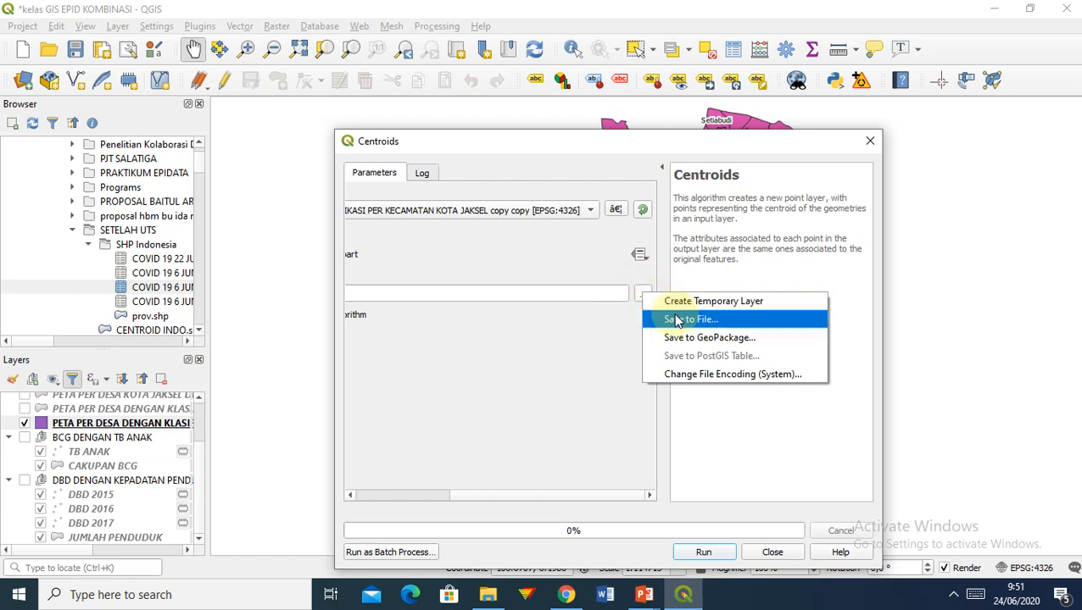
{"action": "left_click", "coordinate": [674, 315]}
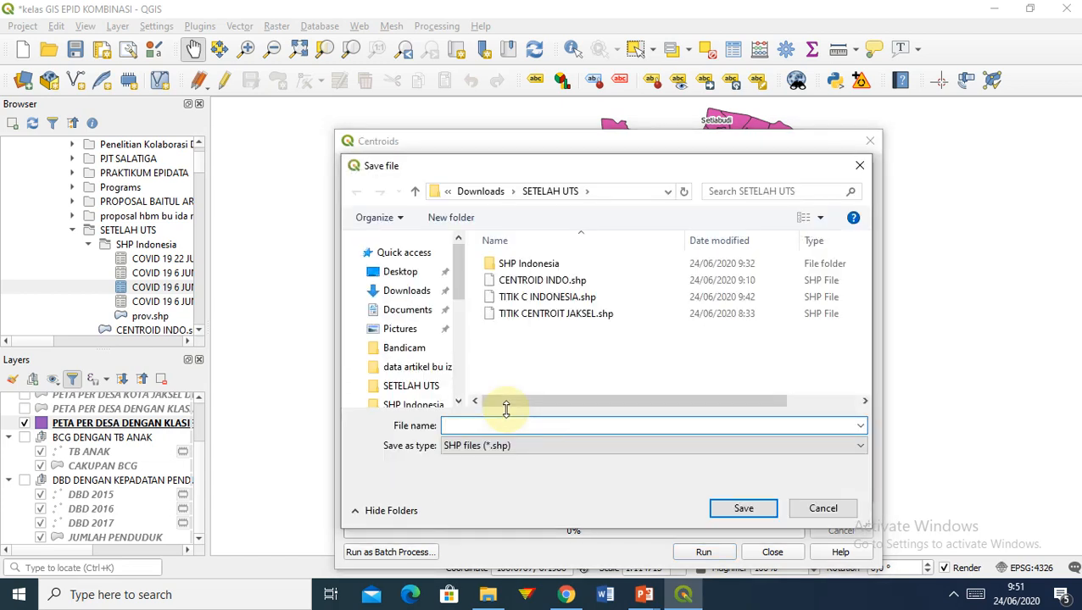
{"action": "type", "text": "C"}
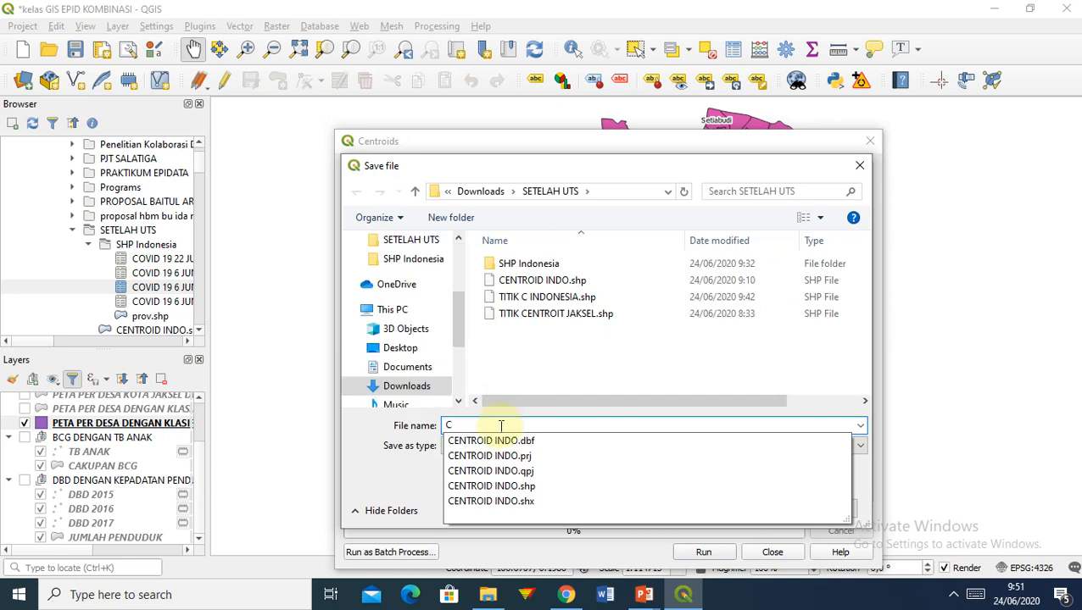
{"action": "type", "text": "ENTROI"}
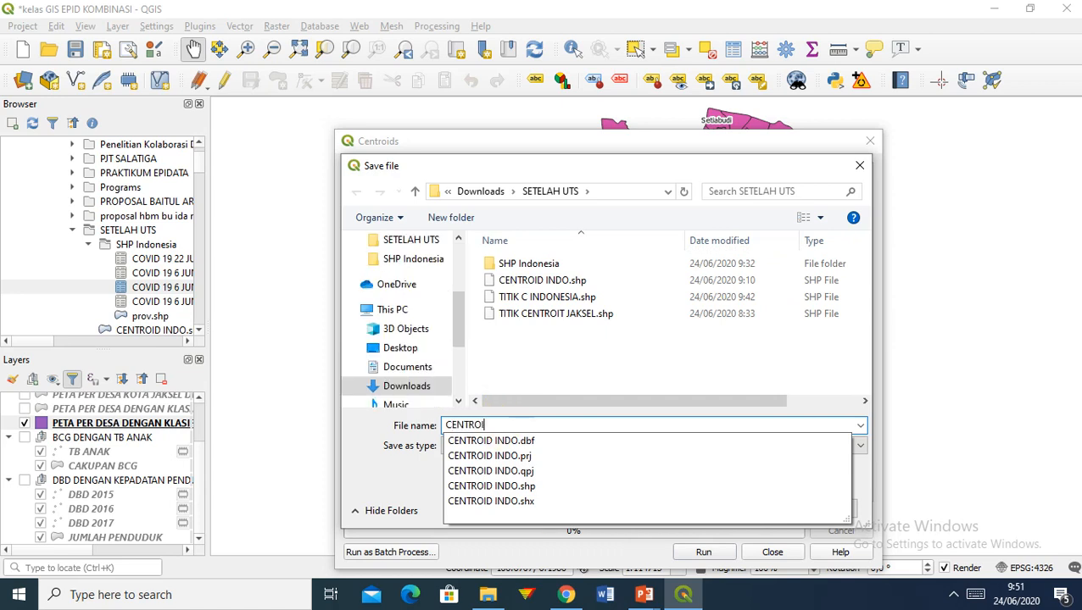
{"action": "type", "text": "D JAKSEL"}
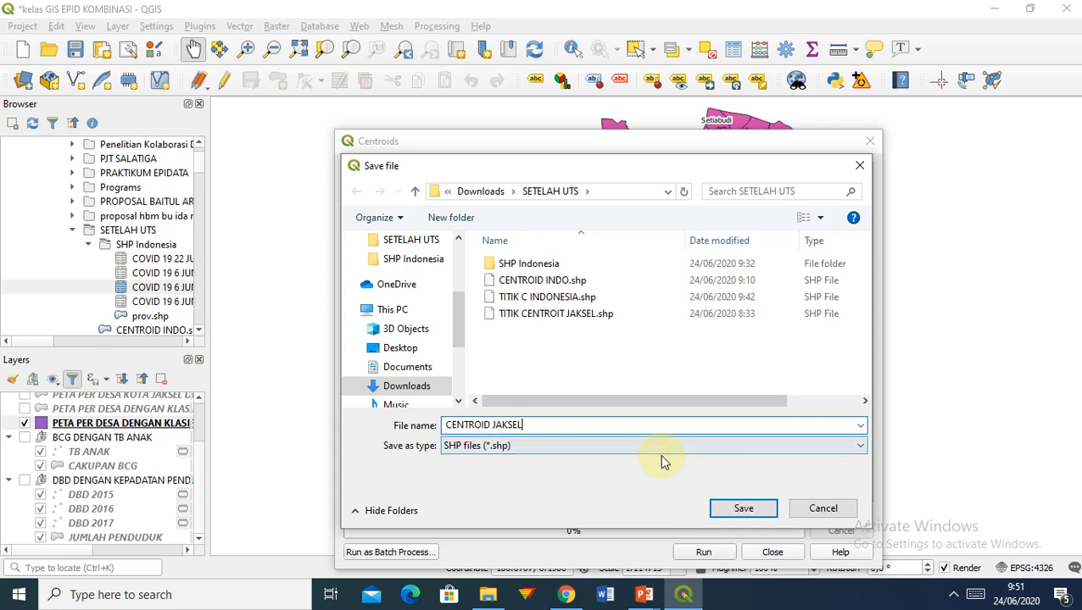
{"action": "left_click", "coordinate": [741, 510]}
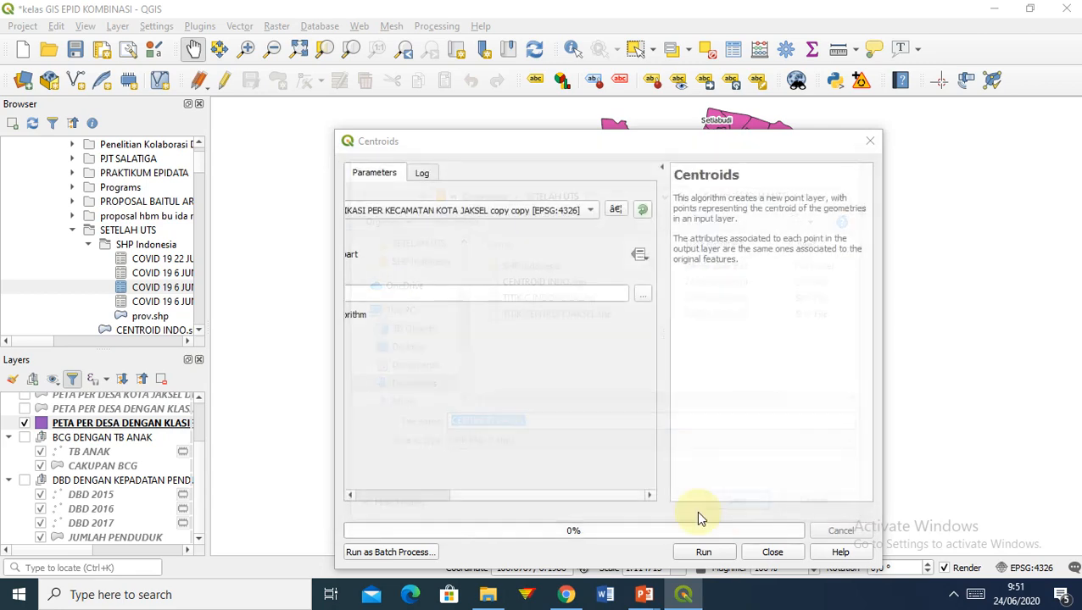
{"action": "left_click", "coordinate": [708, 551]}
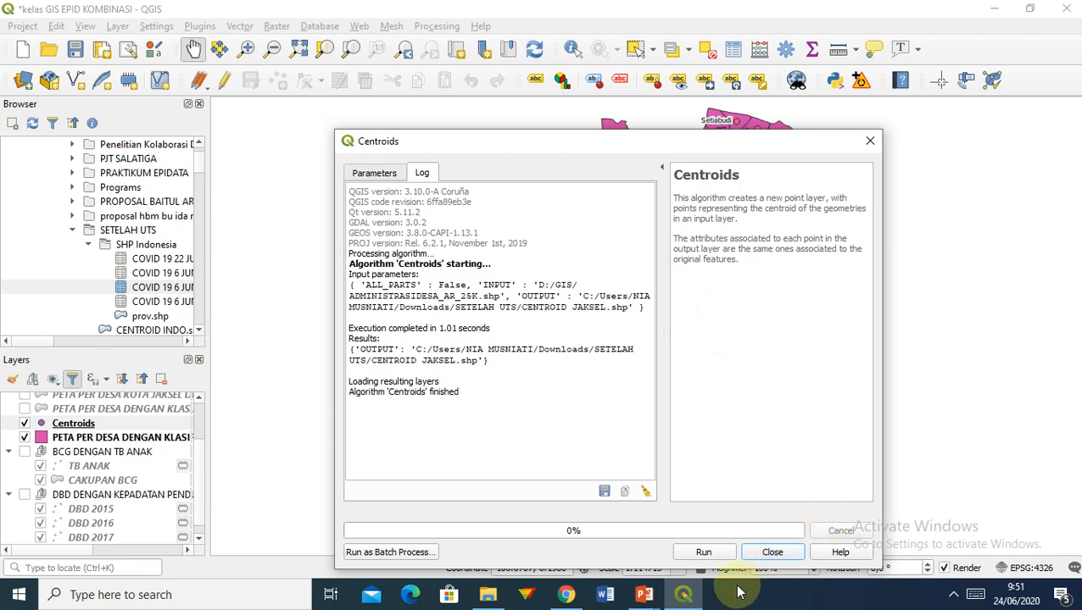
{"action": "left_click", "coordinate": [955, 595]}
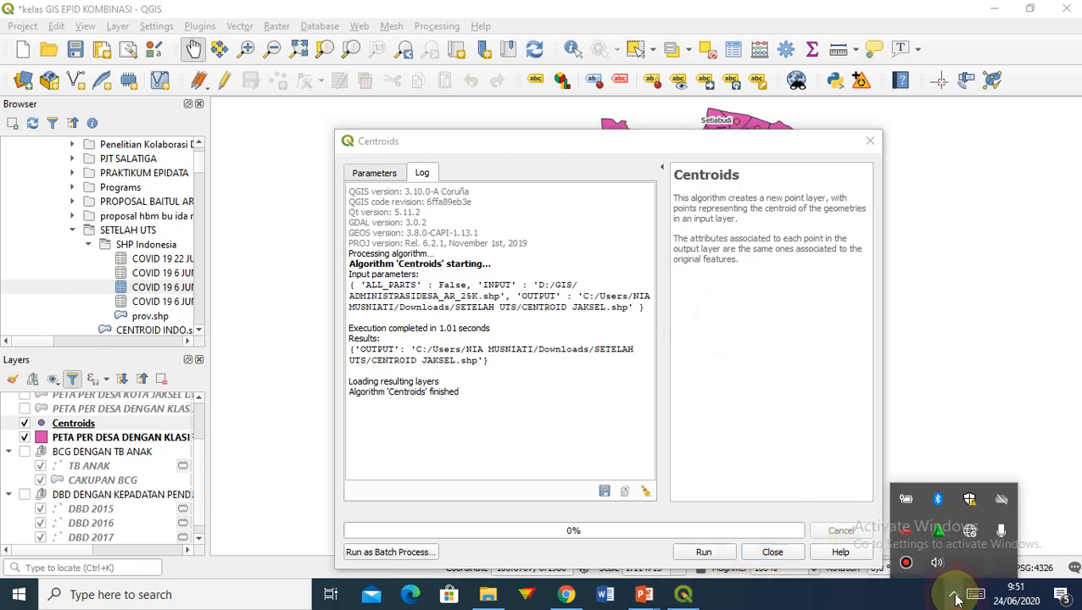
{"action": "left_click", "coordinate": [906, 562]}
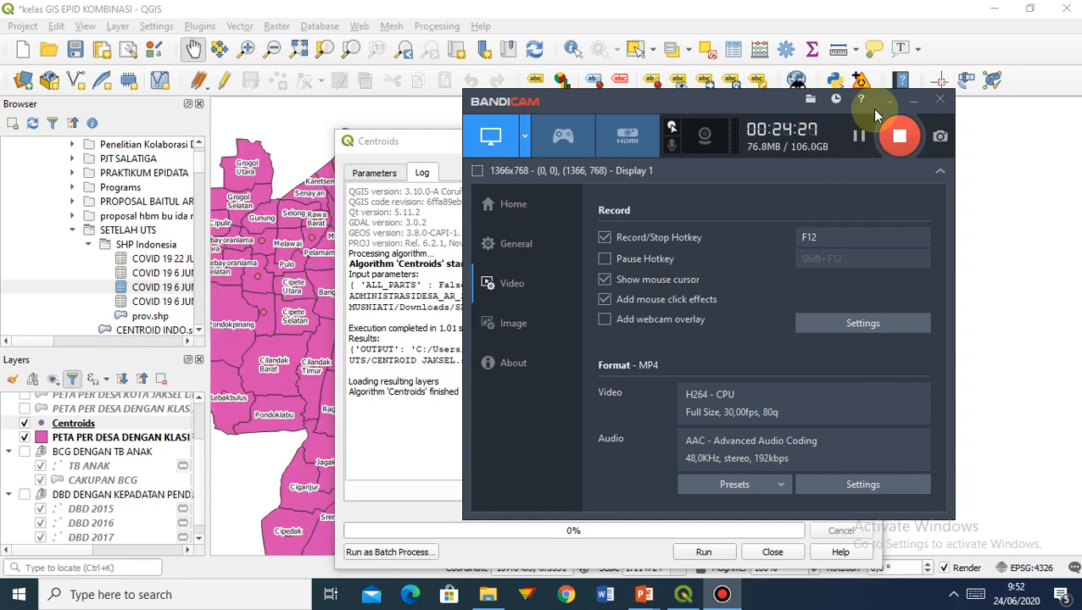
{"action": "left_click", "coordinate": [884, 102]}
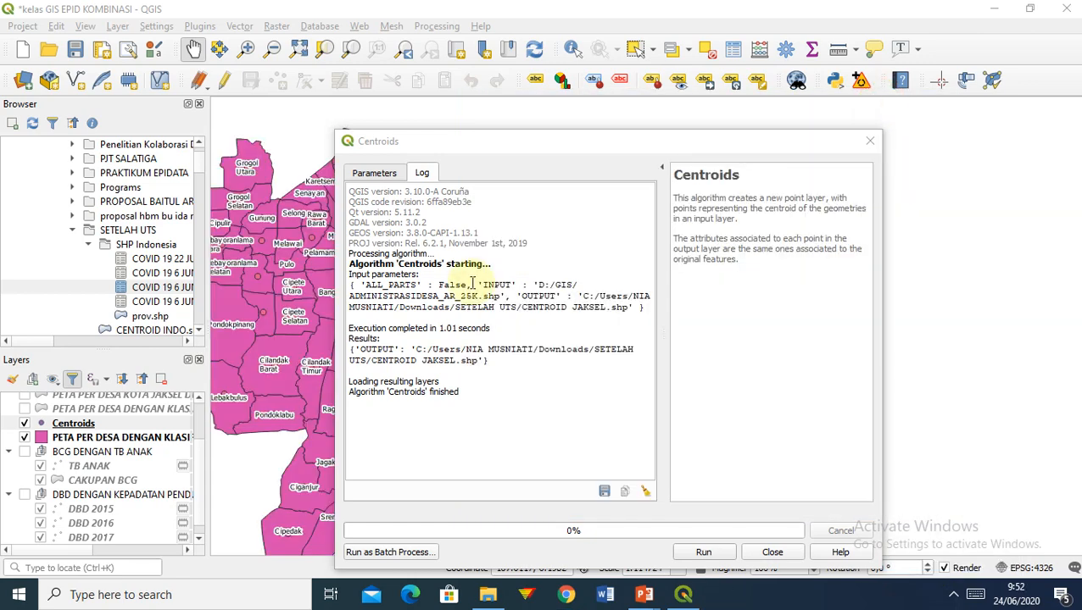
Set the new Kota Jaksel Centroids layer's symbology to Graduated, based on the BCG field
{"action": "left_click", "coordinate": [871, 142]}
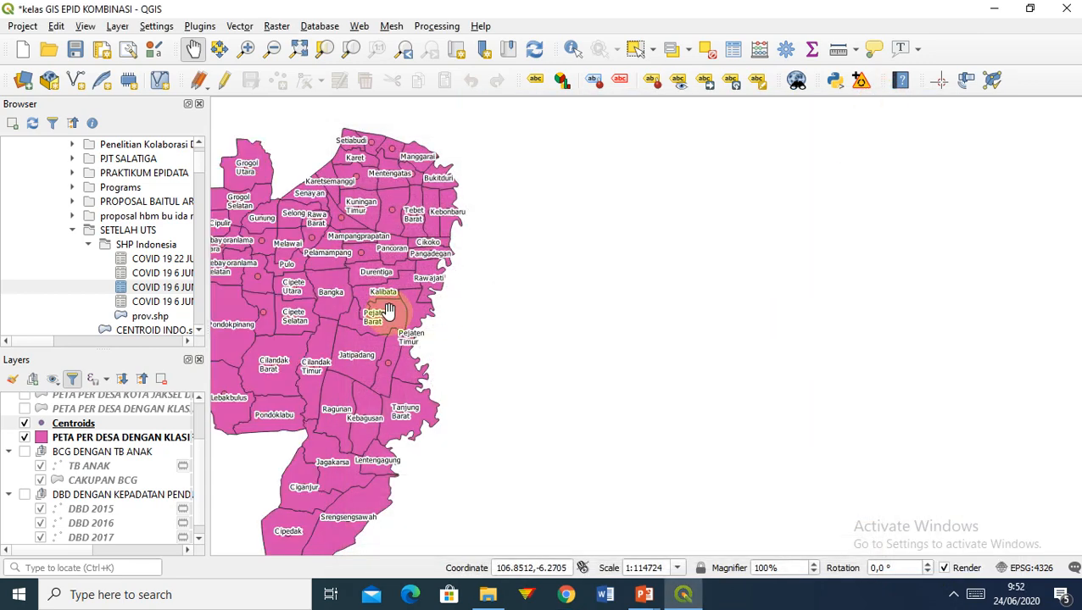
{"action": "left_click", "coordinate": [298, 49]}
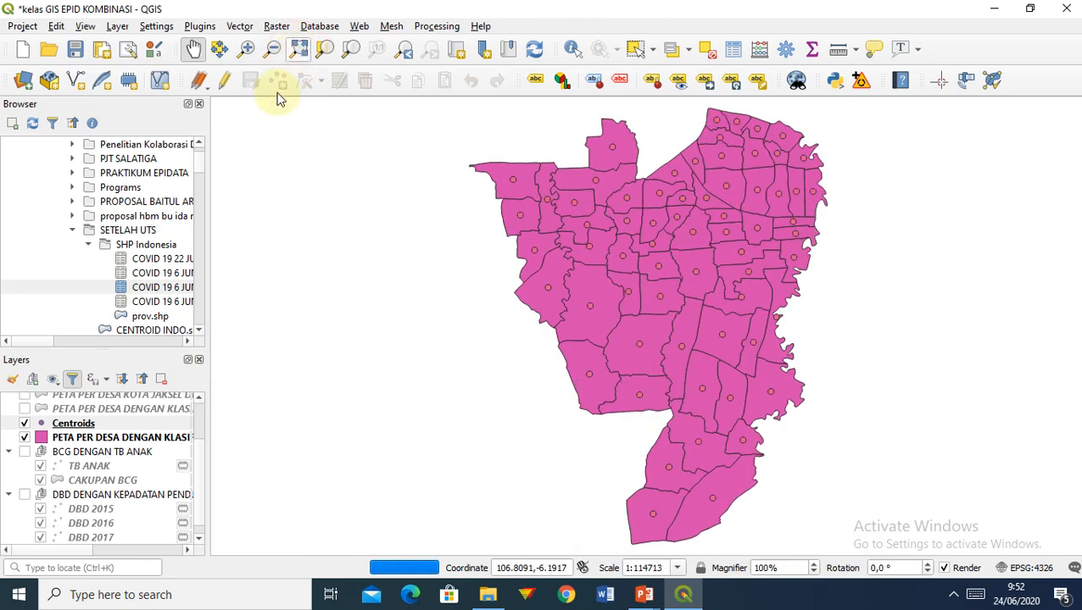
{"action": "left_click", "coordinate": [65, 428]}
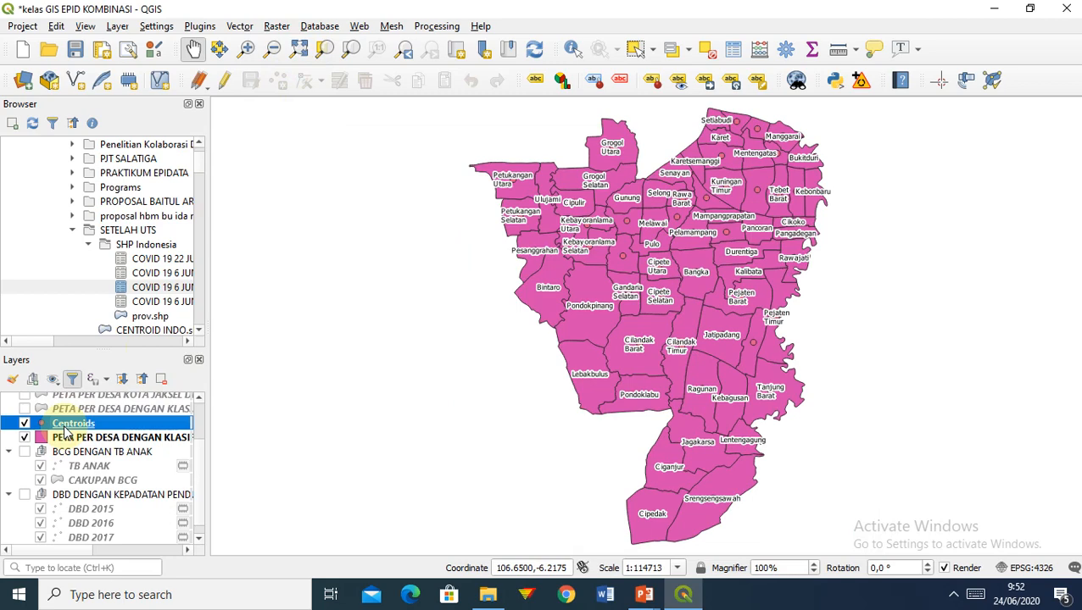
{"action": "right_click", "coordinate": [66, 426]}
{"action": "left_click", "coordinate": [100, 417]}
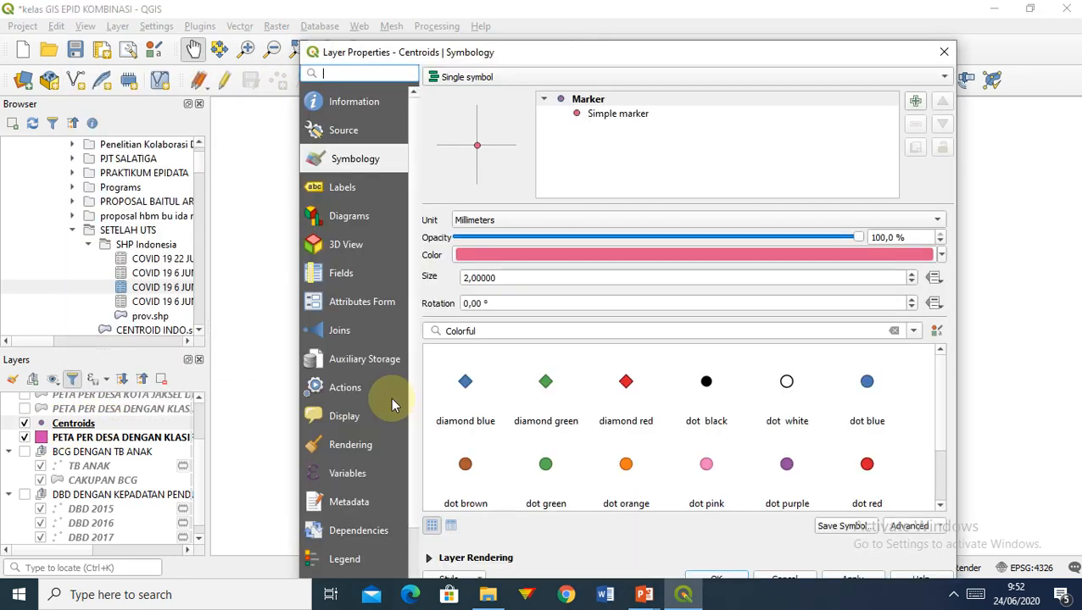
{"action": "left_click", "coordinate": [695, 77]}
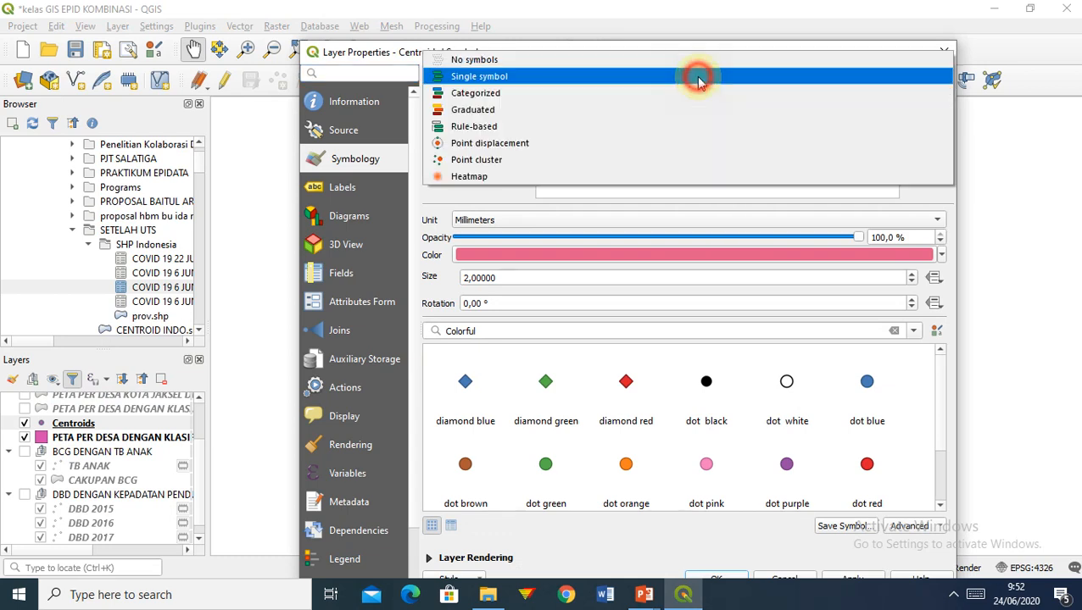
{"action": "left_click", "coordinate": [589, 112]}
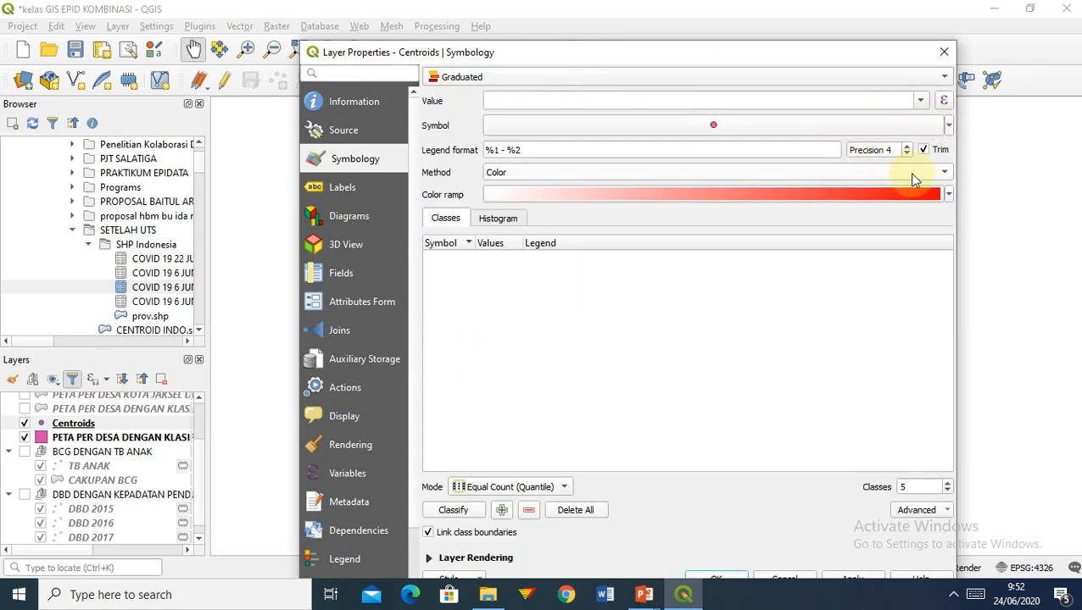
{"action": "left_click", "coordinate": [920, 100]}
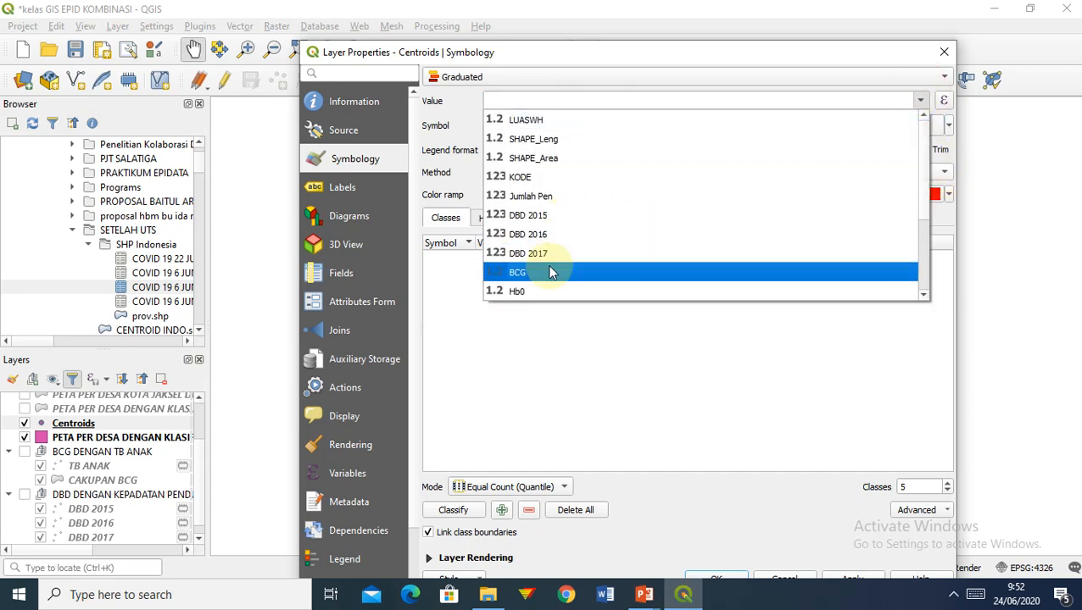
{"action": "left_click", "coordinate": [534, 272]}
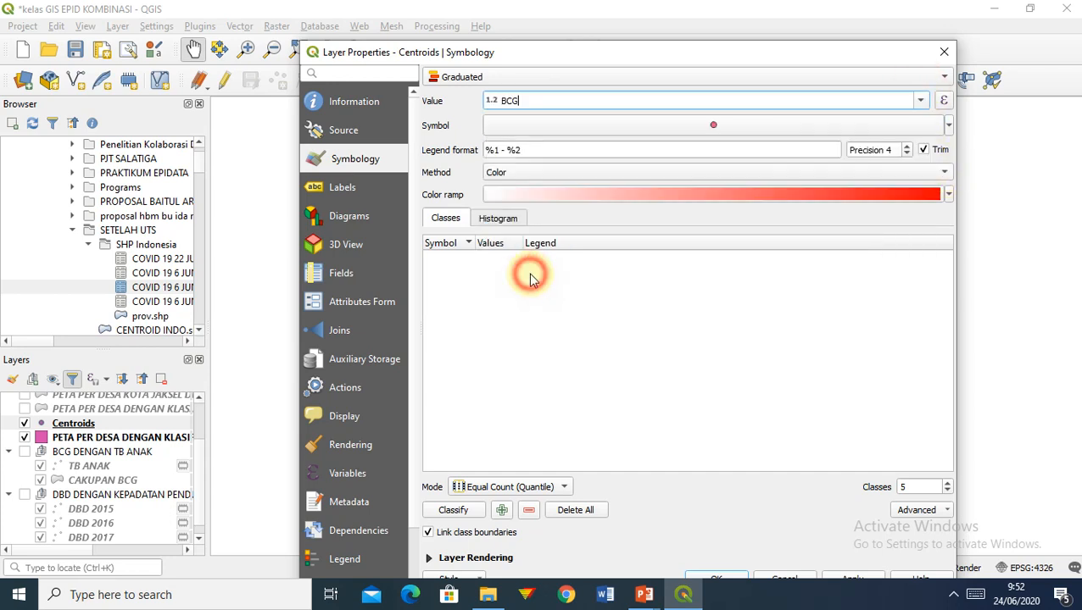
Grade the BCG centroids by symbol size and reduce the classification to 3 classes
{"action": "left_click", "coordinate": [943, 174]}
{"action": "left_click", "coordinate": [917, 188]}
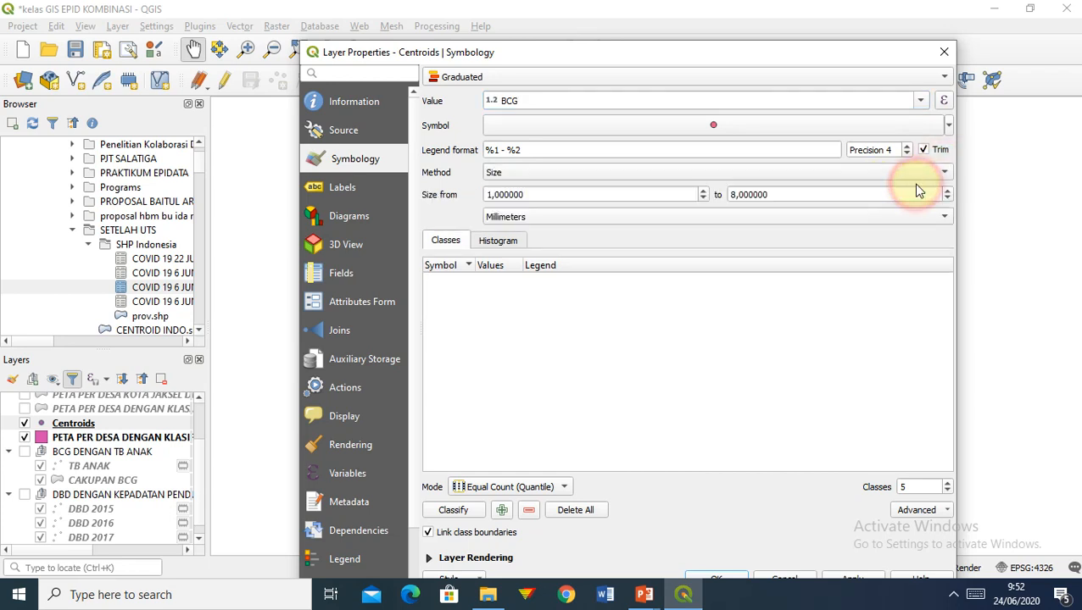
{"action": "left_click", "coordinate": [947, 487]}
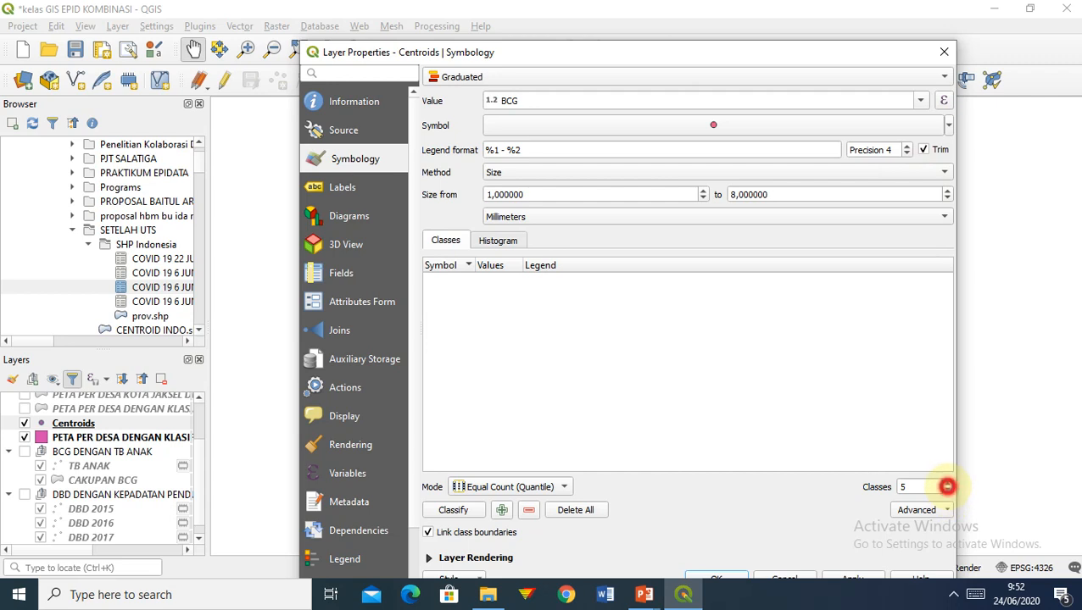
{"action": "left_click", "coordinate": [947, 490]}
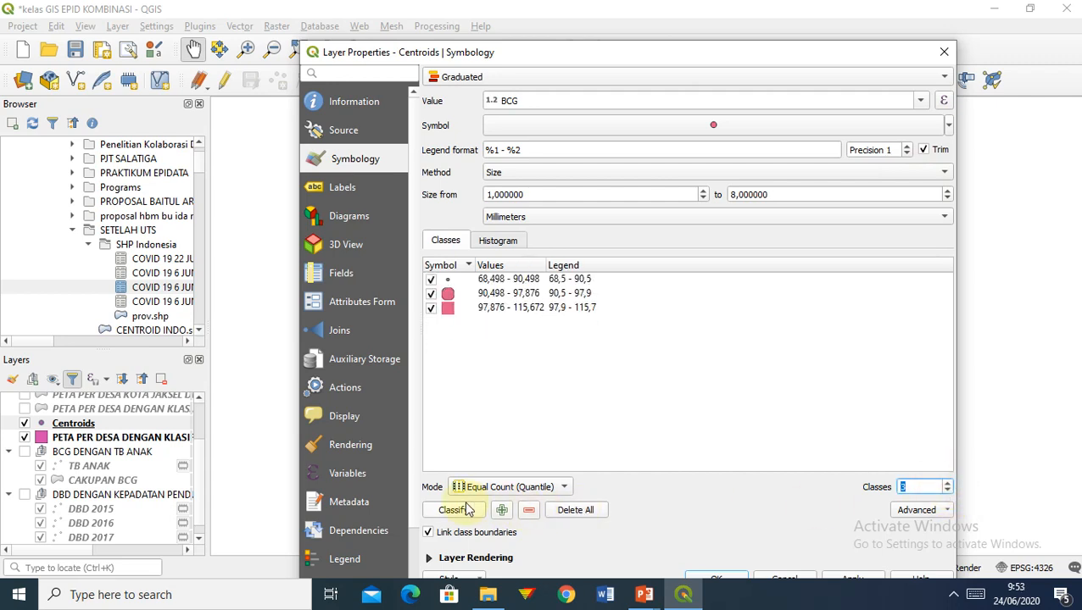
Switch to the PowerPoint presentation to check the BCG coverage class limits on slide 8, and return to QGIS
{"action": "mouse_move", "coordinate": [649, 598]}
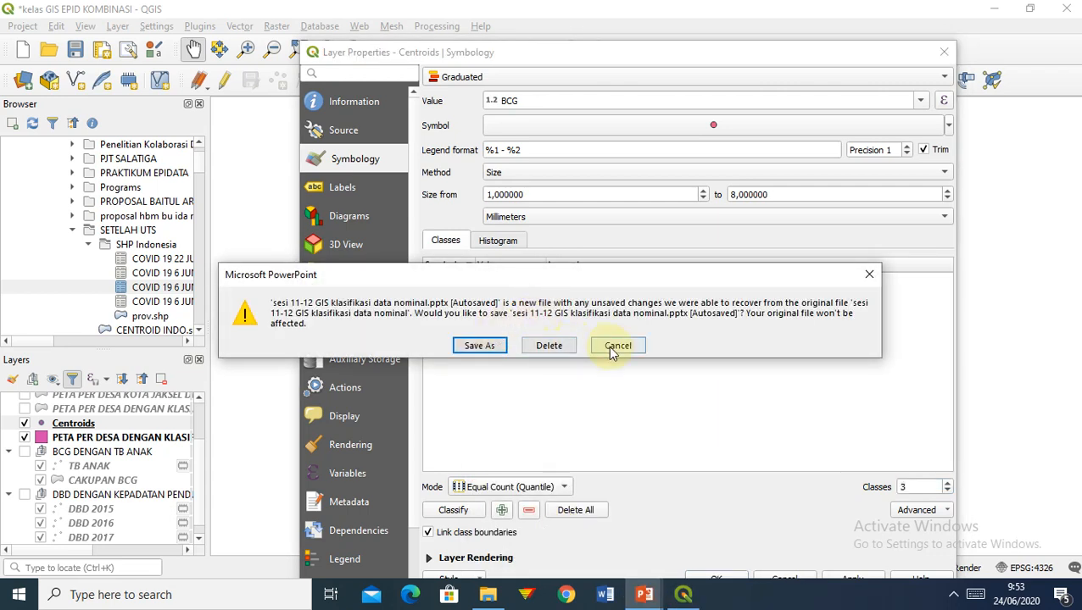
{"action": "left_click", "coordinate": [624, 348]}
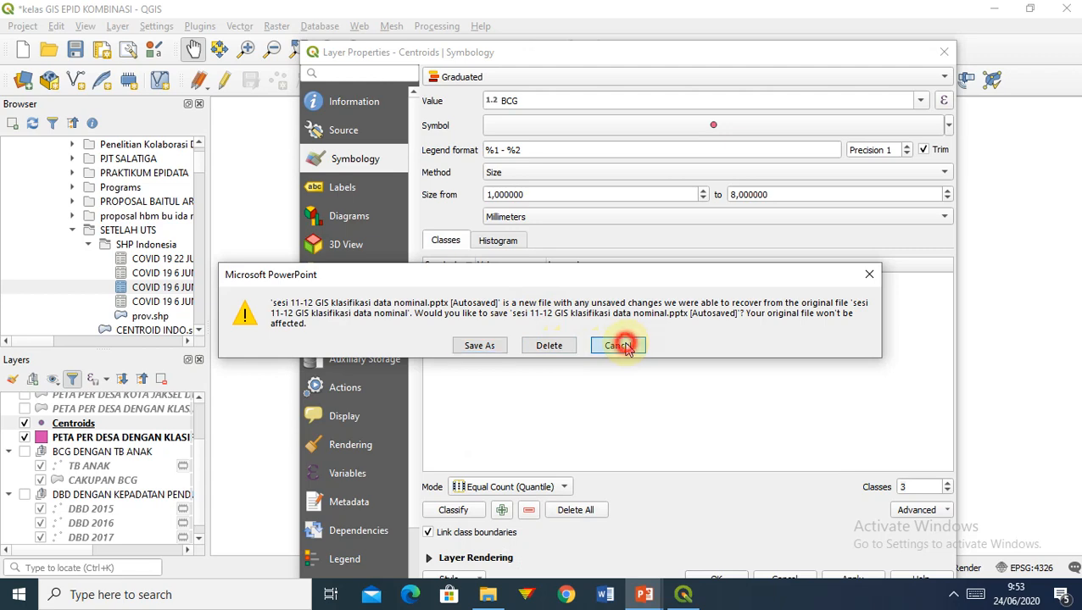
{"action": "left_click", "coordinate": [644, 595]}
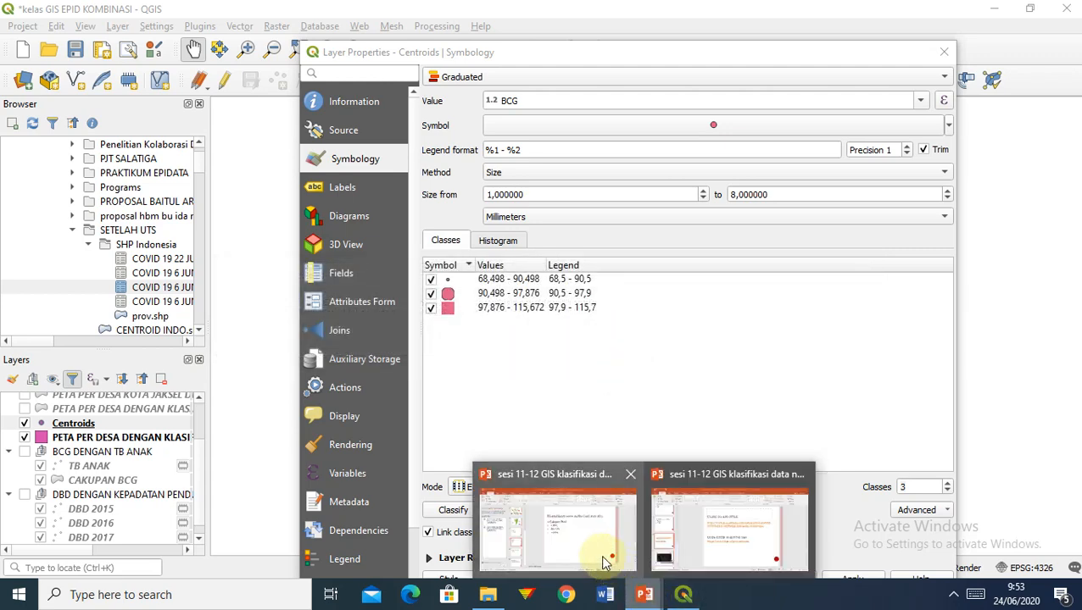
{"action": "left_click", "coordinate": [597, 547]}
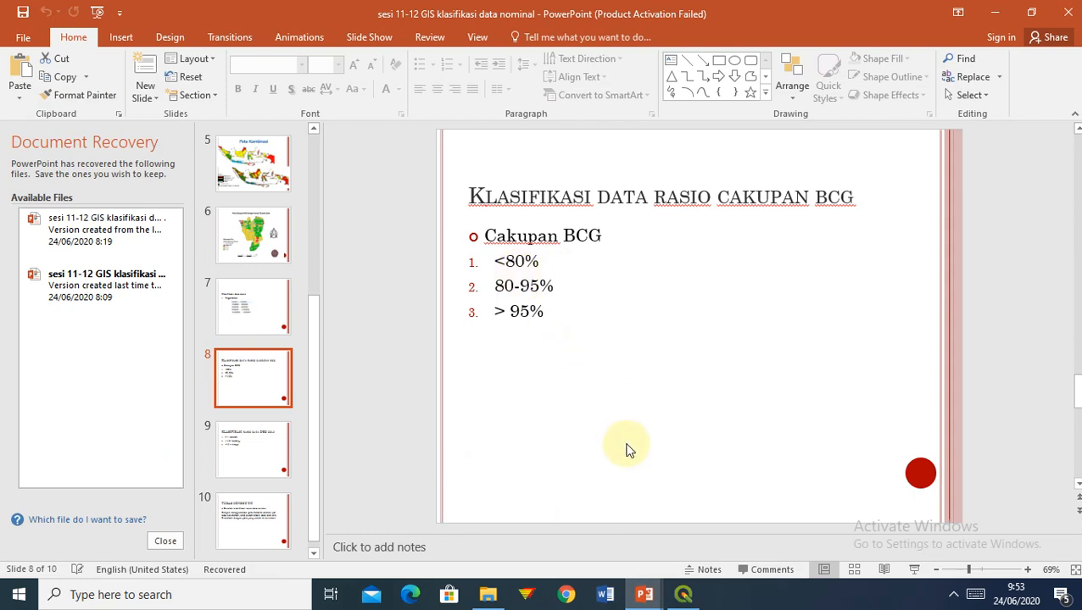
{"action": "mouse_move", "coordinate": [689, 591]}
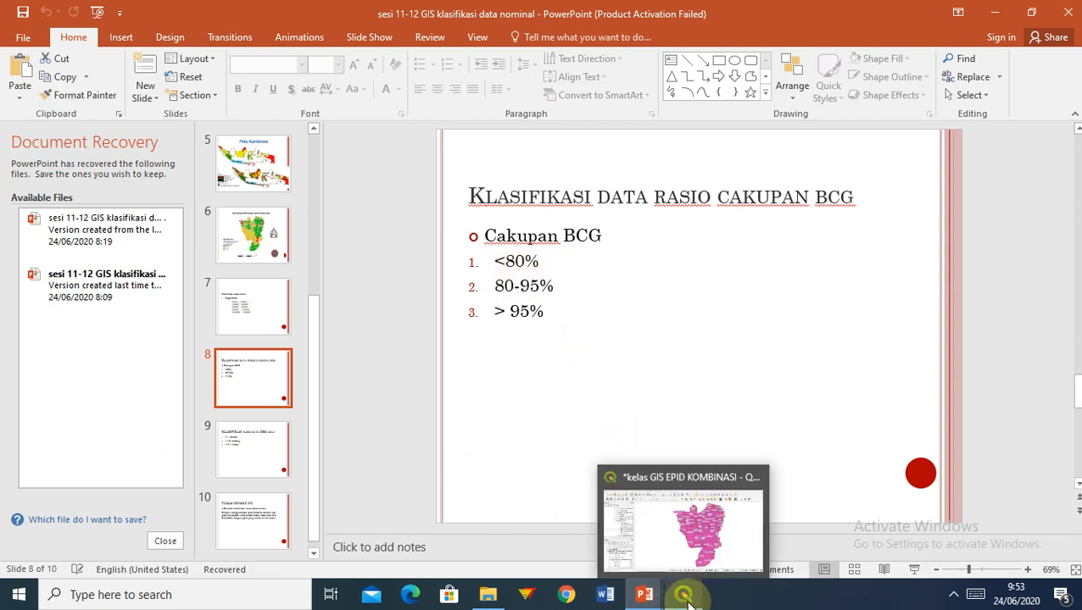
{"action": "left_click", "coordinate": [694, 543]}
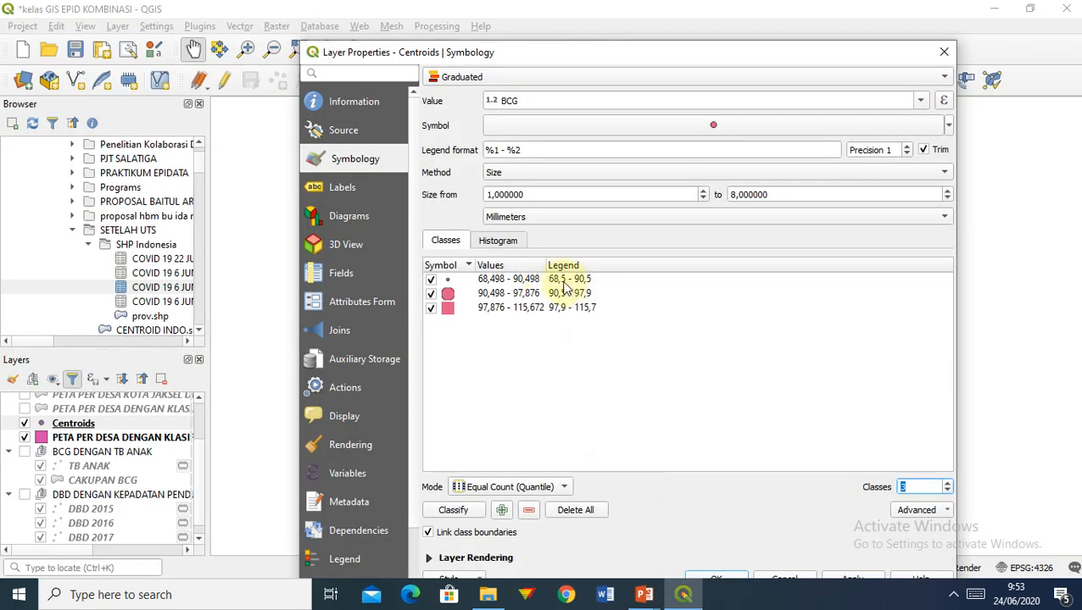
Set the upper bound of the lowest BCG class to 80
{"action": "double_click", "coordinate": [526, 284]}
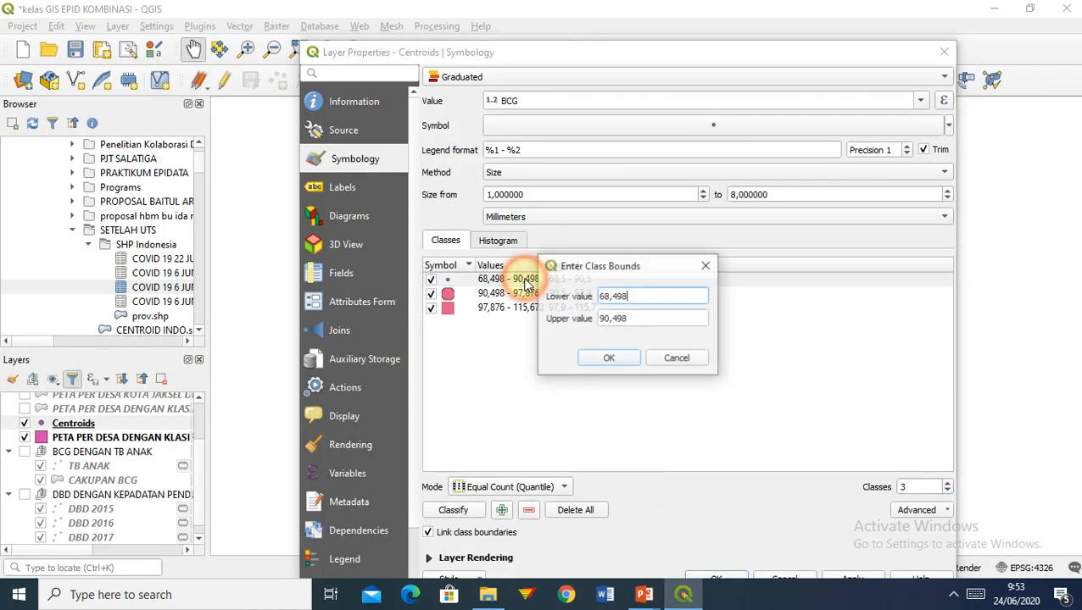
{"action": "left_click_drag", "start_coordinate": [635, 318], "coordinate": [588, 323]}
{"action": "type", "text": "80"}
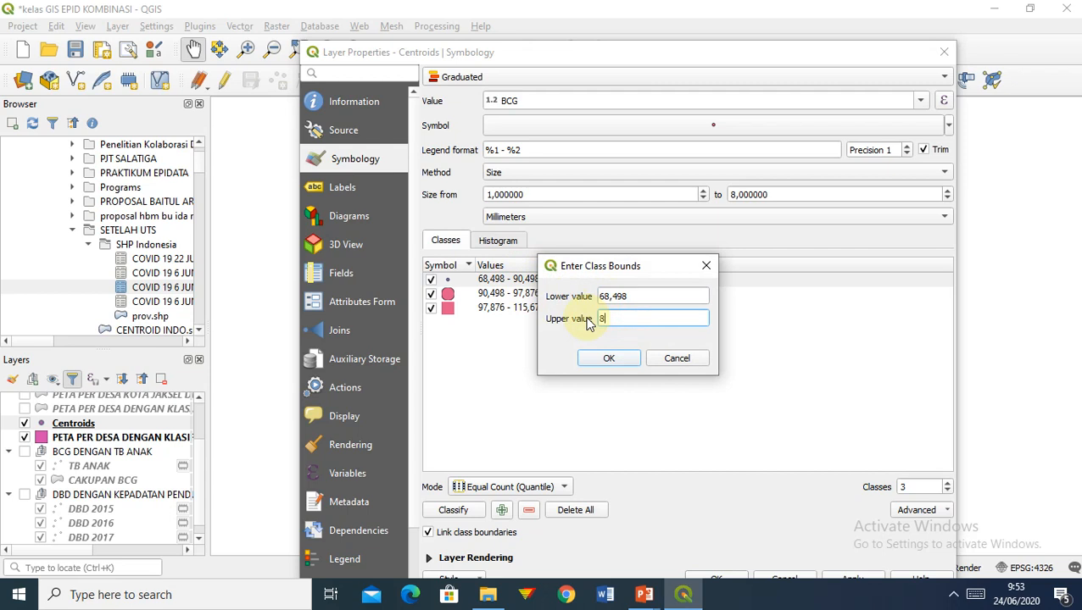
{"action": "left_click", "coordinate": [598, 358]}
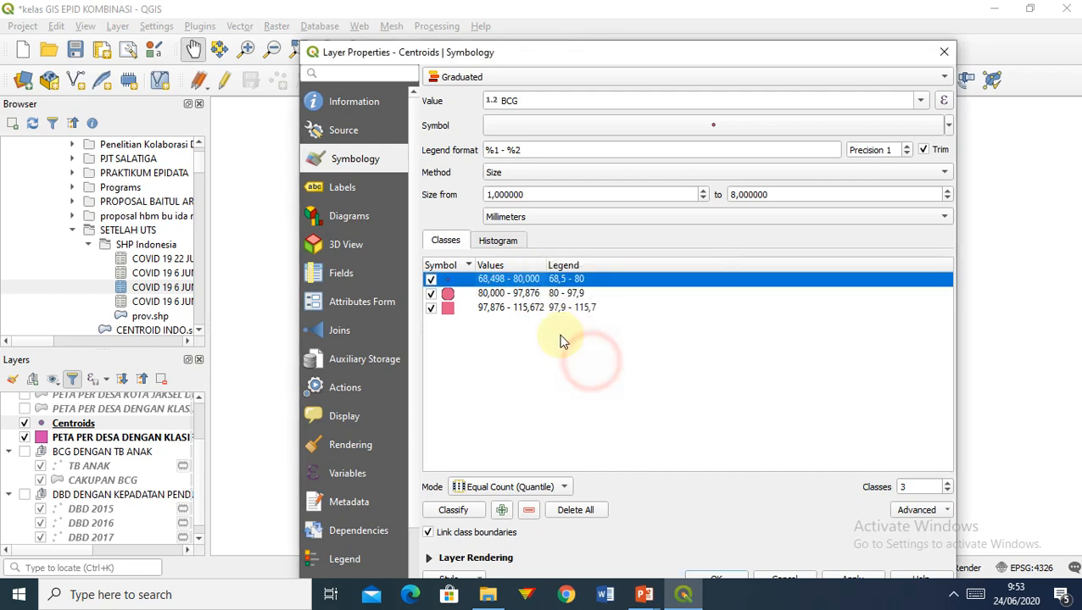
Set the upper bound of the middle BCG class to 95 and apply the graduated symbology to the Centroids layer
{"action": "double_click", "coordinate": [517, 296]}
{"action": "left_click_drag", "start_coordinate": [644, 318], "coordinate": [555, 320]}
{"action": "type", "text": "9"}
{"action": "left_click", "coordinate": [582, 357]}
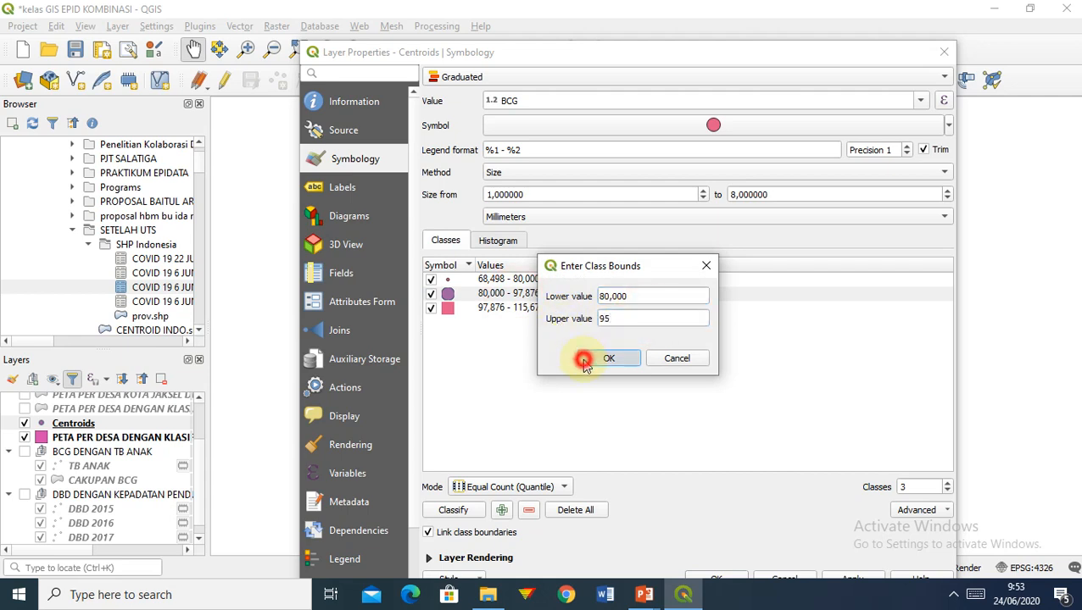
{"action": "double_click", "coordinate": [502, 314]}
{"action": "left_click", "coordinate": [603, 357]}
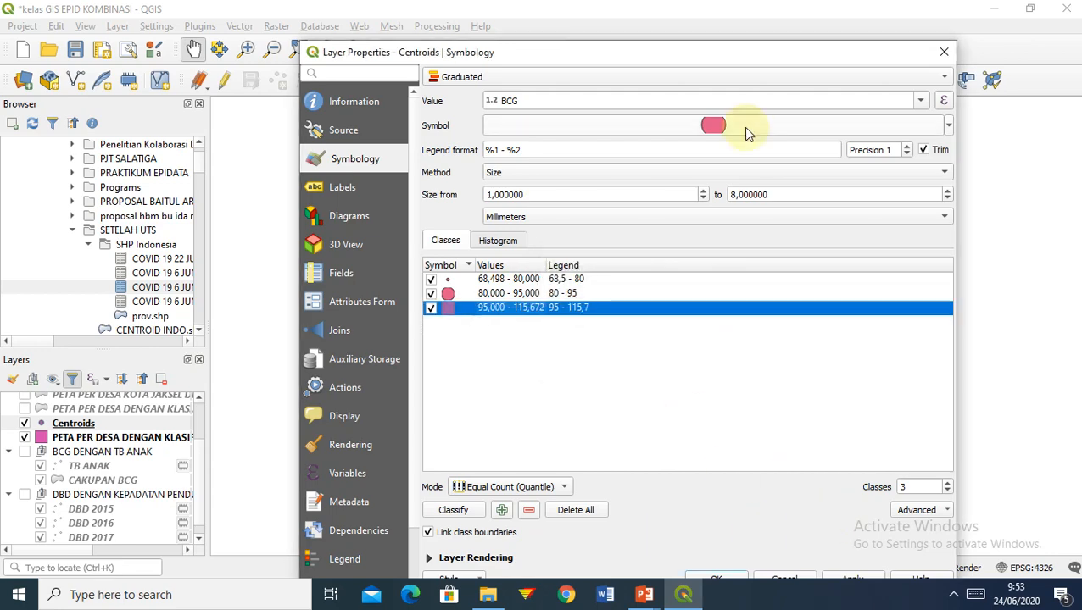
{"action": "left_click_drag", "start_coordinate": [723, 63], "coordinate": [703, 37]}
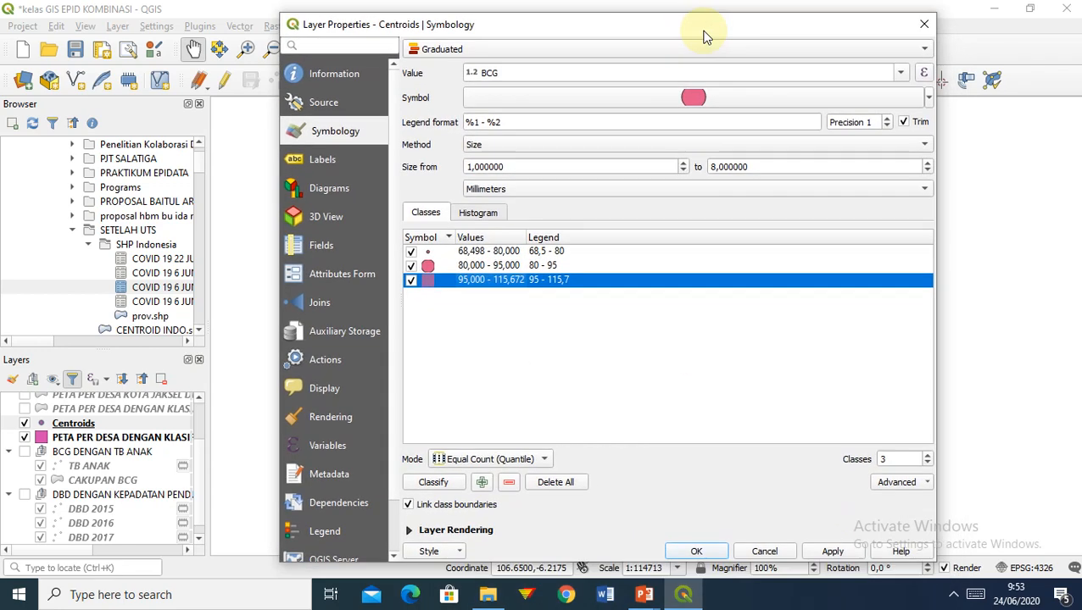
{"action": "left_click", "coordinate": [693, 551]}
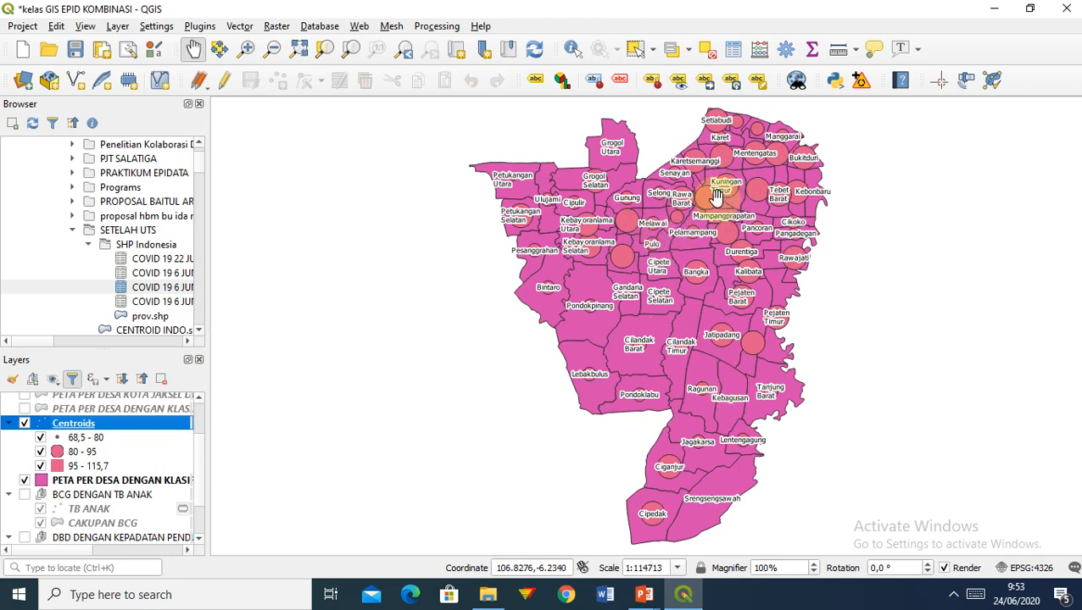
Review the fill colour choices in the symbology of the village polygon layer beneath the centroids, and close its properties
{"action": "right_click", "coordinate": [73, 481]}
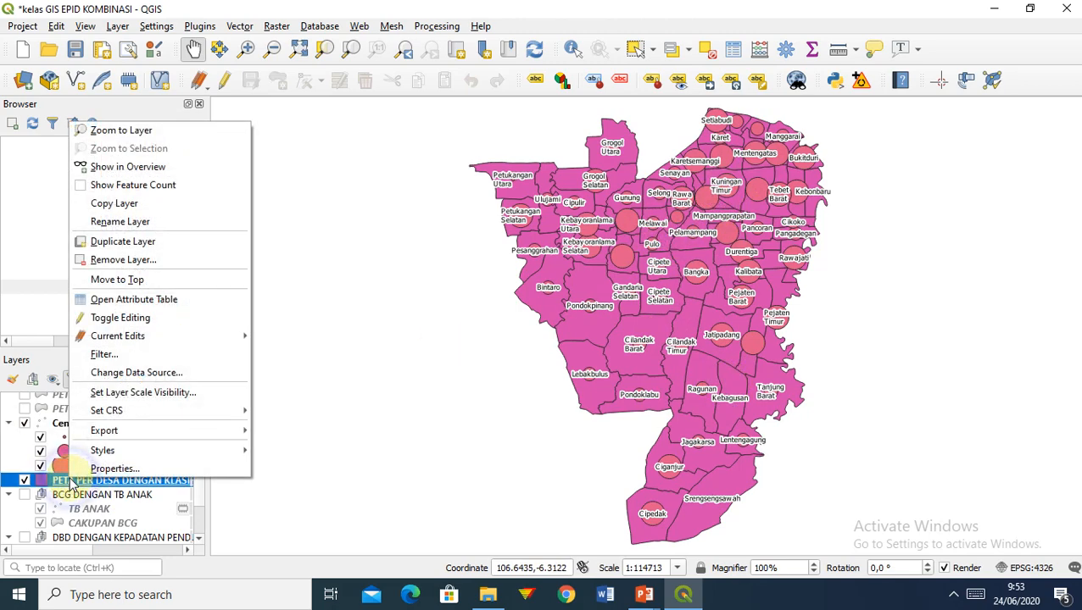
{"action": "left_click", "coordinate": [95, 481]}
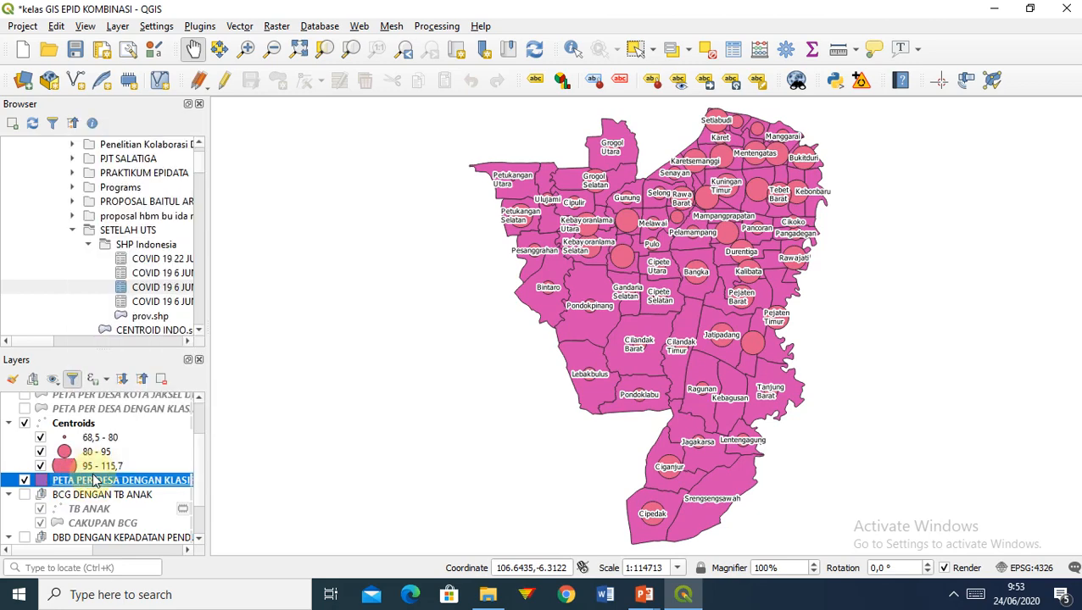
{"action": "double_click", "coordinate": [95, 481]}
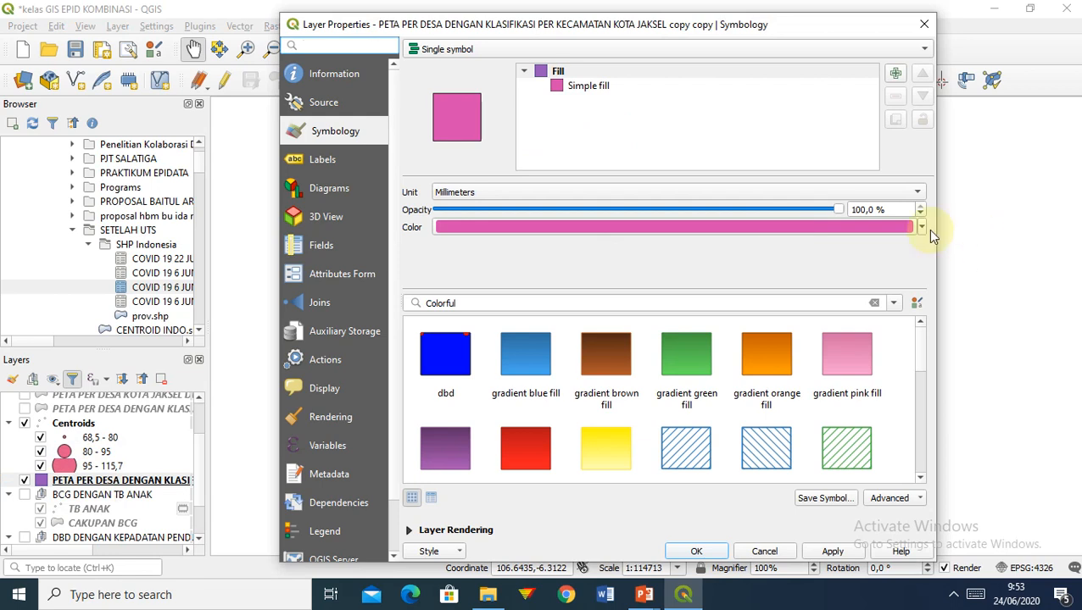
{"action": "left_click", "coordinate": [921, 227]}
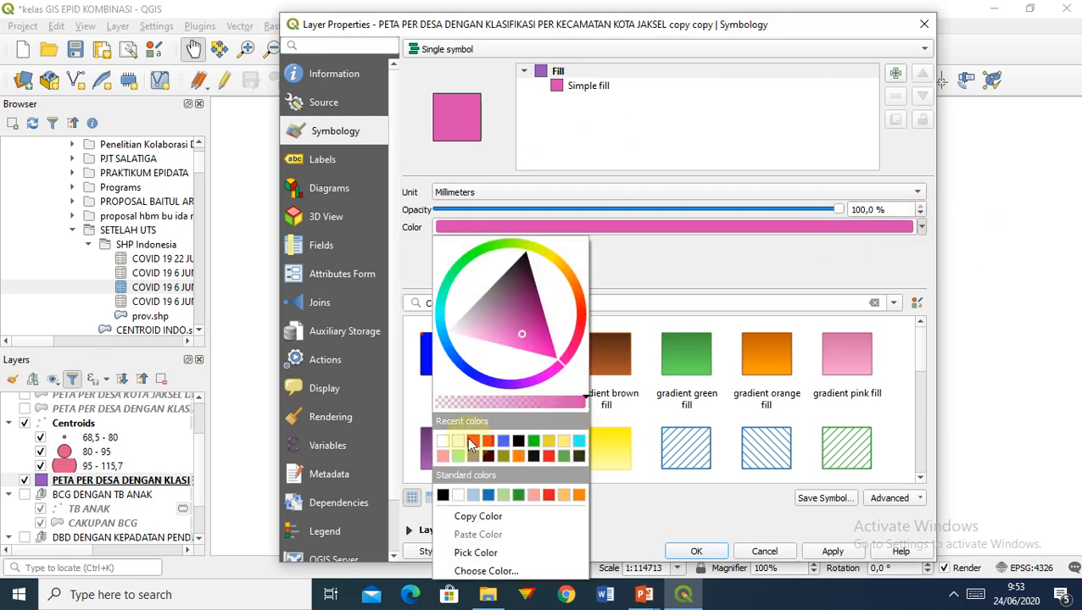
{"action": "left_click", "coordinate": [691, 551]}
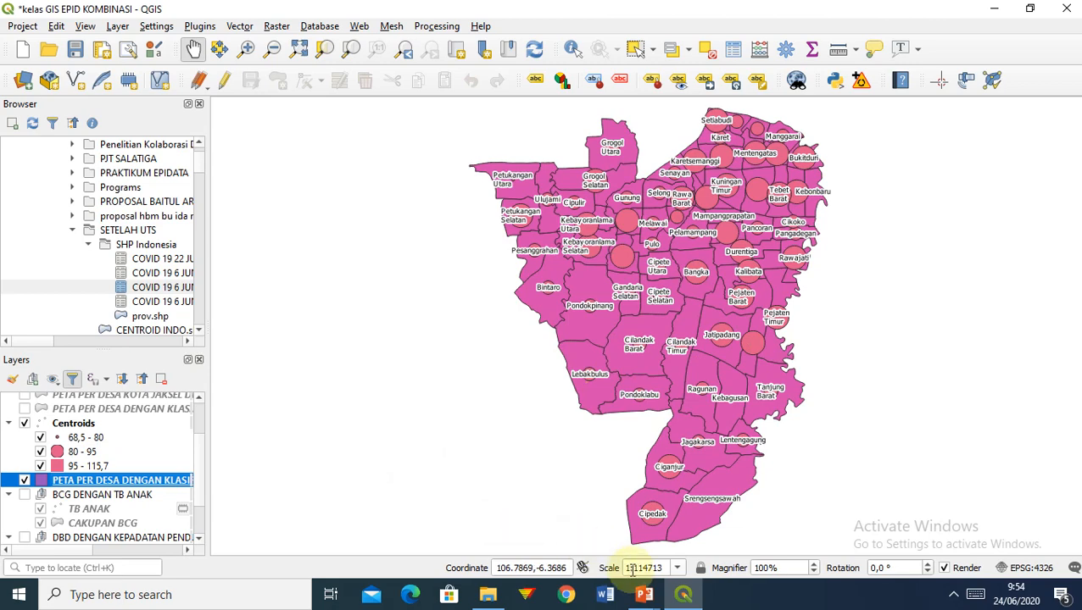
Switch to the PowerPoint presentation to examine the COVID-19 case distribution map on slide 11, and return to QGIS
{"action": "mouse_move", "coordinate": [644, 599]}
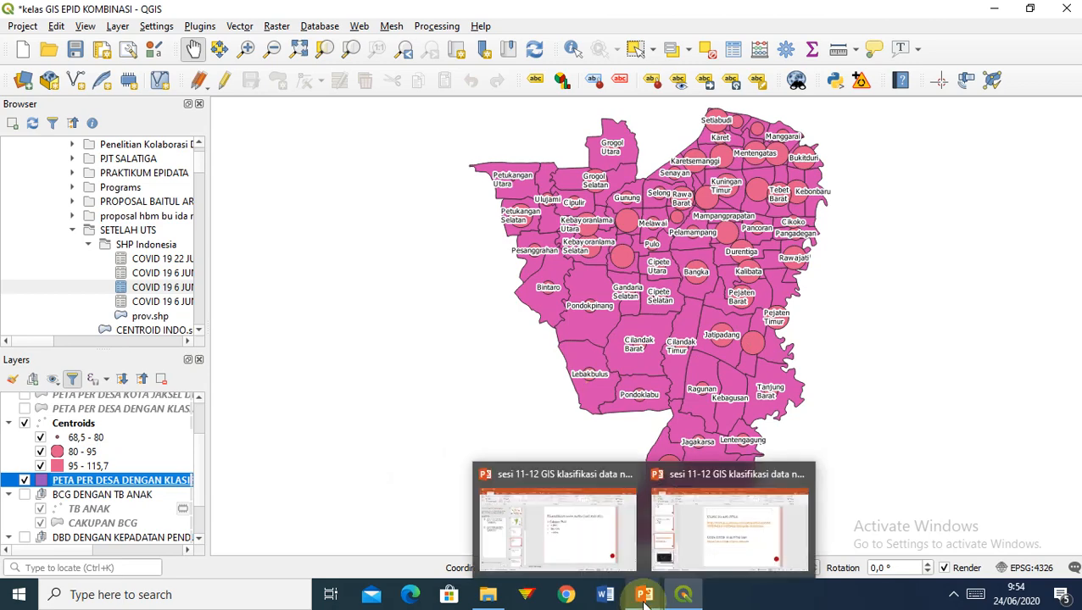
{"action": "left_click", "coordinate": [729, 525]}
{"action": "left_click", "coordinate": [87, 481]}
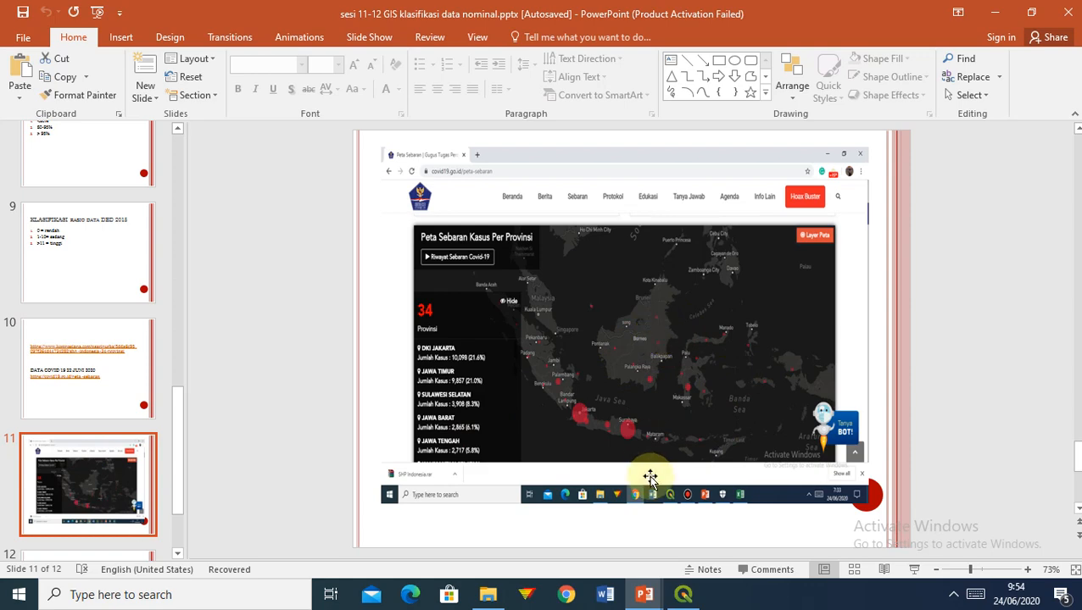
{"action": "left_click", "coordinate": [683, 594]}
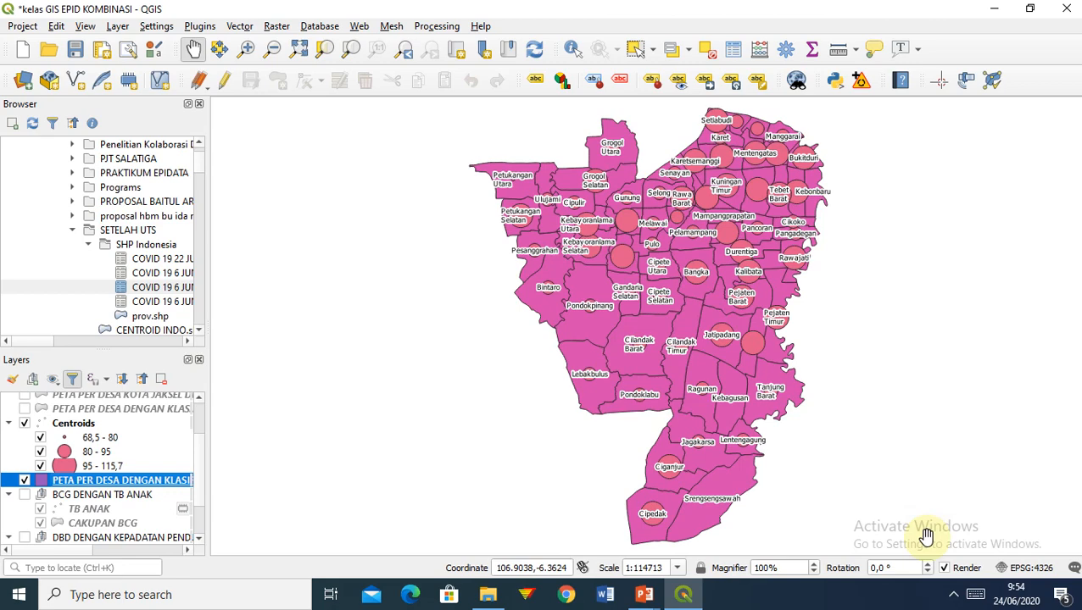
{"action": "left_click", "coordinate": [953, 595]}
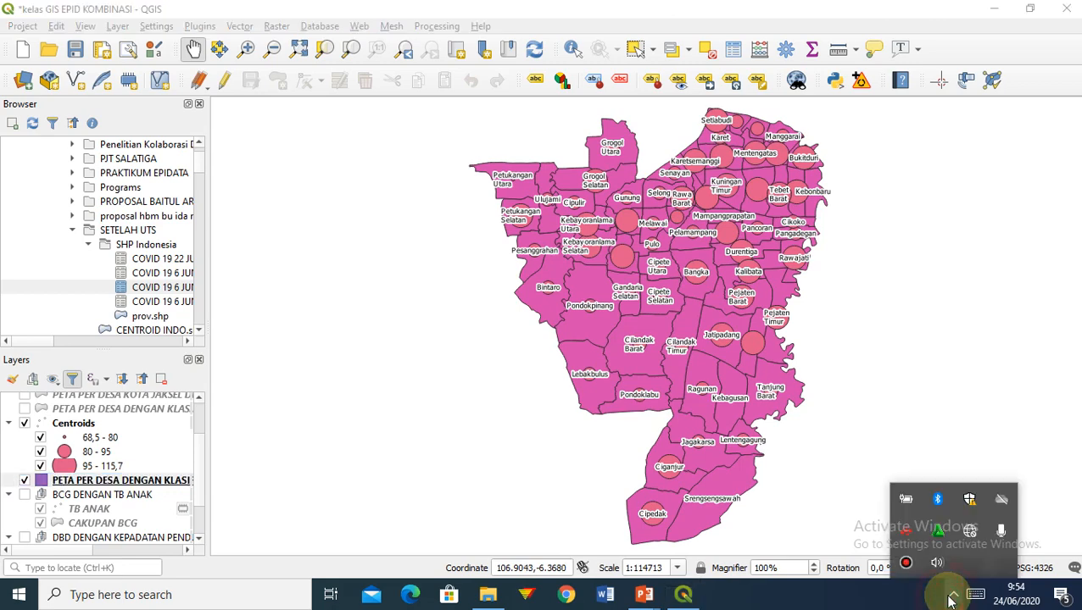
{"action": "left_click", "coordinate": [911, 343]}
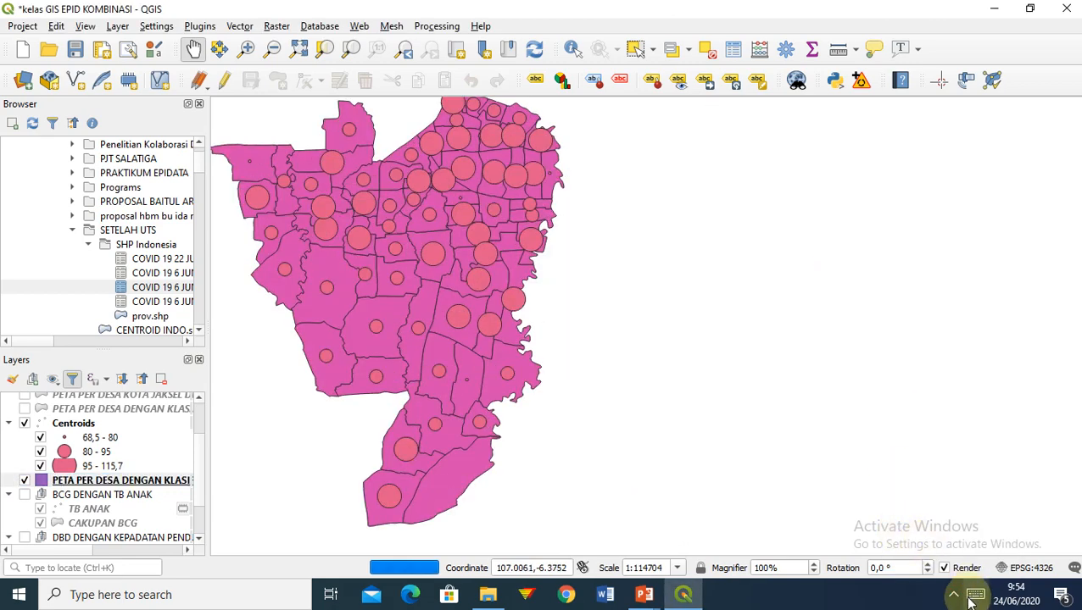
{"action": "left_click", "coordinate": [953, 594]}
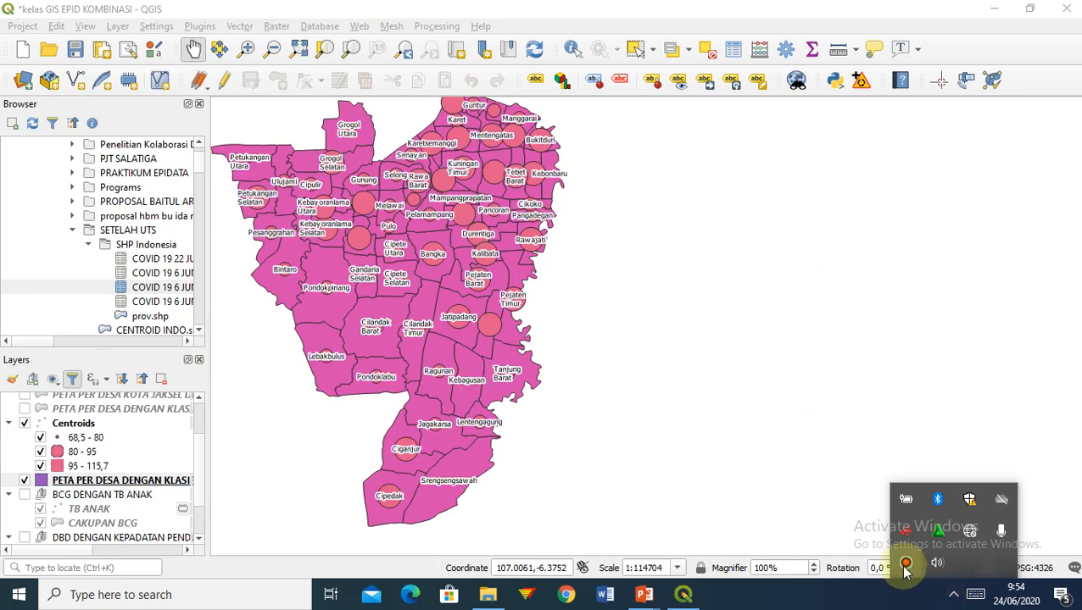